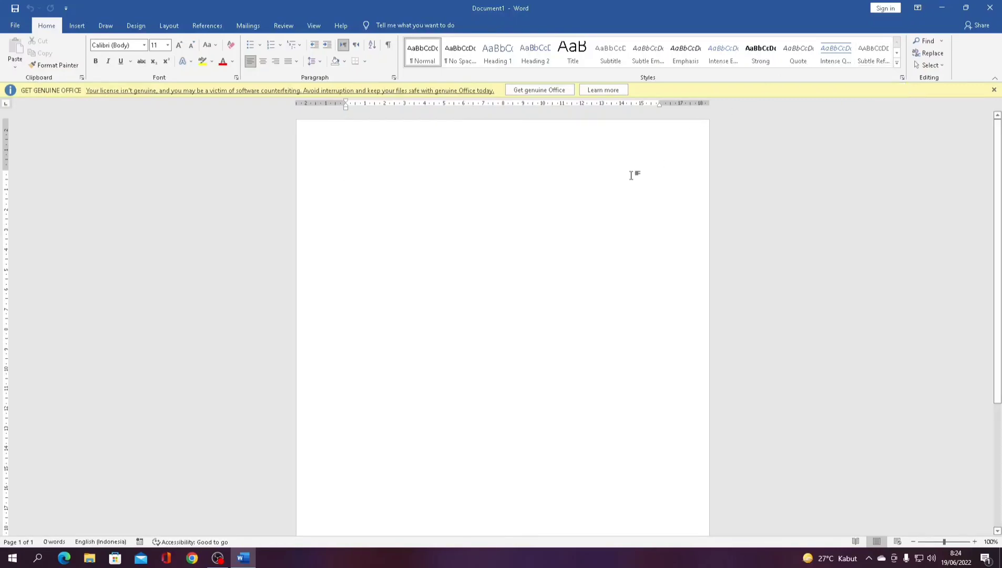
- Type 'Saya akan menjadi sukses setelah saya bekerja keras.' on the blank page and select it
{"action": "type", "text": "S"}
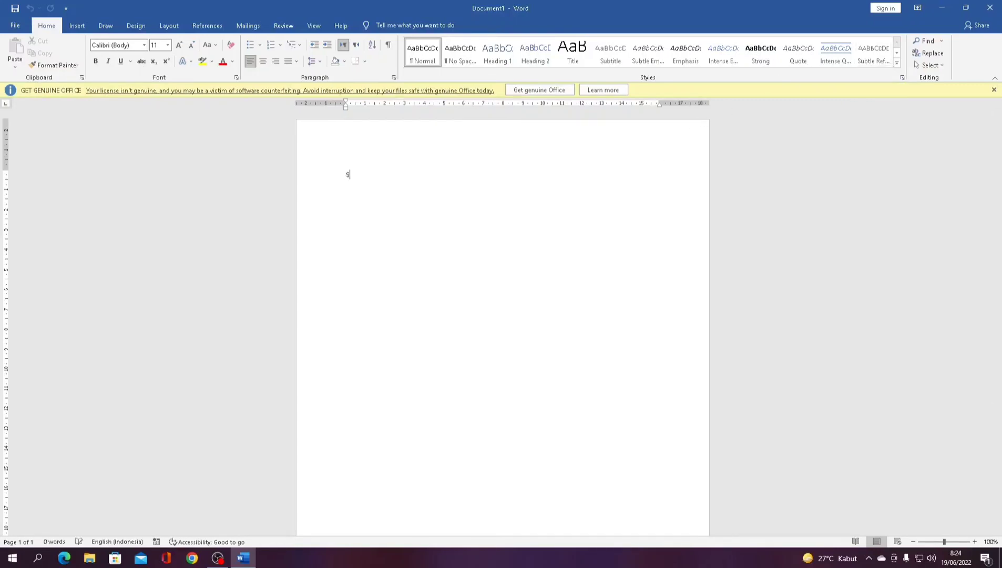
{"action": "type", "text": "aya akan menjadi sukses setelah sa"}
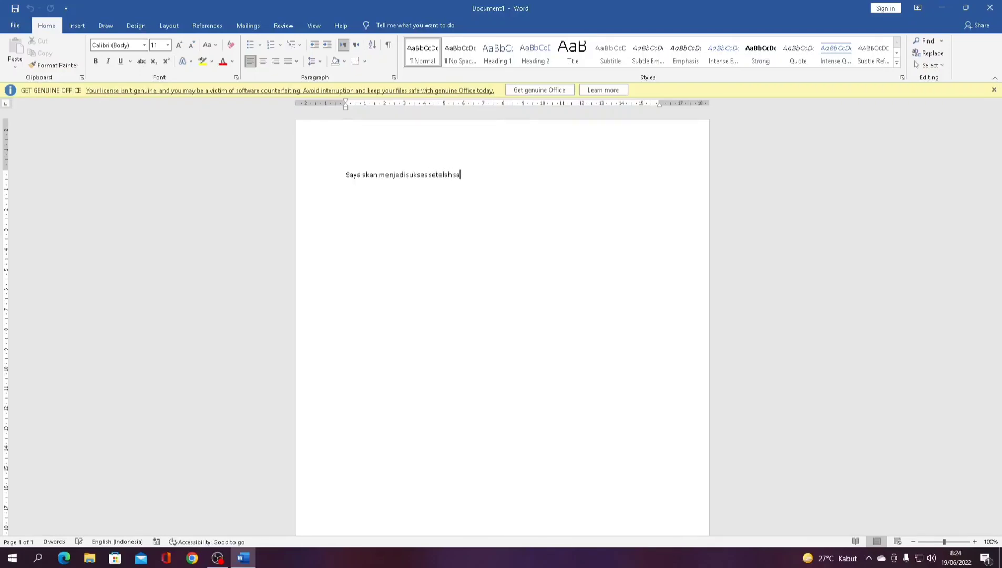
{"action": "type", "text": "ya bekerja keras."}
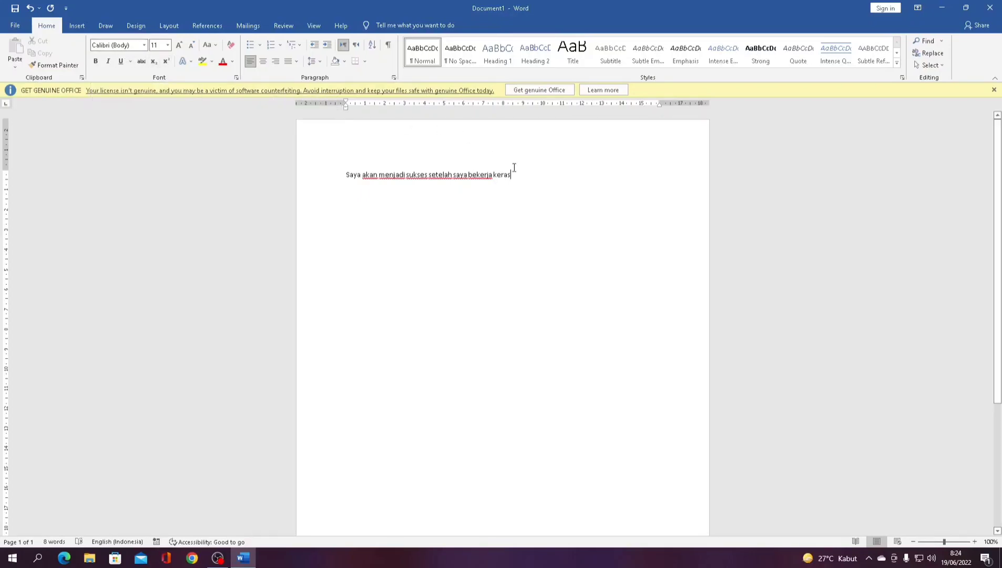
{"action": "left_click_drag", "start_coordinate": [504, 176], "coordinate": [325, 179]}
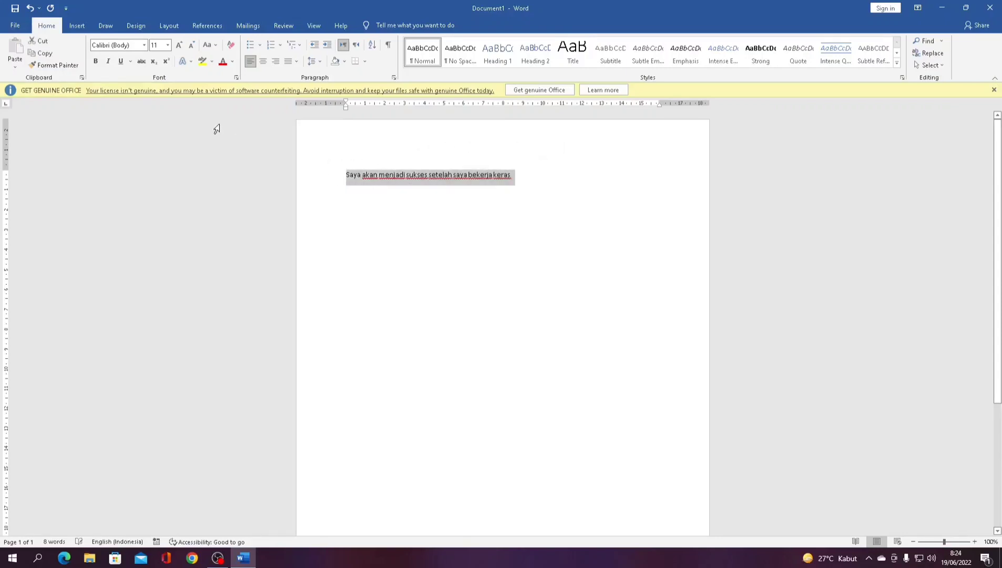
{"action": "left_click", "coordinate": [143, 47]}
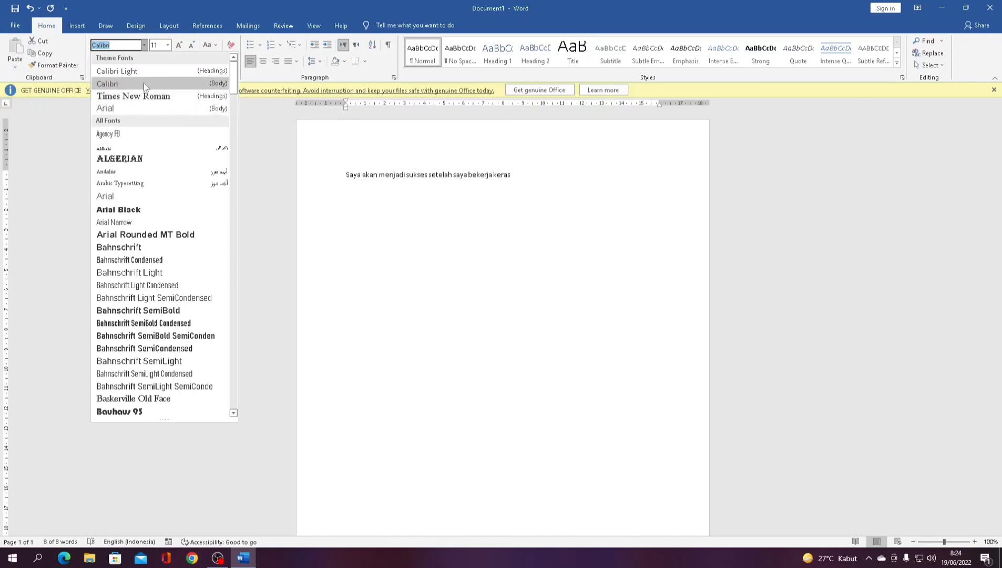
{"action": "left_click", "coordinate": [218, 83]}
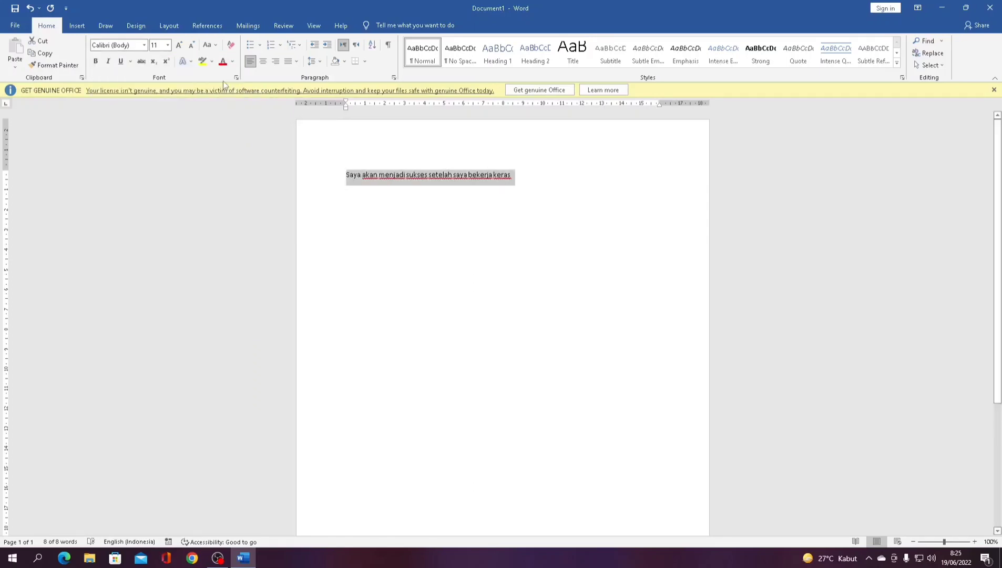
{"action": "left_click", "coordinate": [167, 45]}
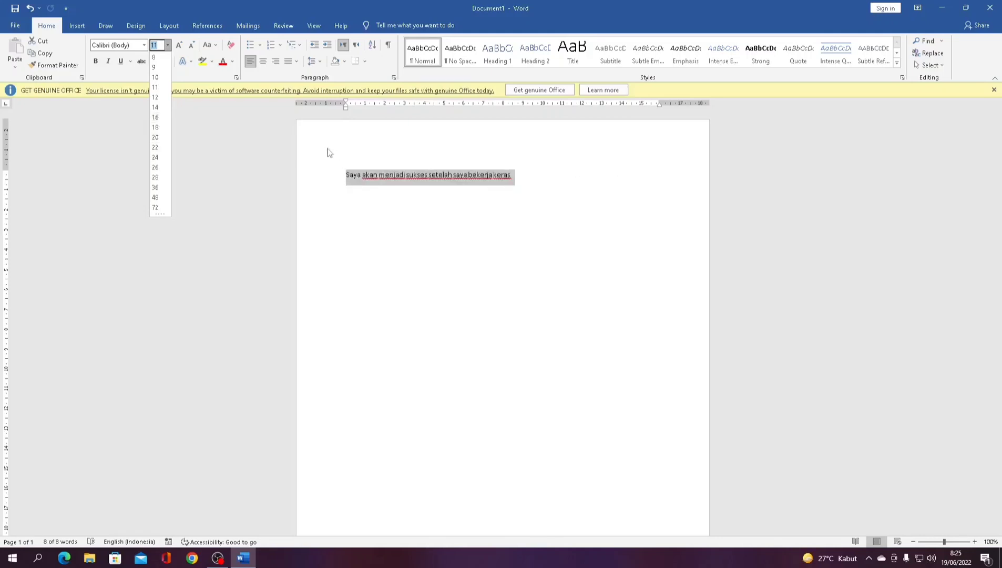
{"action": "left_click", "coordinate": [155, 86]}
{"action": "left_click", "coordinate": [474, 212]}
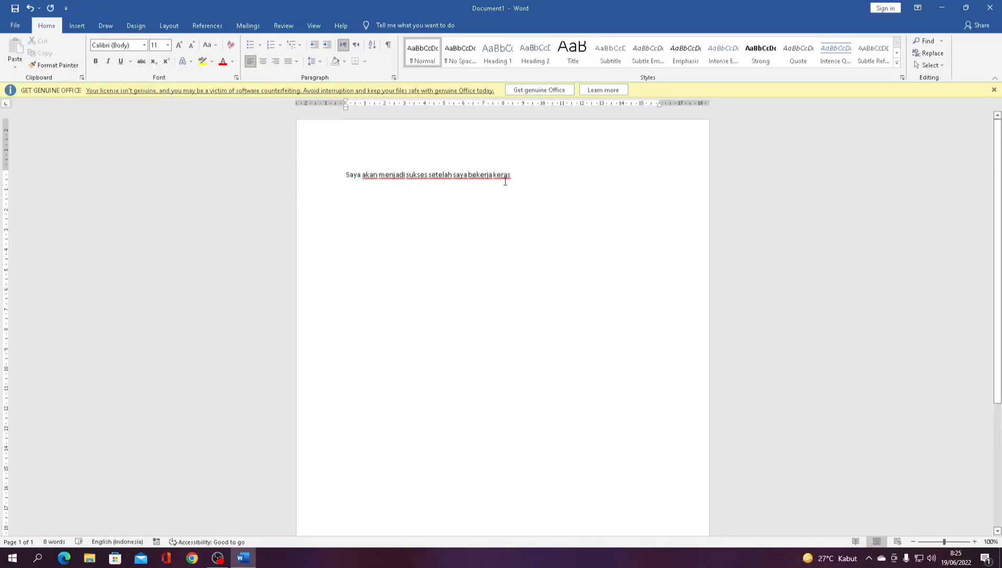
- Make the whole sentence bold
{"action": "left_click_drag", "start_coordinate": [515, 175], "coordinate": [328, 174]}
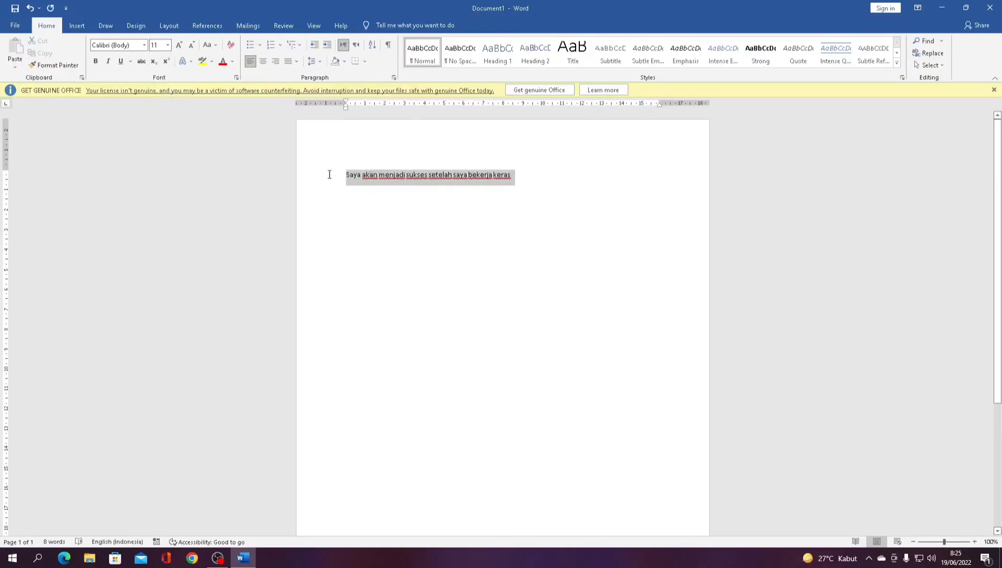
{"action": "left_click", "coordinate": [96, 62]}
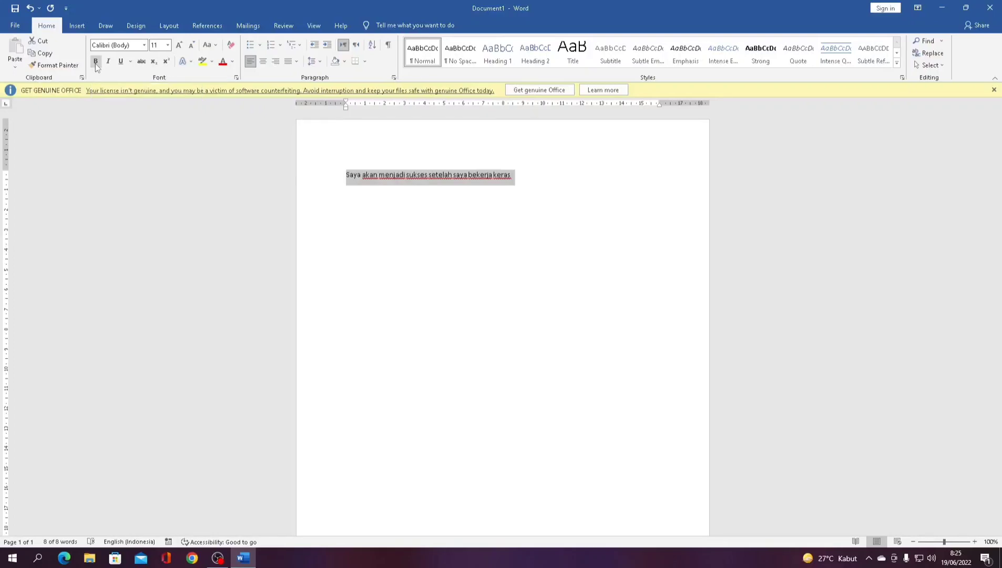
{"action": "left_click", "coordinate": [393, 215]}
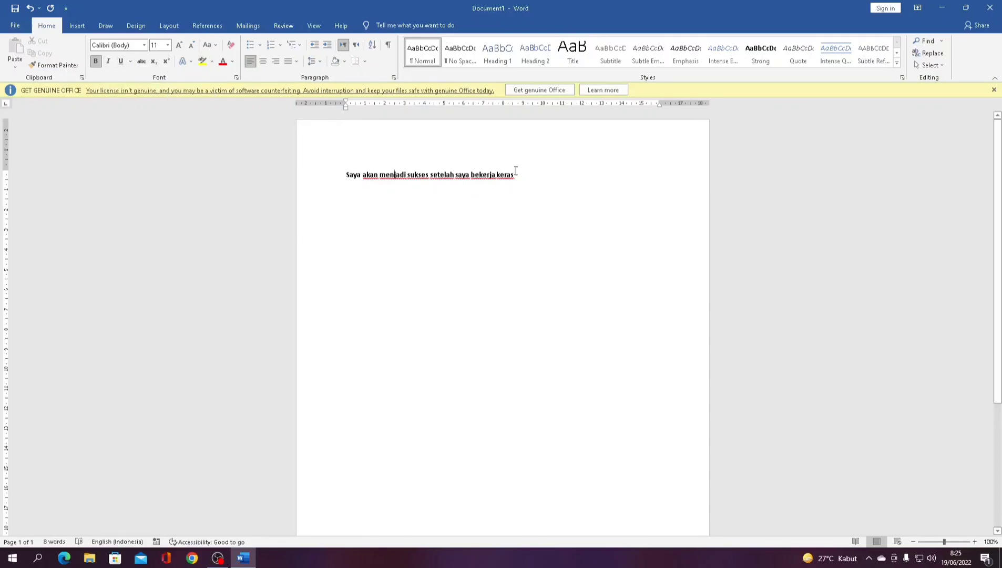
- Italicize the sentence, then select and copy the words 'bekerja keras'
{"action": "left_click_drag", "start_coordinate": [516, 173], "coordinate": [322, 176]}
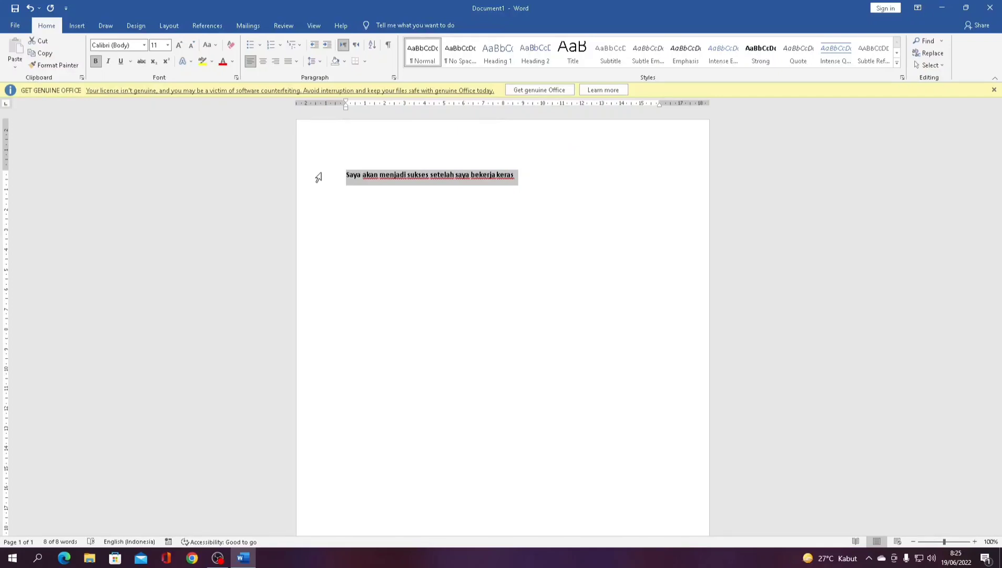
{"action": "key", "text": "ctrl+i"}
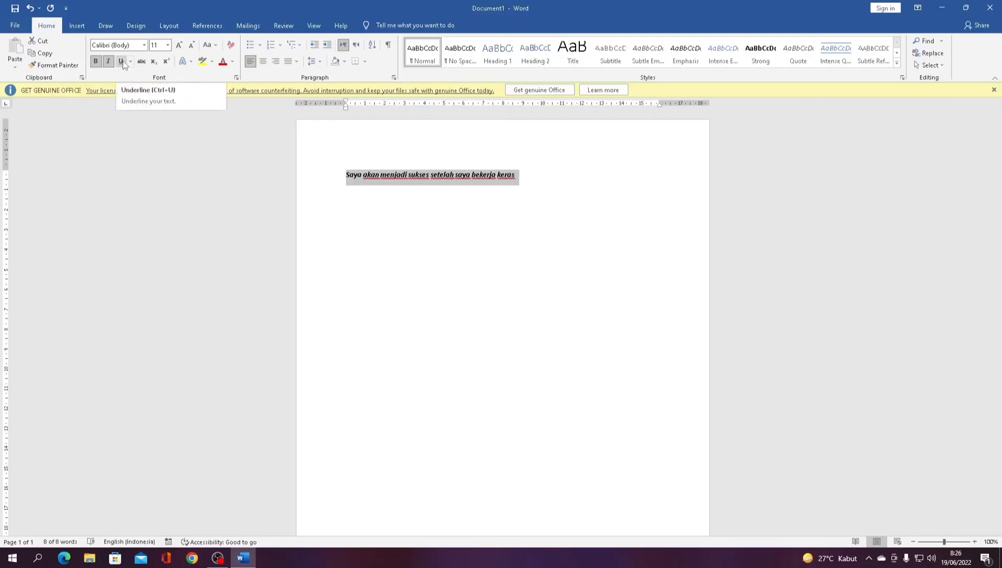
{"action": "left_click", "coordinate": [388, 191]}
{"action": "left_click_drag", "start_coordinate": [527, 177], "coordinate": [474, 186]}
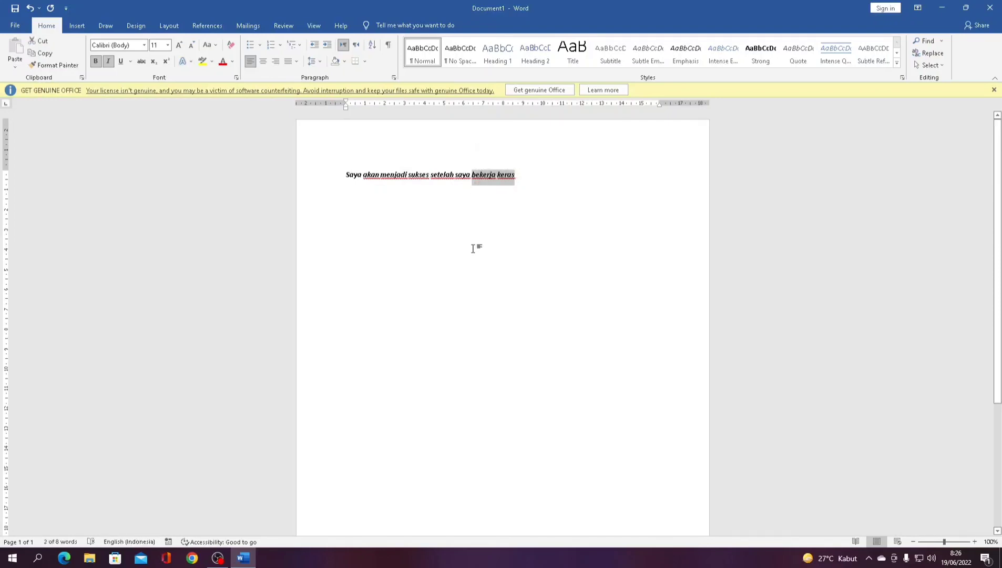
{"action": "key", "text": "ctrl+c"}
- Underline 'bekerja keras' and move the cursor to the end of the sentence
{"action": "key", "text": "ctrl+u"}
{"action": "left_click", "coordinate": [473, 249]}
{"action": "scroll", "coordinate": [497, 232], "scroll_direction": "up", "scroll_amount": 20}
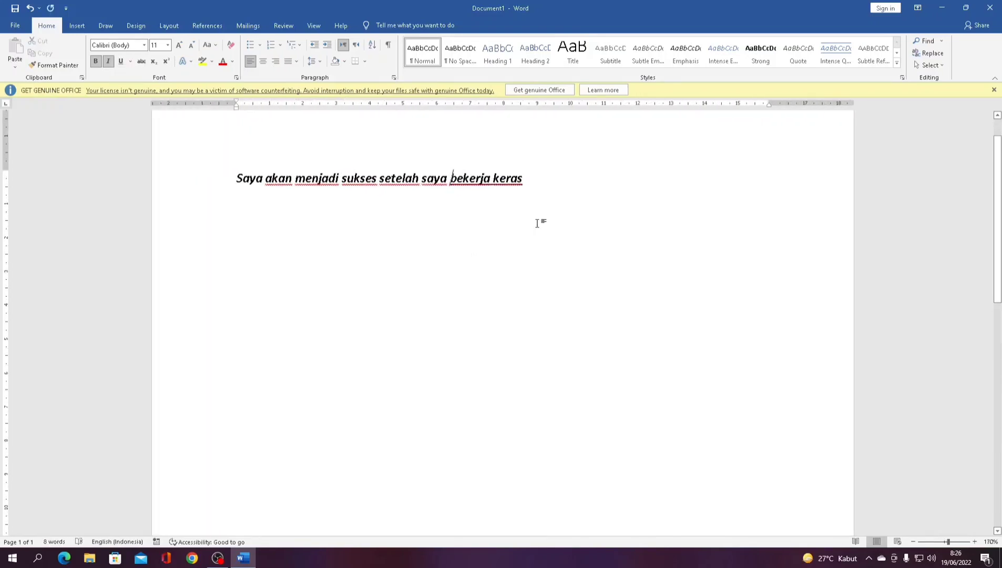
{"action": "scroll", "coordinate": [537, 225], "scroll_direction": "up", "scroll_amount": 6}
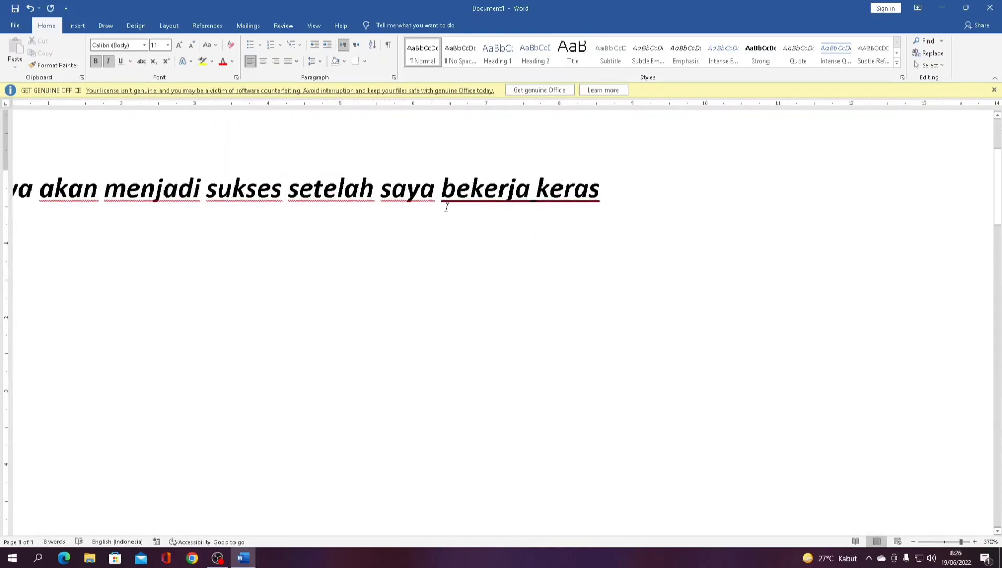
{"action": "left_click", "coordinate": [507, 209]}
{"action": "scroll", "coordinate": [432, 214], "scroll_direction": "down", "scroll_amount": 20}
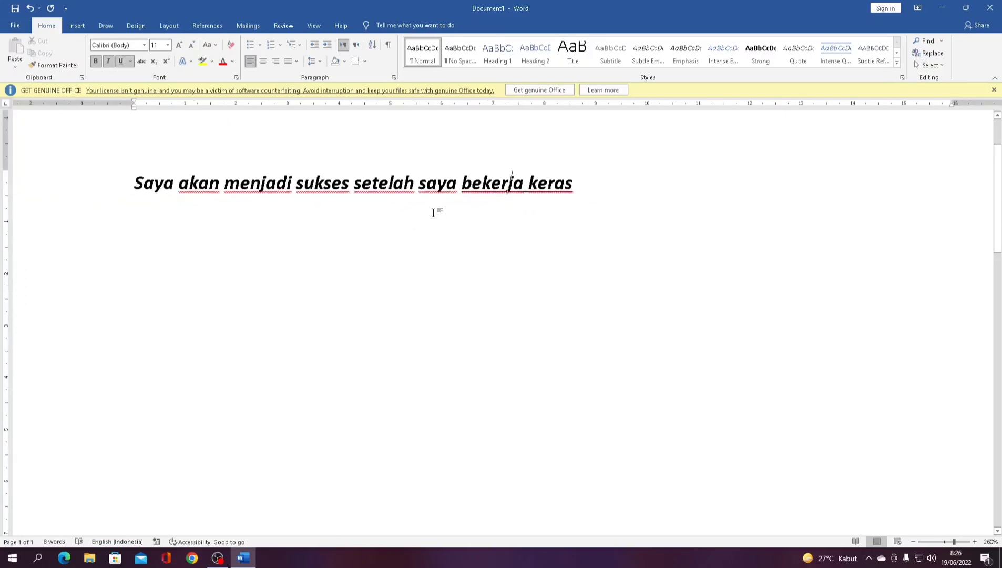
{"action": "scroll", "coordinate": [433, 213], "scroll_direction": "up", "scroll_amount": 2}
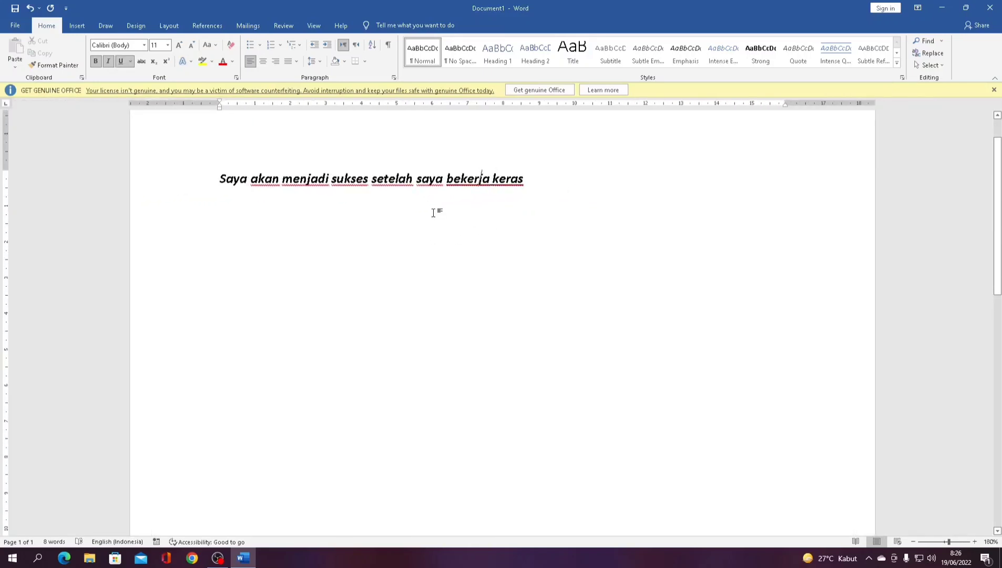
{"action": "key", "text": "End"}
- Apply strikethrough to the word 'menjadi'
{"action": "left_click_drag", "start_coordinate": [217, 184], "coordinate": [329, 182]}
{"action": "left_click", "coordinate": [283, 179]}
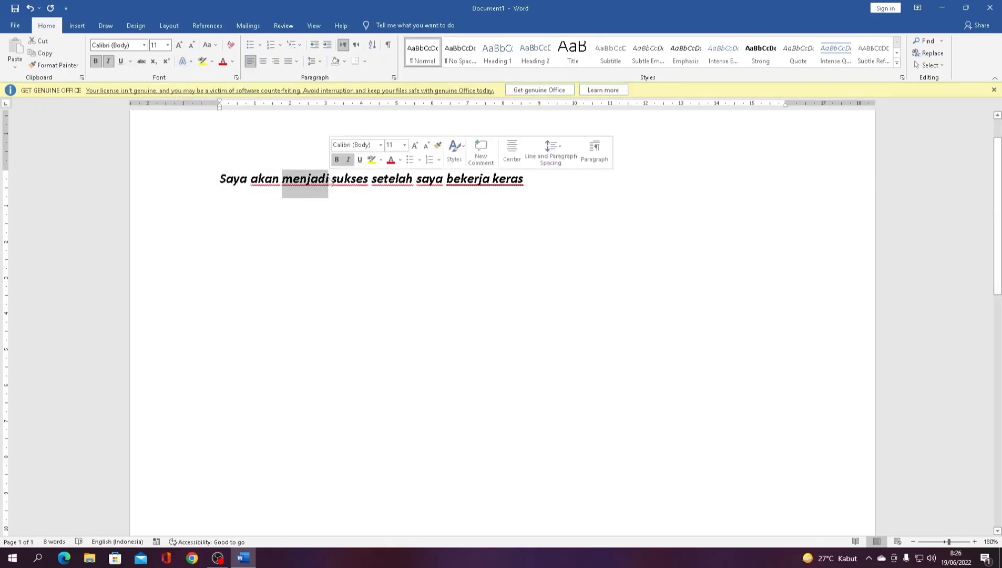
{"action": "left_click", "coordinate": [141, 61]}
{"action": "left_click", "coordinate": [313, 192]}
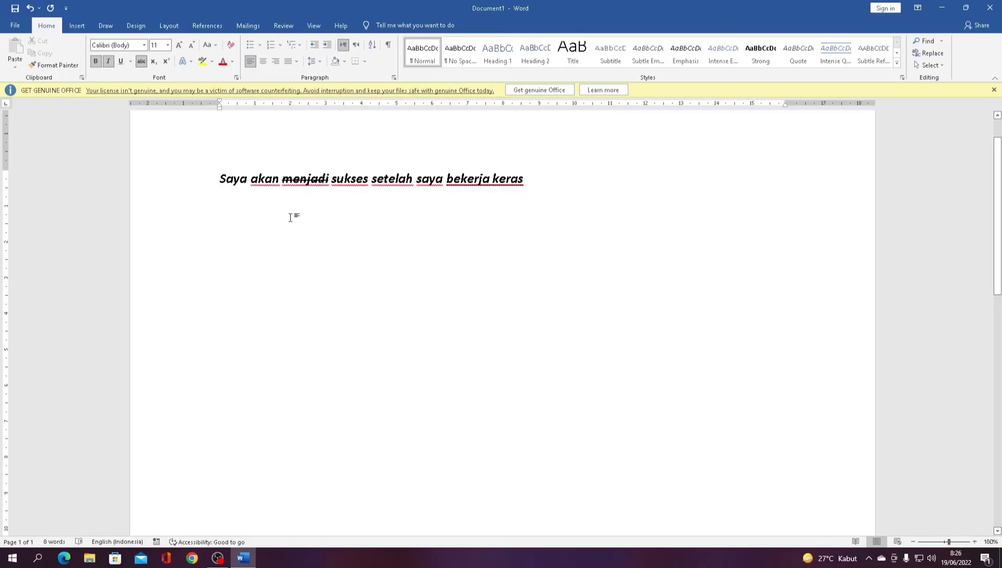
{"action": "left_click", "coordinate": [154, 62]}
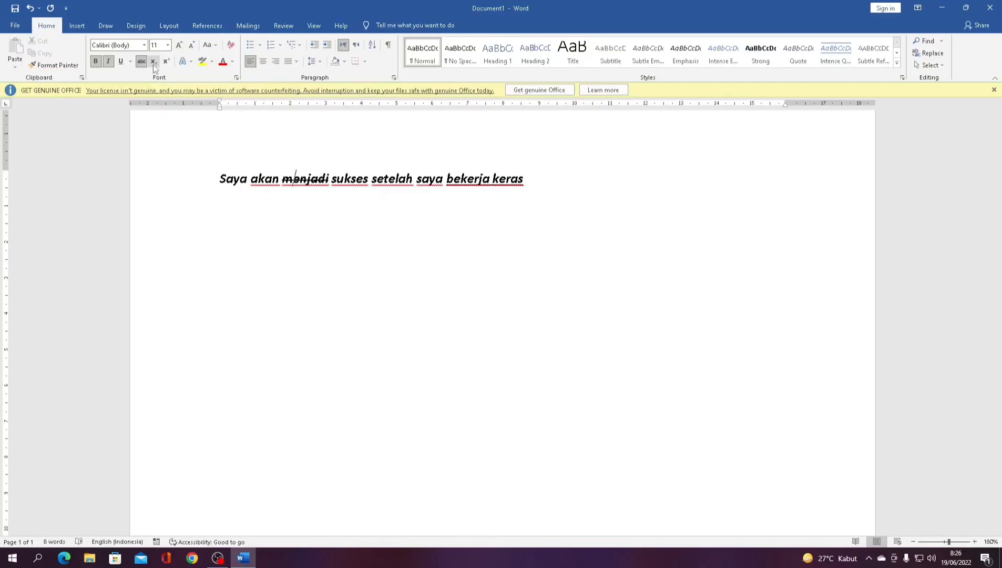
- Start a new line after 'keras' with italic and underline turned off
{"action": "left_click", "coordinate": [171, 181]}
{"action": "left_click", "coordinate": [539, 187]}
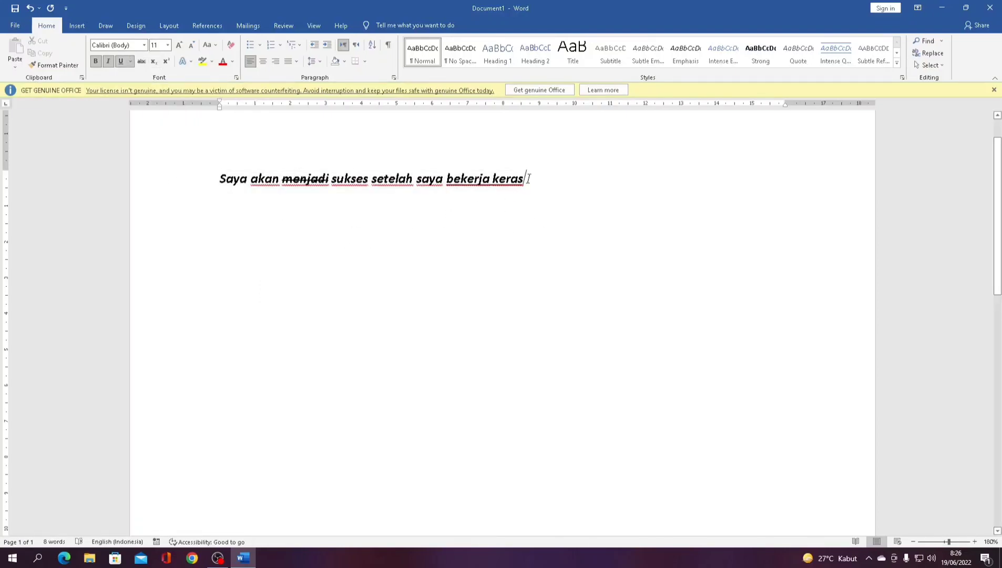
{"action": "key", "text": "Return"}
{"action": "key", "text": "ctrl+i"}
{"action": "key", "text": "ctrl+u"}
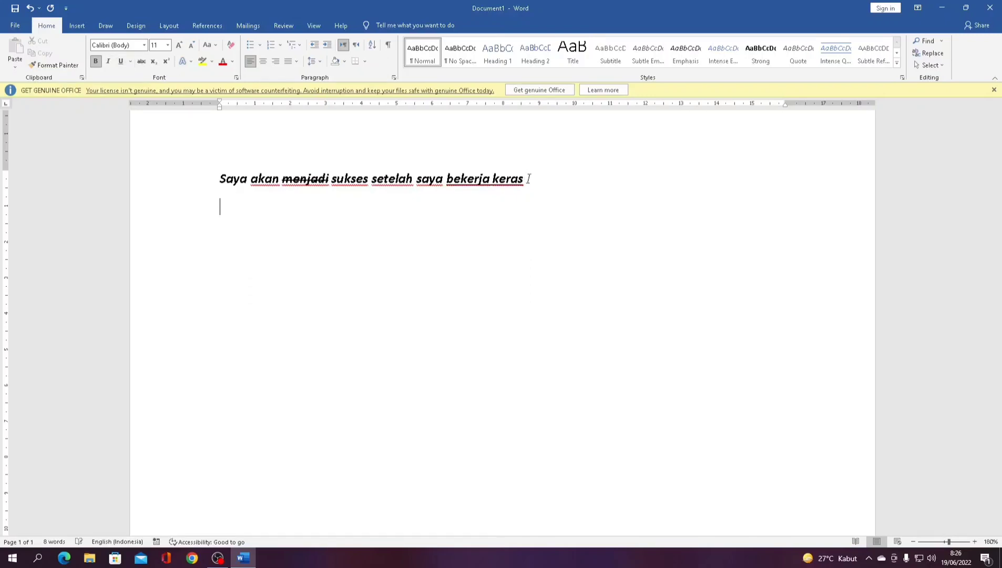
- Clear bold, italic and underline, then type X₂ with the 2 as subscript
{"action": "key", "text": "ctrl+i"}
{"action": "key", "text": "ctrl+u"}
{"action": "key", "text": "ctrl+i"}
{"action": "left_click", "coordinate": [96, 61]}
{"action": "left_click", "coordinate": [122, 62]}
{"action": "type", "text": "2"}
{"action": "key", "text": "BackSpace"}
{"action": "type", "text": "X2"}
{"action": "key", "text": "shift+Left"}
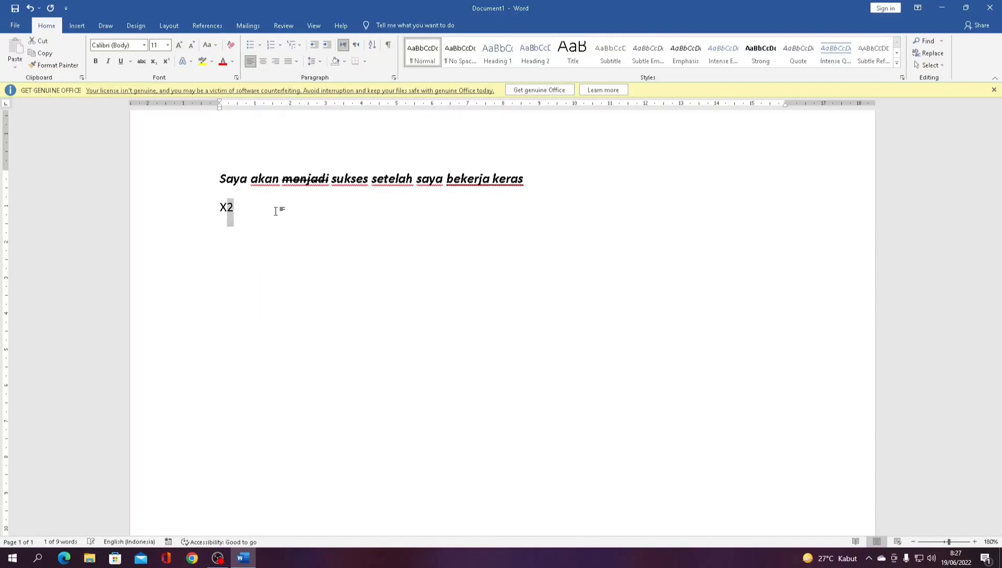
{"action": "left_click", "coordinate": [306, 248]}
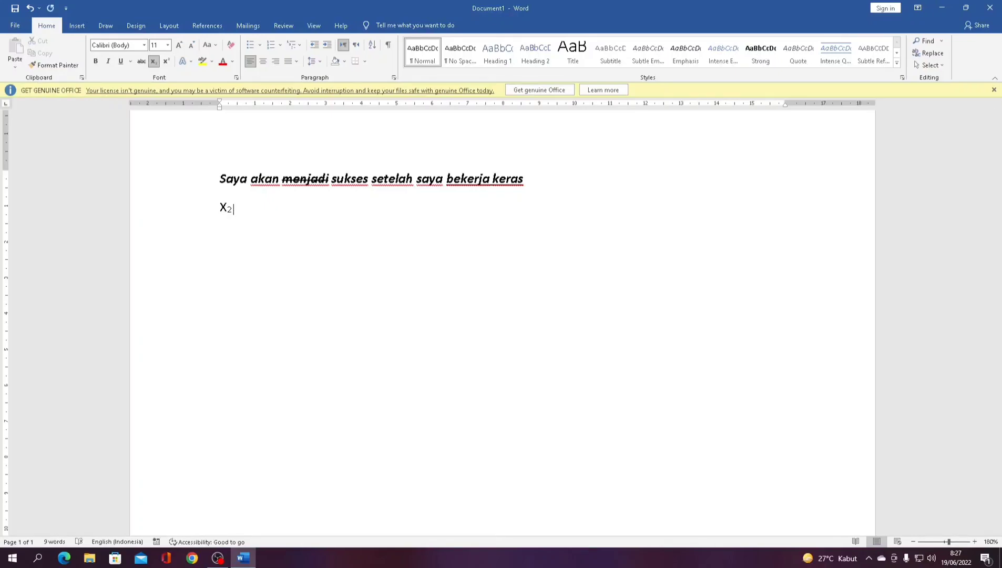
- Add ' dan X²' with the final 2 superscript, then start a new line
{"action": "type", "text": "dan X2"}
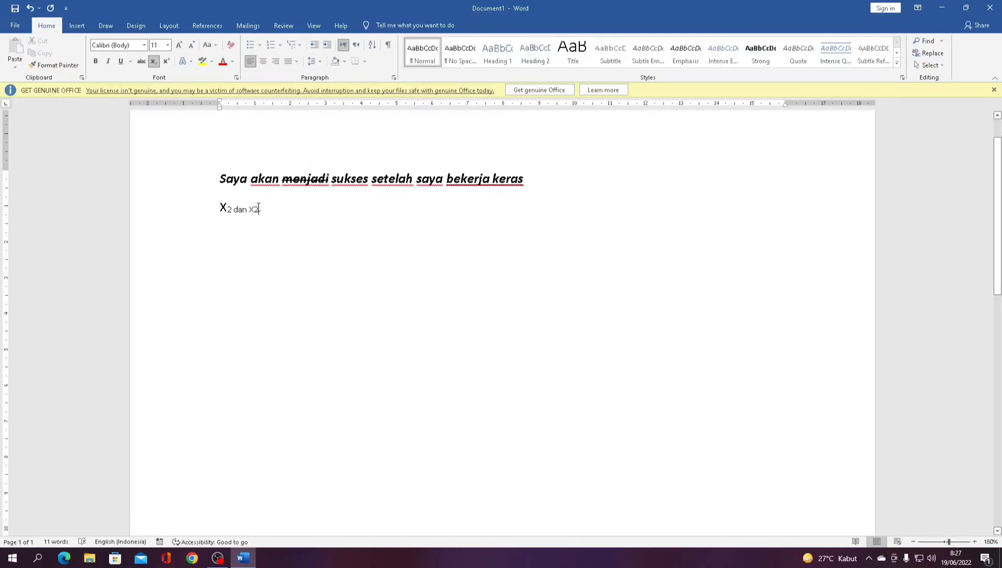
{"action": "left_click_drag", "start_coordinate": [263, 207], "coordinate": [254, 208]}
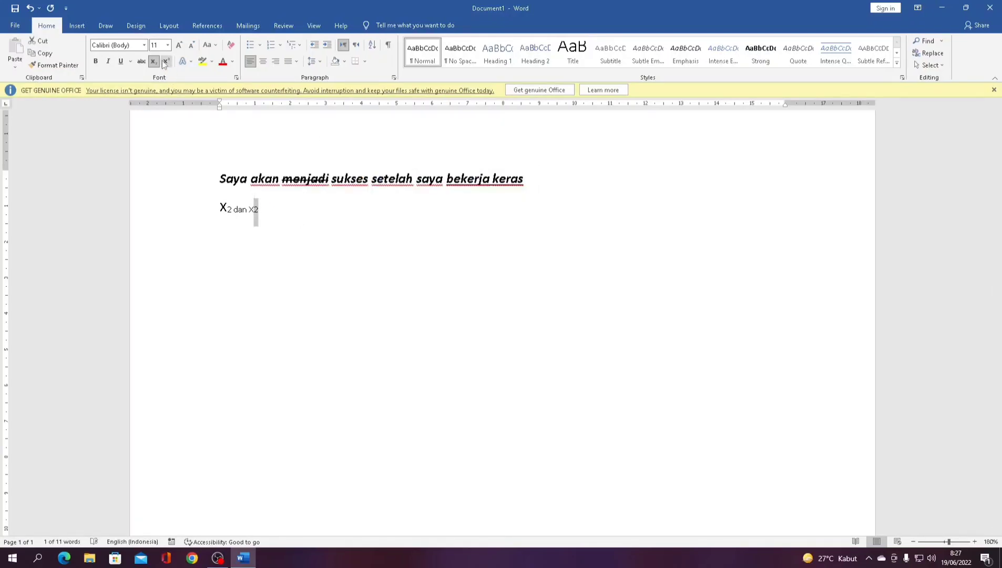
{"action": "left_click", "coordinate": [165, 62]}
{"action": "left_click", "coordinate": [261, 211]}
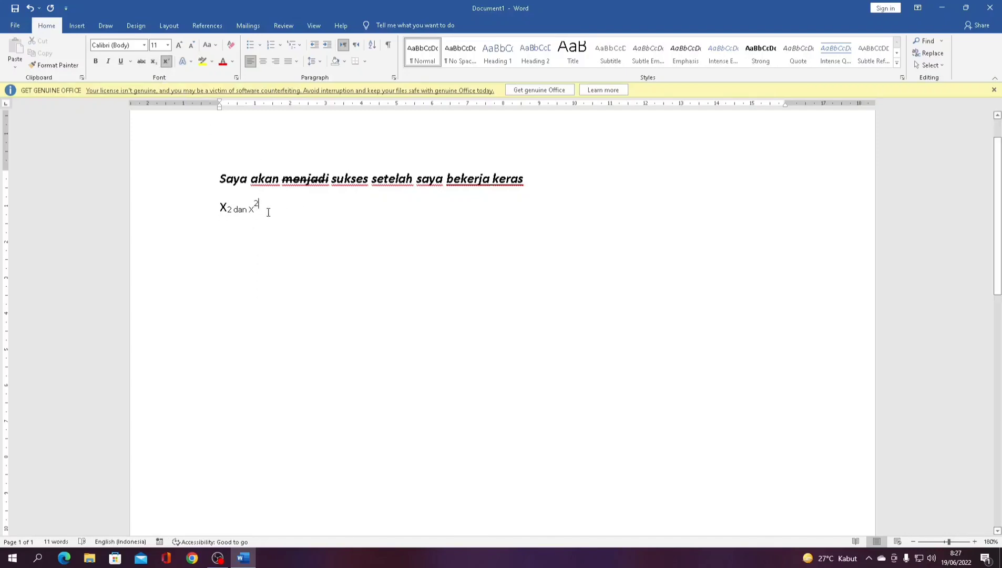
{"action": "key", "text": "Return"}
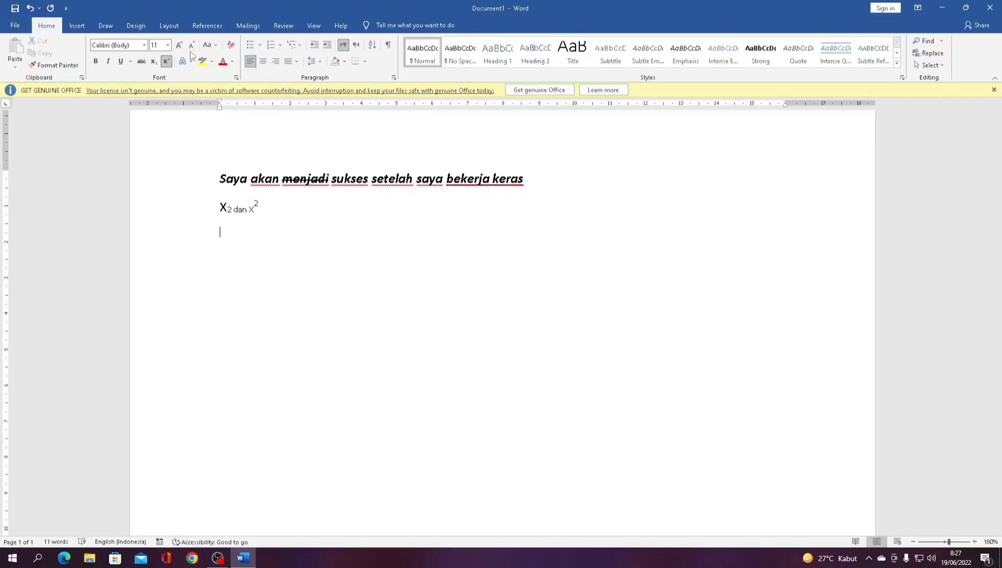
- Grow the first sentence to 14 pt, then shrink it back to 11 pt
{"action": "left_click_drag", "start_coordinate": [228, 181], "coordinate": [529, 180]}
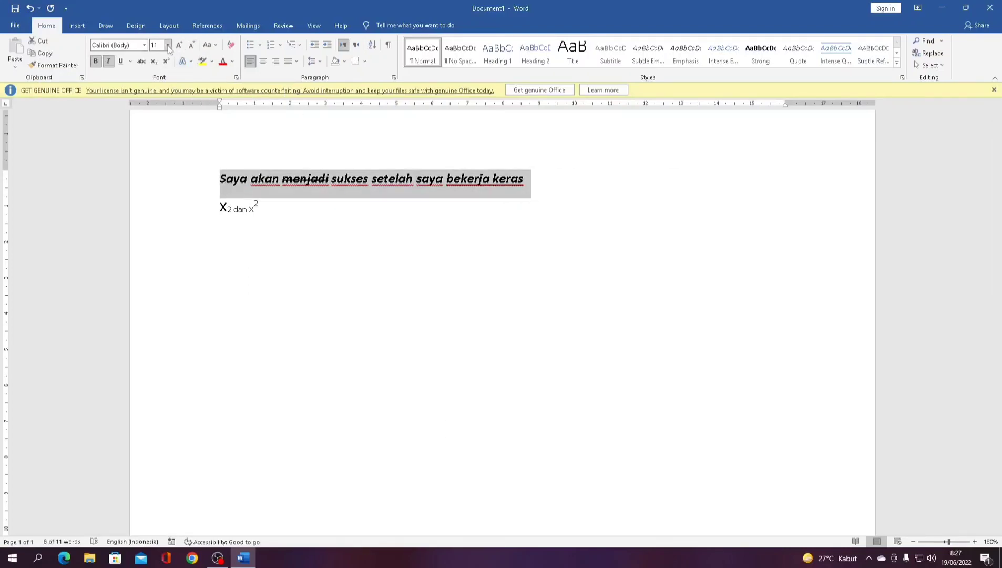
{"action": "left_click", "coordinate": [180, 45]}
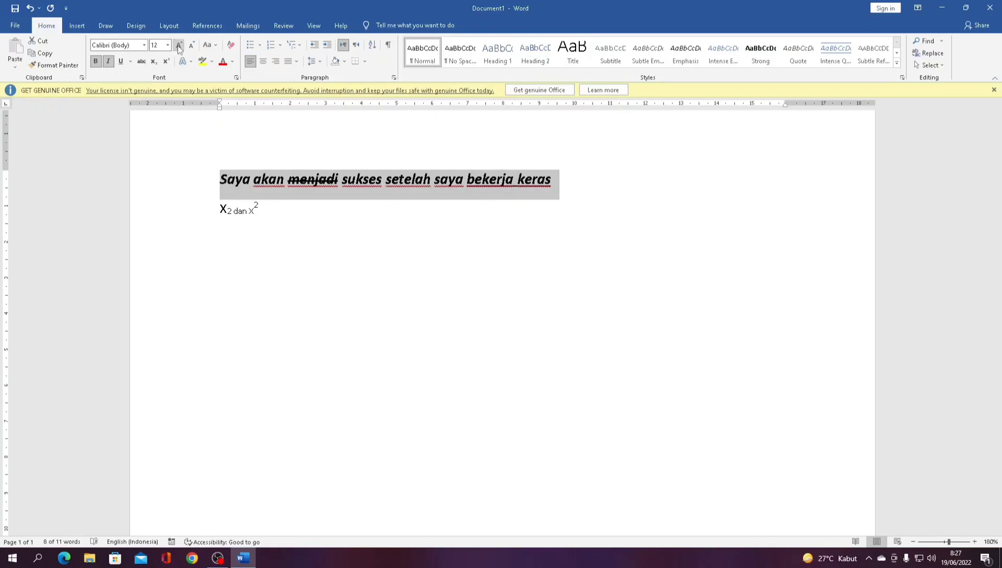
{"action": "left_click", "coordinate": [180, 46]}
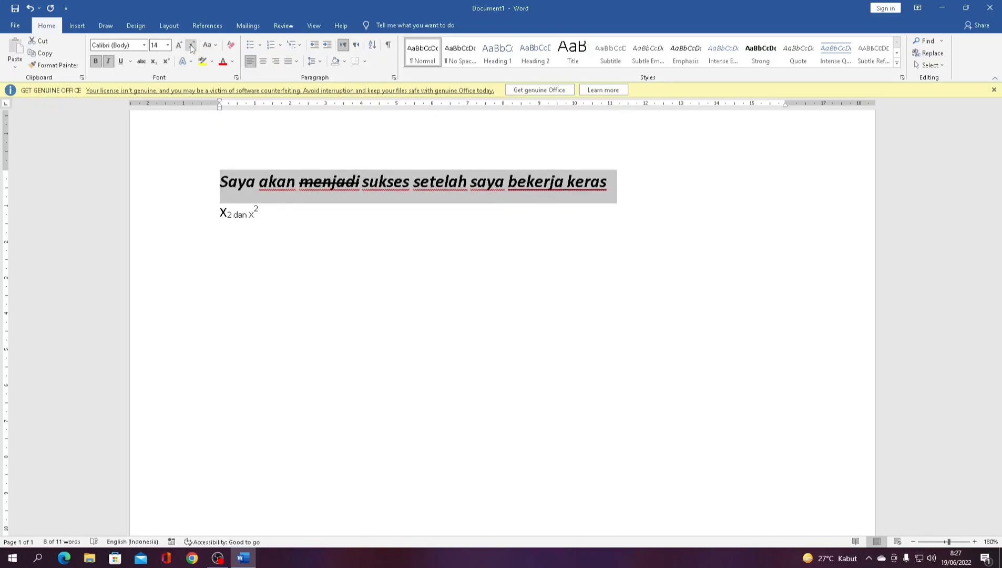
{"action": "left_click", "coordinate": [191, 46]}
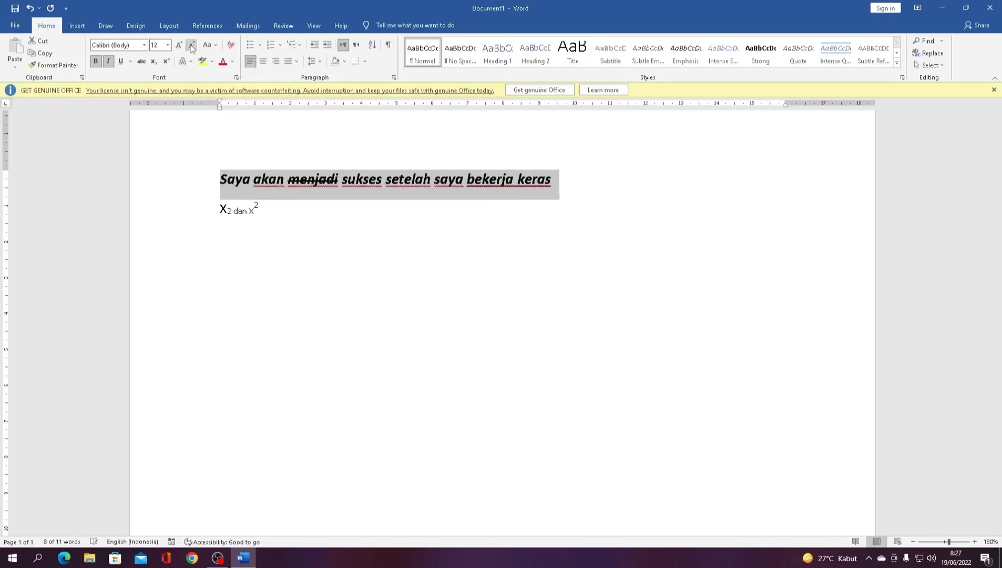
{"action": "left_click", "coordinate": [191, 46]}
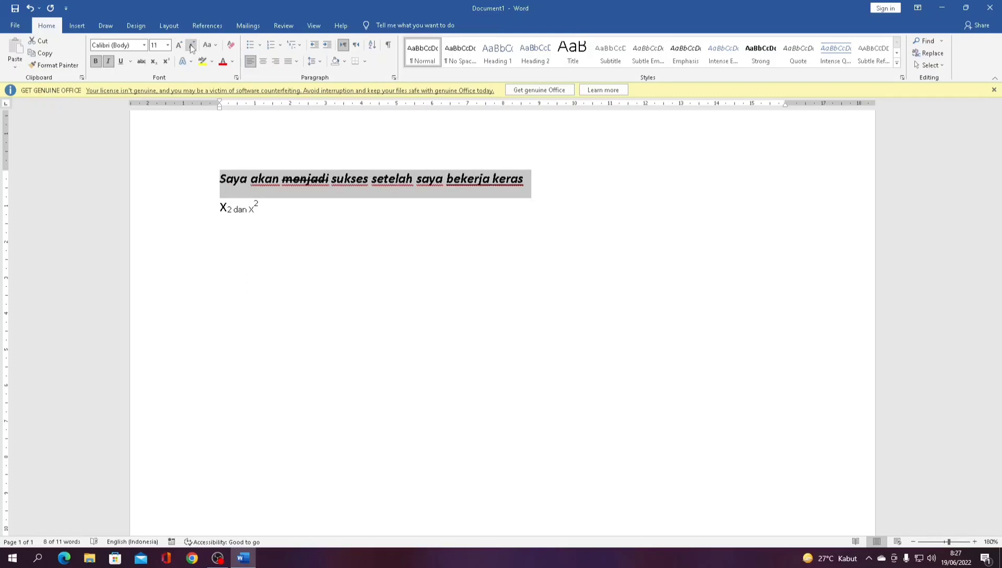
{"action": "left_click", "coordinate": [210, 46]}
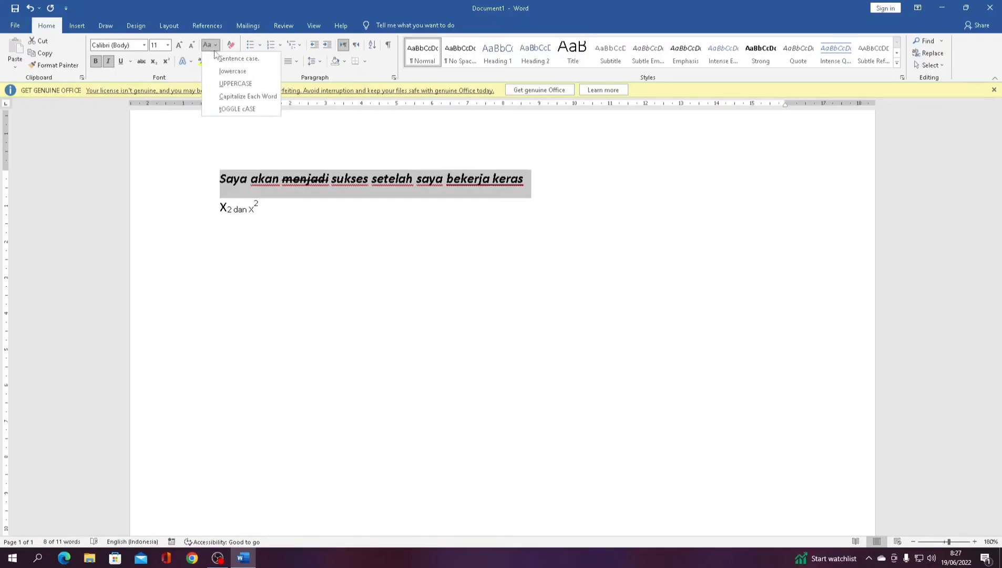
{"action": "left_click", "coordinate": [239, 58]}
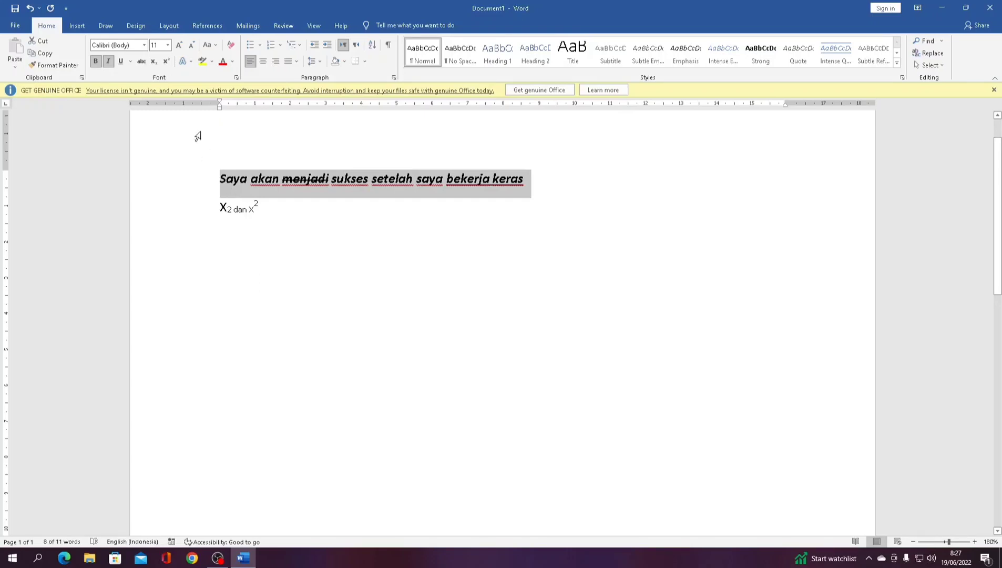
{"action": "left_click", "coordinate": [215, 46]}
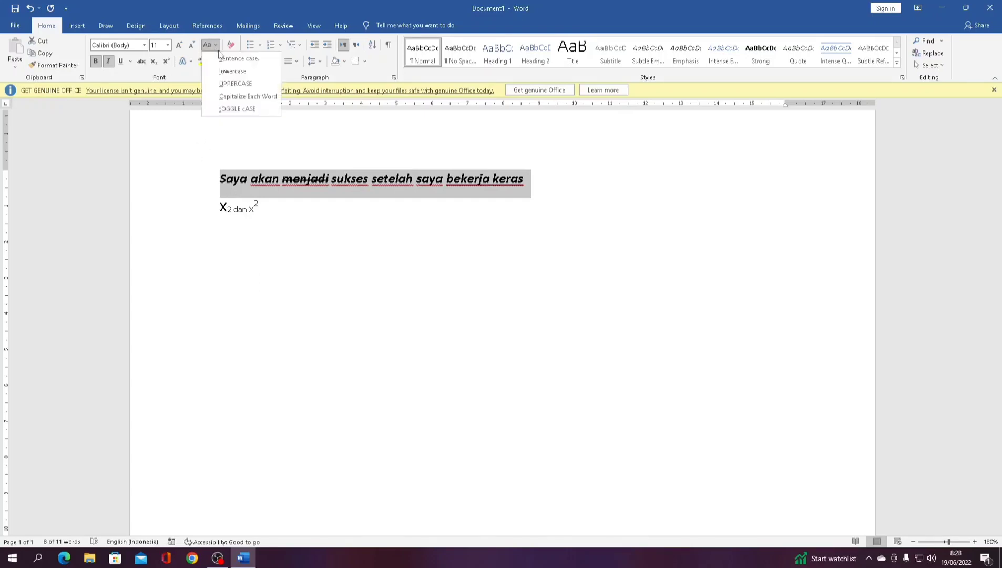
{"action": "left_click", "coordinate": [224, 69]}
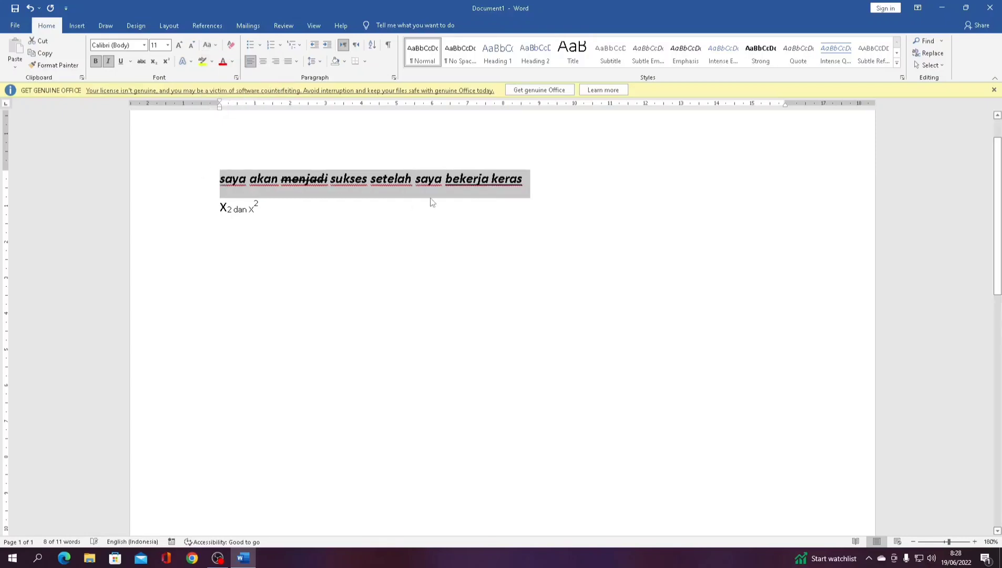
{"action": "left_click", "coordinate": [215, 47]}
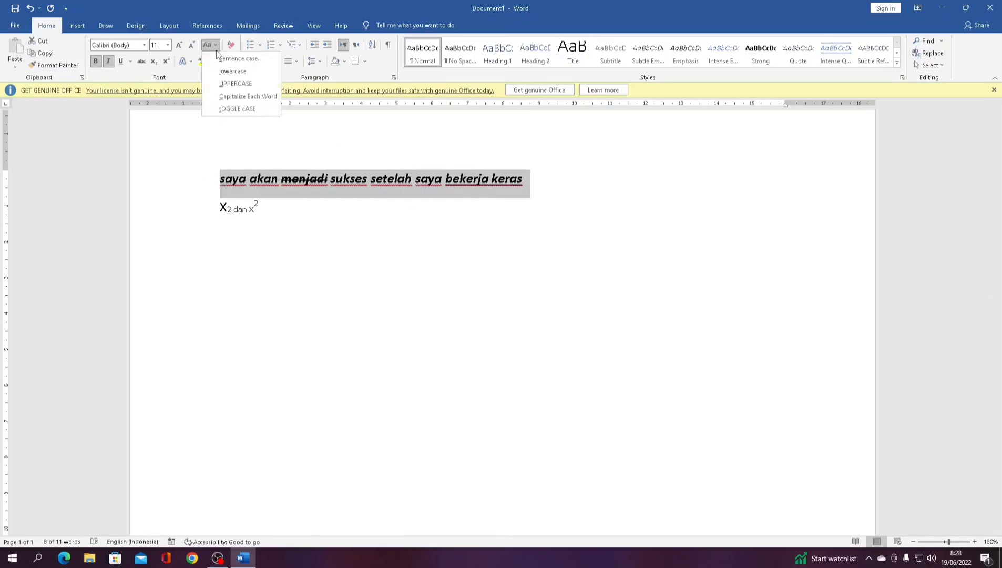
{"action": "left_click", "coordinate": [226, 85]}
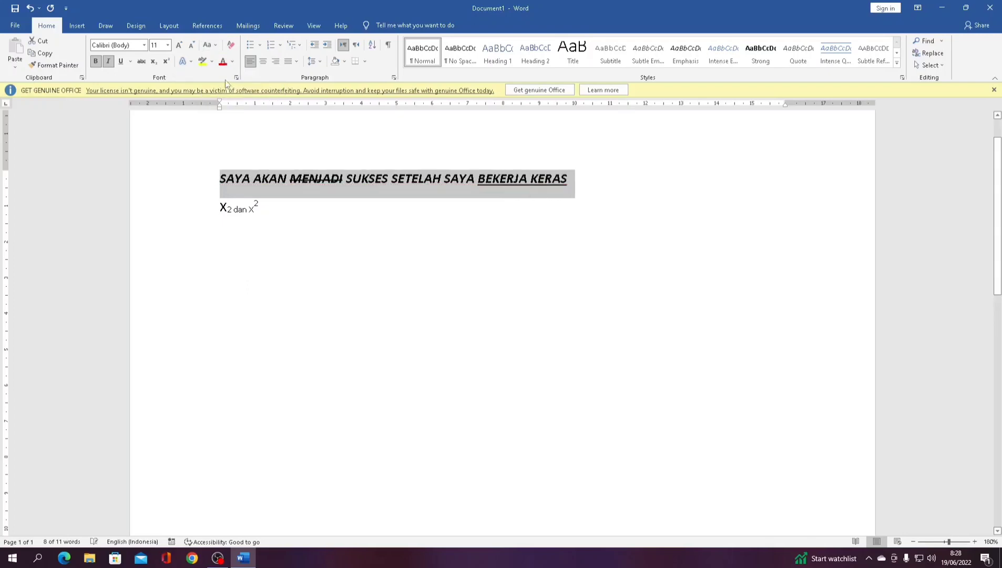
{"action": "left_click", "coordinate": [211, 45]}
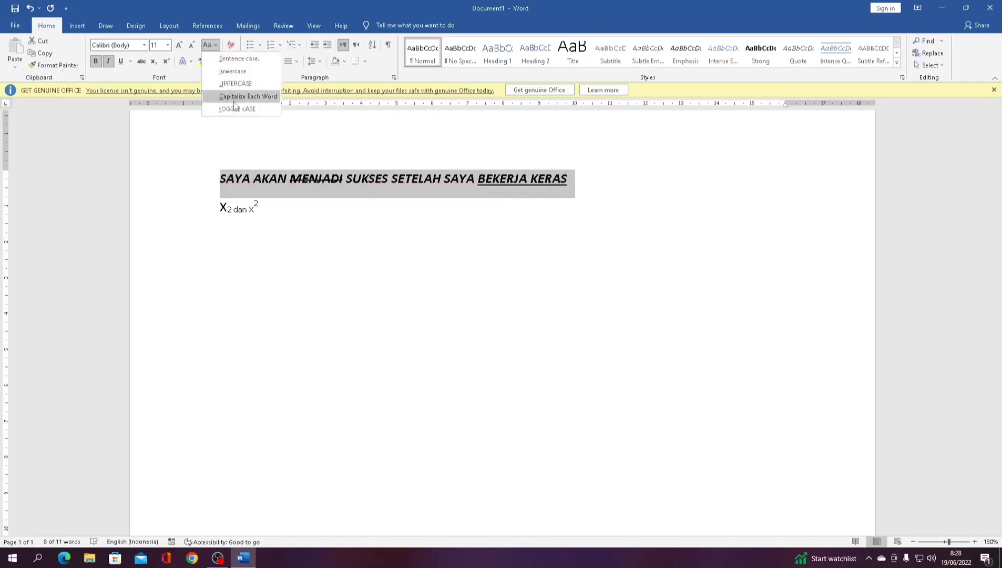
{"action": "left_click", "coordinate": [260, 98]}
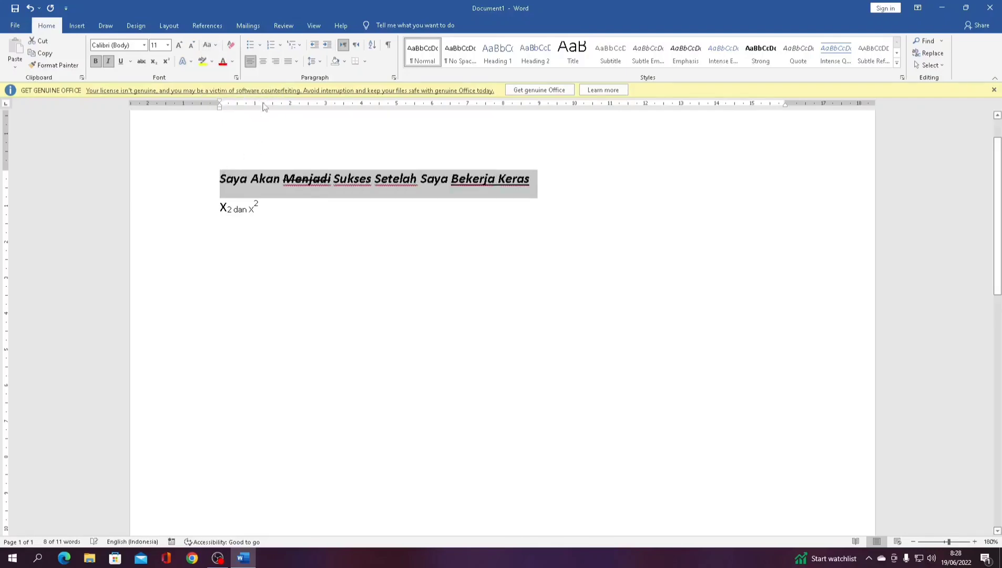
{"action": "left_click", "coordinate": [216, 46]}
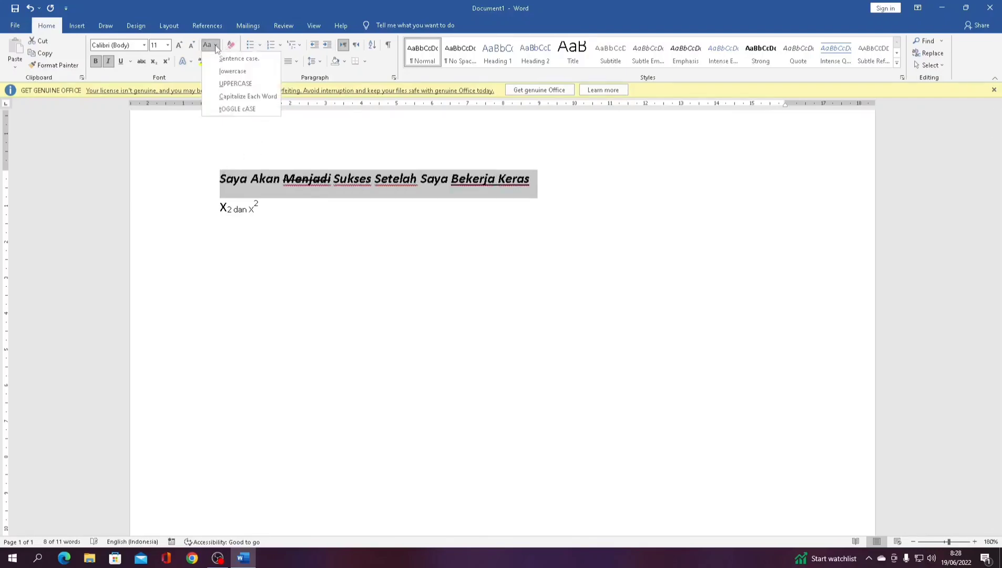
{"action": "left_click", "coordinate": [255, 109]}
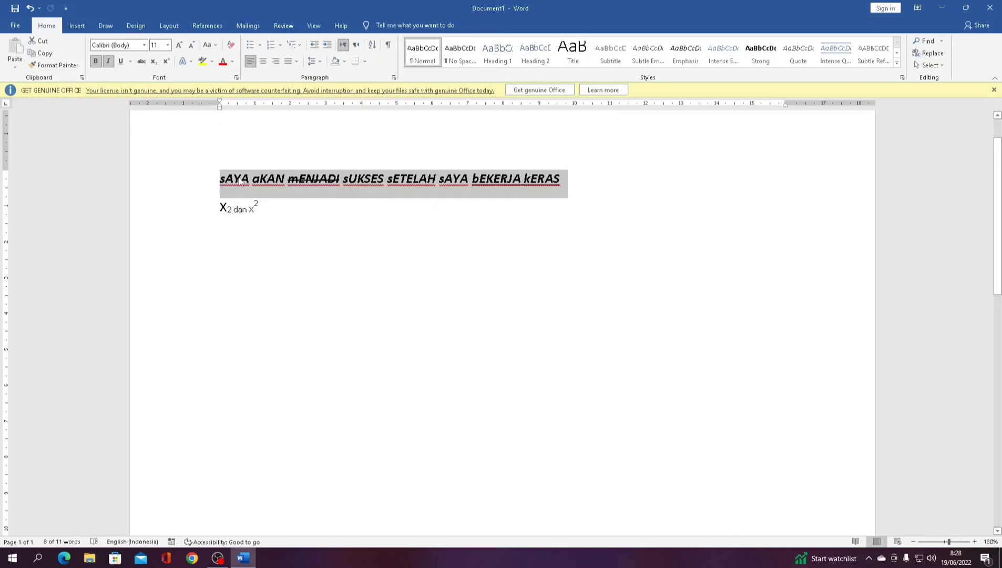
{"action": "left_click", "coordinate": [209, 46]}
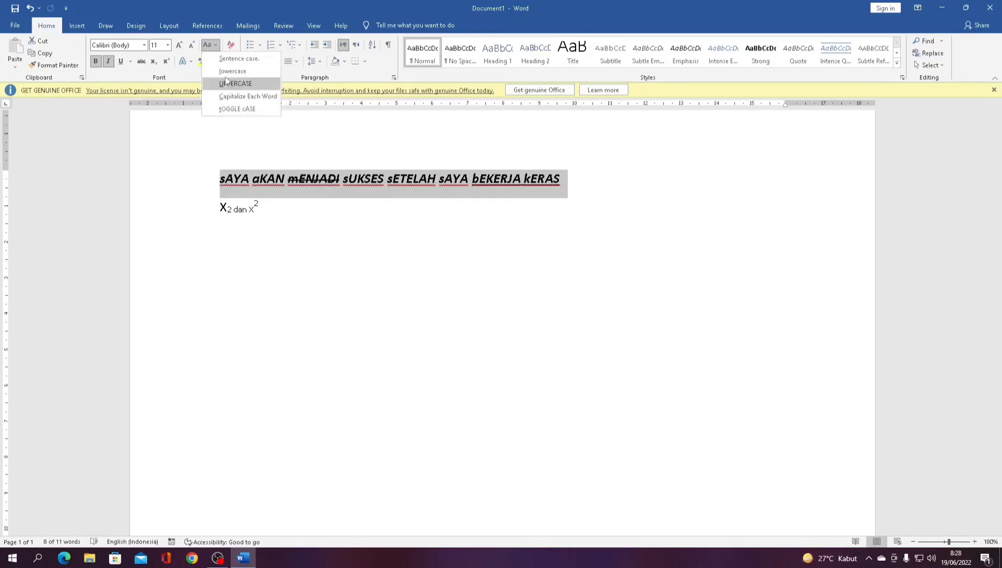
{"action": "left_click", "coordinate": [231, 59]}
{"action": "left_click", "coordinate": [343, 129]}
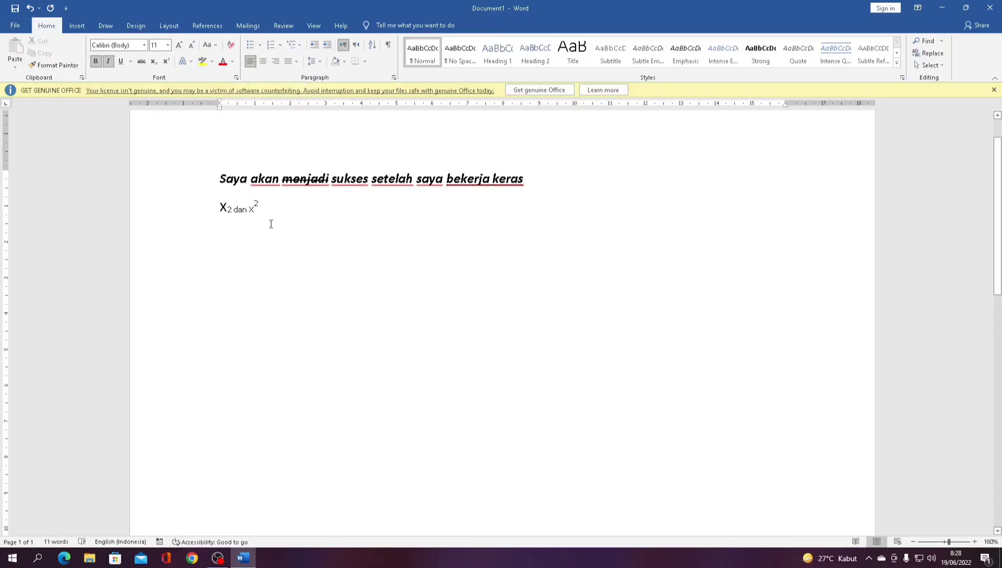
- Give the first sentence a yellow highlight, then place the cursor in line 2
{"action": "left_click_drag", "start_coordinate": [220, 181], "coordinate": [530, 183]}
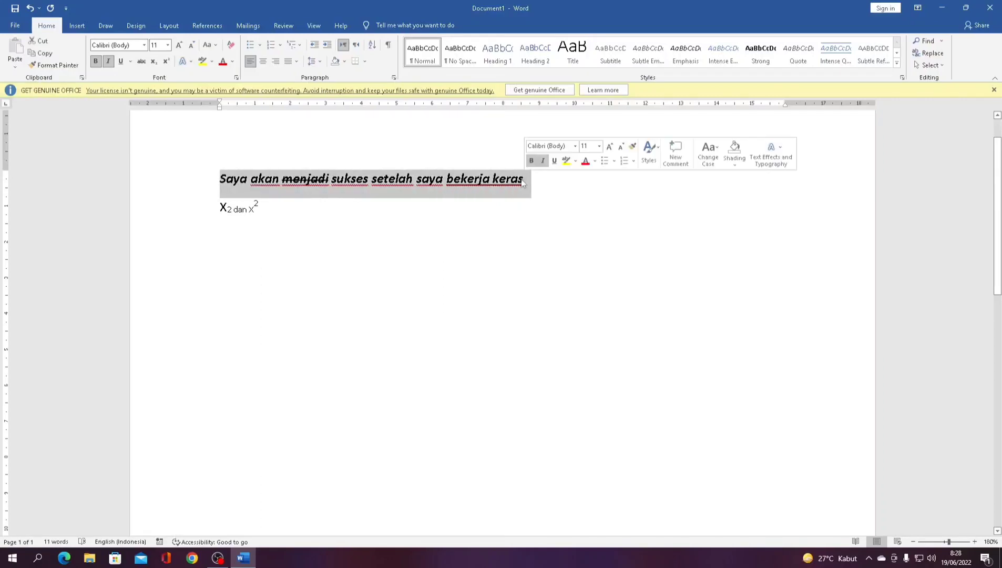
{"action": "left_click", "coordinate": [205, 62]}
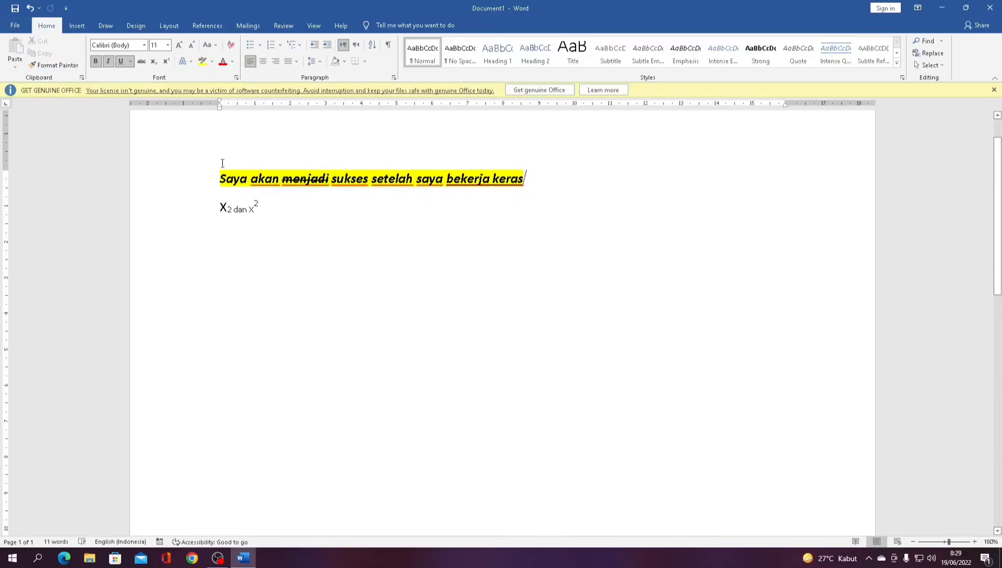
{"action": "left_click", "coordinate": [211, 65]}
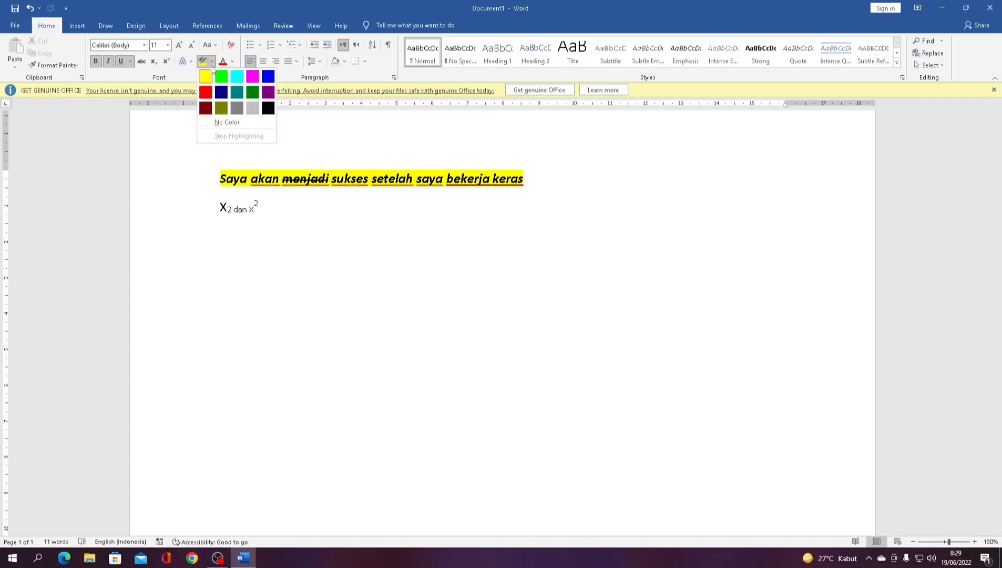
{"action": "left_click", "coordinate": [453, 152]}
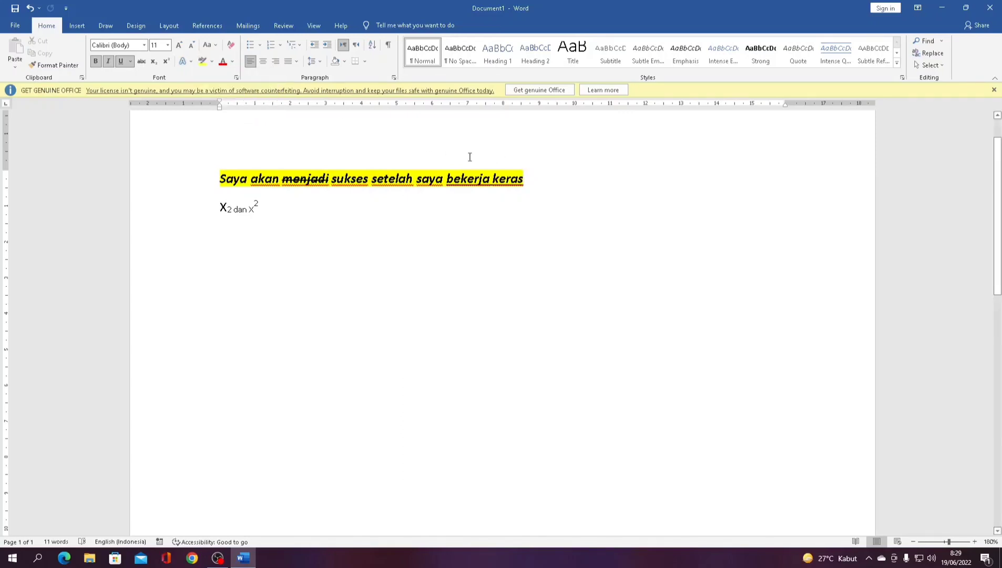
{"action": "left_click_drag", "start_coordinate": [525, 180], "coordinate": [227, 215]}
{"action": "left_click", "coordinate": [255, 210]}
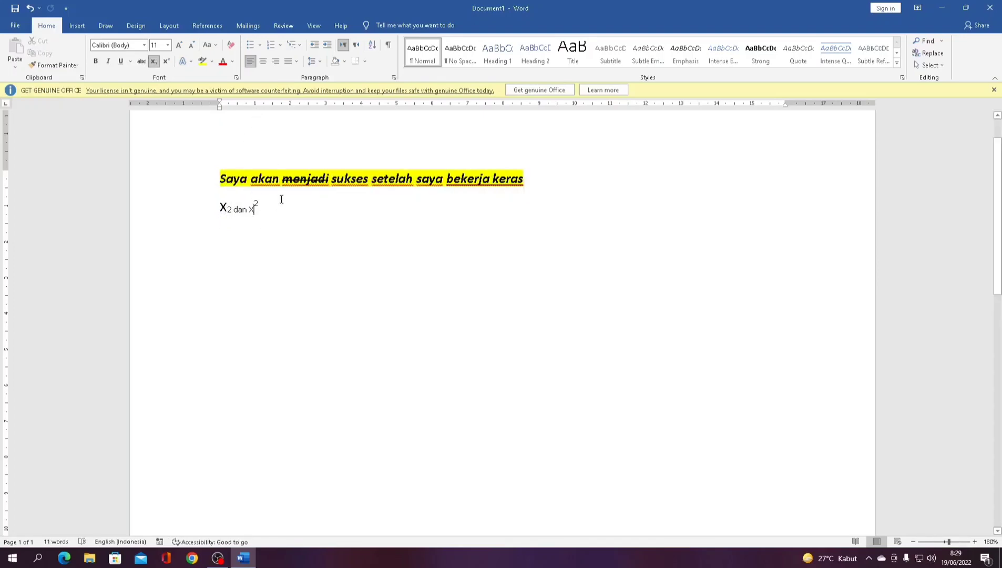
- Add the line 'Saya akan belajar giat' below line 2 and give it a dark font colour
{"action": "left_click", "coordinate": [279, 209]}
{"action": "key", "text": "Return"}
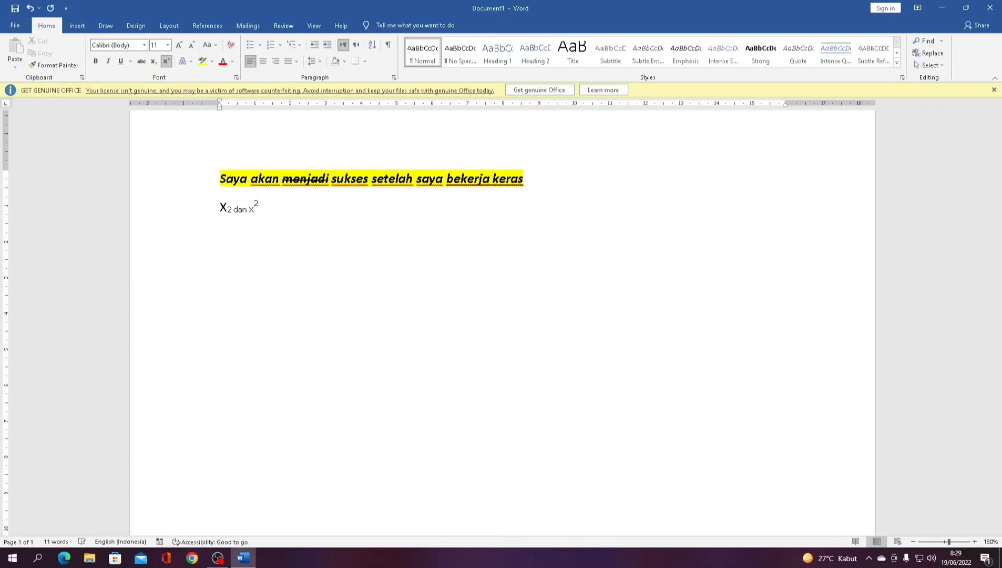
{"action": "type", "text": "Saya akan belajar giat"}
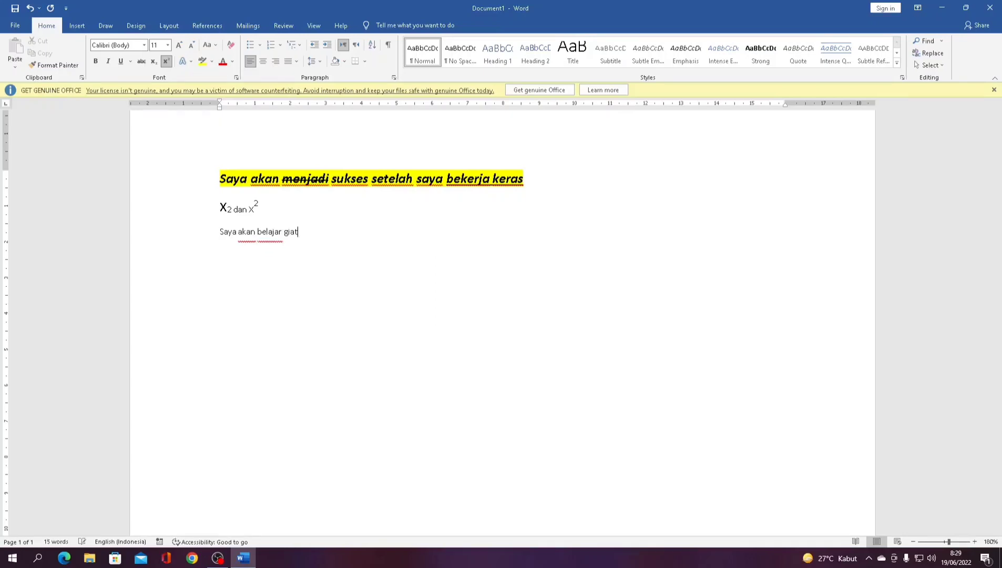
{"action": "left_click_drag", "start_coordinate": [303, 232], "coordinate": [220, 232]}
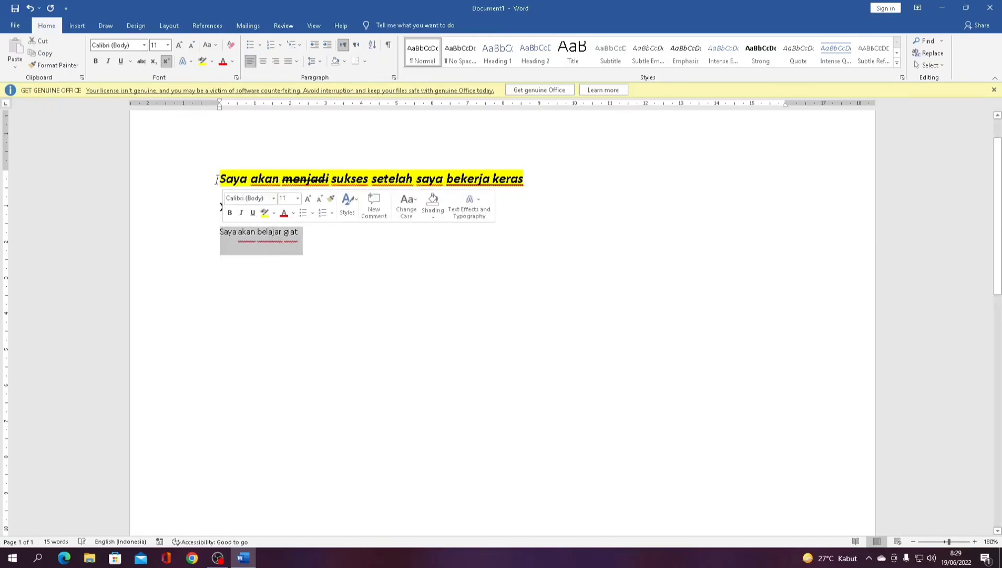
{"action": "left_click", "coordinate": [232, 61]}
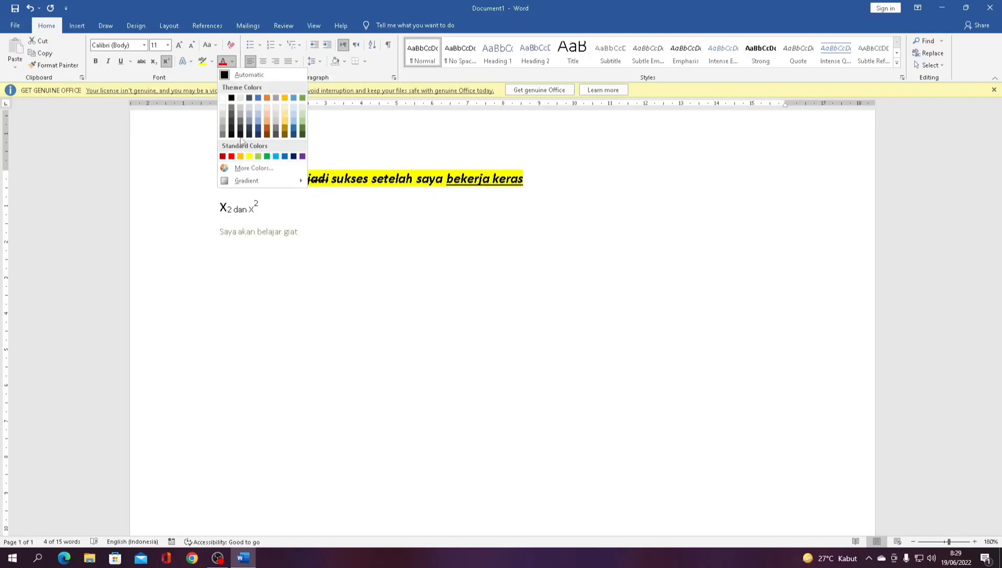
{"action": "left_click", "coordinate": [235, 103]}
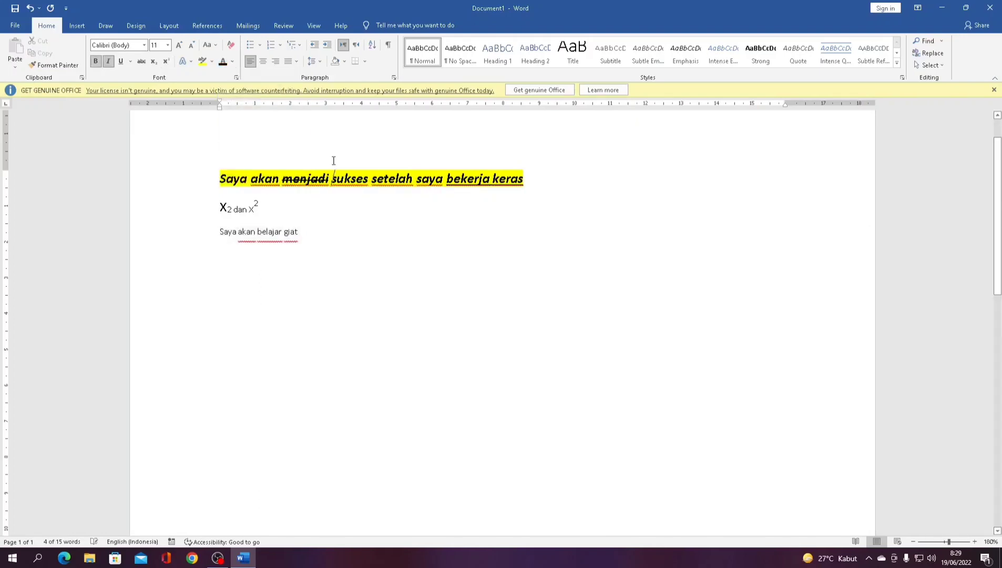
{"action": "left_click", "coordinate": [341, 221]}
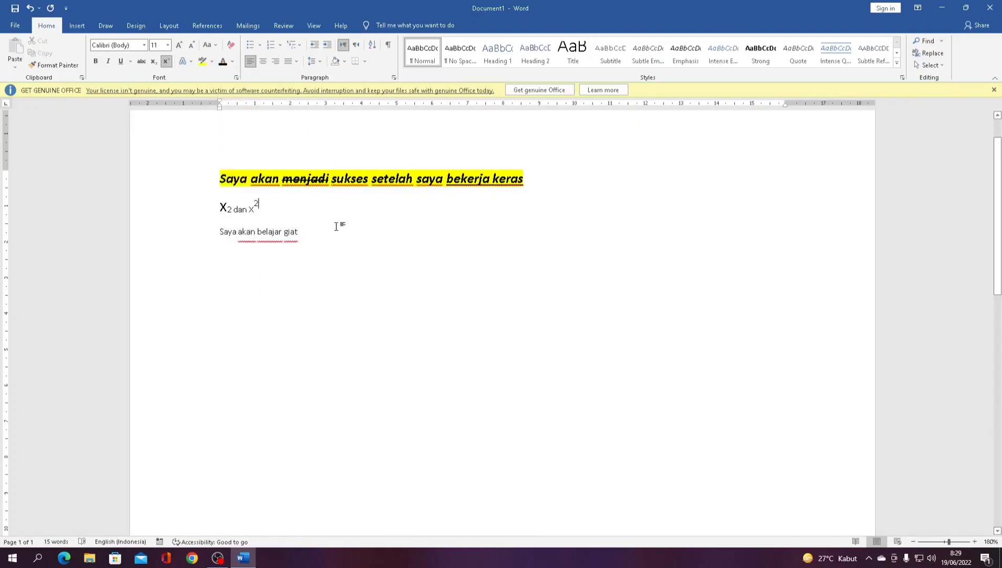
{"action": "left_click", "coordinate": [335, 232]}
{"action": "left_click", "coordinate": [192, 557]}
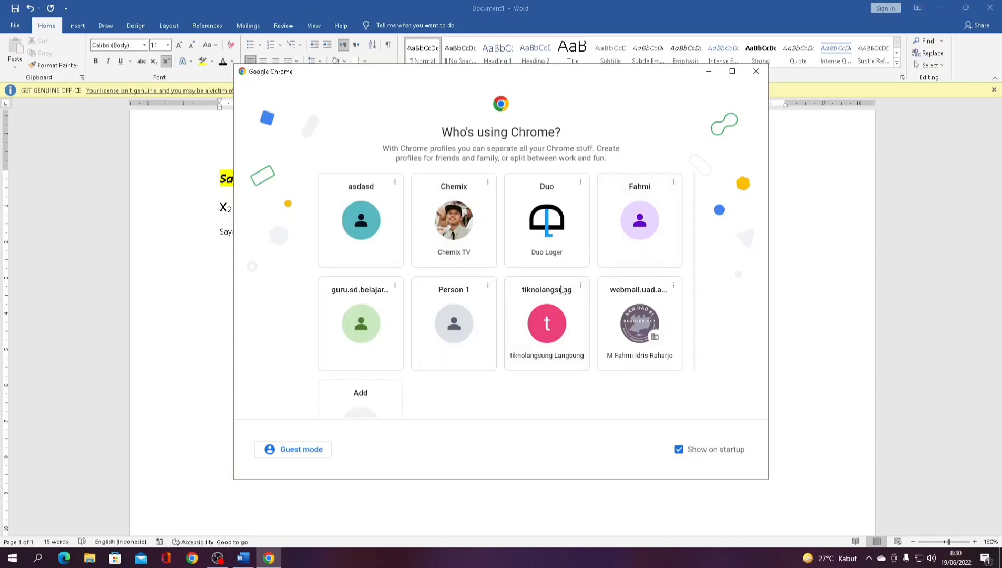
- Create a new Chrome profile named 'simulasi' without signing in
{"action": "left_click", "coordinate": [365, 398]}
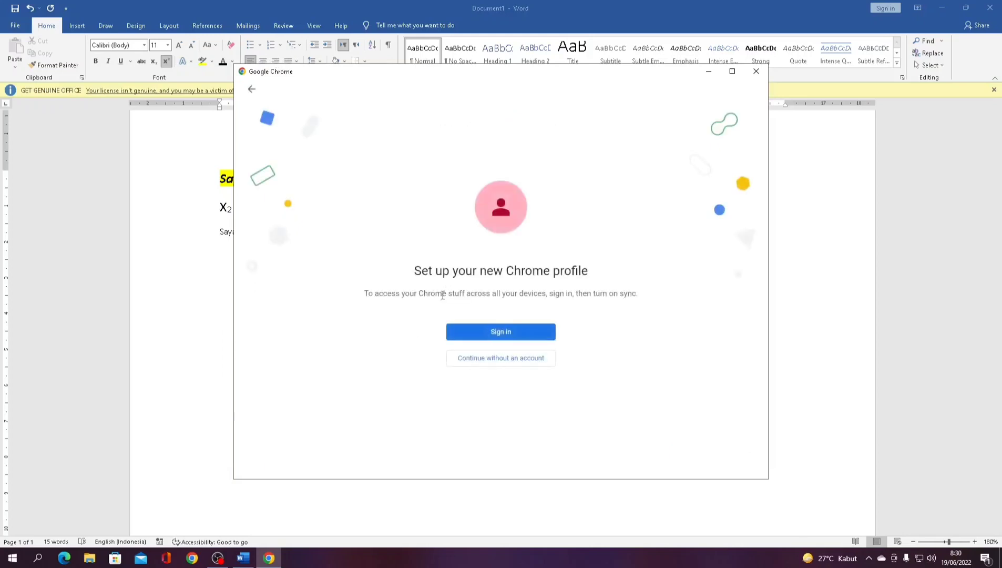
{"action": "left_click", "coordinate": [480, 359]}
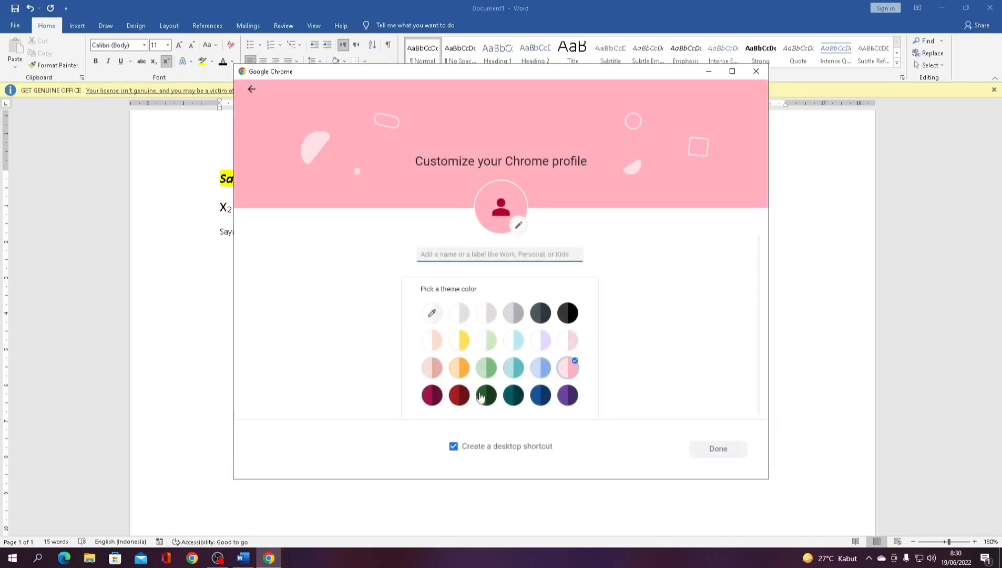
{"action": "type", "text": "simulasi"}
{"action": "left_click", "coordinate": [708, 449]}
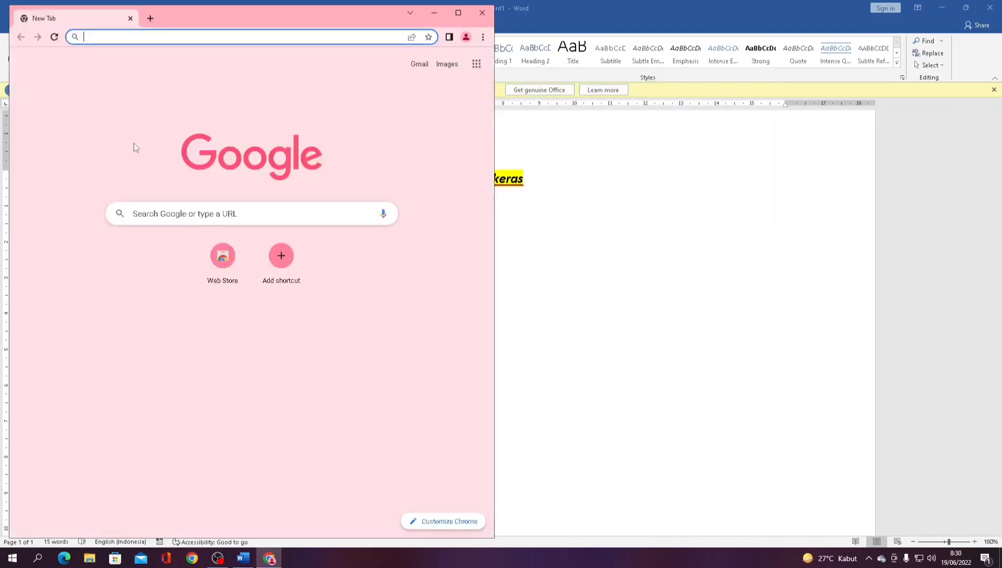
- Search 'contoh cerpen', open the 99.co article and select the friendship story paragraphs
{"action": "type", "text": "contoh cerpen"}
{"action": "key", "text": "Return"}
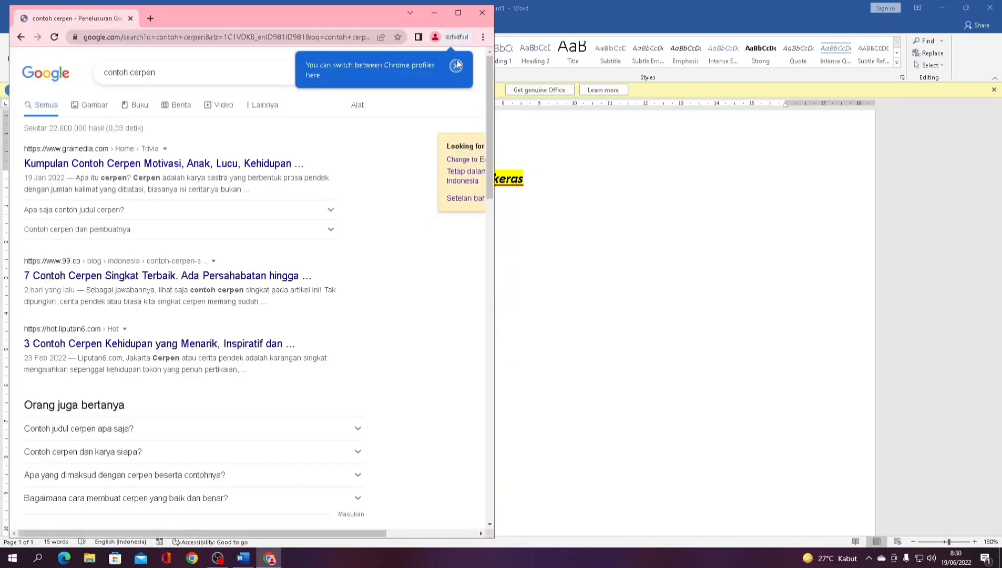
{"action": "left_click", "coordinate": [456, 64]}
{"action": "left_click", "coordinate": [120, 271]}
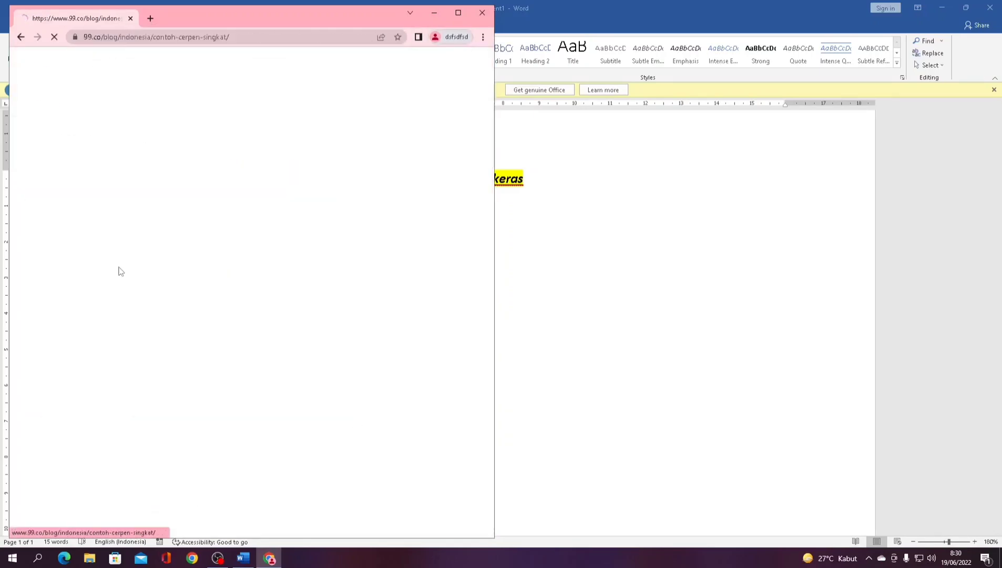
{"action": "scroll", "coordinate": [120, 270], "scroll_direction": "down", "scroll_amount": 3}
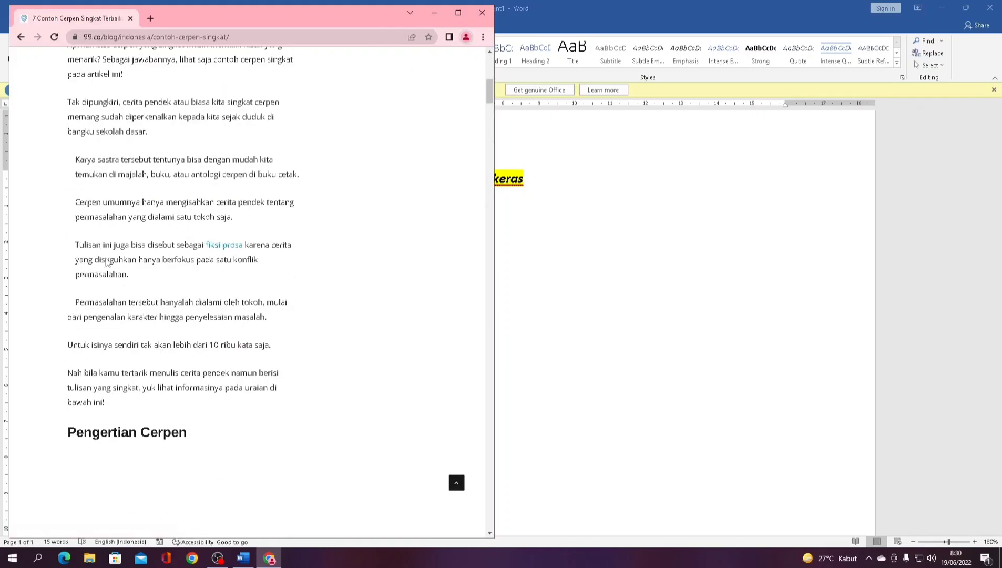
{"action": "scroll", "coordinate": [74, 166], "scroll_direction": "down", "scroll_amount": 4}
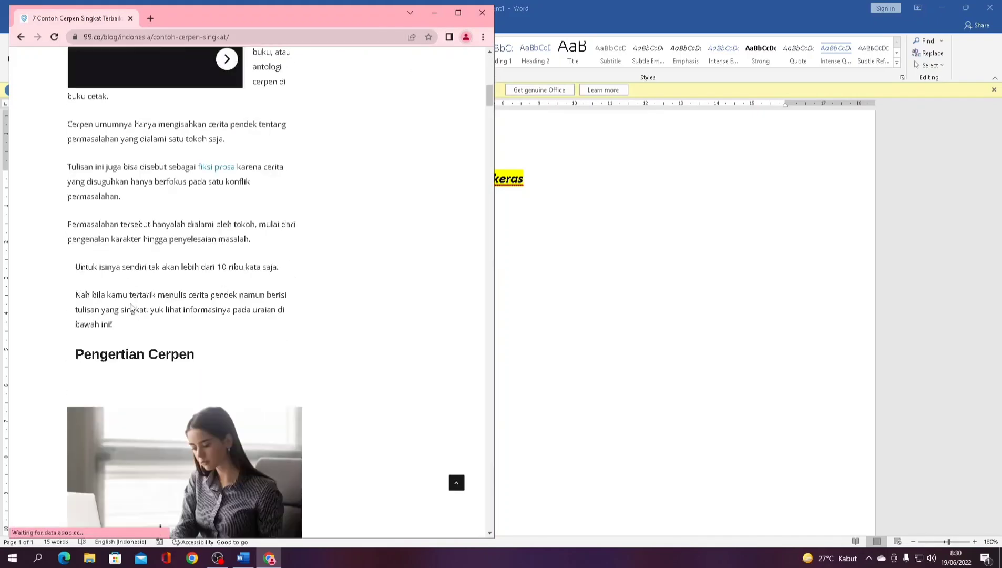
{"action": "scroll", "coordinate": [123, 241], "scroll_direction": "down", "scroll_amount": 1}
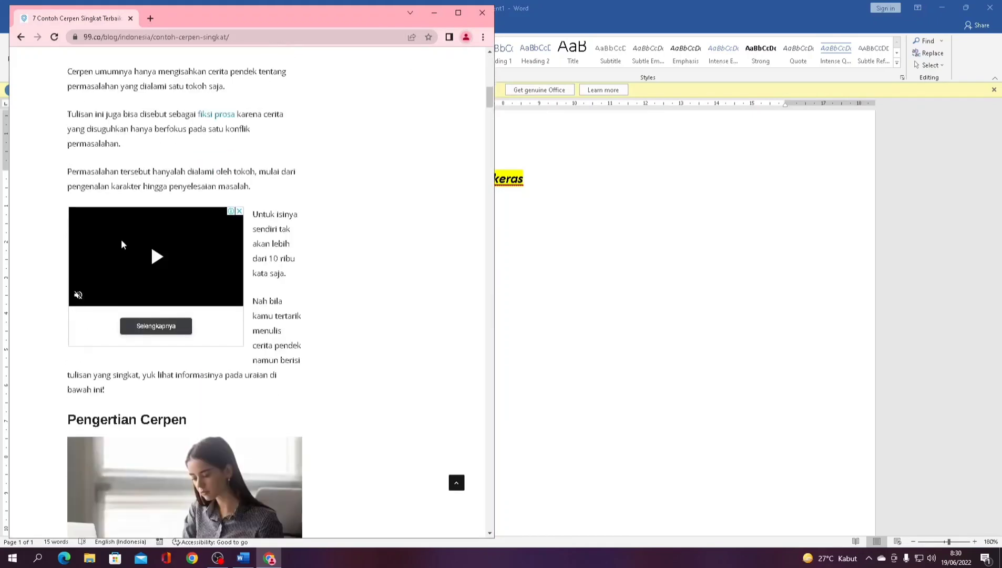
{"action": "scroll", "coordinate": [127, 262], "scroll_direction": "down", "scroll_amount": 12}
{"action": "scroll", "coordinate": [90, 275], "scroll_direction": "down", "scroll_amount": 5}
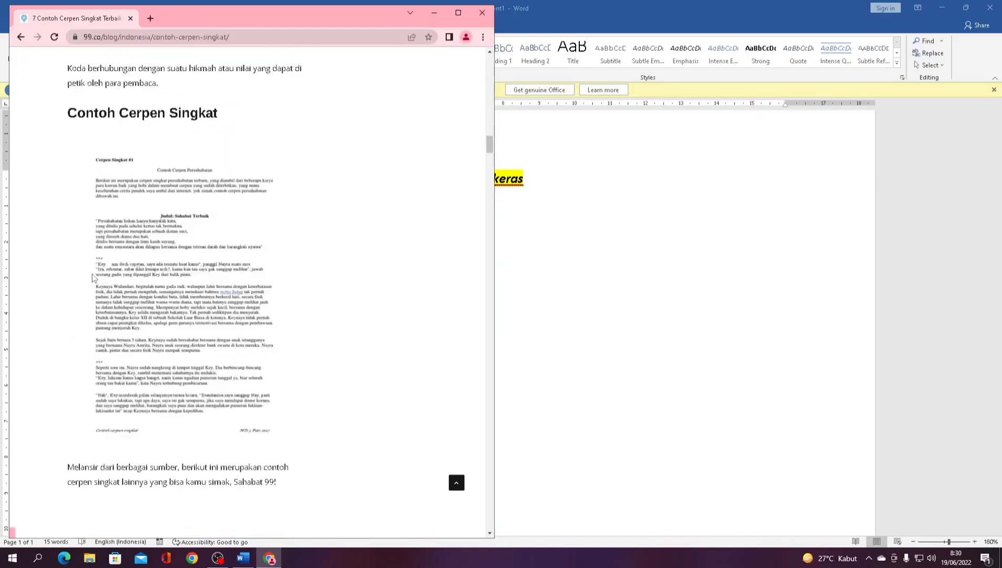
{"action": "scroll", "coordinate": [93, 277], "scroll_direction": "down", "scroll_amount": 8}
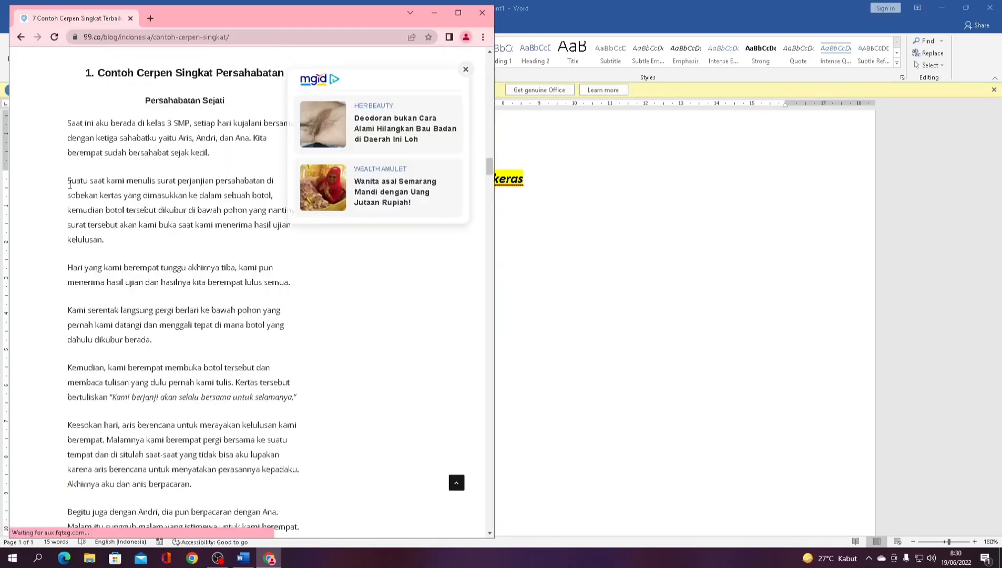
{"action": "left_click_drag", "start_coordinate": [68, 180], "coordinate": [232, 368]}
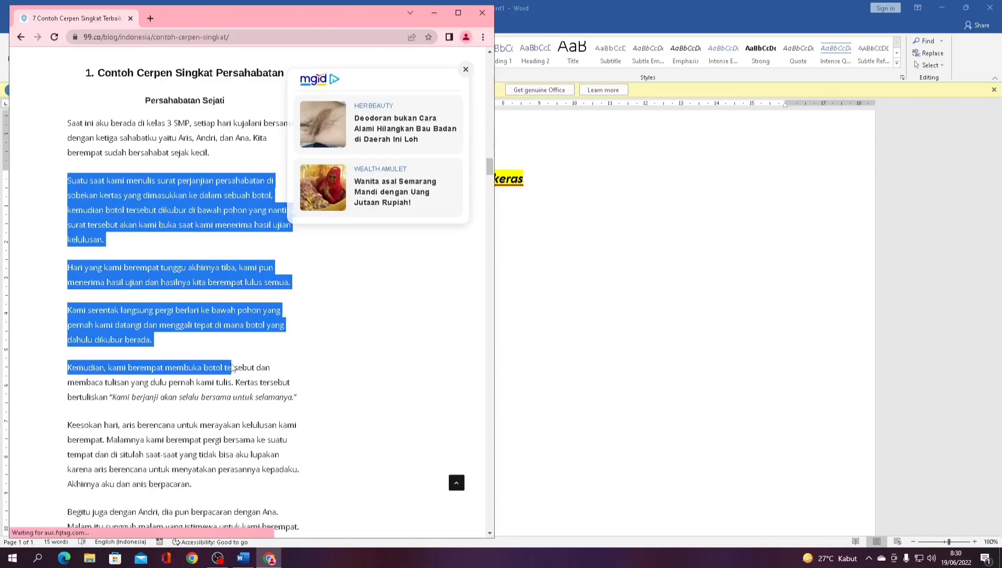
{"action": "left_click_drag", "start_coordinate": [232, 367], "coordinate": [242, 470]}
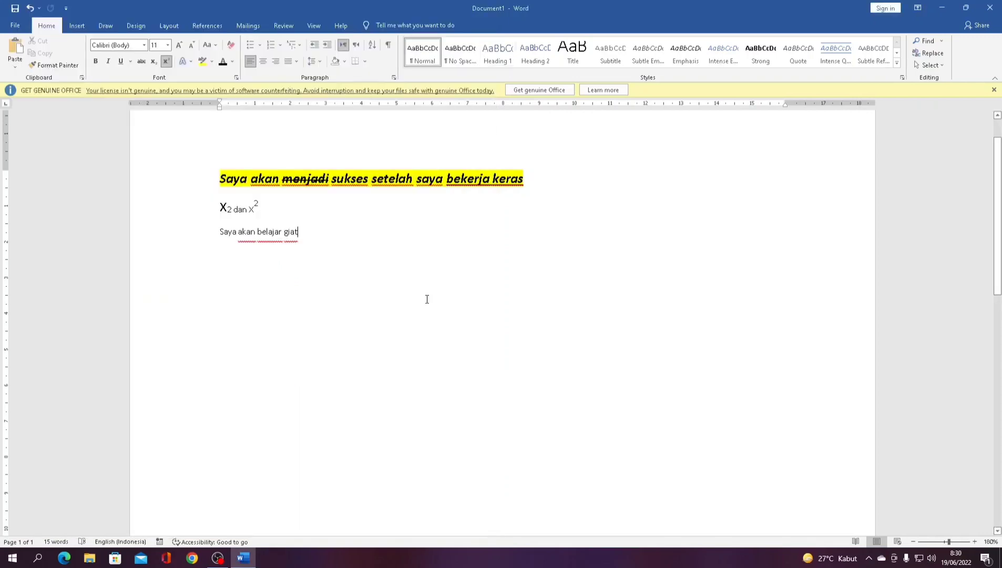
- Paste the copied friendship story on a new paragraph after 'Saya akan belajar giat'
{"action": "key", "text": "Return"}
{"action": "key", "text": "ctrl+v"}
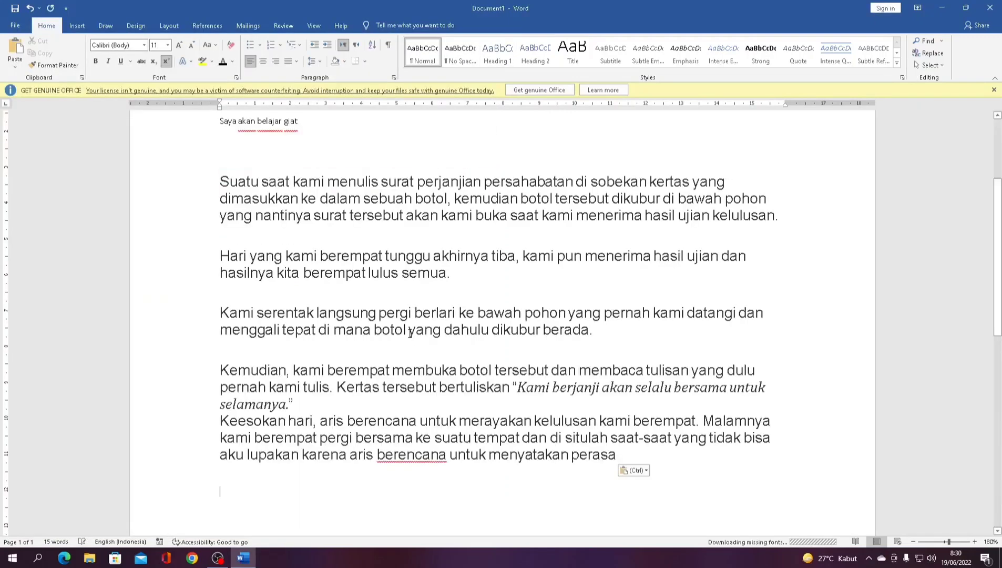
{"action": "scroll", "coordinate": [407, 291], "scroll_direction": "up", "scroll_amount": 3}
{"action": "scroll", "coordinate": [407, 293], "scroll_direction": "down", "scroll_amount": 5}
{"action": "scroll", "coordinate": [407, 293], "scroll_direction": "down", "scroll_amount": 2}
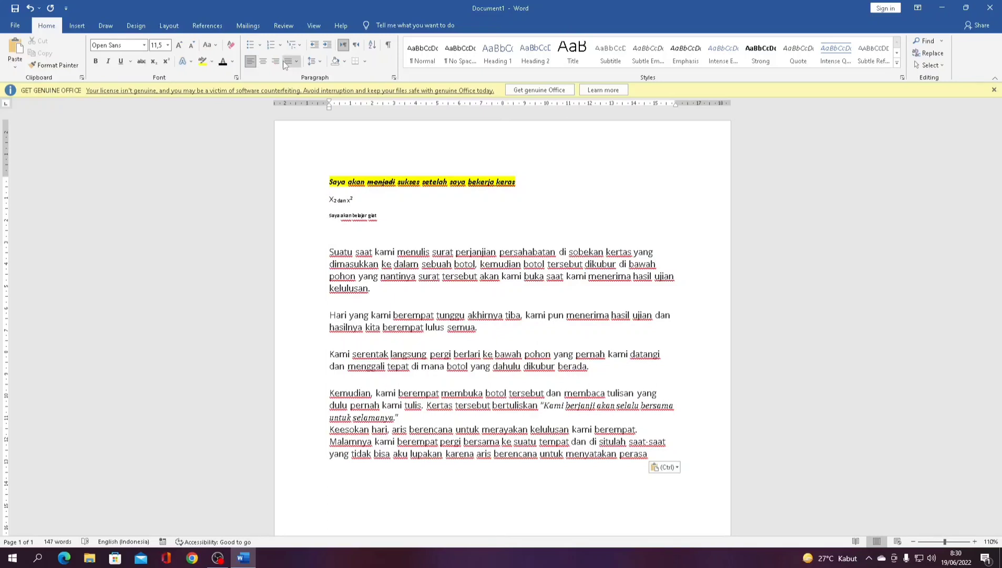
- Left-align the first story paragraph
{"action": "left_click_drag", "start_coordinate": [330, 248], "coordinate": [376, 290]}
{"action": "left_click", "coordinate": [251, 62]}
{"action": "left_click", "coordinate": [251, 63]}
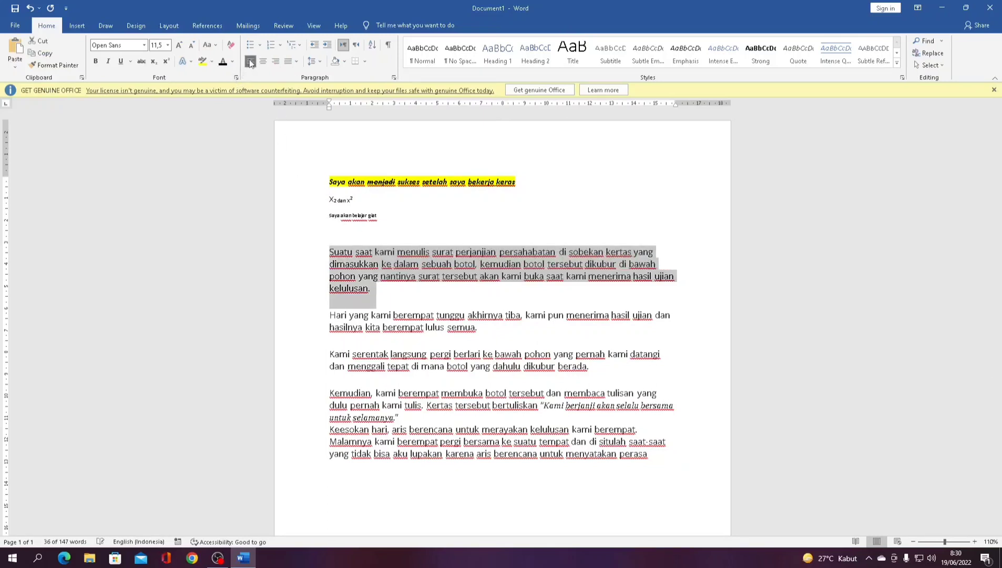
{"action": "left_click", "coordinate": [327, 304]}
- Centre the second paragraph (Hari yang … semua) and right-align the third (Kami serentak … berada)
{"action": "left_click_drag", "start_coordinate": [326, 315], "coordinate": [494, 332]}
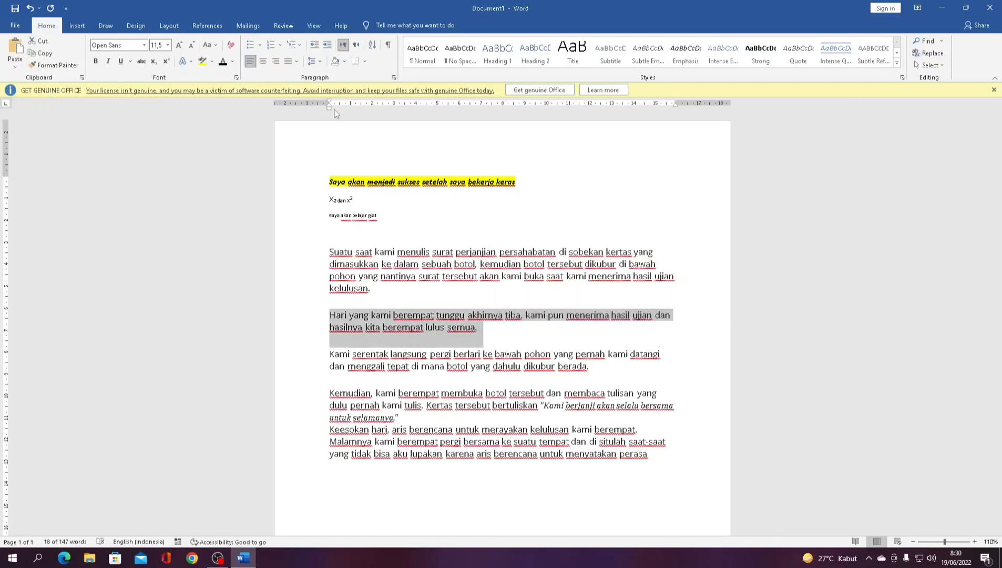
{"action": "left_click", "coordinate": [267, 67]}
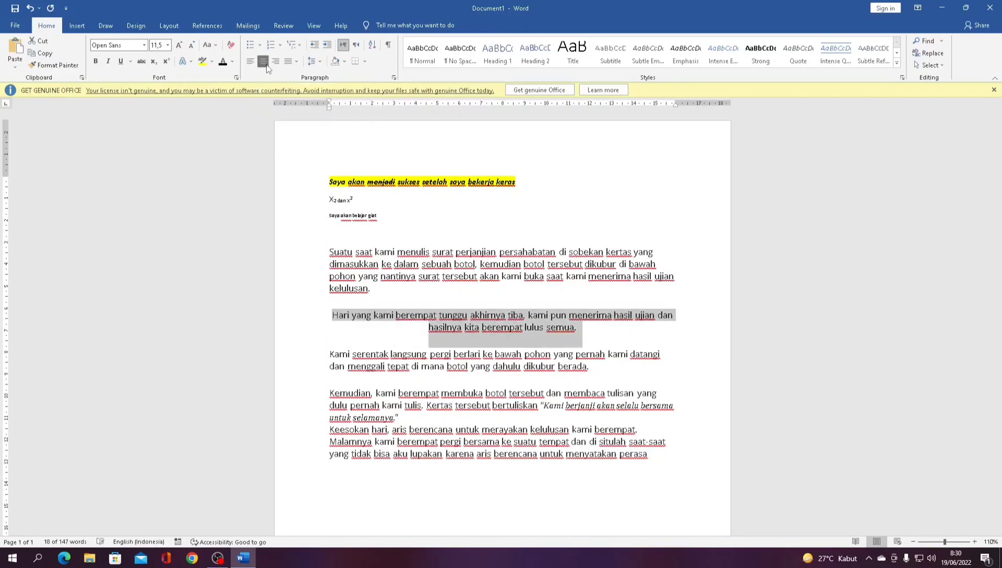
{"action": "left_click", "coordinate": [417, 279]}
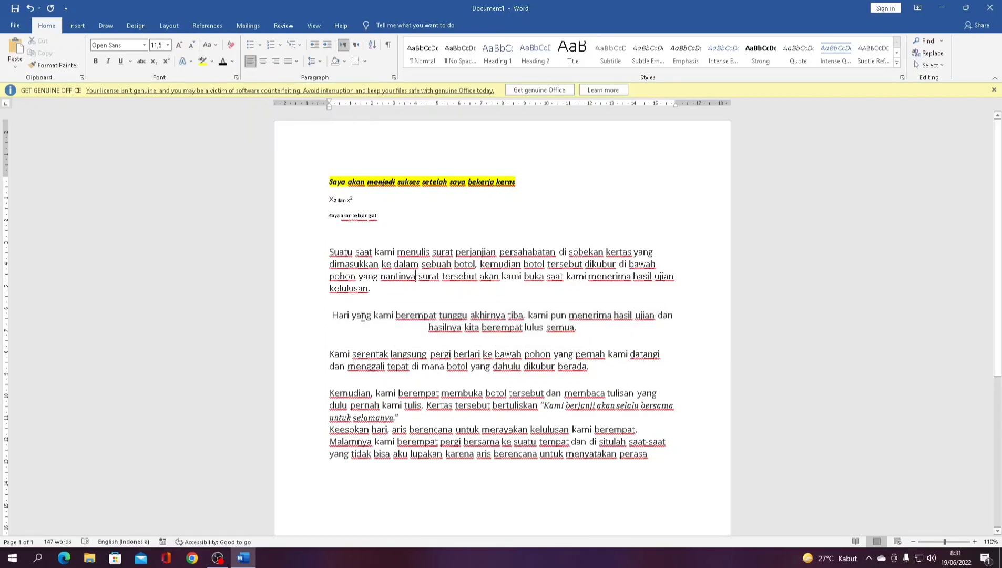
{"action": "left_click_drag", "start_coordinate": [332, 352], "coordinate": [601, 369]}
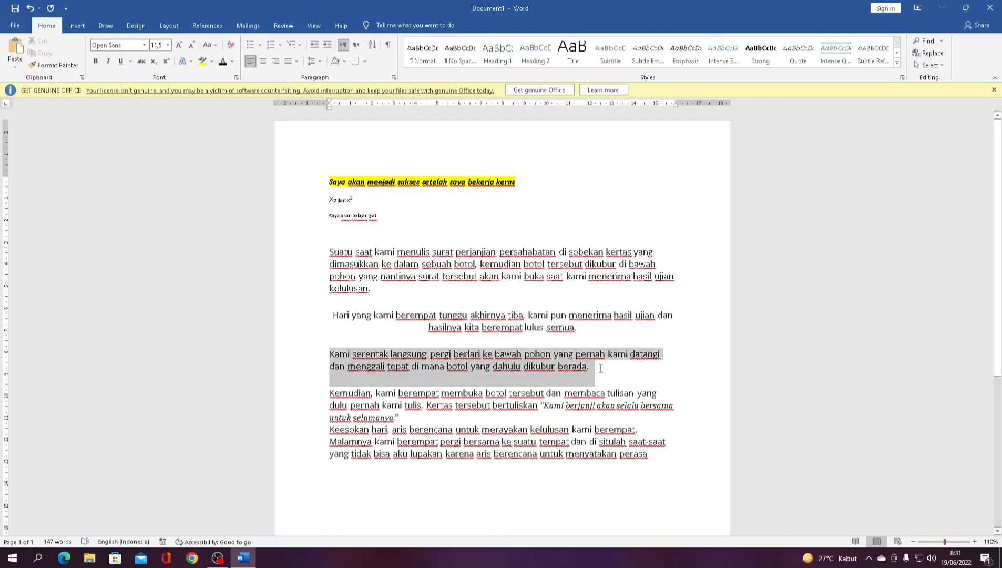
{"action": "left_click", "coordinate": [280, 63]}
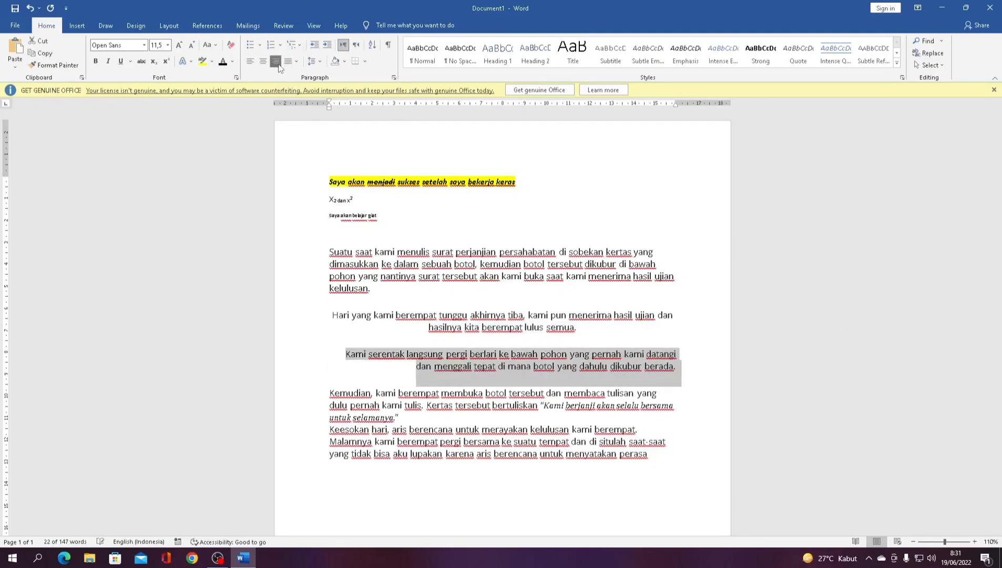
{"action": "left_click", "coordinate": [593, 335]}
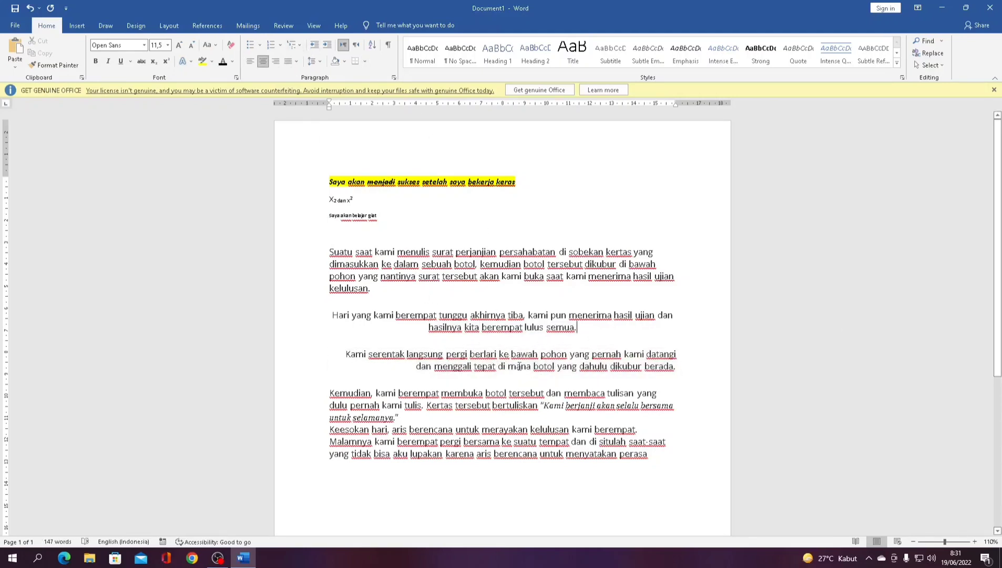
- Justify the last paragraphs with Justify Medium and merge Keesokan into the preceding paragraph
{"action": "left_click_drag", "start_coordinate": [332, 398], "coordinate": [652, 471]}
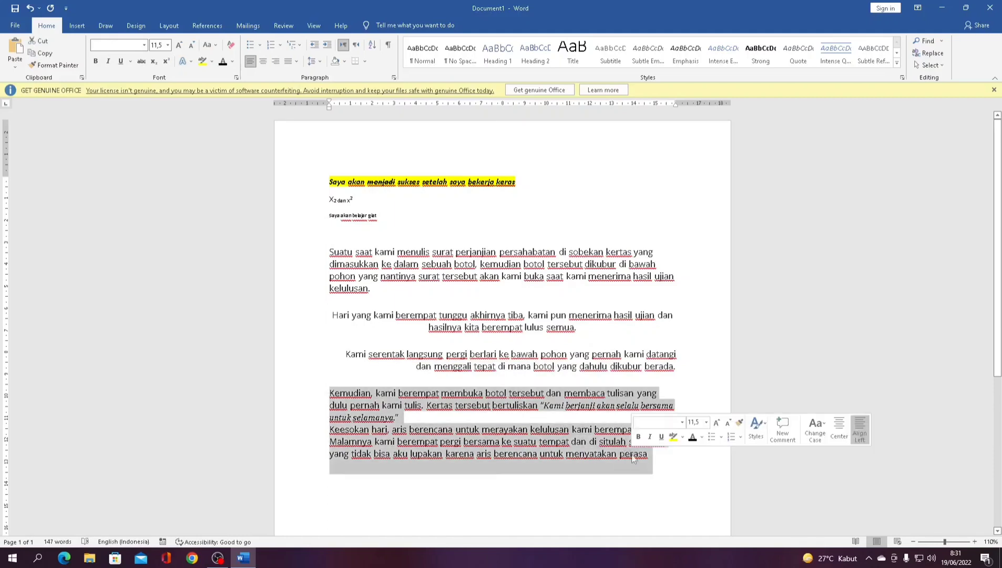
{"action": "left_click", "coordinate": [290, 66]}
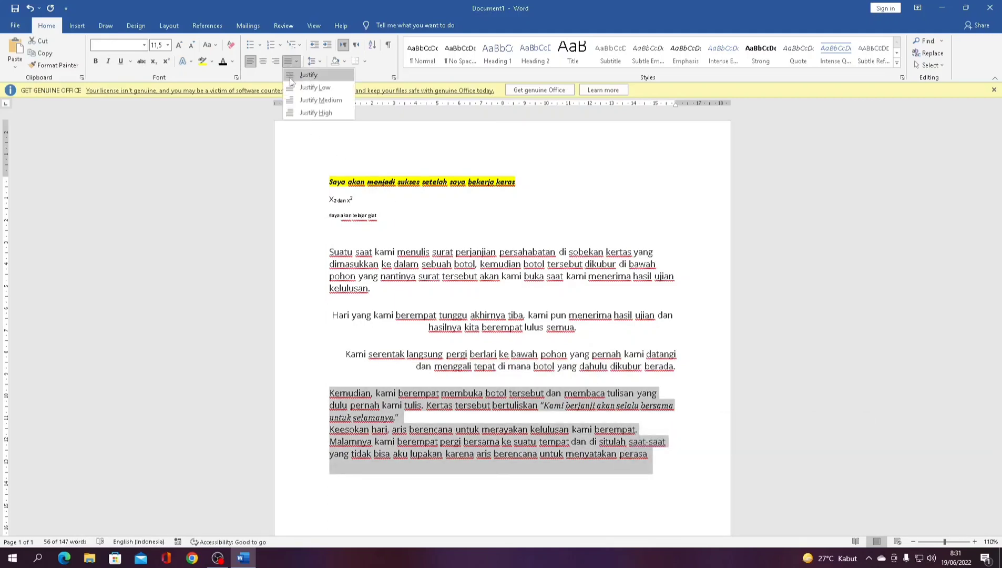
{"action": "left_click", "coordinate": [293, 98]}
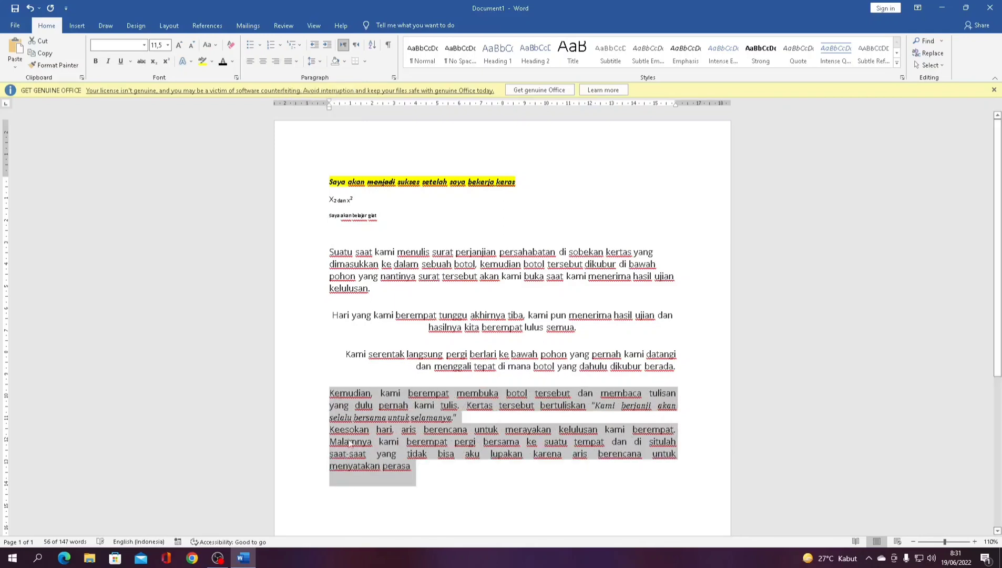
{"action": "left_click", "coordinate": [329, 430]}
{"action": "key", "text": "BackSpace"}
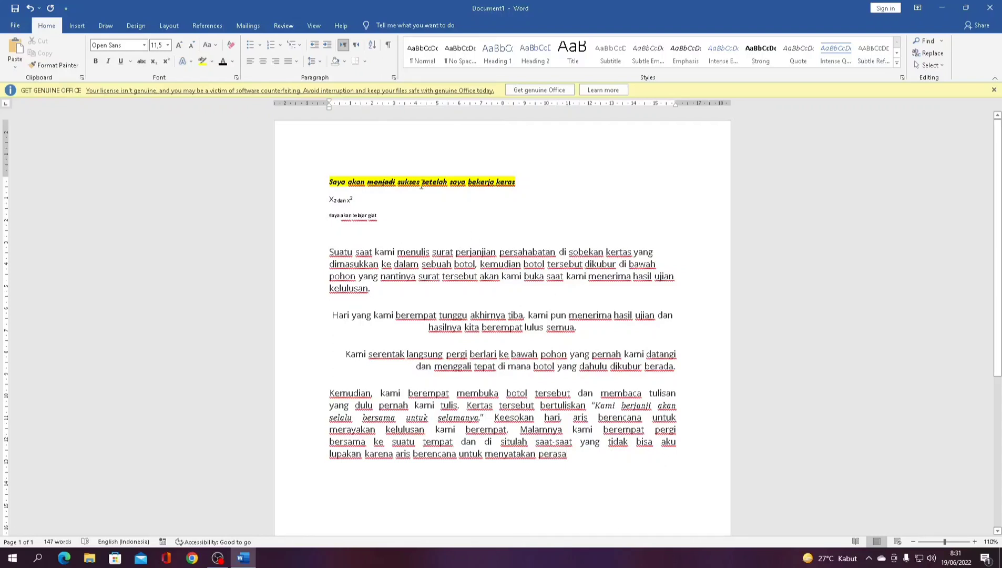
- Give the whole story 1.5 line spacing with no space after paragraphs, then start a new line below it
{"action": "left_click", "coordinate": [320, 62]}
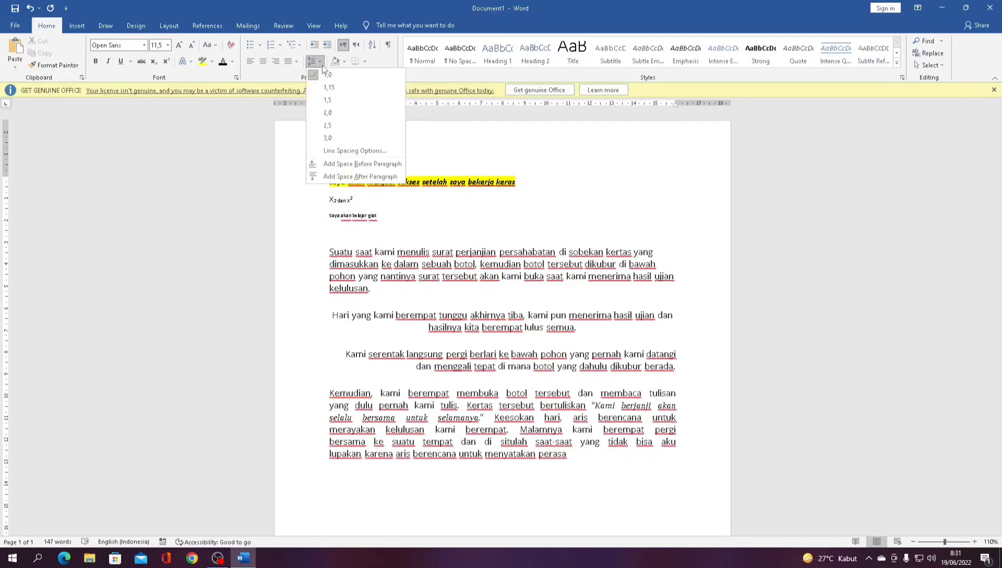
{"action": "left_click", "coordinate": [512, 282]}
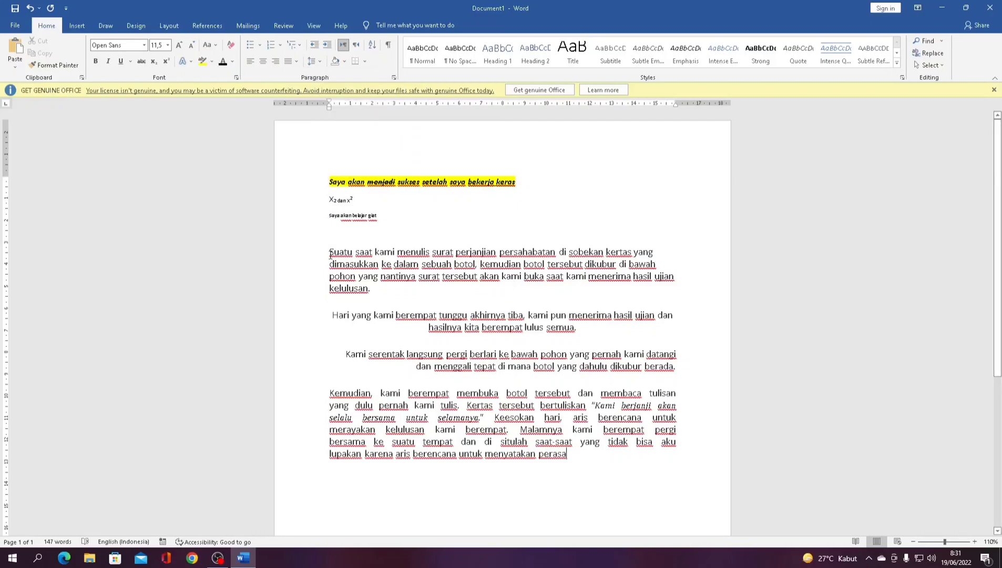
{"action": "left_click_drag", "start_coordinate": [331, 254], "coordinate": [568, 455]}
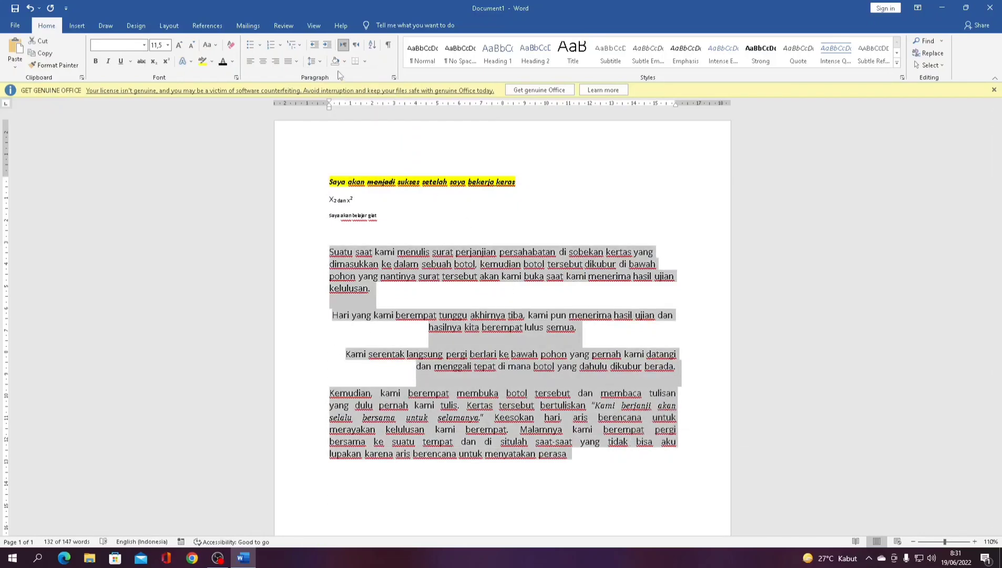
{"action": "left_click", "coordinate": [319, 62]}
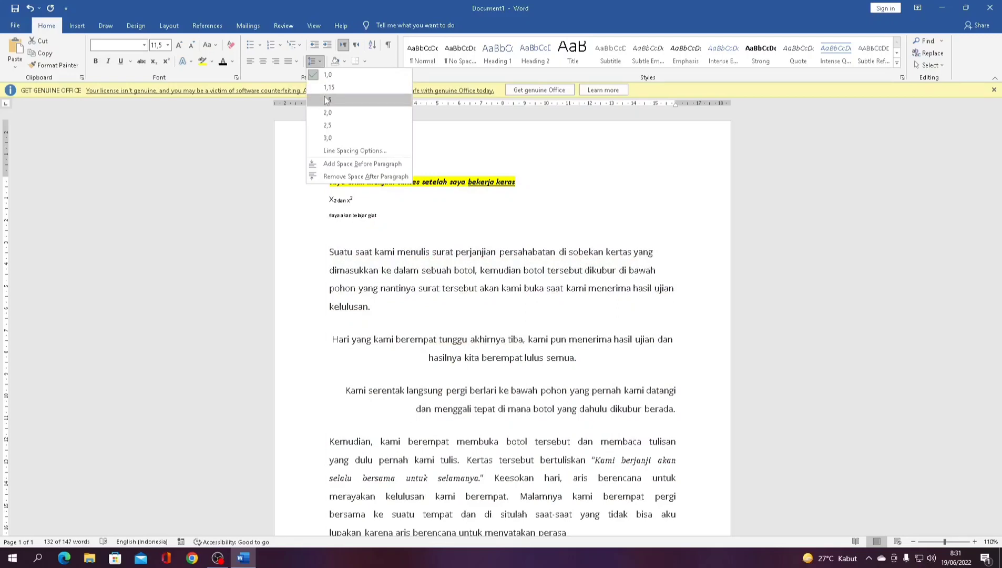
{"action": "left_click", "coordinate": [327, 100]}
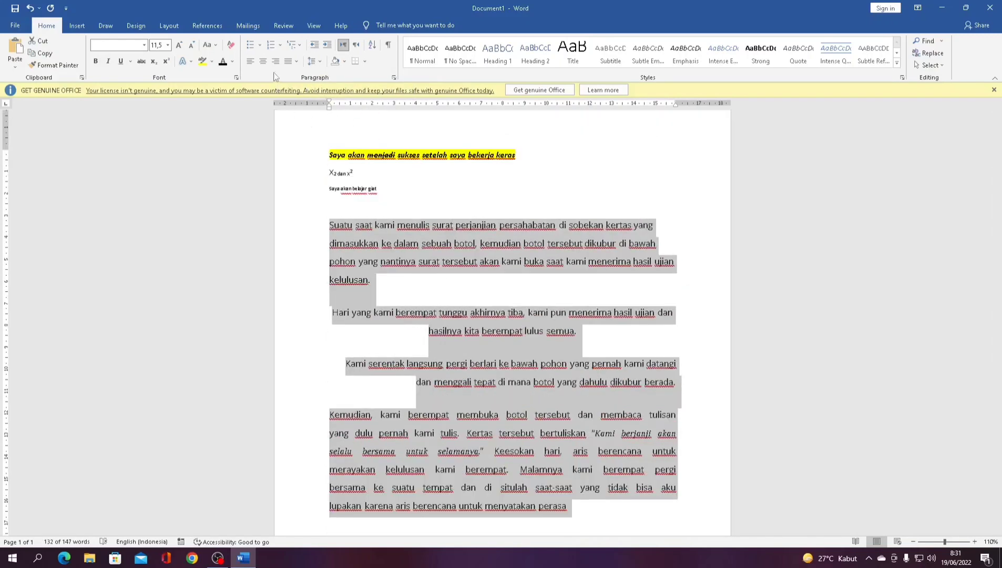
{"action": "left_click", "coordinate": [319, 62]}
{"action": "left_click", "coordinate": [322, 176]}
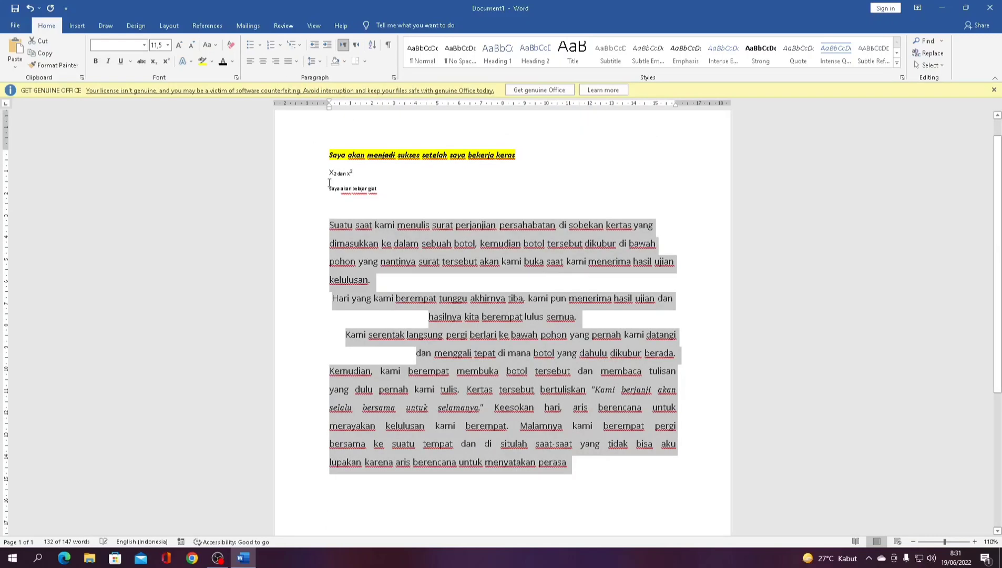
{"action": "left_click", "coordinate": [490, 308]}
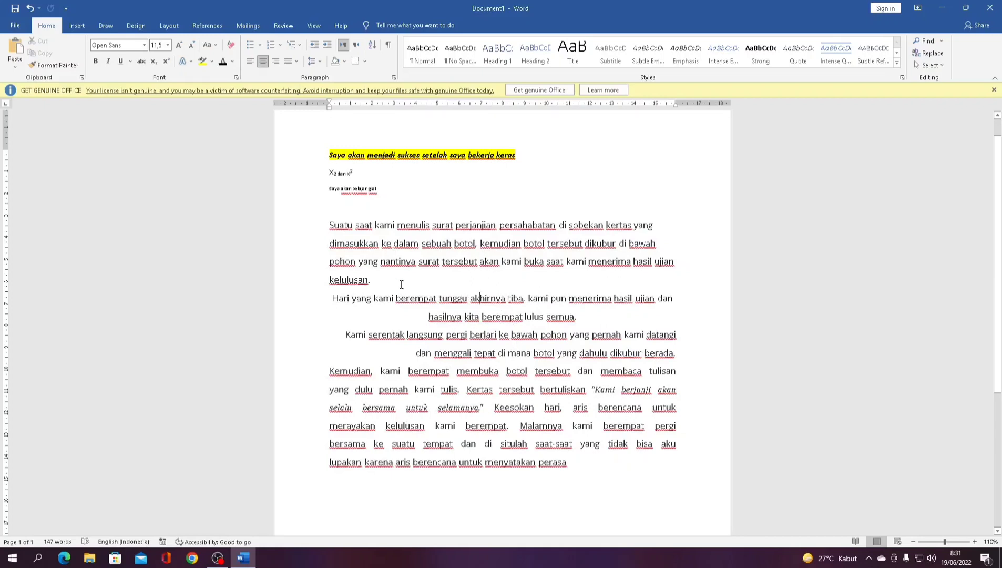
{"action": "left_click", "coordinate": [581, 468]}
{"action": "key", "text": "Return"}
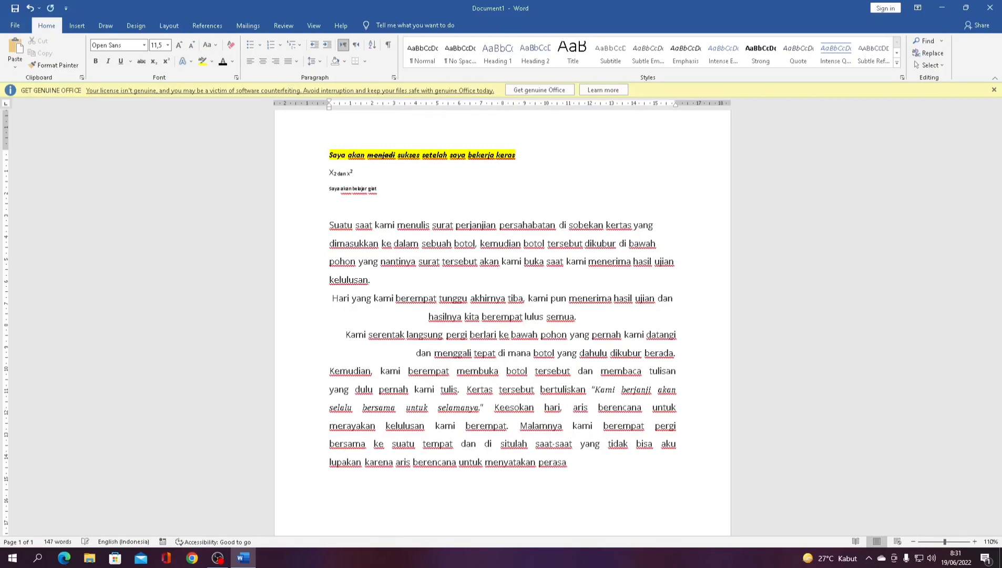
- Type the heading 'contoh buah buahan' followed by apel, Mangga, Jeruk and anggur on separate lines
{"action": "type", "text": "o"}
{"action": "key", "text": "BackSpace"}
{"action": "type", "text": "contoh buah buahan"}
{"action": "key", "text": "Return"}
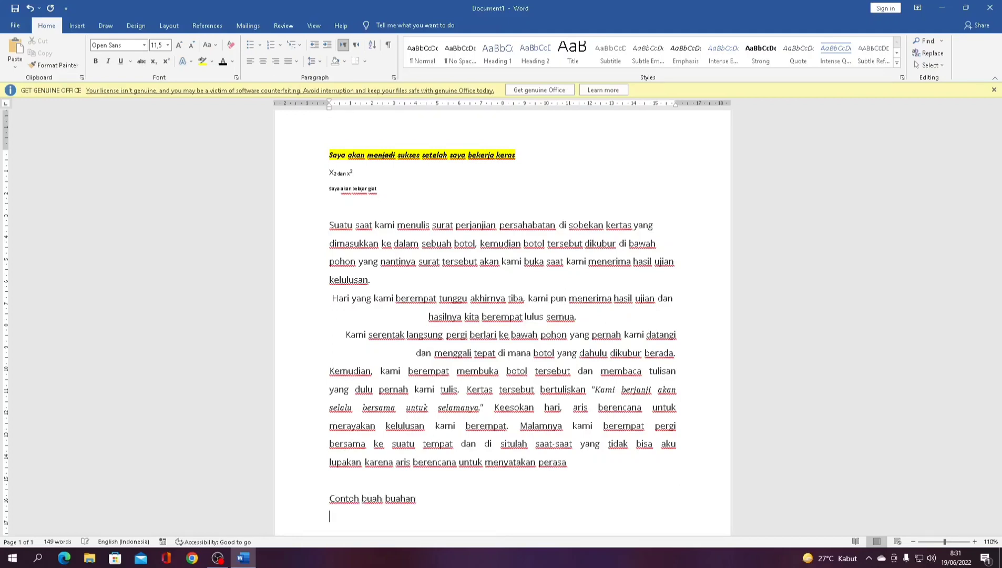
{"action": "type", "text": "apel"}
{"action": "key", "text": "Return"}
{"action": "type", "text": "am"}
{"action": "key", "text": "BackSpace"}
{"action": "key", "text": "BackSpace"}
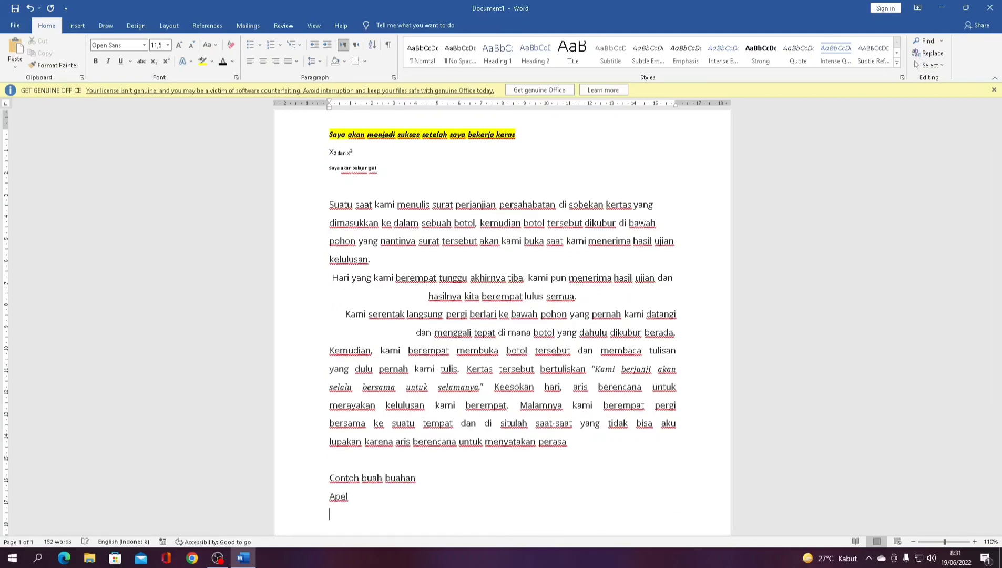
{"action": "type", "text": "manga"}
{"action": "key", "text": "Return"}
{"action": "key", "text": "BackSpace"}
{"action": "type", "text": "ga J"}
{"action": "type", "text": "eruk"}
{"action": "key", "text": "Return"}
{"action": "type", "text": "anggur"}
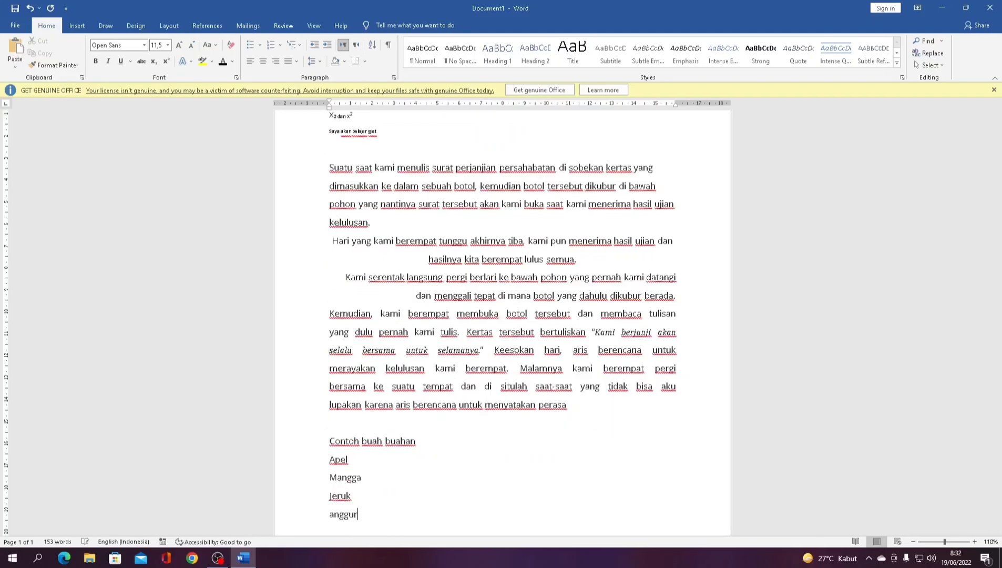
- Number the four fruit lines 1) to 4), keeping numbering after trying bullets and multilevel styles
{"action": "left_click_drag", "start_coordinate": [402, 527], "coordinate": [332, 461]}
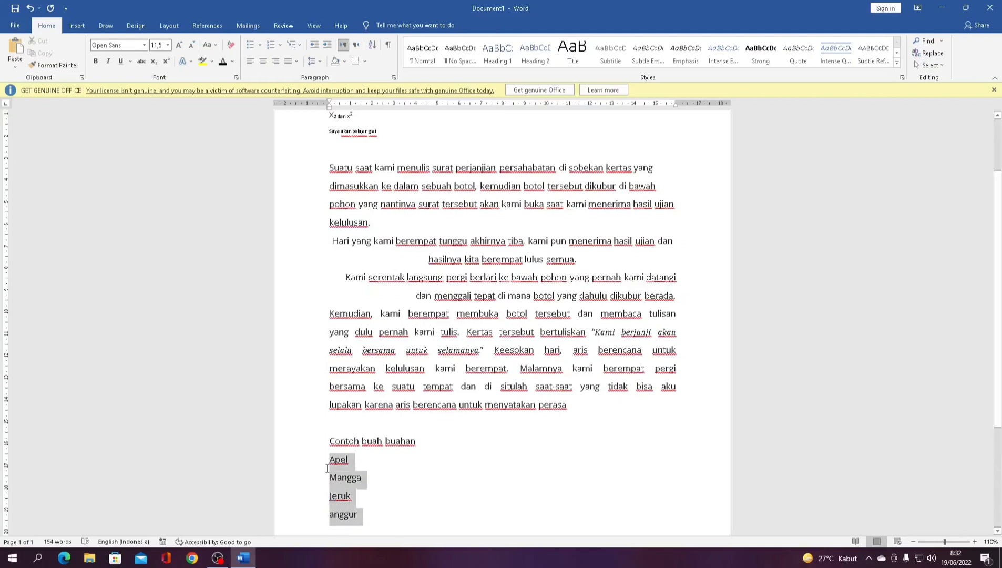
{"action": "left_click", "coordinate": [270, 48]}
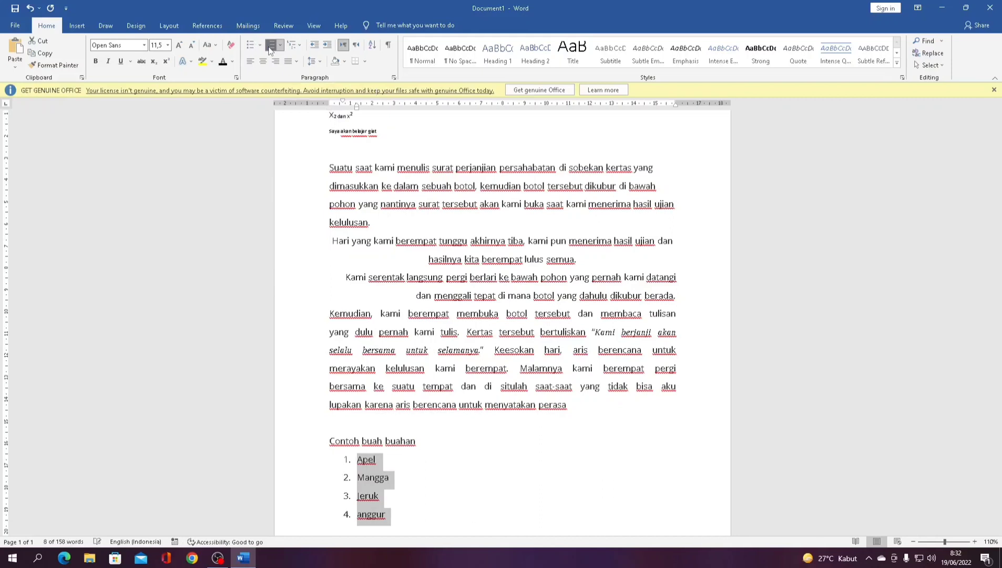
{"action": "left_click", "coordinate": [250, 45]}
{"action": "left_click", "coordinate": [292, 45]}
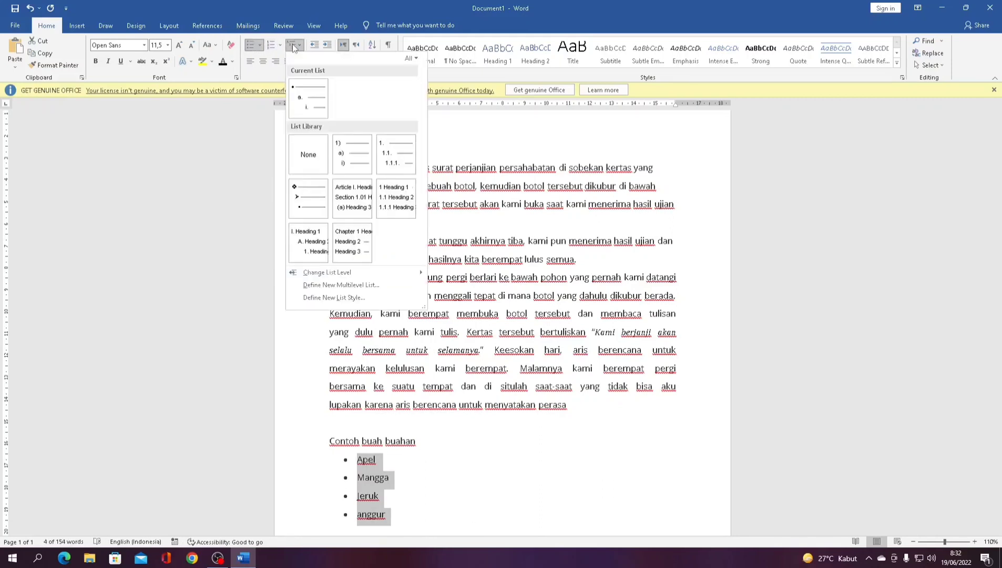
{"action": "left_click", "coordinate": [349, 152]}
{"action": "key", "text": "ctrl+z"}
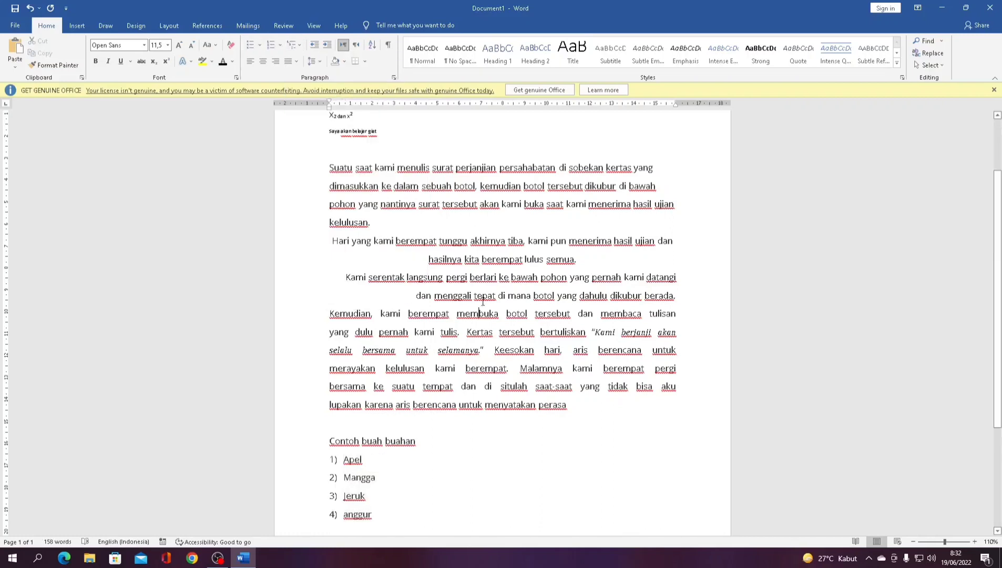
{"action": "scroll", "coordinate": [473, 223], "scroll_direction": "down", "scroll_amount": 2}
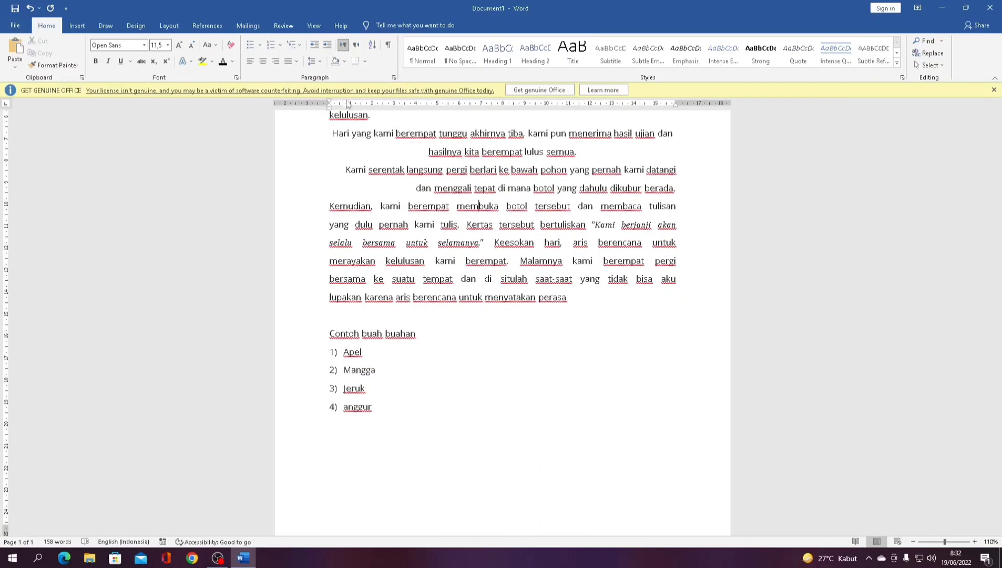
{"action": "left_click", "coordinate": [344, 62]}
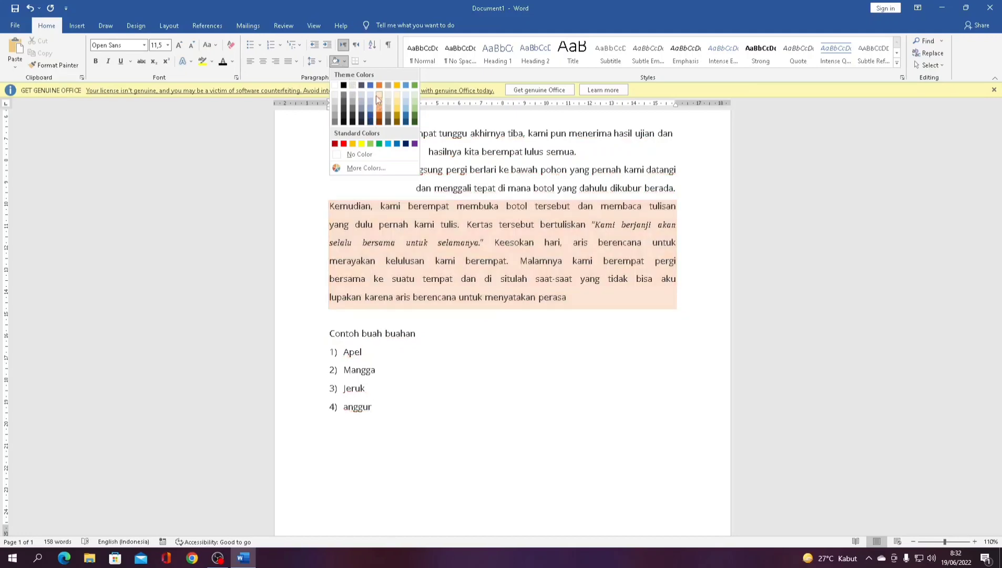
{"action": "left_click", "coordinate": [407, 121]}
{"action": "left_click", "coordinate": [534, 190]}
{"action": "scroll", "coordinate": [535, 197], "scroll_direction": "up", "scroll_amount": 3}
{"action": "key", "text": "ctrl+z"}
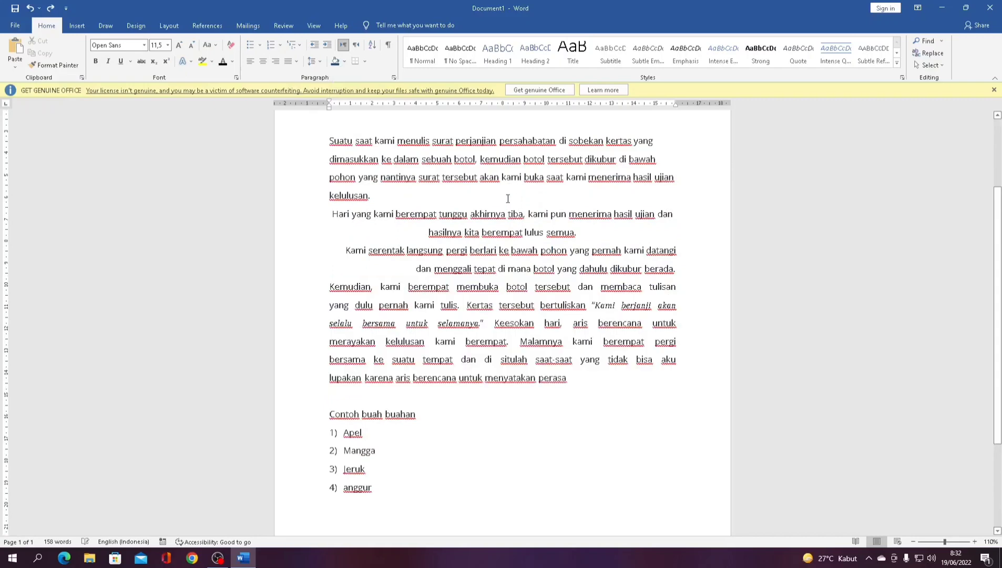
{"action": "left_click", "coordinate": [508, 199]}
{"action": "scroll", "coordinate": [410, 206], "scroll_direction": "up", "scroll_amount": 4}
{"action": "scroll", "coordinate": [356, 232], "scroll_direction": "down", "scroll_amount": 1}
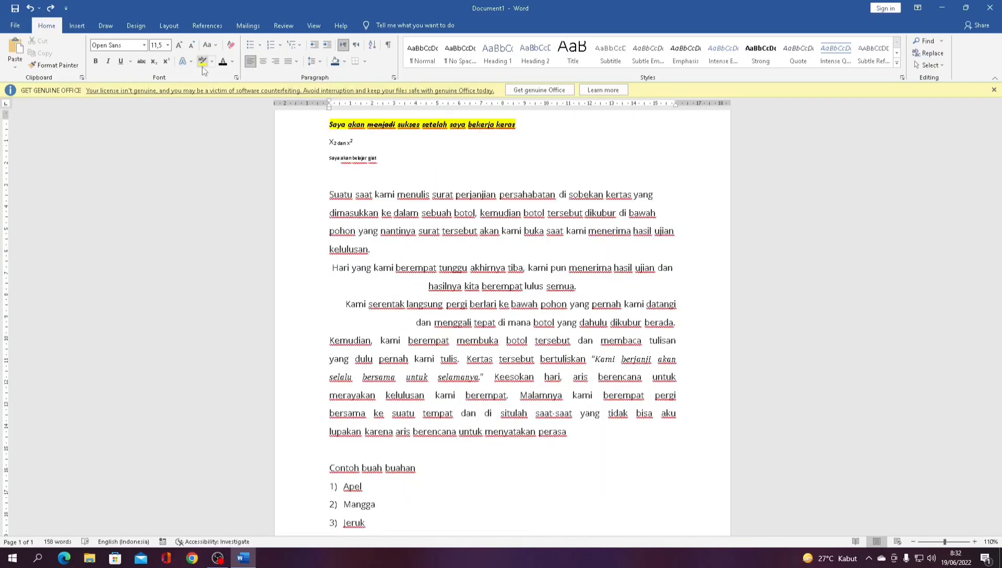
{"action": "scroll", "coordinate": [334, 168], "scroll_direction": "up", "scroll_amount": 1}
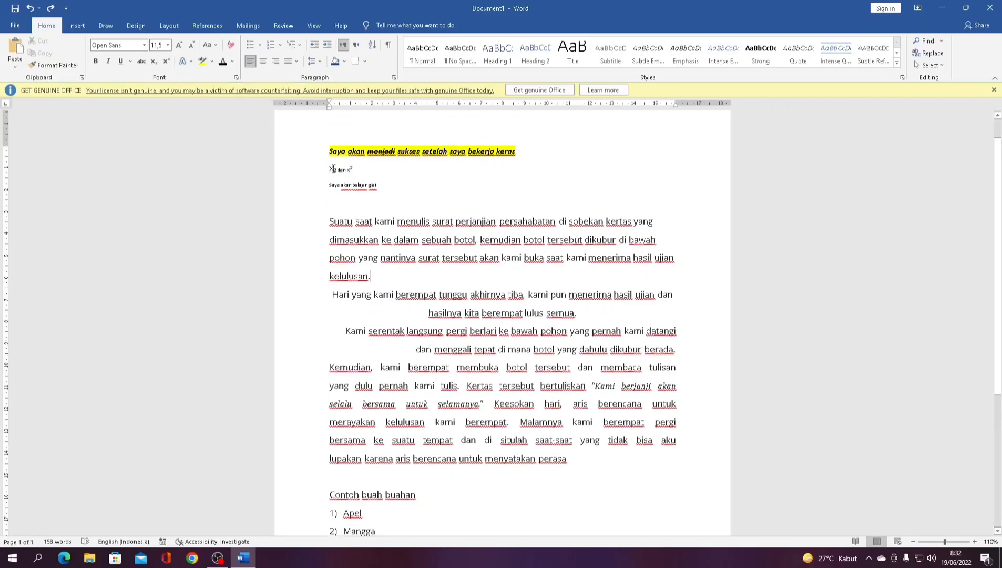
{"action": "scroll", "coordinate": [334, 169], "scroll_direction": "down", "scroll_amount": 2}
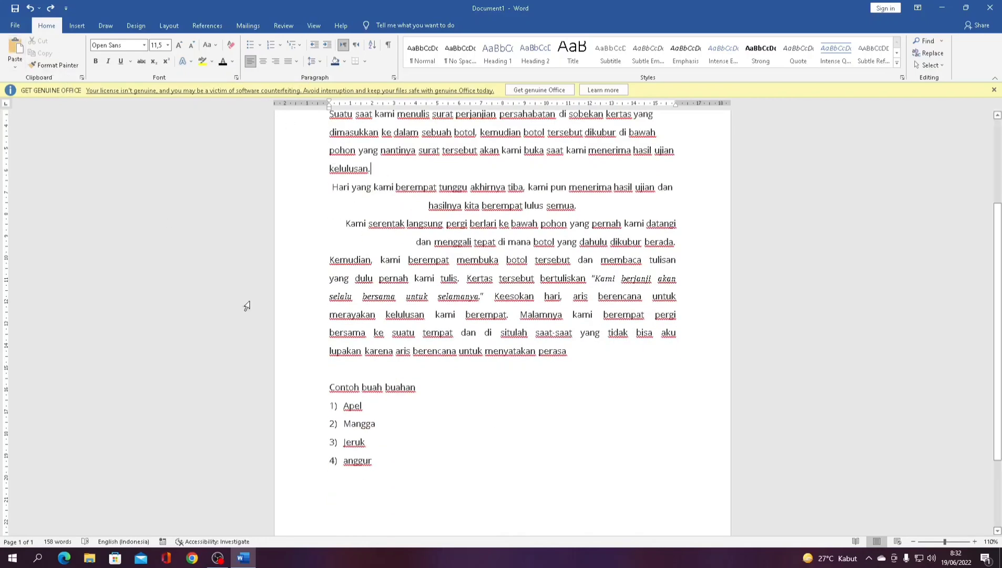
{"action": "left_click_drag", "start_coordinate": [328, 387], "coordinate": [432, 462]}
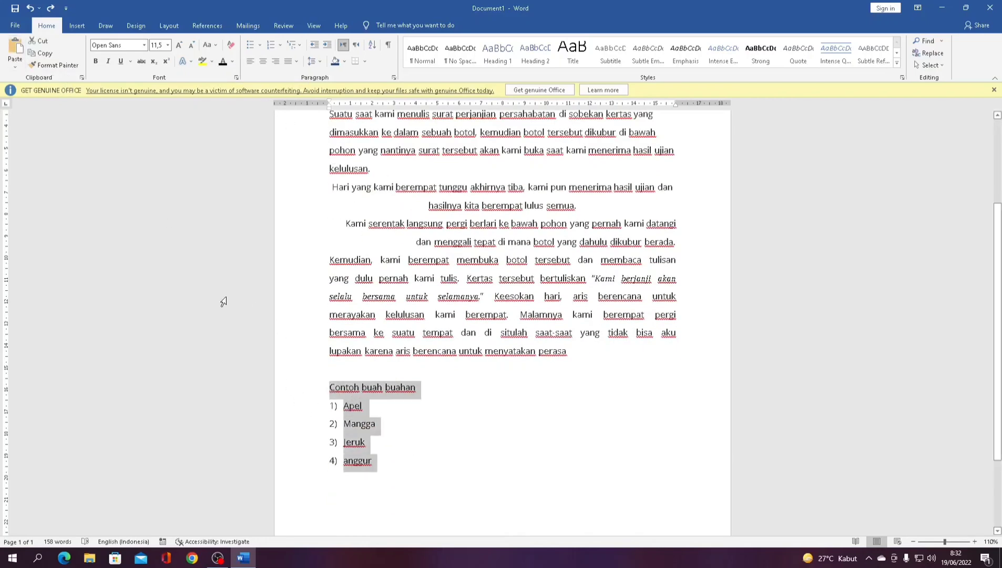
{"action": "left_click", "coordinate": [42, 52]}
{"action": "scroll", "coordinate": [130, 167], "scroll_direction": "down", "scroll_amount": 2}
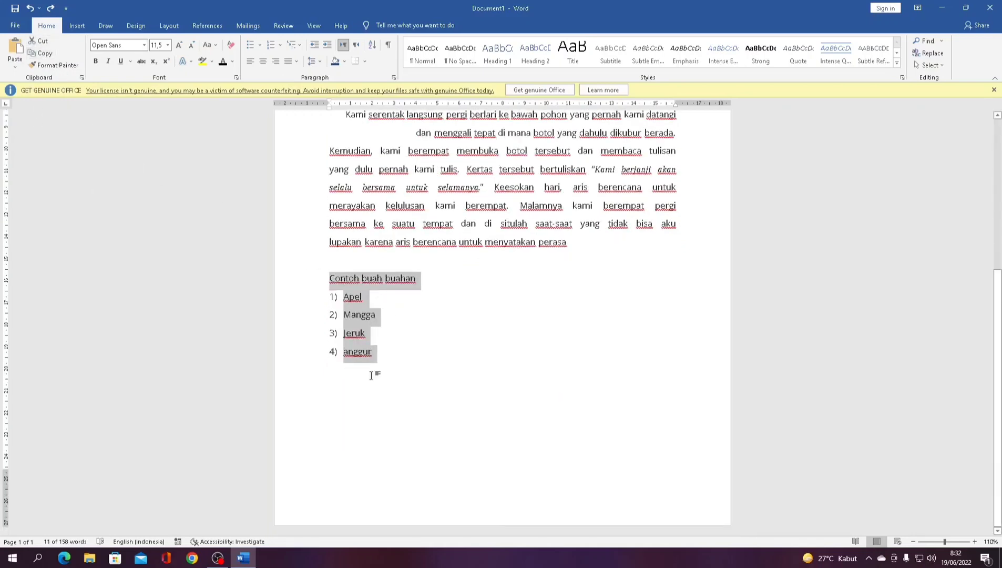
{"action": "left_click", "coordinate": [366, 390]}
{"action": "left_click", "coordinate": [11, 52]}
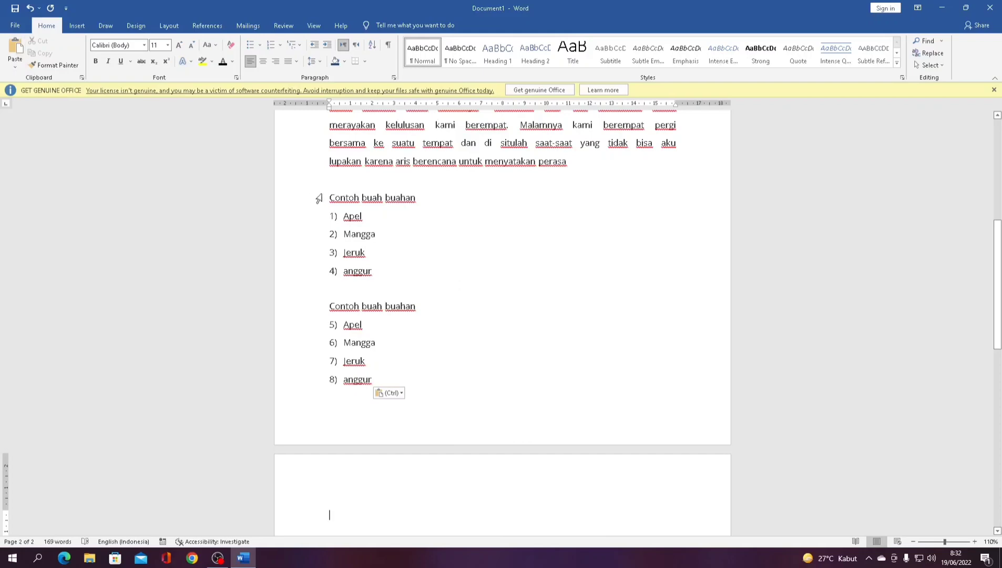
{"action": "key", "text": "ctrl+z"}
{"action": "scroll", "coordinate": [391, 256], "scroll_direction": "up", "scroll_amount": 3}
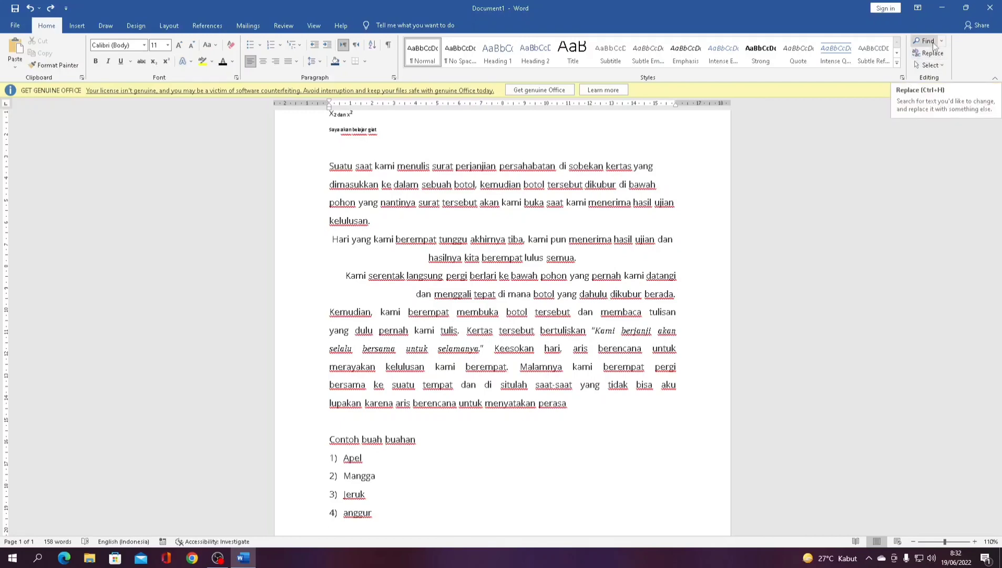
- Search the document for 'apel' in the Navigation pane
{"action": "left_click", "coordinate": [934, 45]}
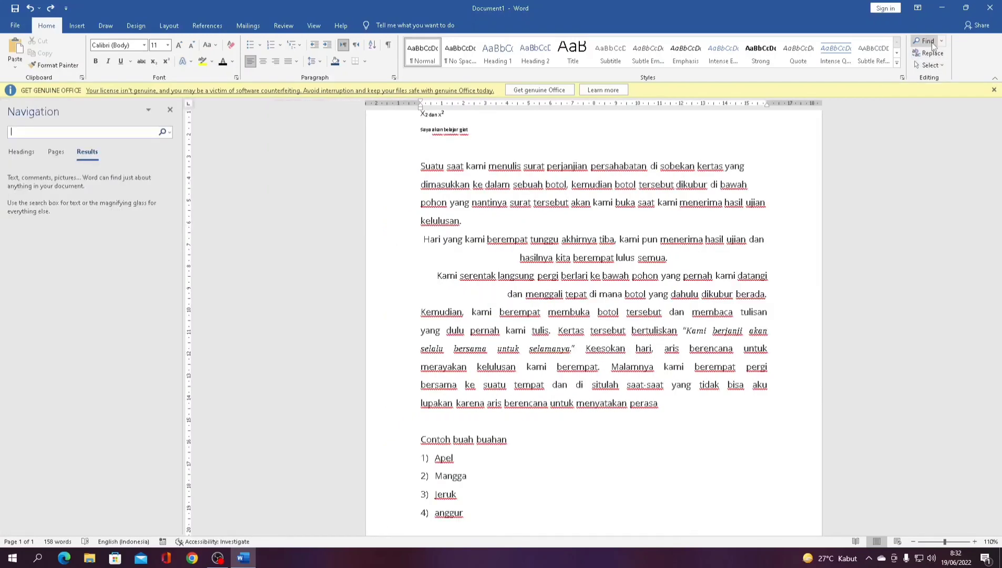
{"action": "type", "text": "apel"}
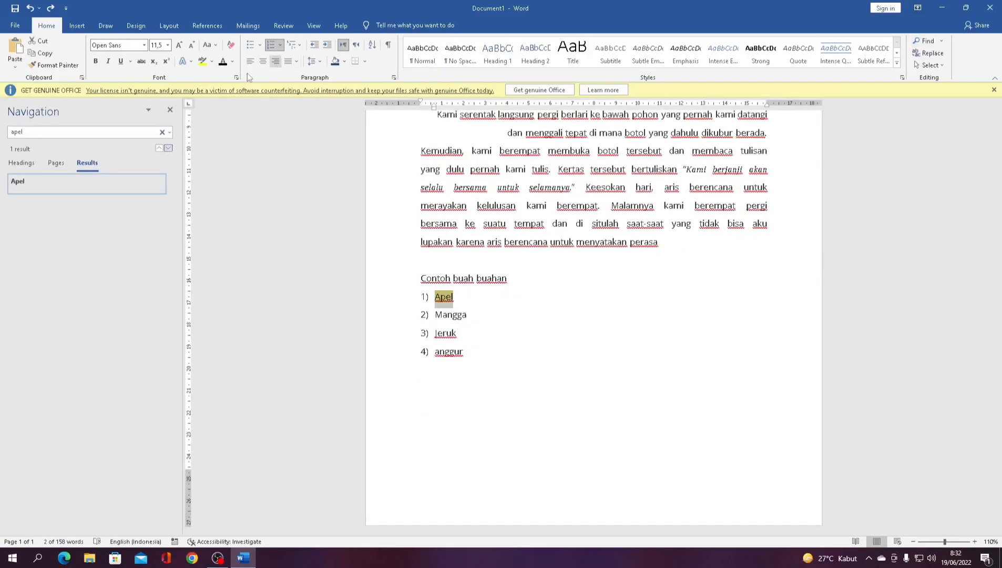
{"action": "left_click", "coordinate": [170, 109]}
- Replace Apel with Melon using the Find and Replace dialog
{"action": "left_click", "coordinate": [937, 57]}
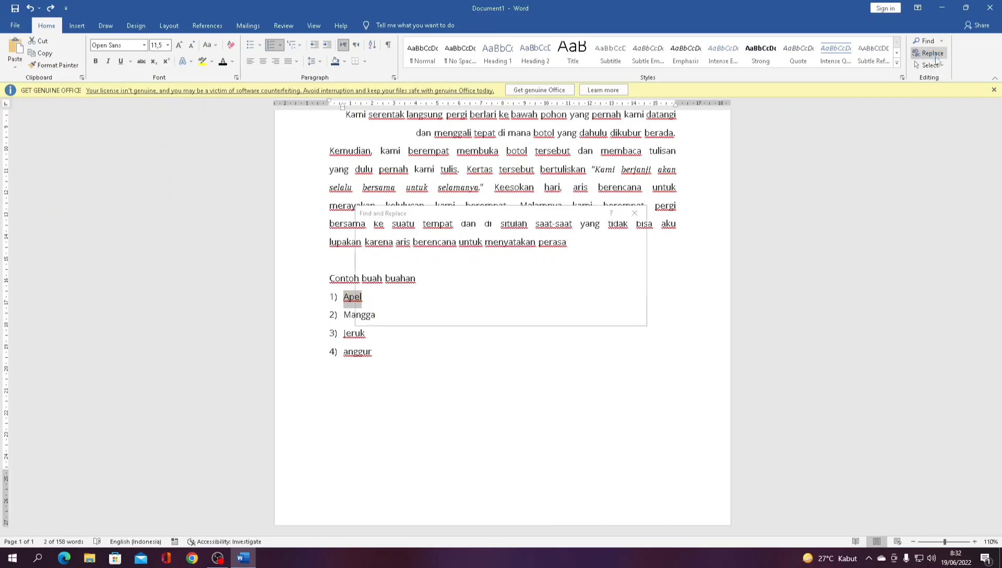
{"action": "left_click_drag", "start_coordinate": [542, 218], "coordinate": [596, 213]}
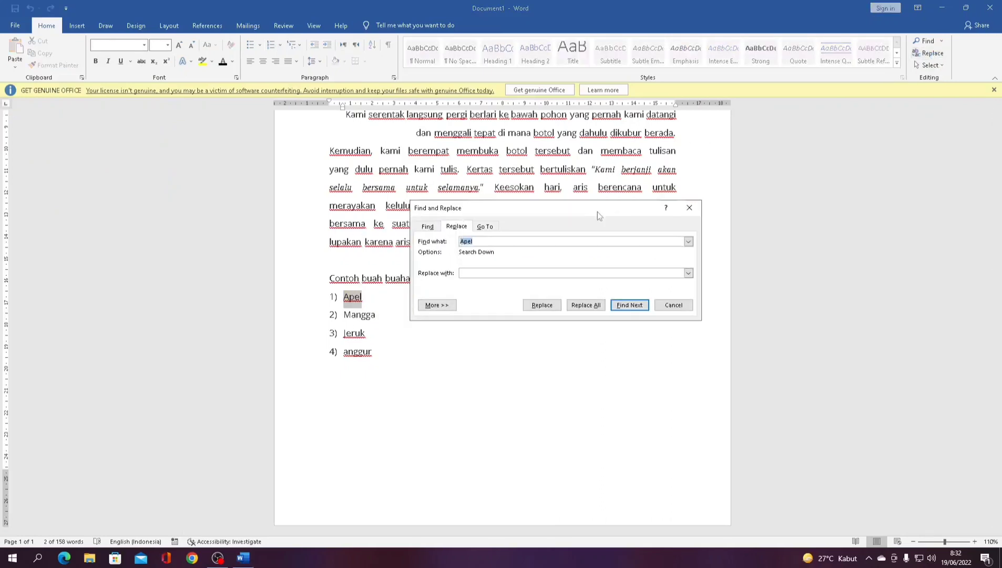
{"action": "left_click", "coordinate": [485, 276]}
{"action": "left_click", "coordinate": [542, 306]}
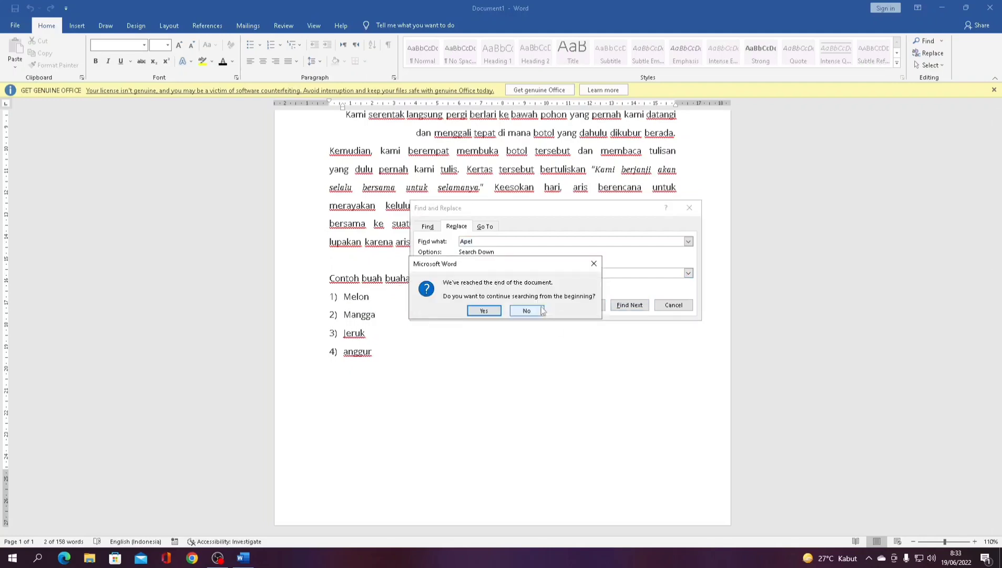
{"action": "left_click", "coordinate": [542, 310]}
{"action": "left_click", "coordinate": [498, 309]}
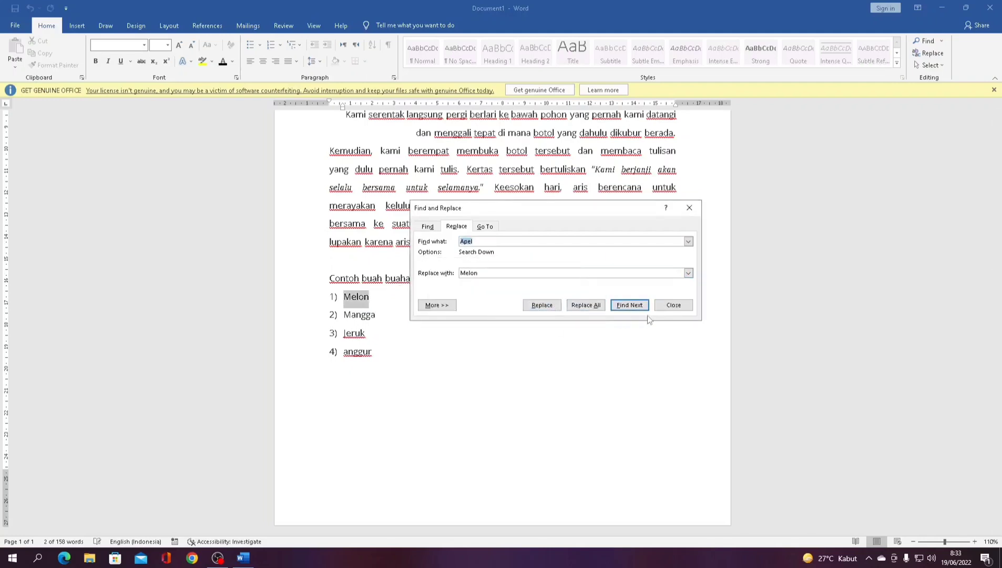
{"action": "left_click", "coordinate": [656, 307]}
{"action": "left_click", "coordinate": [376, 302]}
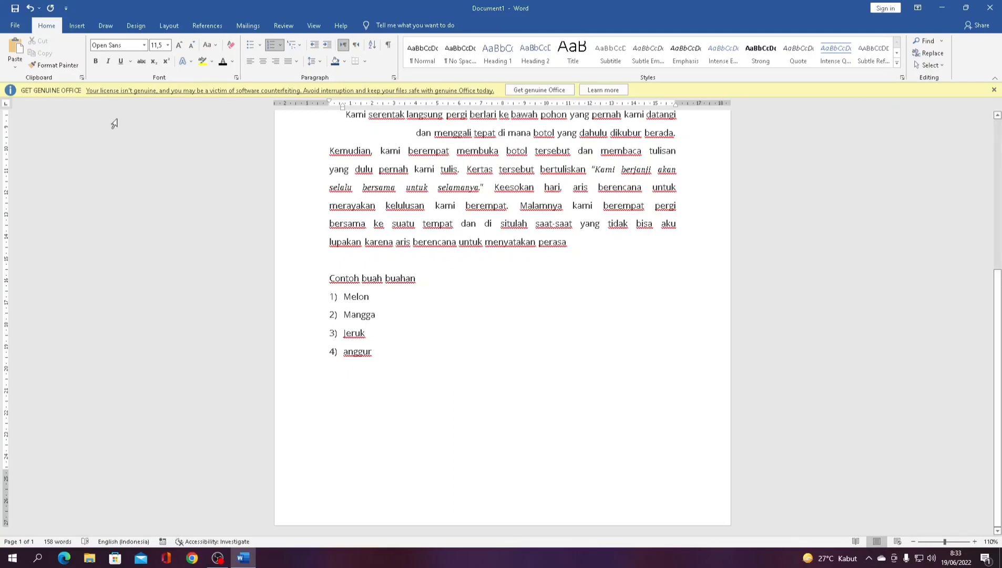
- Insert the 'dekstop' screenshot image from this device after Melon
{"action": "left_click", "coordinate": [87, 26]}
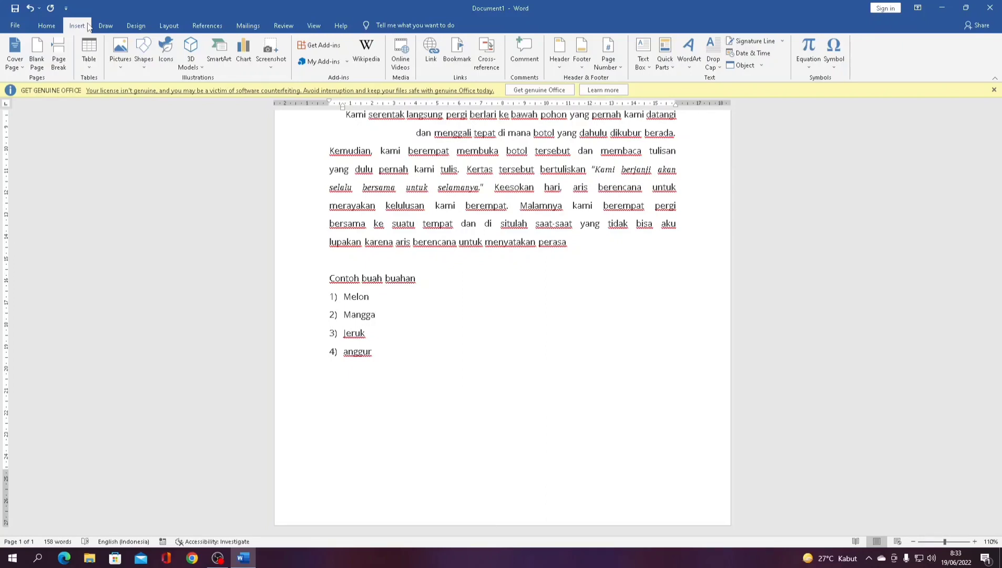
{"action": "left_click", "coordinate": [112, 68]}
{"action": "left_click", "coordinate": [125, 91]}
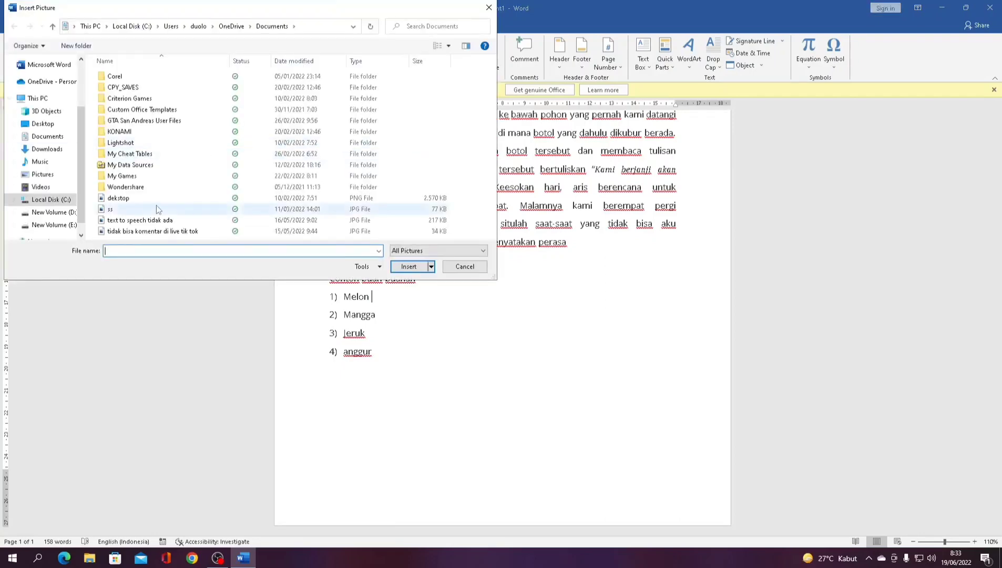
{"action": "double_click", "coordinate": [119, 198]}
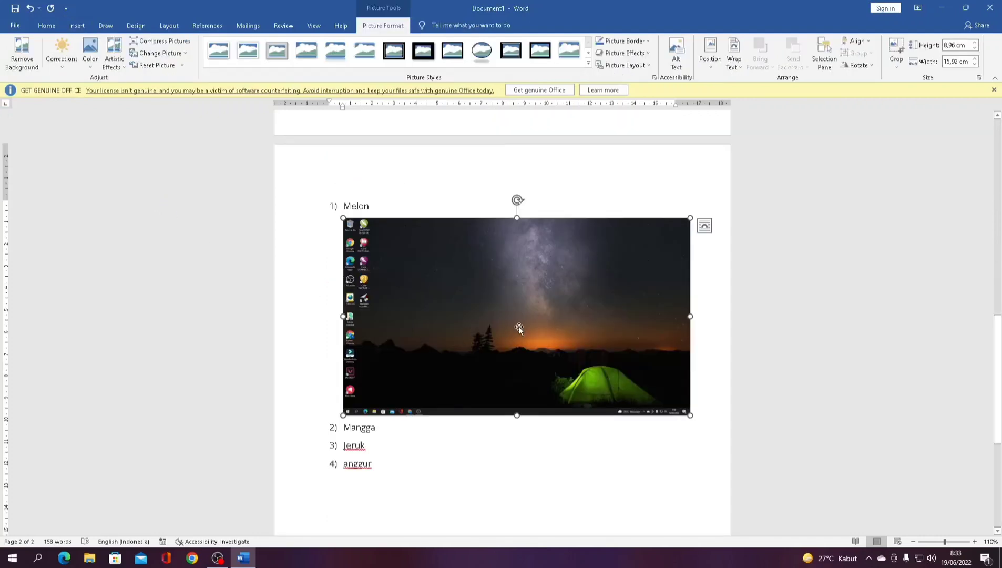
- Set the picture Behind Text and drag it below the fruit list
{"action": "right_click", "coordinate": [520, 326]}
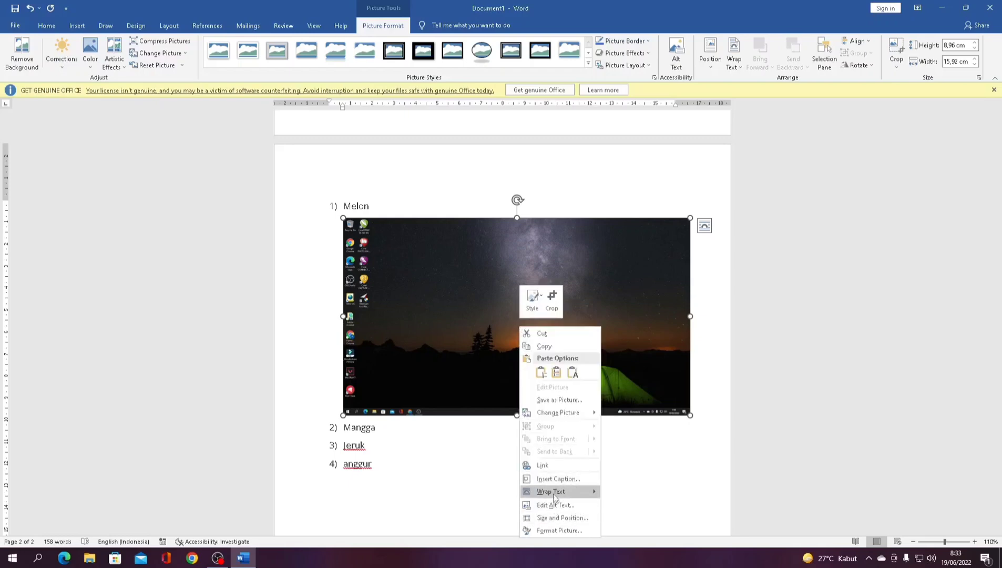
{"action": "mouse_move", "coordinate": [555, 497]}
{"action": "left_click", "coordinate": [626, 462]}
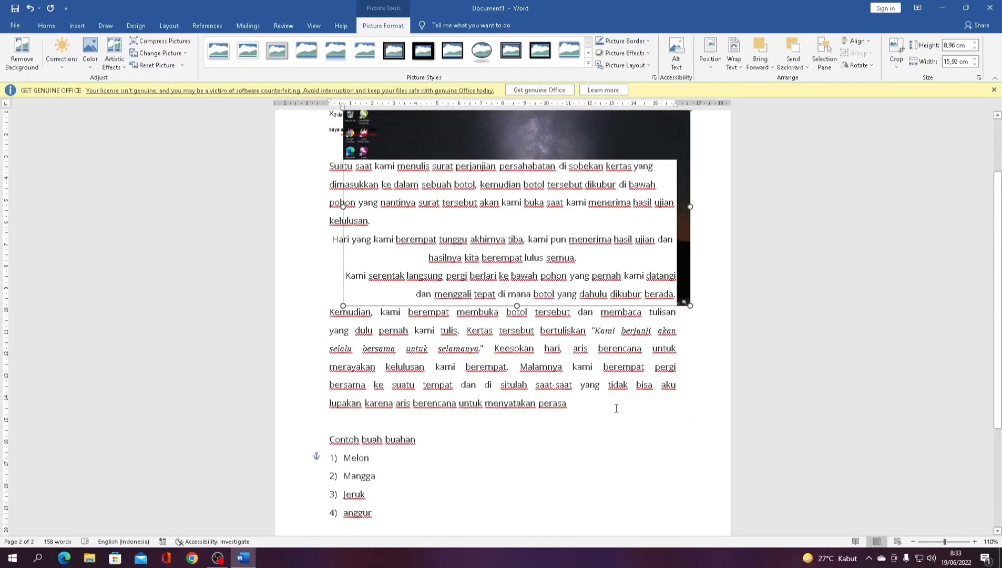
{"action": "left_click_drag", "start_coordinate": [564, 135], "coordinate": [561, 396]}
{"action": "scroll", "coordinate": [583, 309], "scroll_direction": "down", "scroll_amount": 3}
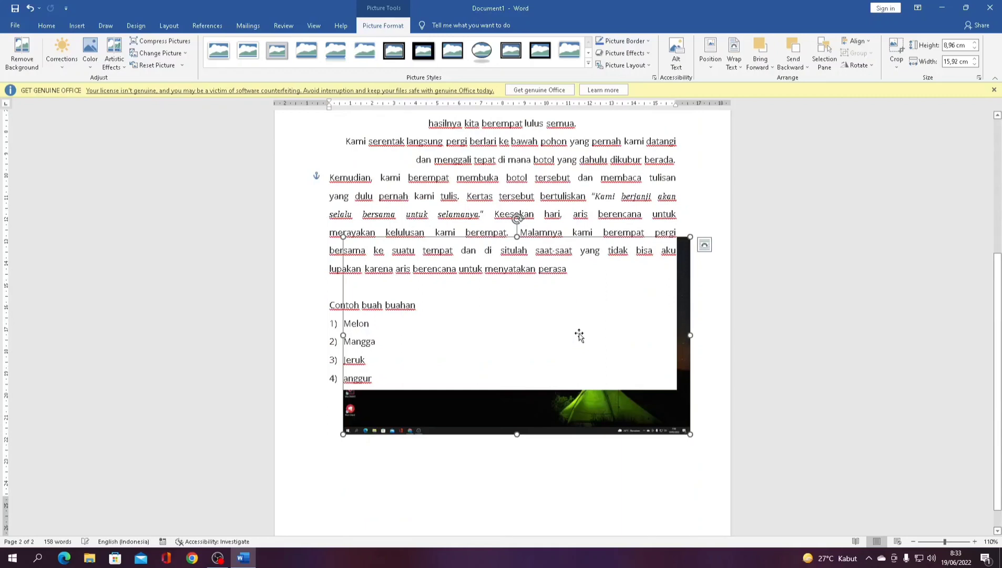
{"action": "left_click_drag", "start_coordinate": [579, 326], "coordinate": [590, 423]}
{"action": "scroll", "coordinate": [592, 408], "scroll_direction": "down", "scroll_amount": 1}
{"action": "left_click_drag", "start_coordinate": [550, 393], "coordinate": [524, 447]}
{"action": "left_click", "coordinate": [607, 332]}
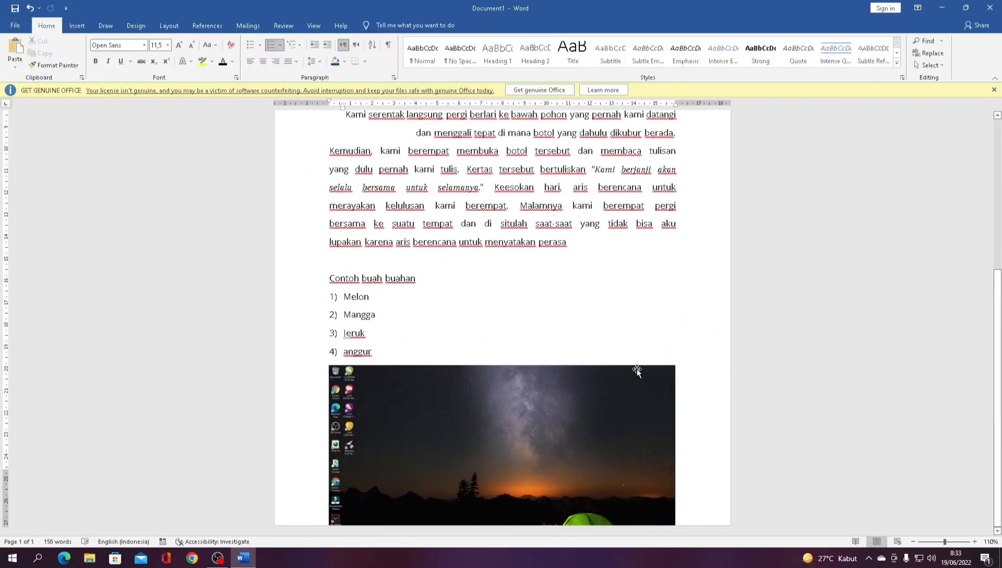
- Add a new line after anggur and show the Insert tab with page 2's picture in view
{"action": "left_click", "coordinate": [466, 356]}
{"action": "key", "text": "Return"}
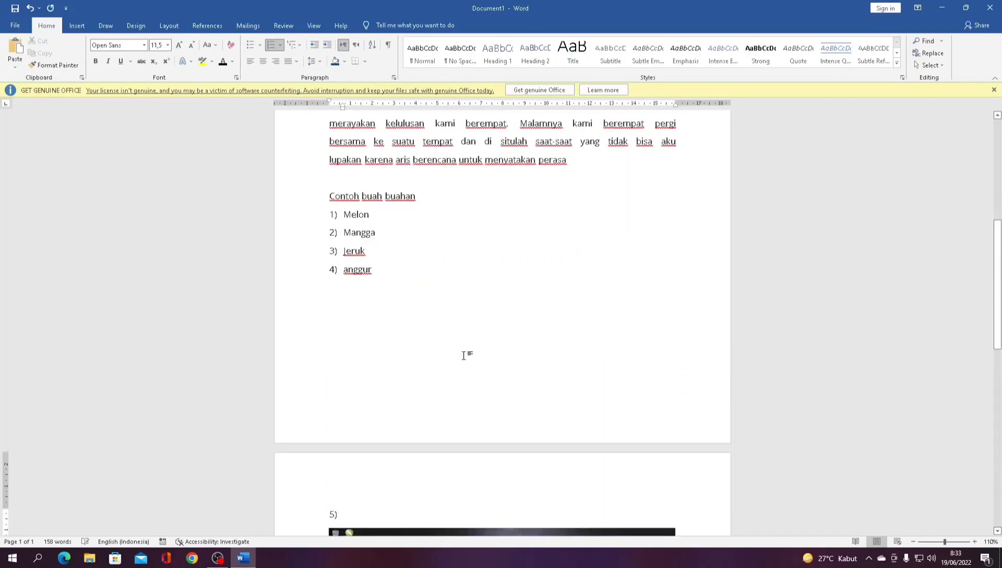
{"action": "scroll", "coordinate": [588, 299], "scroll_direction": "down", "scroll_amount": 3}
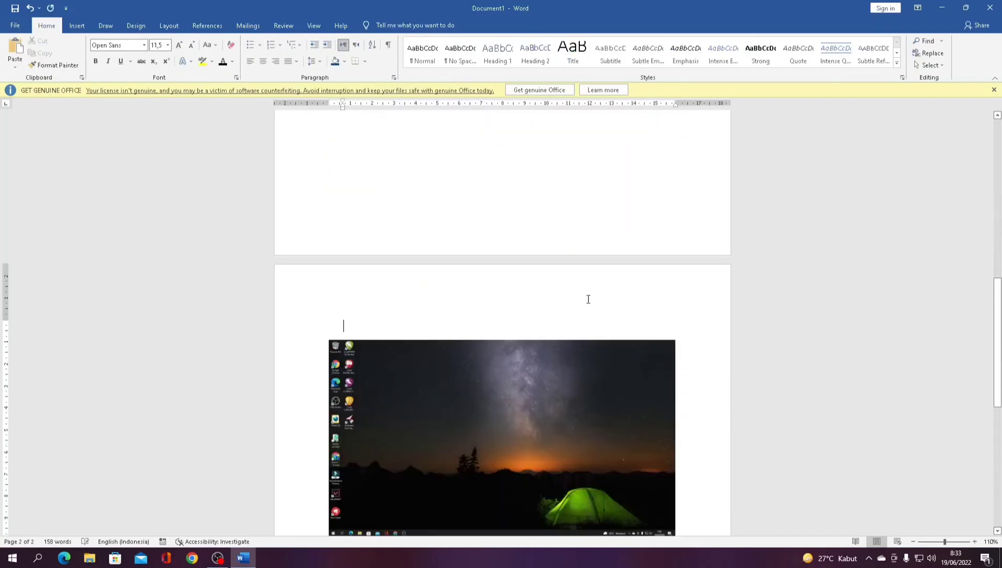
{"action": "left_click", "coordinate": [84, 28]}
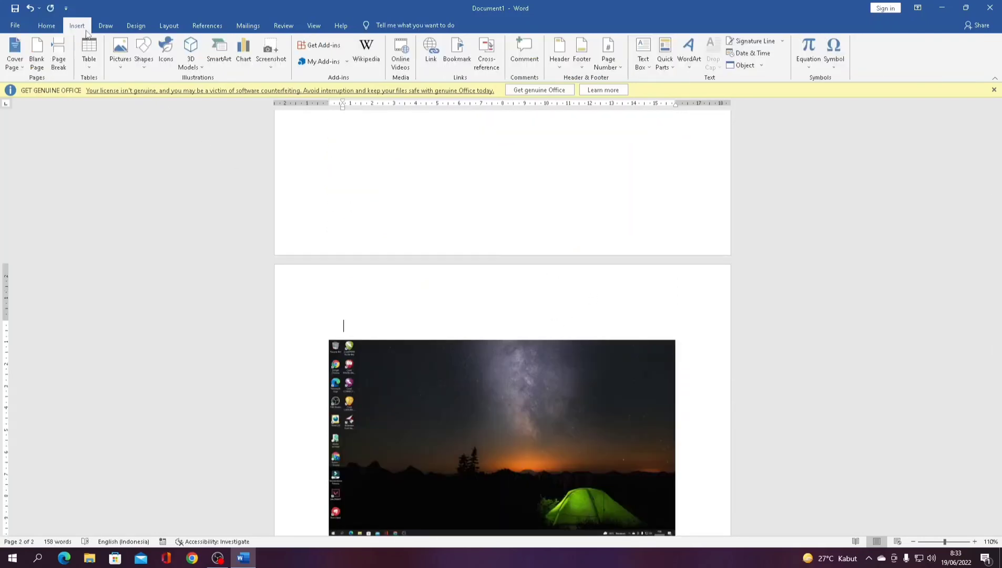
{"action": "scroll", "coordinate": [454, 215], "scroll_direction": "down", "scroll_amount": 4}
{"action": "scroll", "coordinate": [445, 318], "scroll_direction": "up", "scroll_amount": 3}
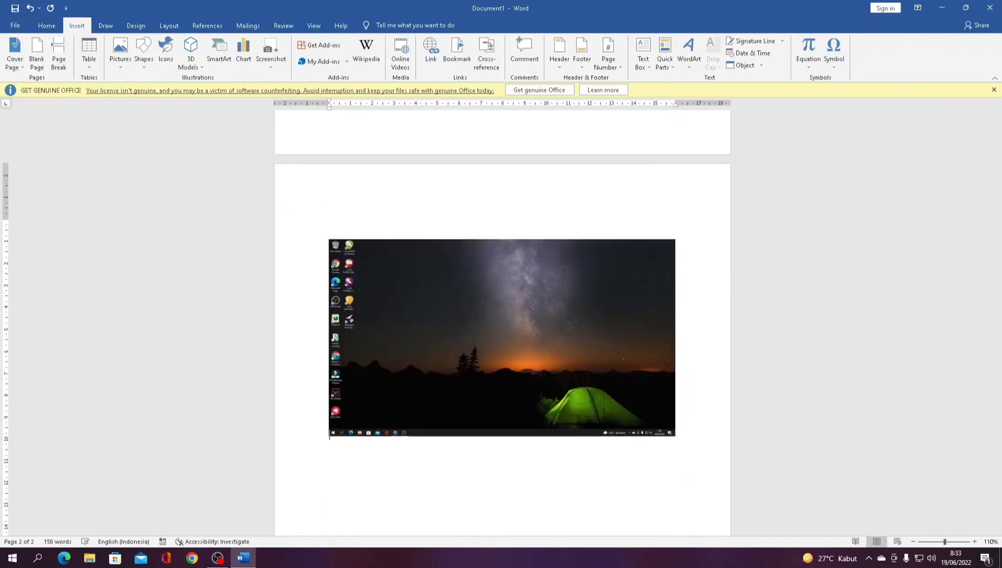
{"action": "scroll", "coordinate": [416, 408], "scroll_direction": "down", "scroll_amount": 2}
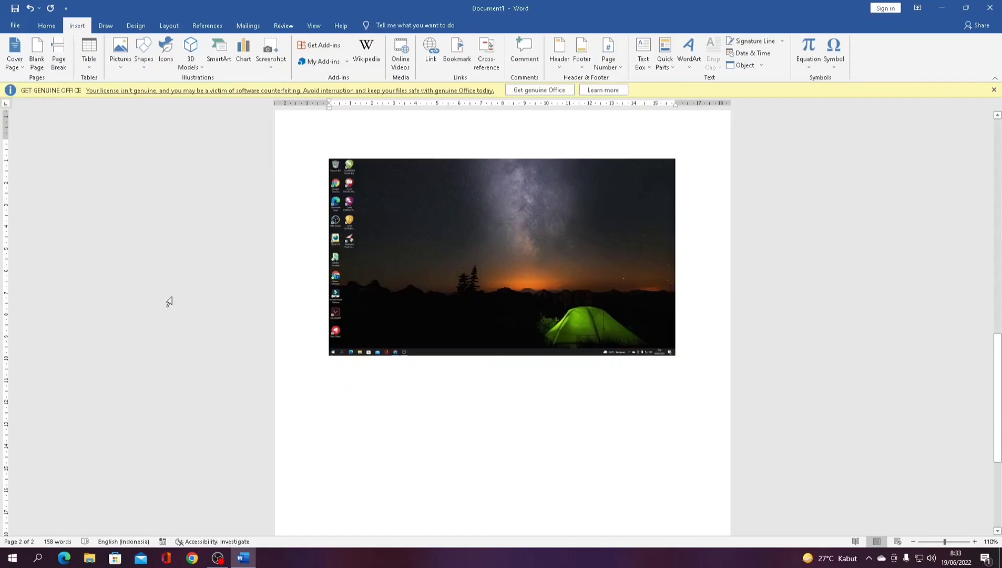
- Insert a 3x3 table below the picture, narrow the first column and type the headings No, Nama, Alamat
{"action": "left_click", "coordinate": [89, 57]}
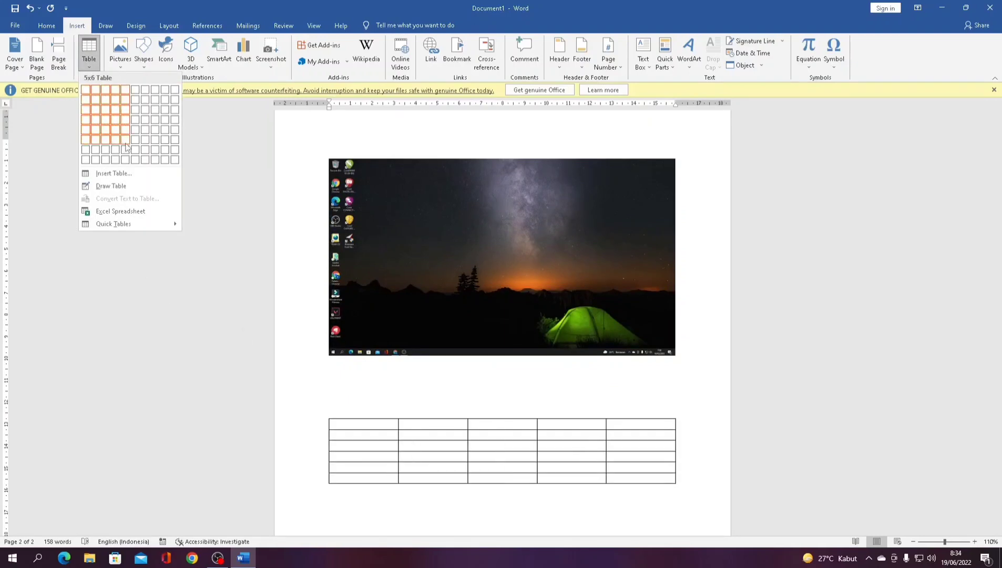
{"action": "left_click", "coordinate": [106, 110]}
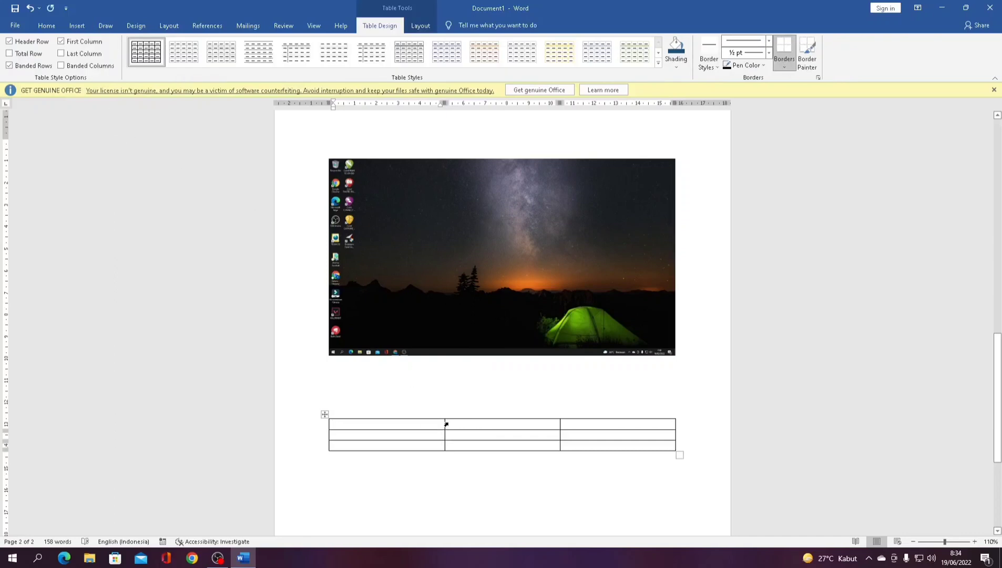
{"action": "left_click_drag", "start_coordinate": [444, 424], "coordinate": [357, 435]}
{"action": "type", "text": "NN"}
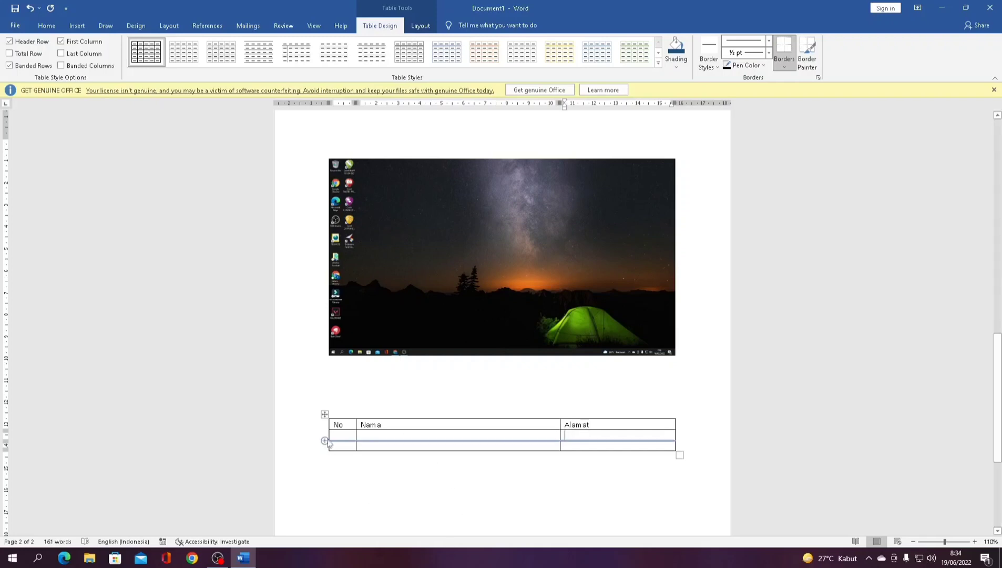
- Centre the header row text No, Nama, Alamat
{"action": "left_click_drag", "start_coordinate": [334, 428], "coordinate": [599, 424]}
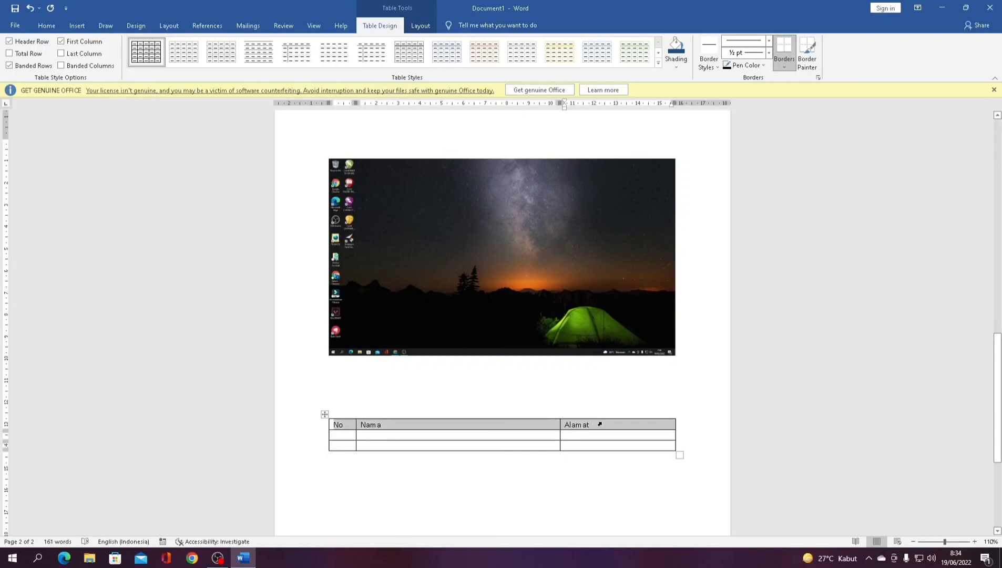
{"action": "left_click", "coordinate": [50, 24]}
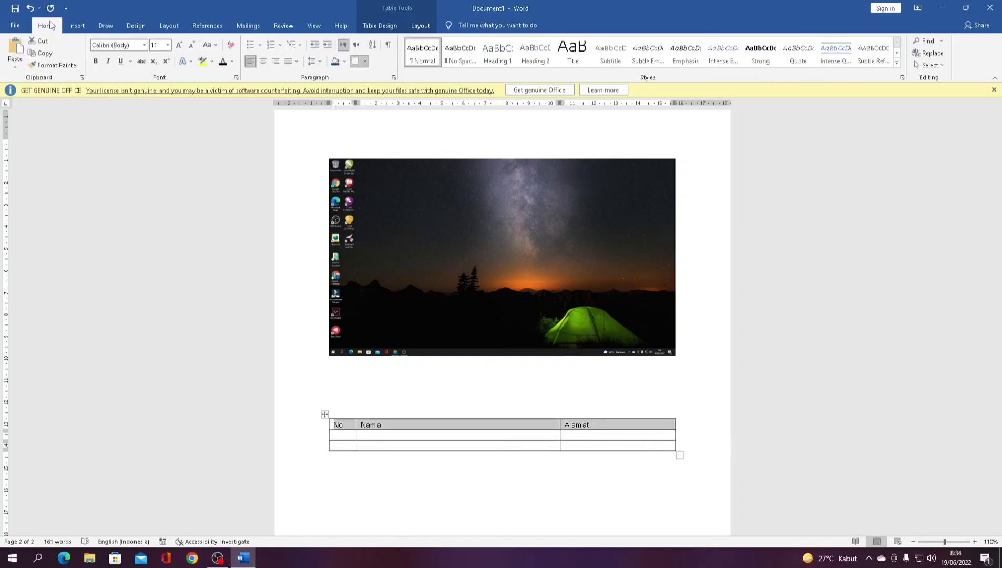
{"action": "left_click", "coordinate": [263, 61]}
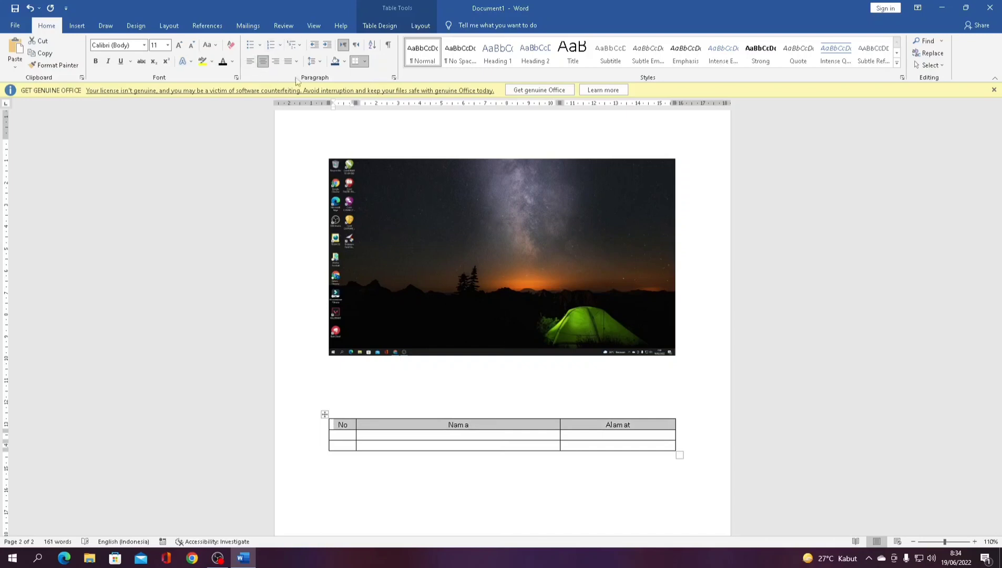
{"action": "left_click", "coordinate": [362, 257]}
{"action": "scroll", "coordinate": [492, 450], "scroll_direction": "down", "scroll_amount": 1}
{"action": "left_click", "coordinate": [491, 453]}
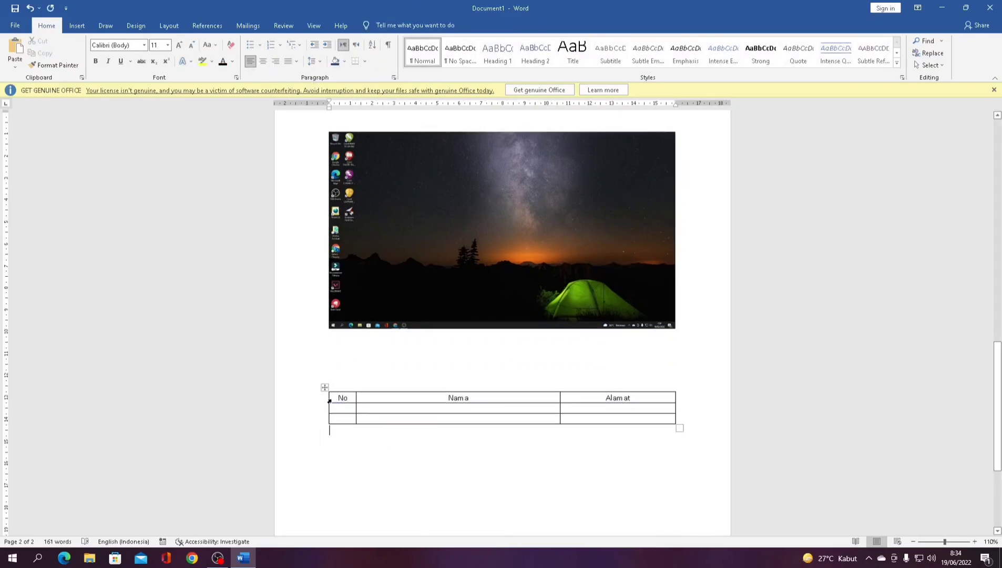
- Shade the header row cells yellow
{"action": "left_click_drag", "start_coordinate": [332, 398], "coordinate": [590, 403]}
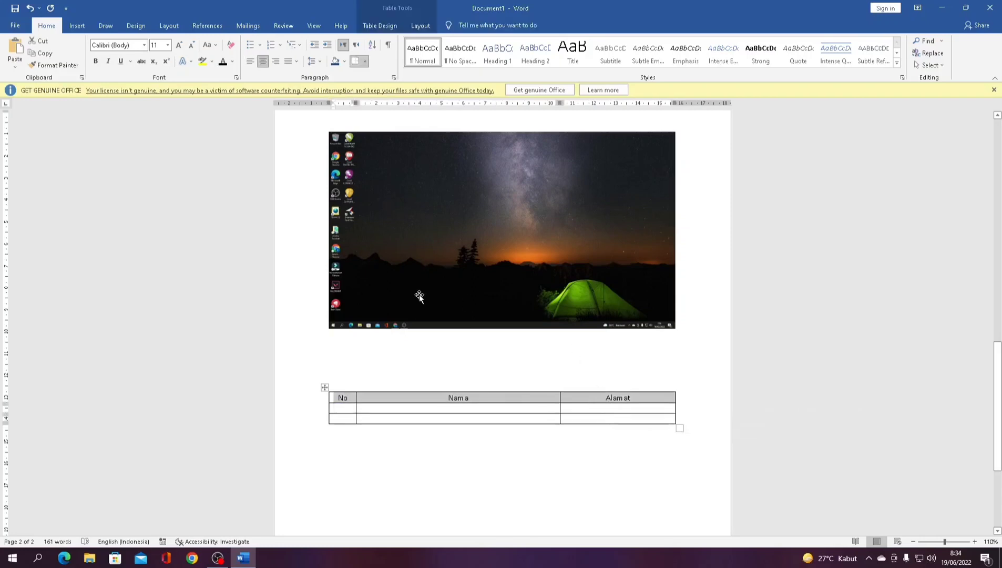
{"action": "left_click", "coordinate": [335, 62]}
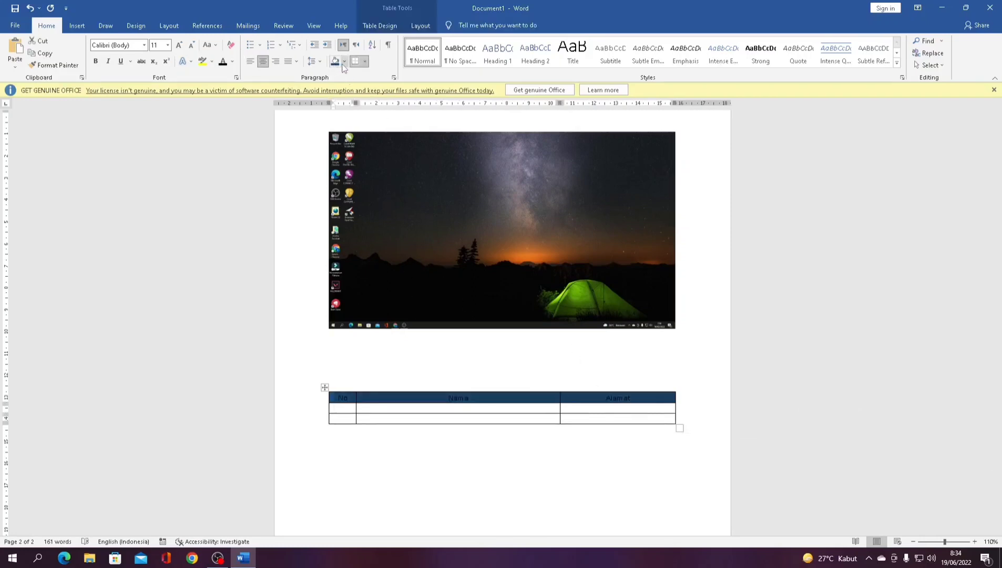
{"action": "left_click", "coordinate": [345, 62]}
{"action": "left_click", "coordinate": [361, 145]}
{"action": "left_click", "coordinate": [447, 303]}
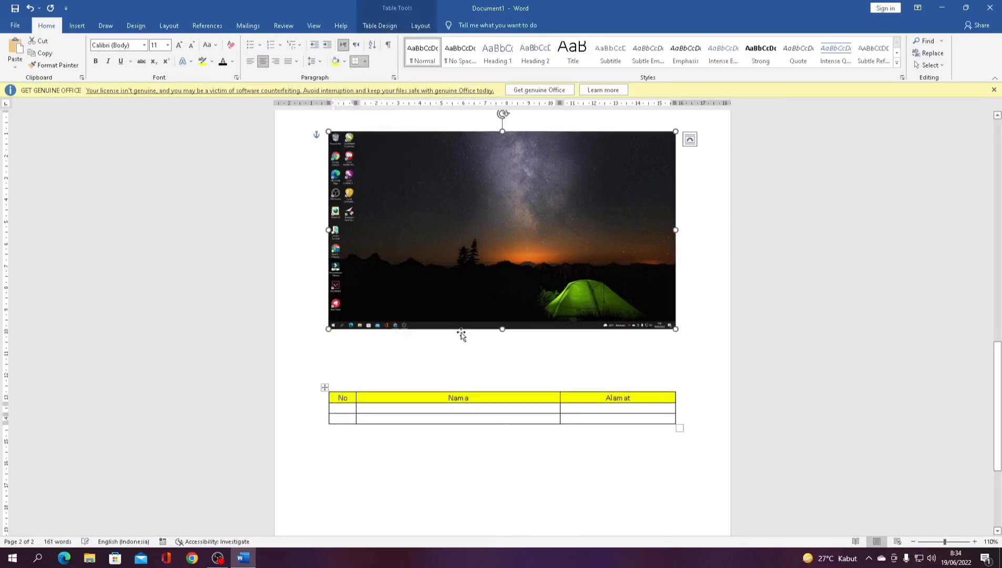
{"action": "left_click", "coordinate": [475, 490]}
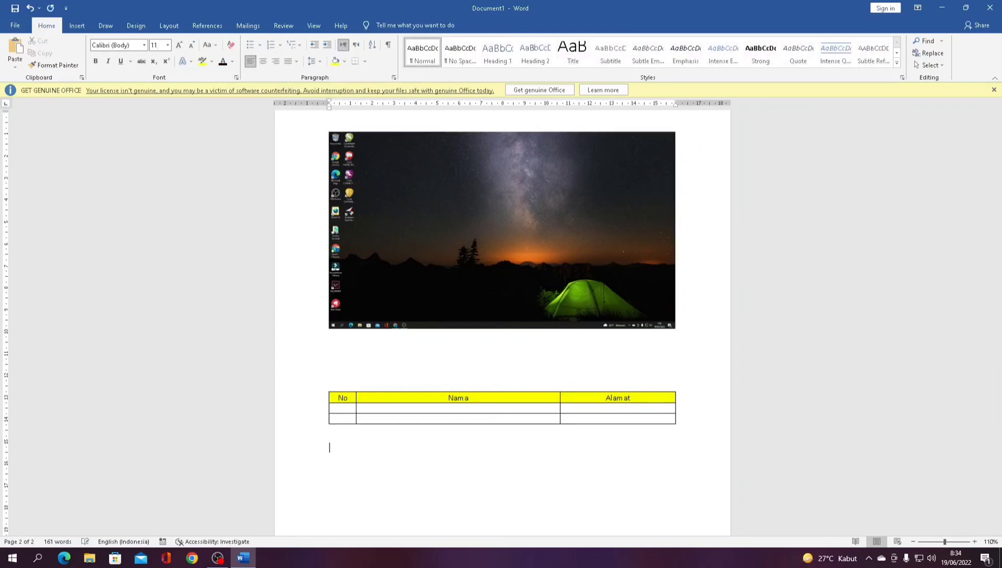
- Insert a Blank header reading 'Halo' and close header editing
{"action": "left_click", "coordinate": [78, 27]}
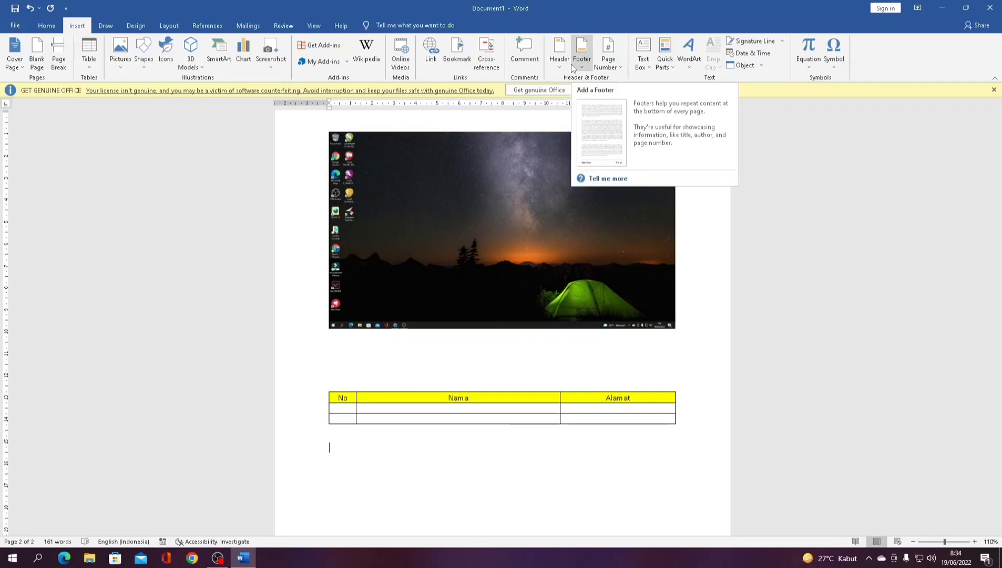
{"action": "left_click", "coordinate": [558, 62]}
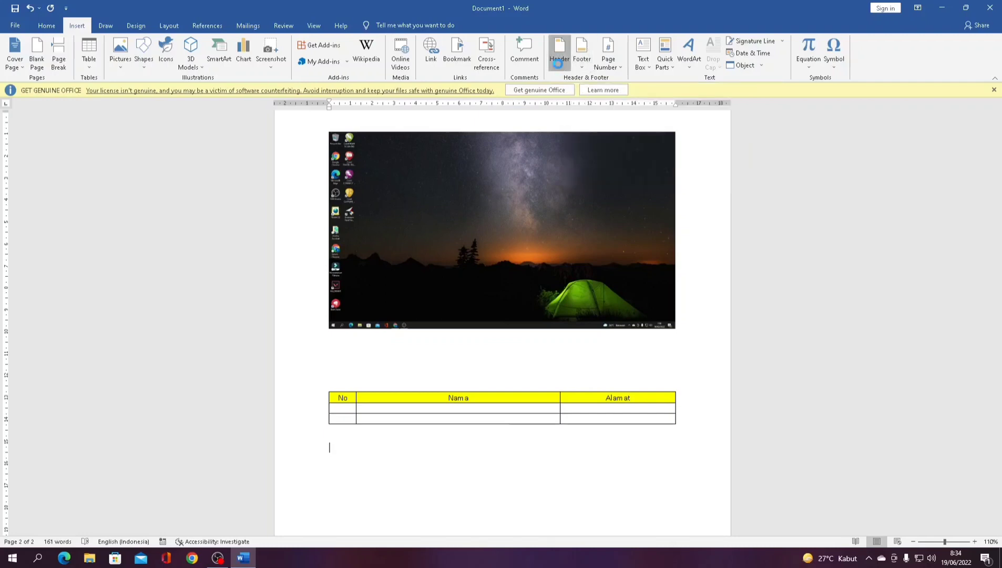
{"action": "left_click", "coordinate": [587, 124]}
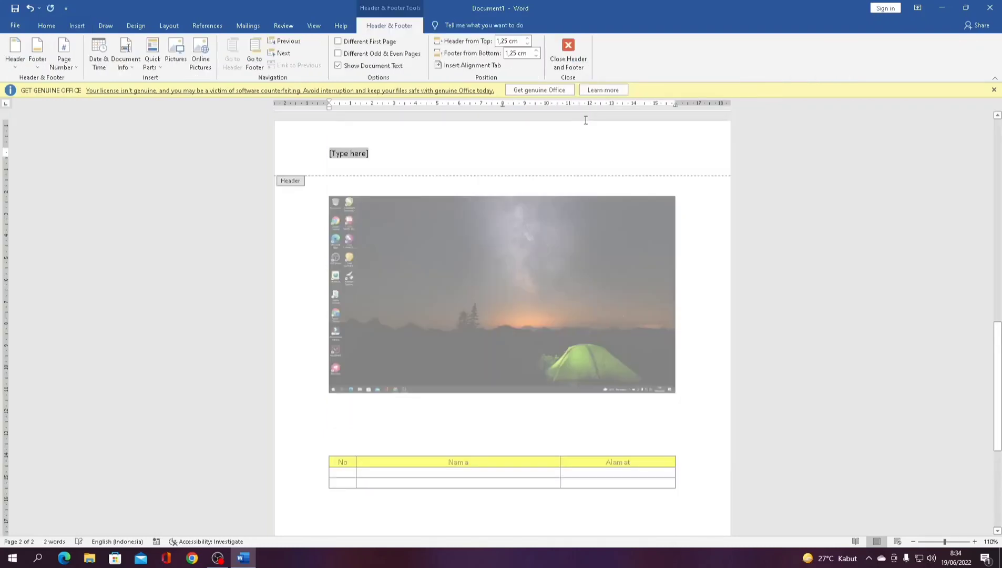
{"action": "type", "text": "Halo"}
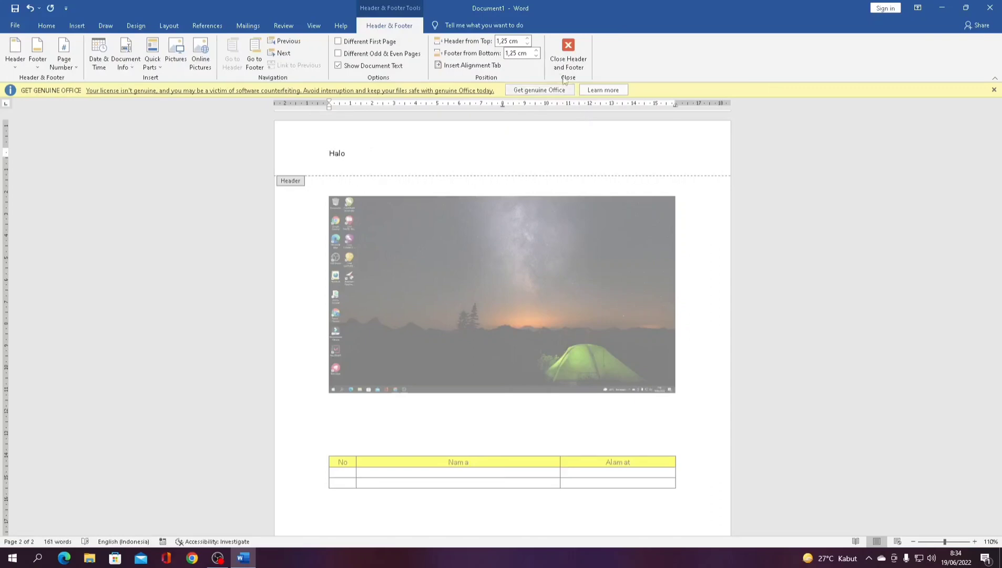
{"action": "left_click", "coordinate": [568, 53]}
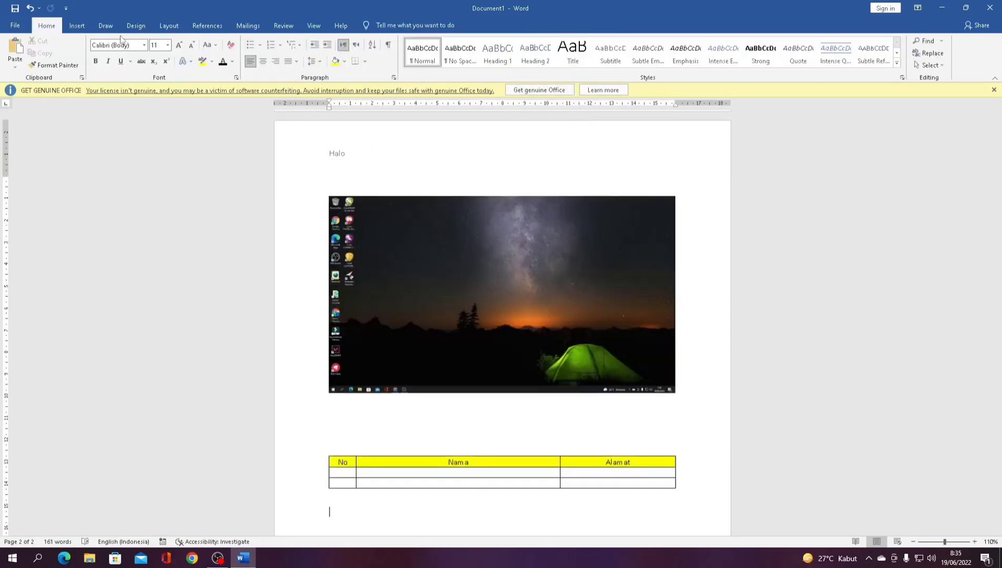
{"action": "left_click", "coordinate": [77, 26]}
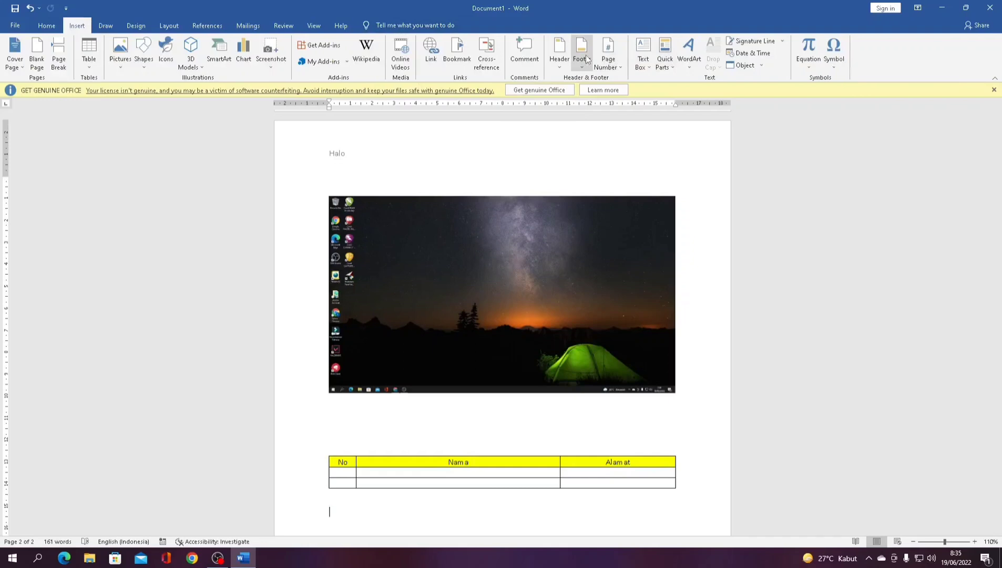
{"action": "scroll", "coordinate": [680, 436], "scroll_direction": "down", "scroll_amount": 5}
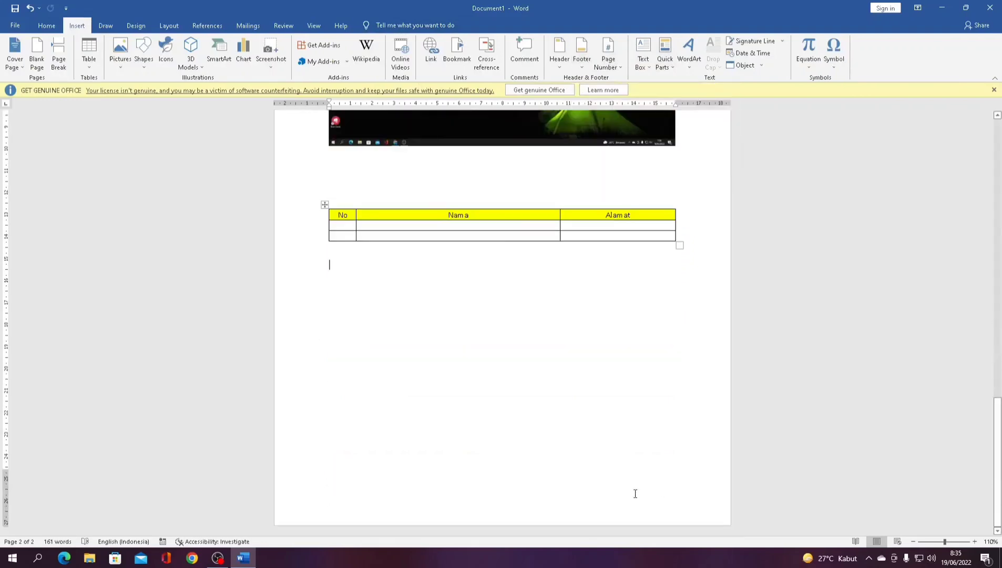
{"action": "scroll", "coordinate": [636, 493], "scroll_direction": "up", "scroll_amount": 8}
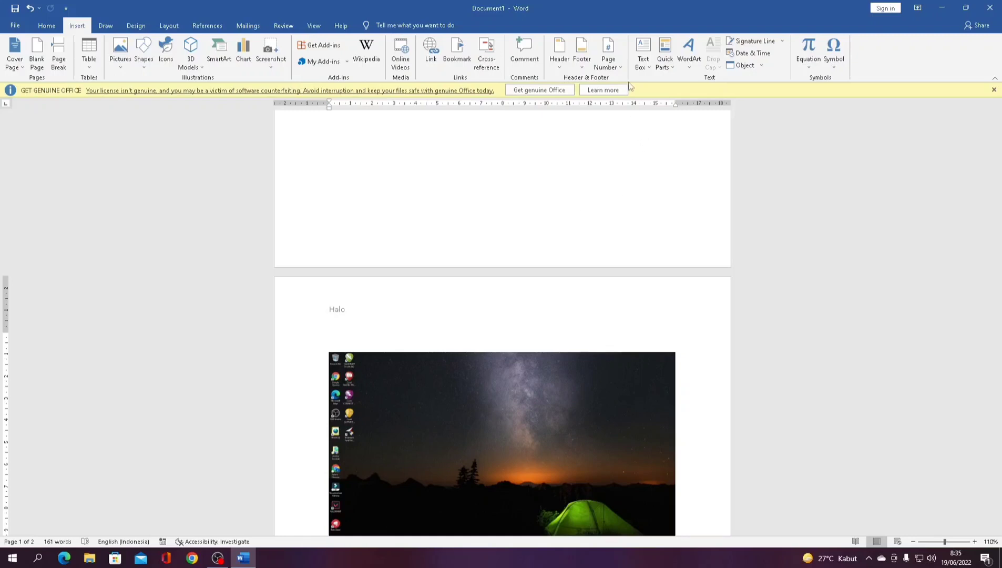
- Put a Plain Number 1 page number at the top of the page, replacing Halo, and close the header
{"action": "left_click", "coordinate": [618, 65]}
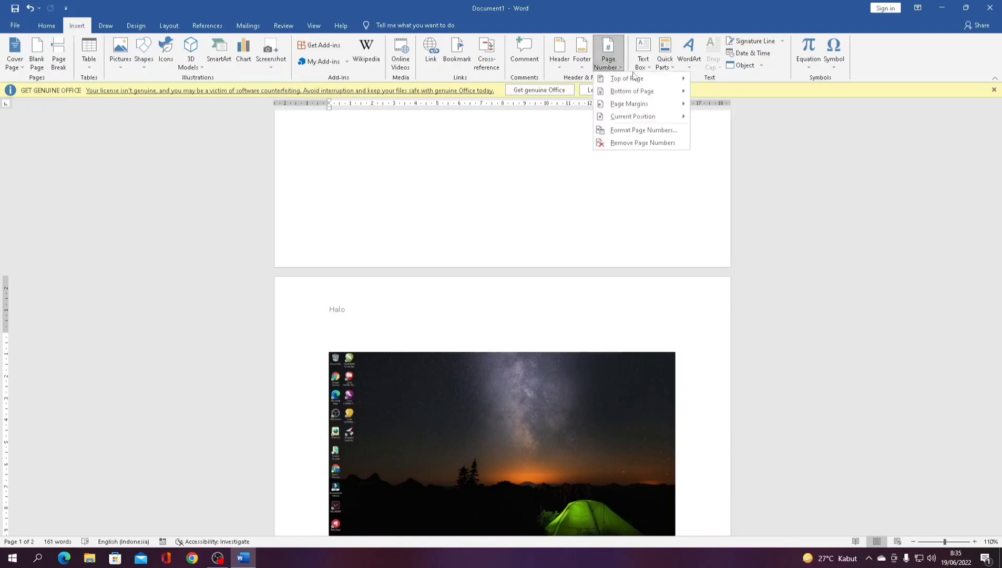
{"action": "mouse_move", "coordinate": [633, 78]}
{"action": "left_click", "coordinate": [722, 95]}
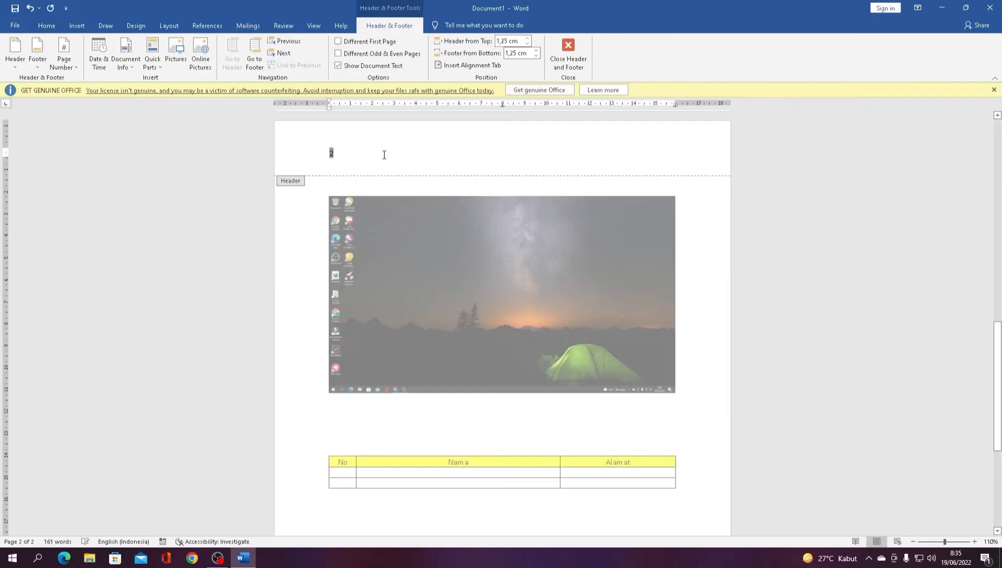
{"action": "left_click", "coordinate": [569, 52]}
{"action": "scroll", "coordinate": [498, 217], "scroll_direction": "down", "scroll_amount": 5}
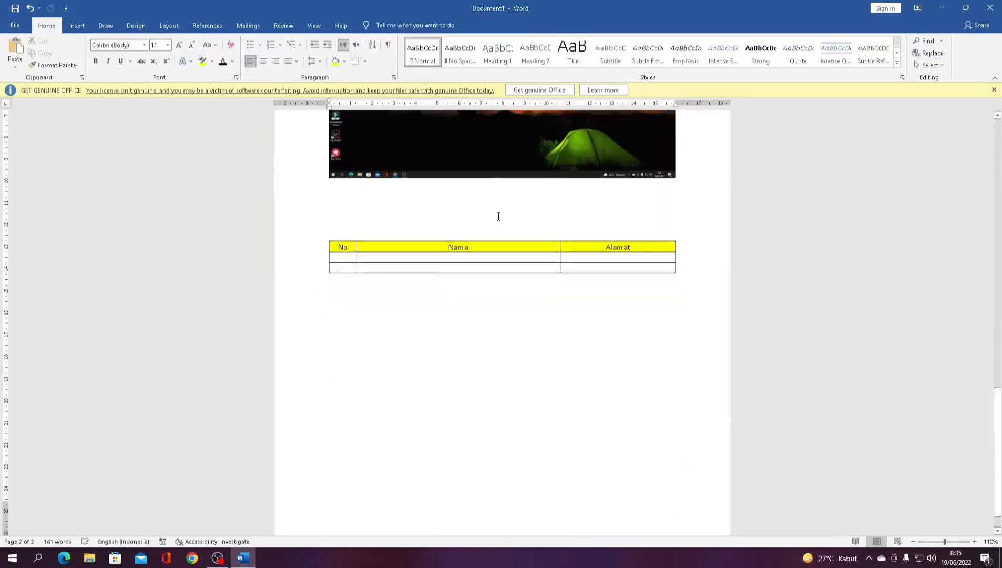
{"action": "scroll", "coordinate": [502, 211], "scroll_direction": "up", "scroll_amount": 10}
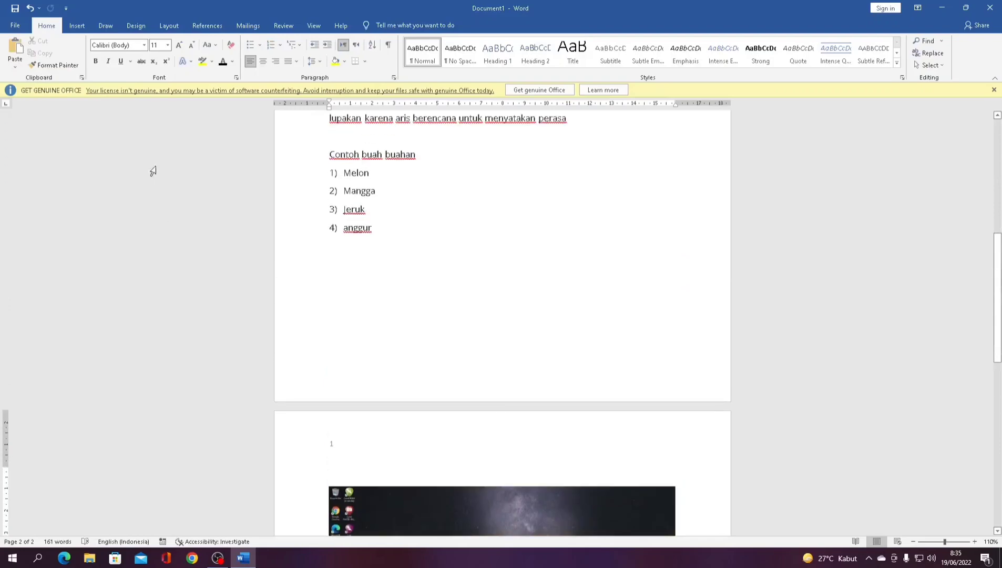
{"action": "scroll", "coordinate": [291, 179], "scroll_direction": "up", "scroll_amount": 7}
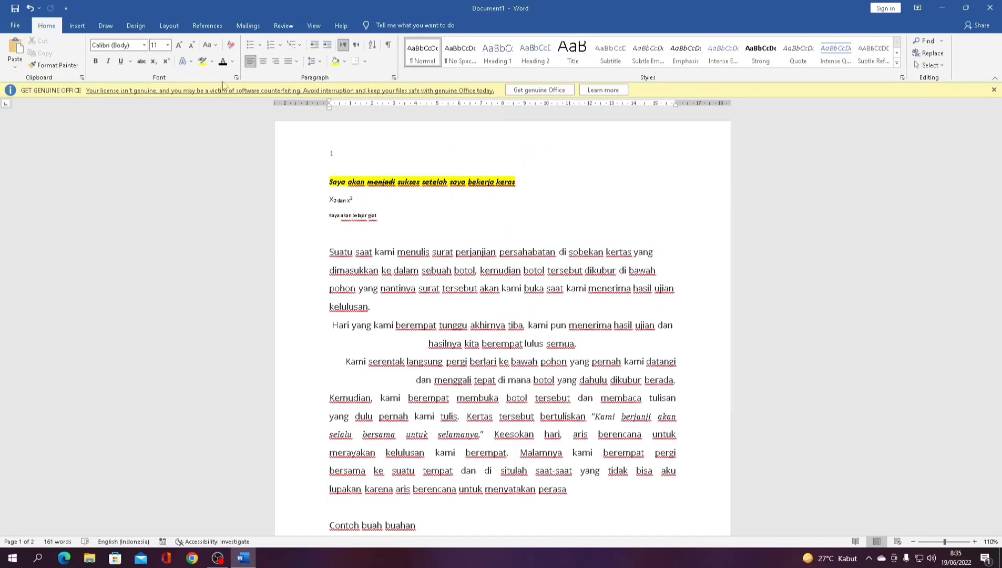
{"action": "left_click", "coordinate": [74, 27]}
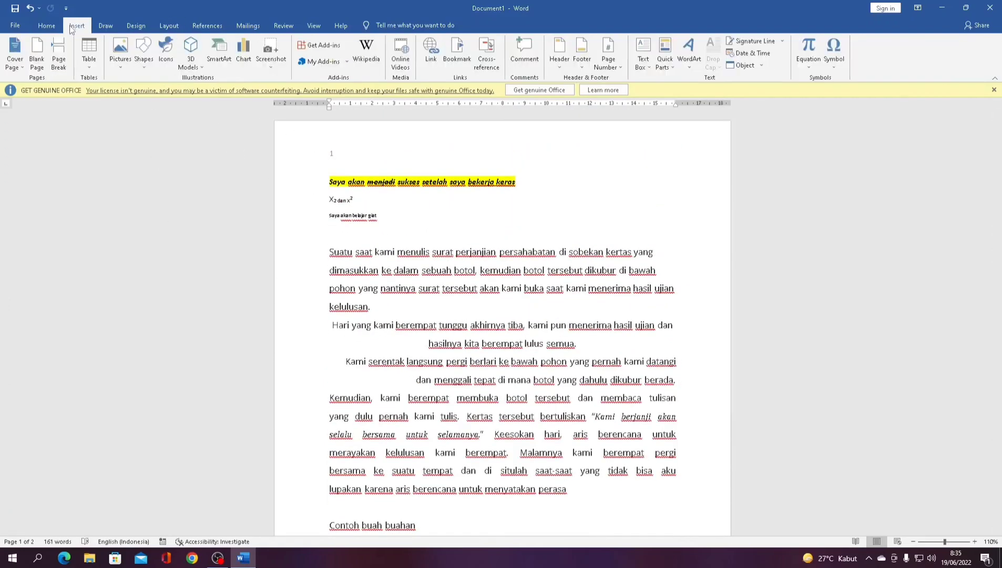
{"action": "scroll", "coordinate": [342, 316], "scroll_direction": "down", "scroll_amount": 15}
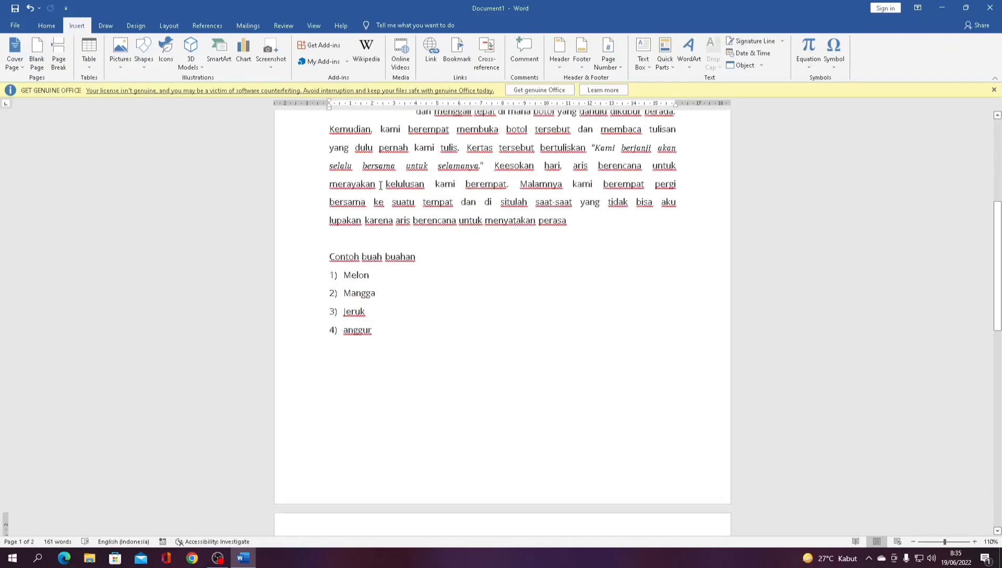
{"action": "scroll", "coordinate": [351, 316], "scroll_direction": "up", "scroll_amount": 5}
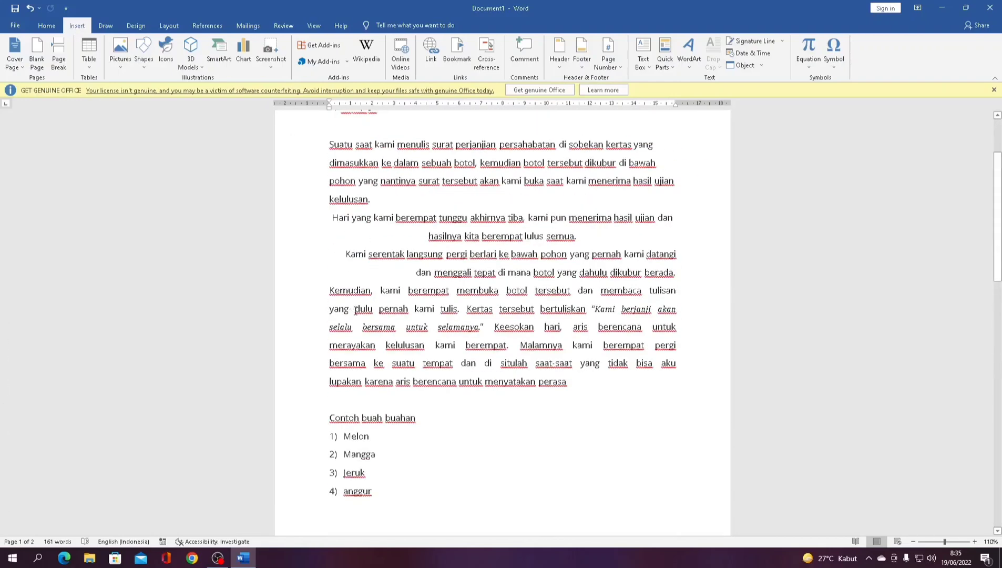
{"action": "scroll", "coordinate": [355, 310], "scroll_direction": "up", "scroll_amount": 3}
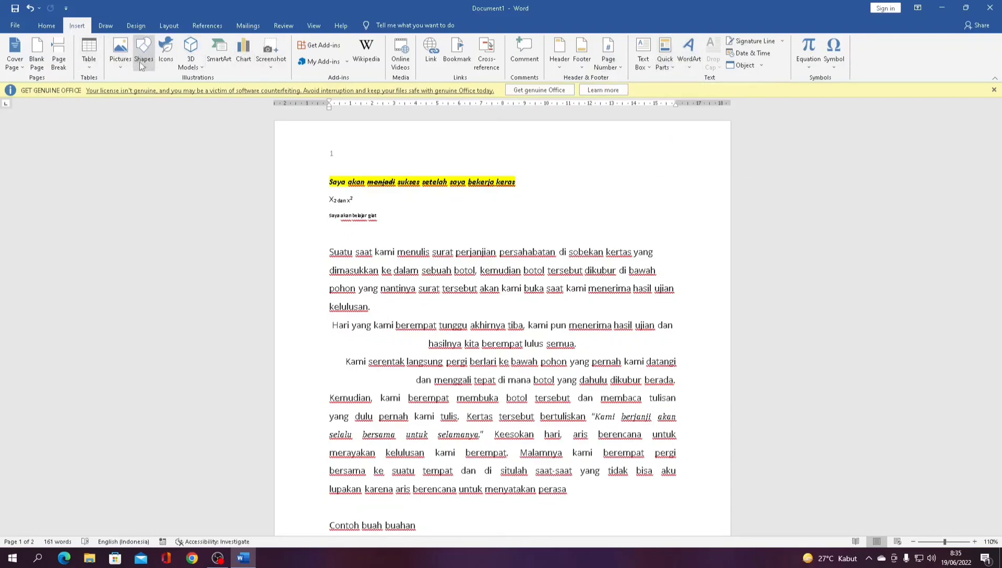
- Draw a large rectangle below the yellow-headed table
{"action": "scroll", "coordinate": [299, 294], "scroll_direction": "down", "scroll_amount": 20}
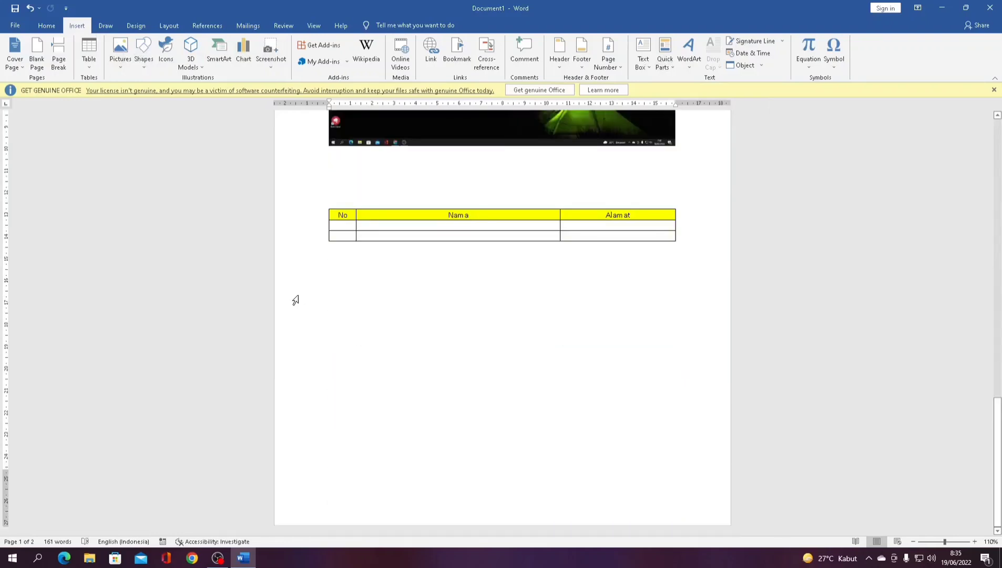
{"action": "left_click", "coordinate": [144, 53]}
{"action": "left_click", "coordinate": [170, 98]}
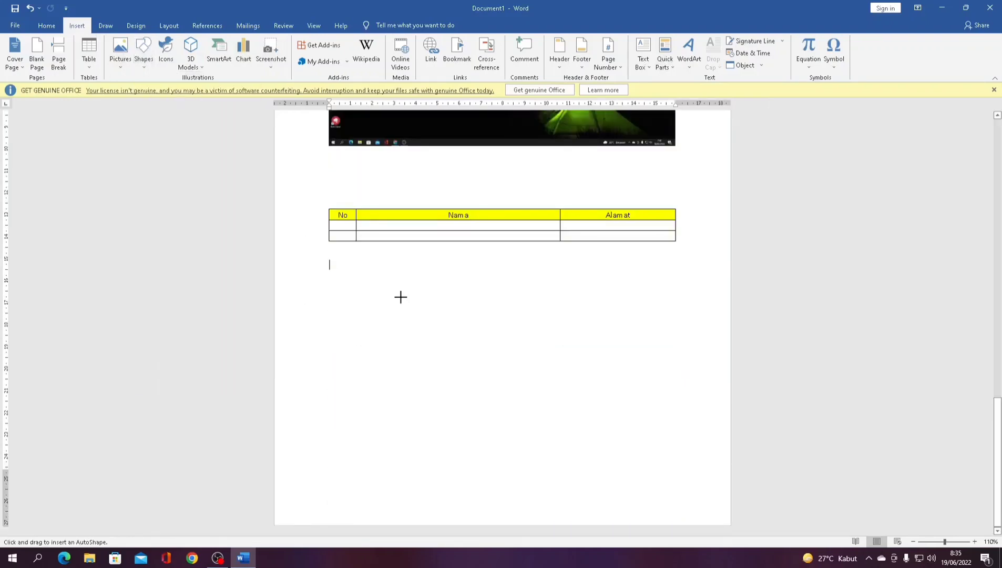
{"action": "mouse_move", "coordinate": [328, 284]}
{"action": "left_mouse_down"}
{"action": "mouse_move", "coordinate": [681, 416]}
{"action": "mouse_move", "coordinate": [670, 428]}
{"action": "left_mouse_up"}
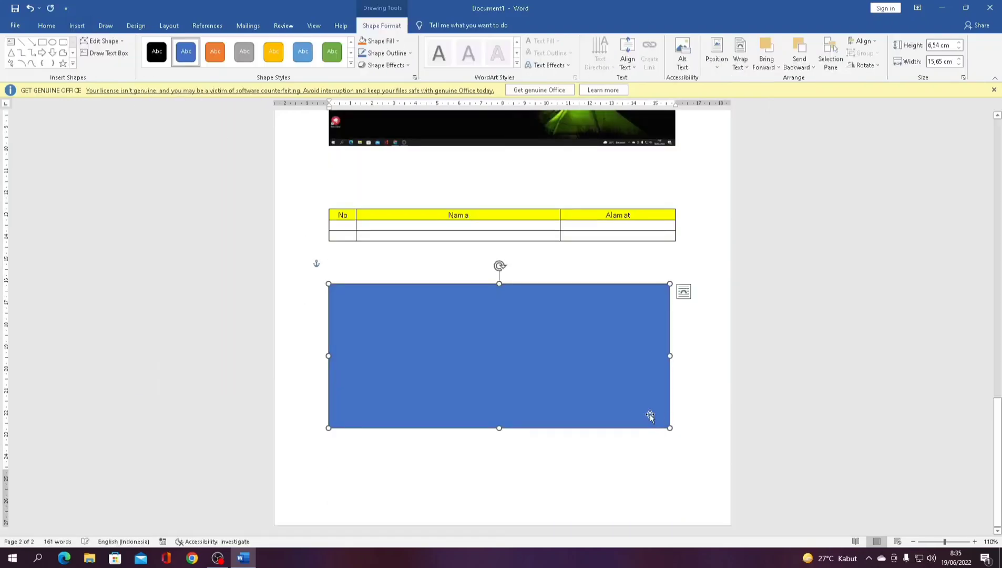
- Restyle the rectangle to white with a black outline, then bring up the built-in text box designs
{"action": "left_click", "coordinate": [351, 63]}
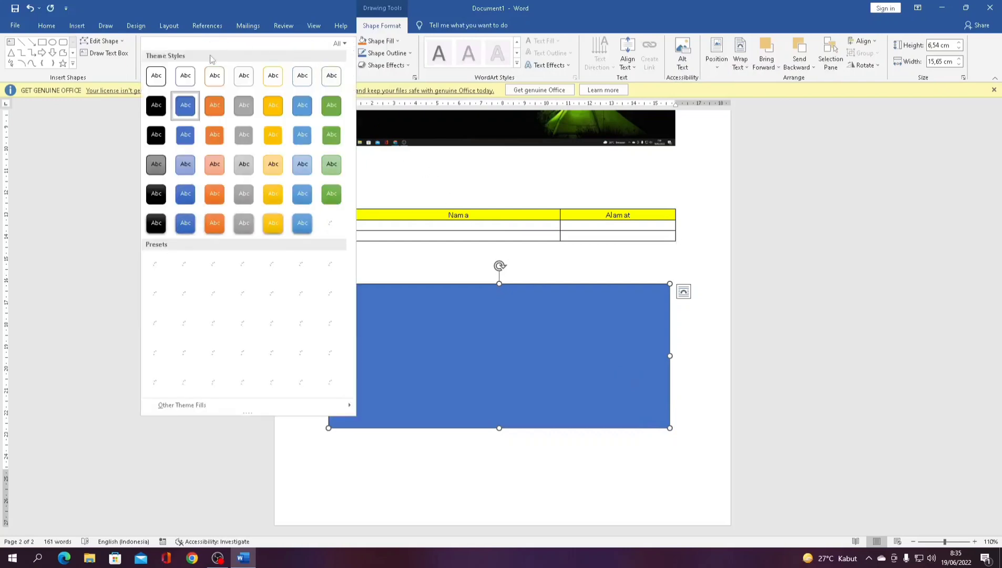
{"action": "left_click", "coordinate": [141, 79]}
{"action": "left_click", "coordinate": [351, 63]}
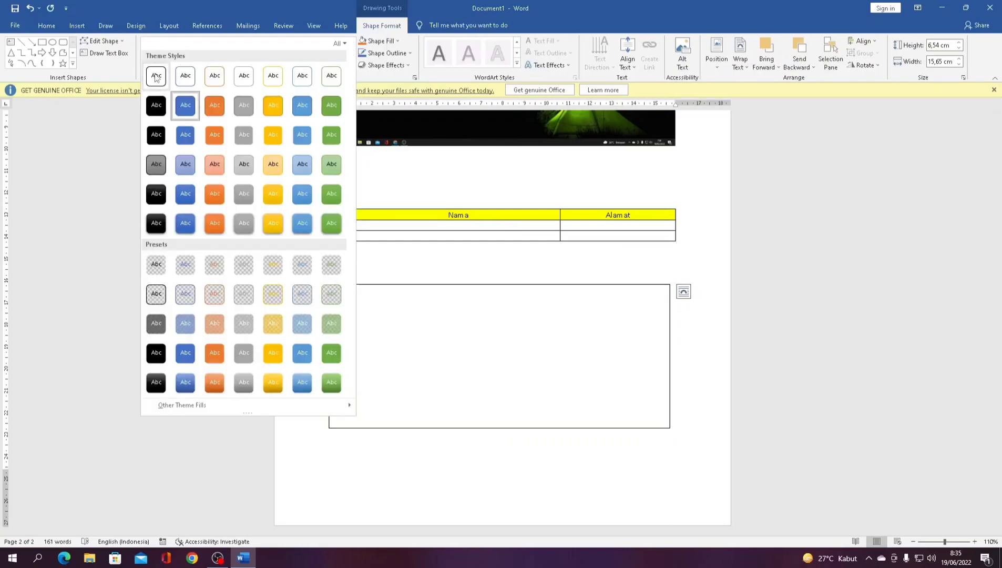
{"action": "left_click", "coordinate": [158, 76]}
{"action": "left_click", "coordinate": [385, 253]}
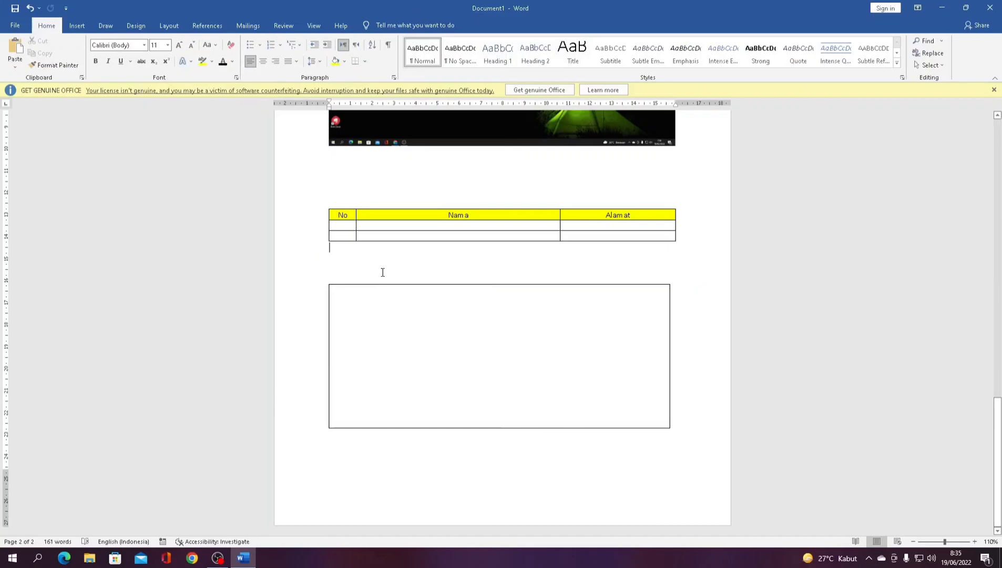
{"action": "left_click", "coordinate": [408, 356]}
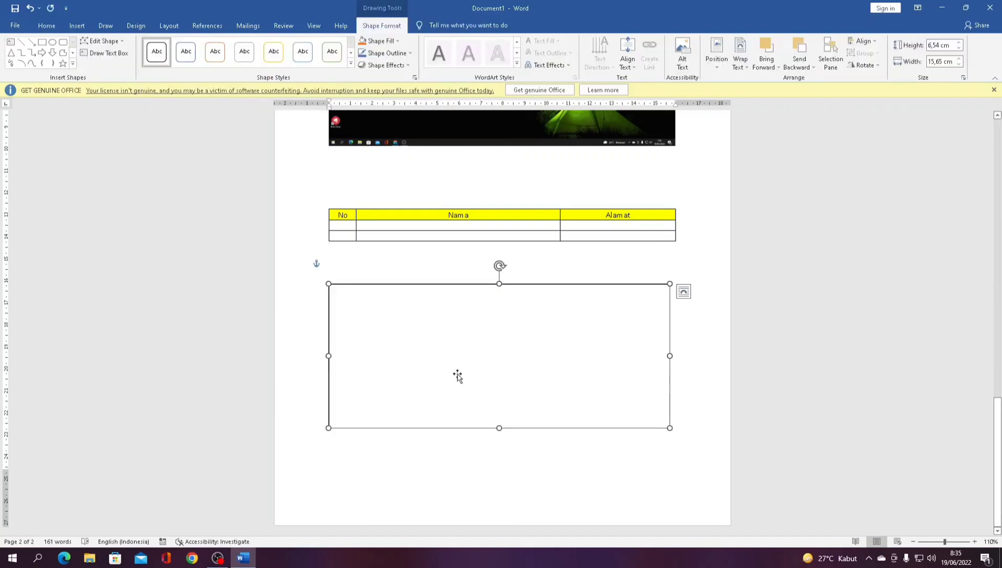
{"action": "left_click", "coordinate": [75, 26]}
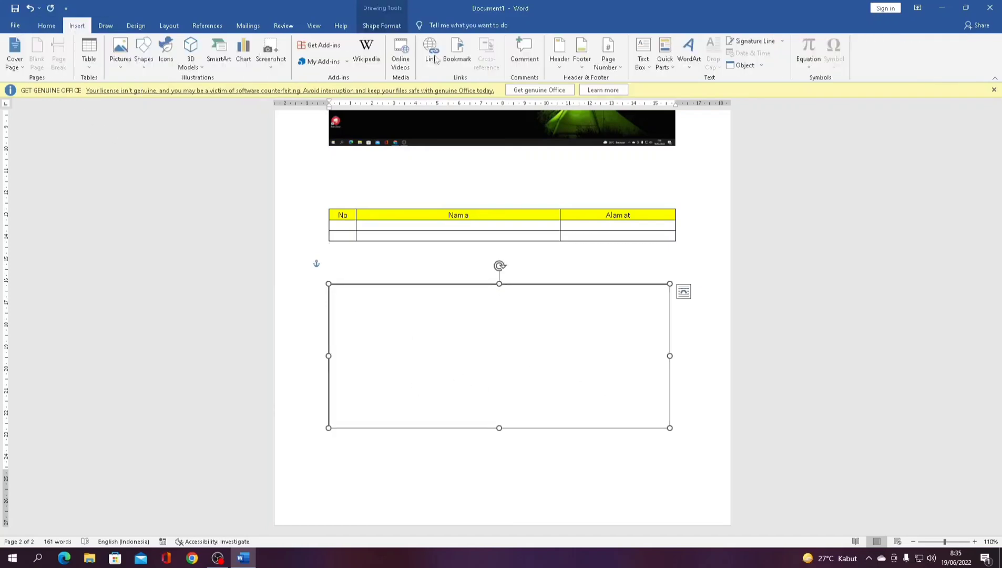
{"action": "left_click", "coordinate": [643, 56]}
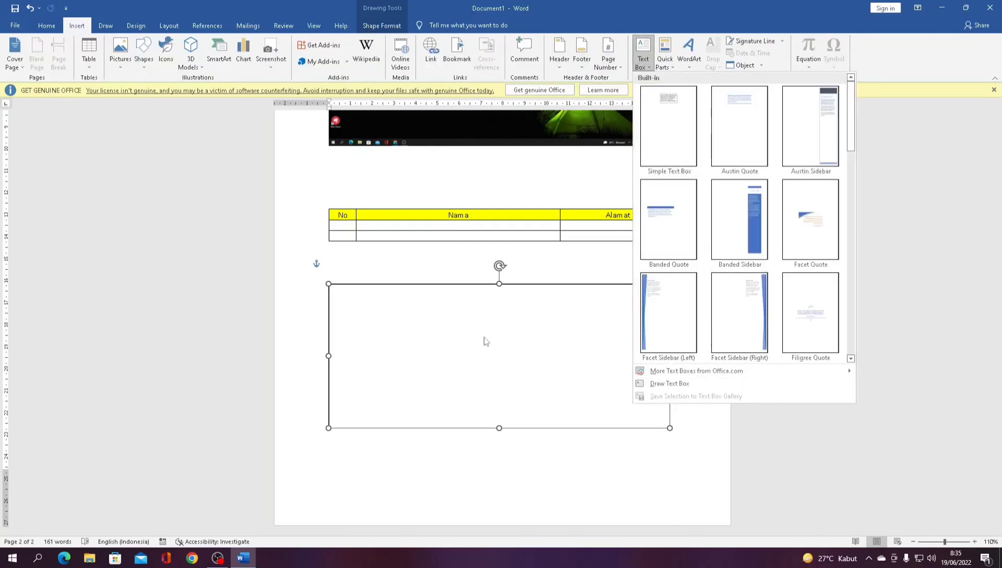
- Add a Simple Text Box reading 'halo semuanya sehat selalu ya' inside the rectangle, nudged right
{"action": "left_click", "coordinate": [668, 116]}
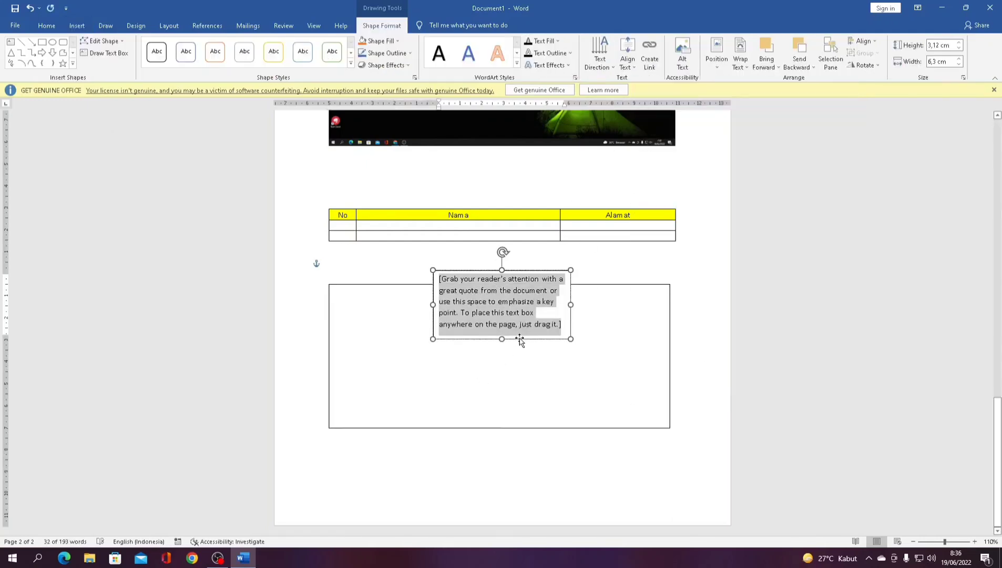
{"action": "left_click_drag", "start_coordinate": [520, 341], "coordinate": [517, 379]}
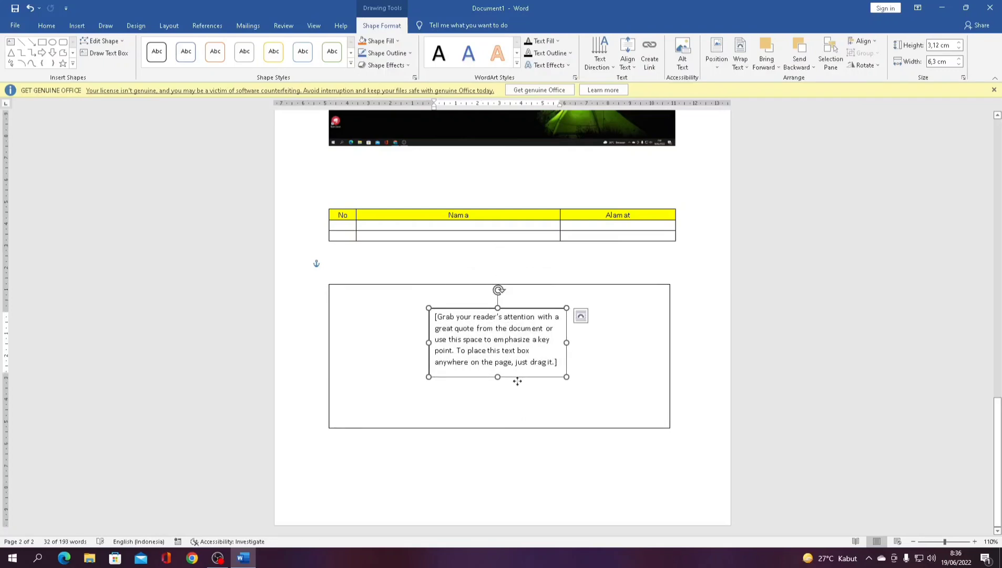
{"action": "left_click", "coordinate": [523, 375]}
{"action": "type", "text": "ha"}
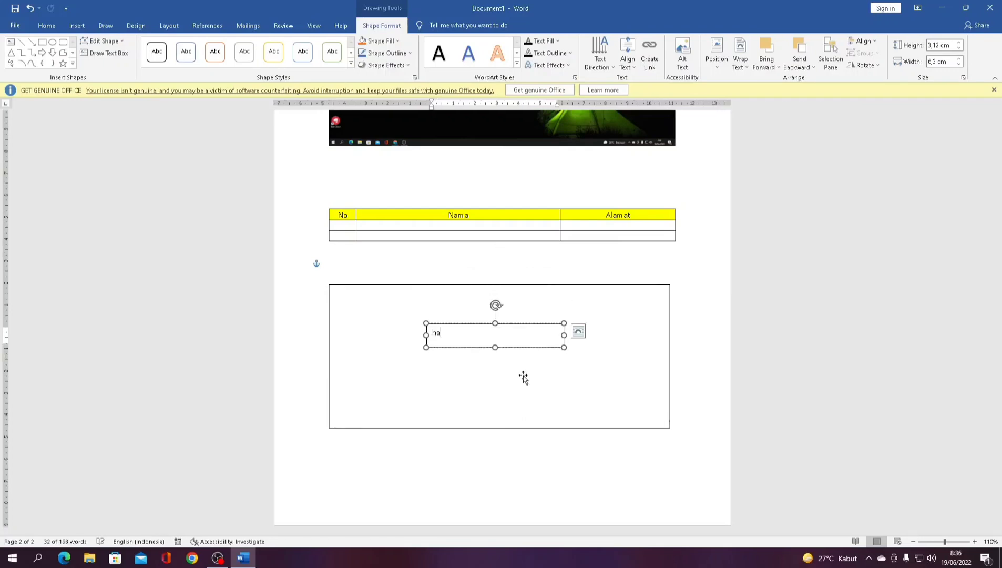
{"action": "type", "text": "lo semu"}
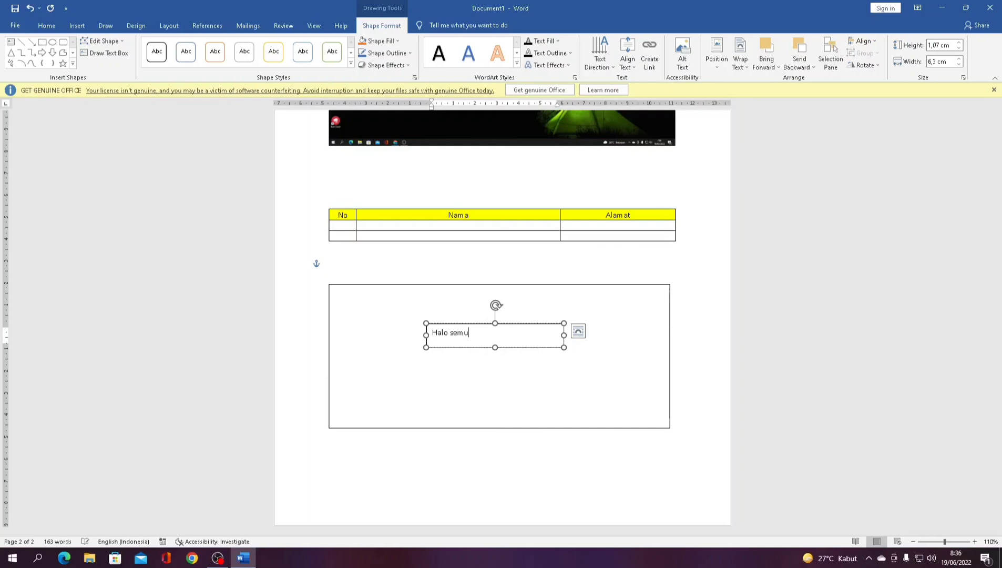
{"action": "type", "text": "anya sehat se"}
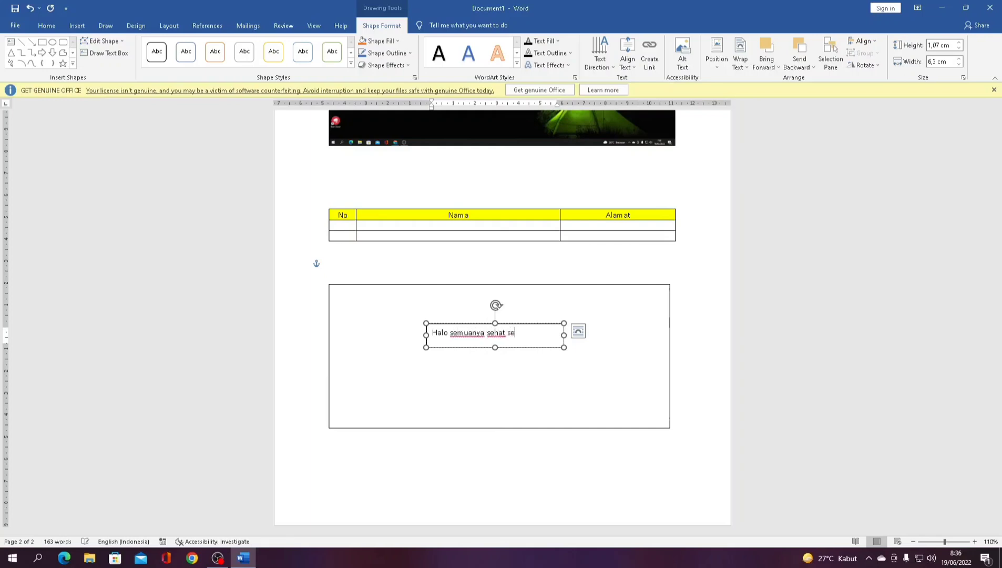
{"action": "type", "text": "lalu ya"}
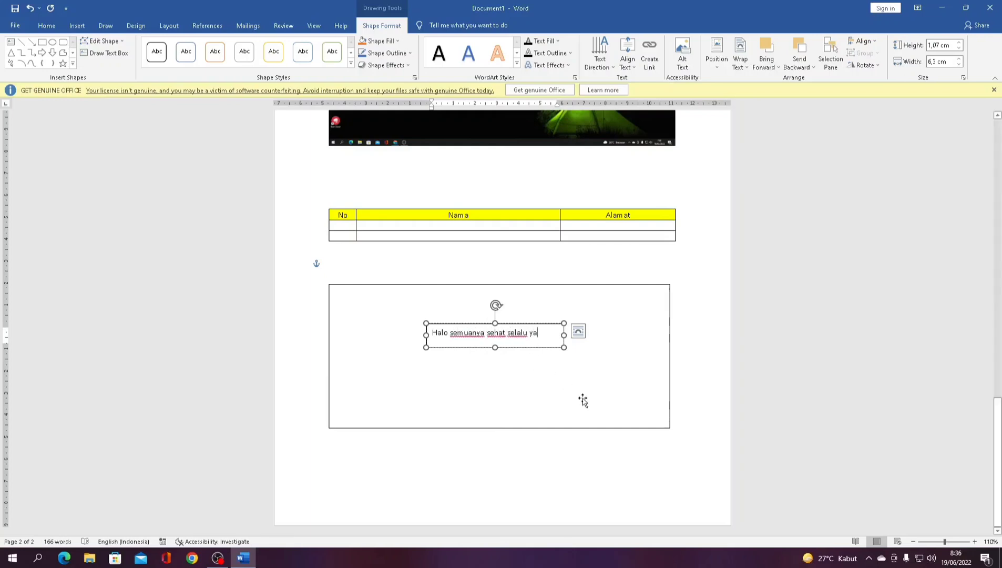
{"action": "left_click", "coordinate": [579, 387]}
{"action": "left_click", "coordinate": [530, 345]}
{"action": "left_click_drag", "start_coordinate": [530, 347], "coordinate": [544, 370]}
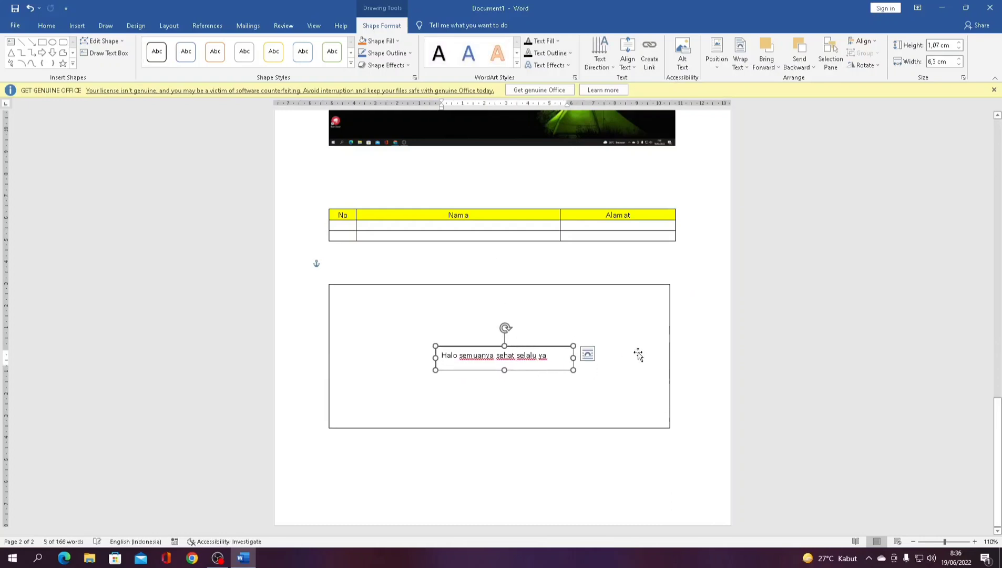
{"action": "left_click", "coordinate": [714, 363]}
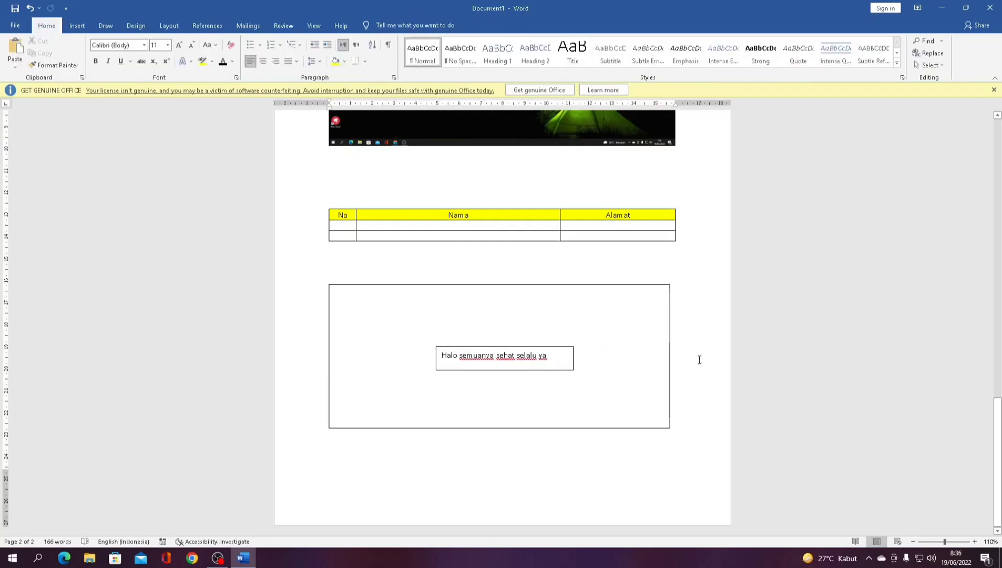
- Show the Insert tools and scroll to the empty top of the last page, above the rectangle
{"action": "left_click", "coordinate": [77, 25]}
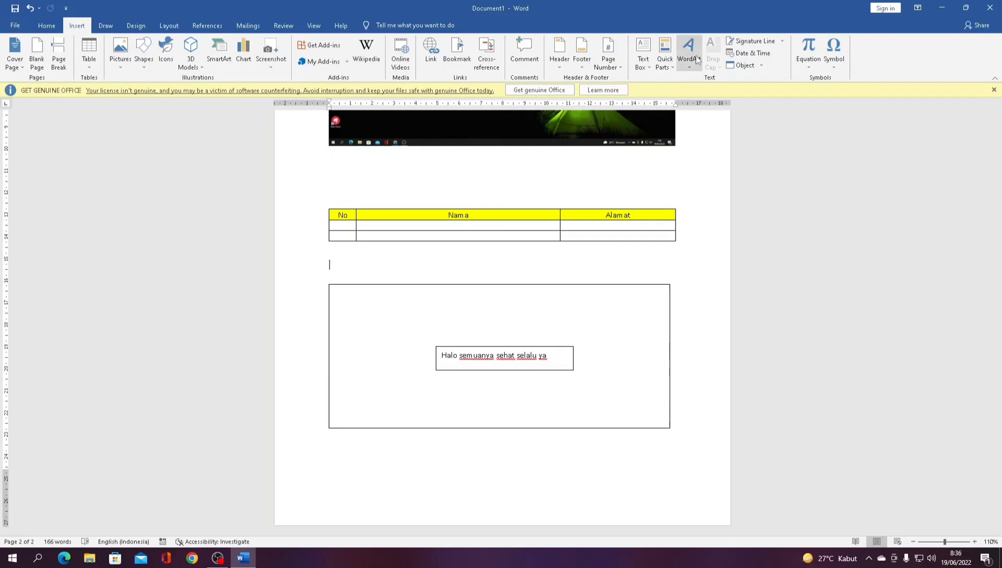
{"action": "scroll", "coordinate": [605, 254], "scroll_direction": "down", "scroll_amount": 5}
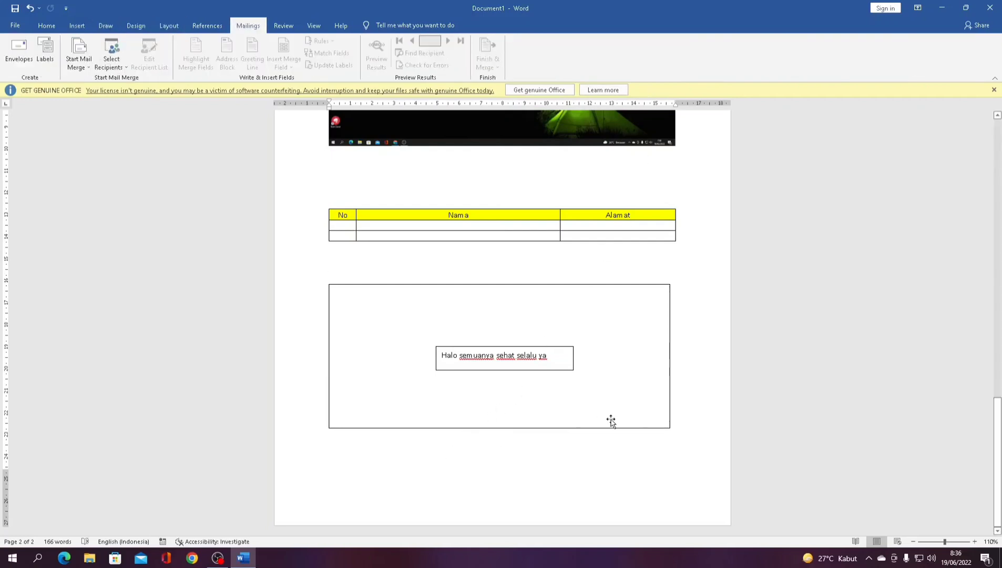
{"action": "scroll", "coordinate": [612, 421], "scroll_direction": "down", "scroll_amount": 3}
{"action": "scroll", "coordinate": [612, 419], "scroll_direction": "down", "scroll_amount": 5}
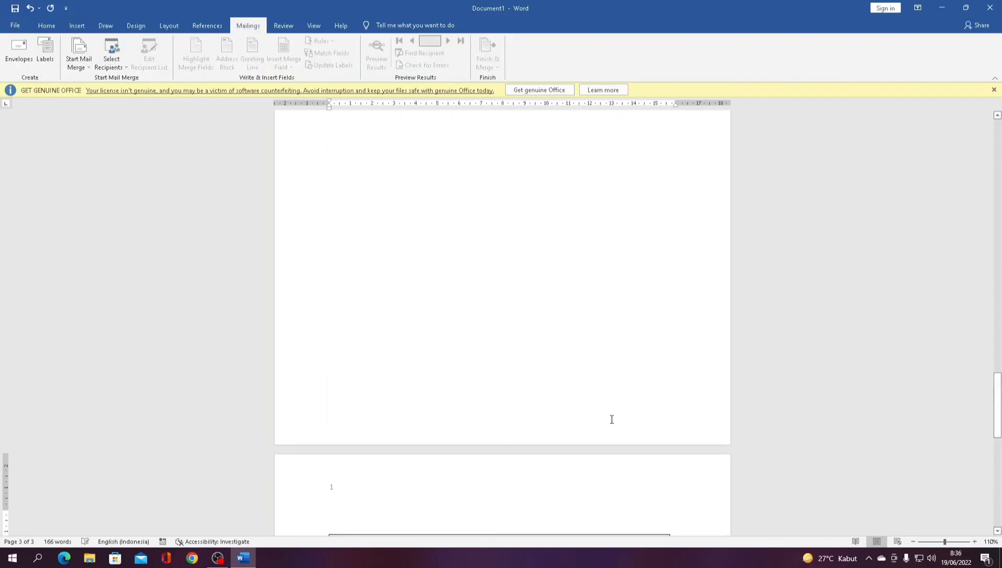
{"action": "scroll", "coordinate": [611, 420], "scroll_direction": "down", "scroll_amount": 5}
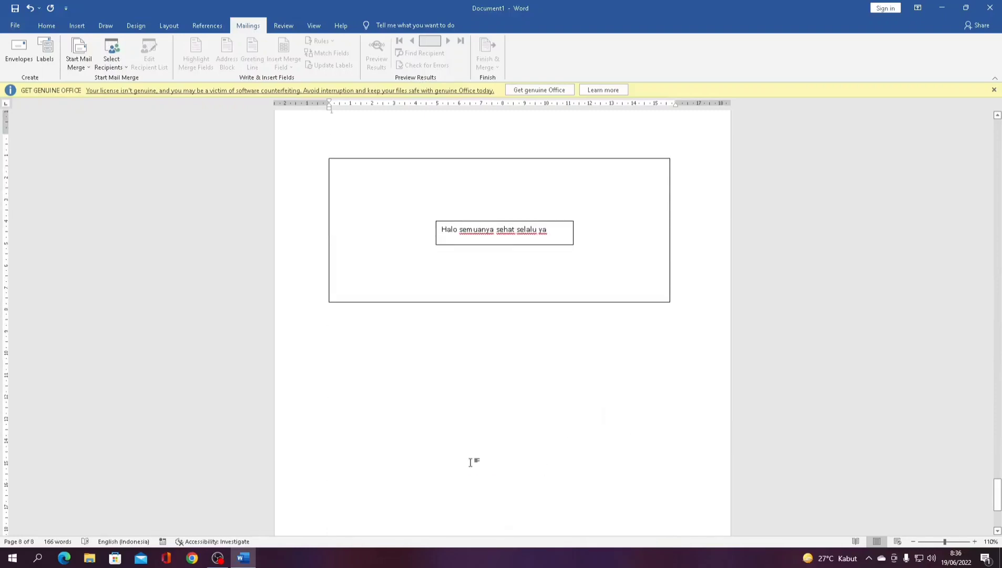
{"action": "scroll", "coordinate": [471, 462], "scroll_direction": "up", "scroll_amount": 8}
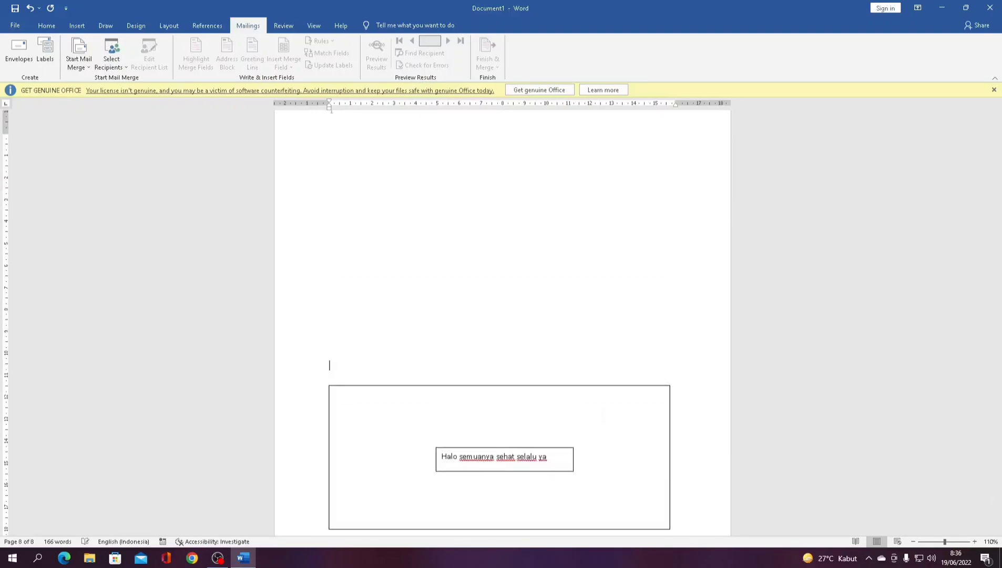
{"action": "scroll", "coordinate": [539, 241], "scroll_direction": "up", "scroll_amount": 3}
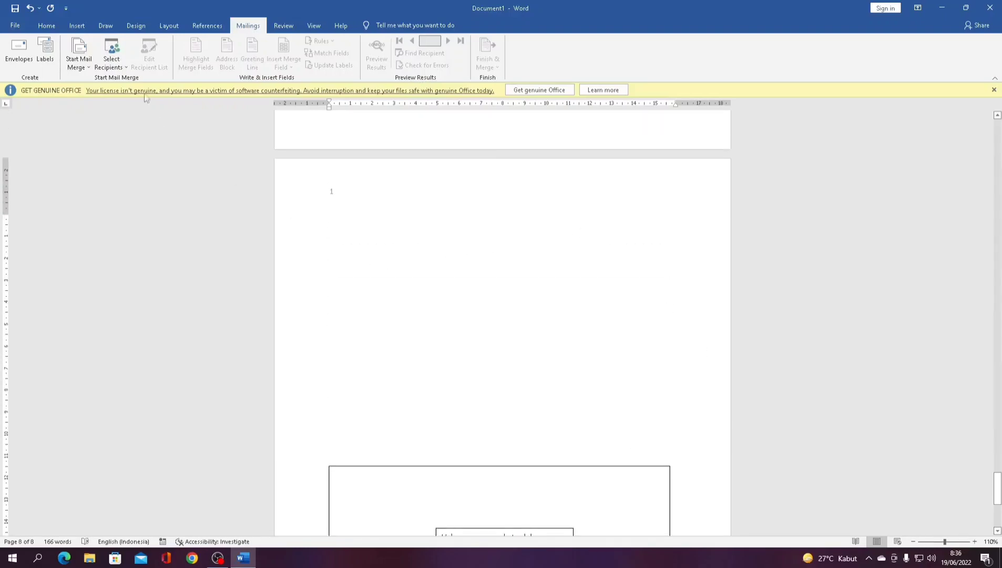
{"action": "left_click", "coordinate": [77, 25]}
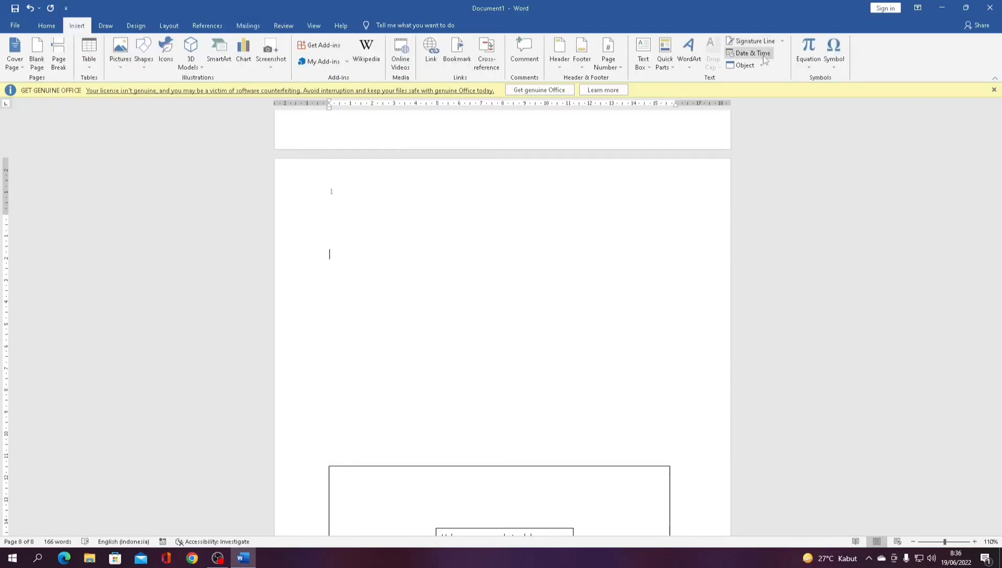
- Insert a WordArt title reading 'Selamat Anda SUKSES' and shift it slightly right
{"action": "left_click", "coordinate": [689, 50]}
{"action": "left_click", "coordinate": [693, 147]}
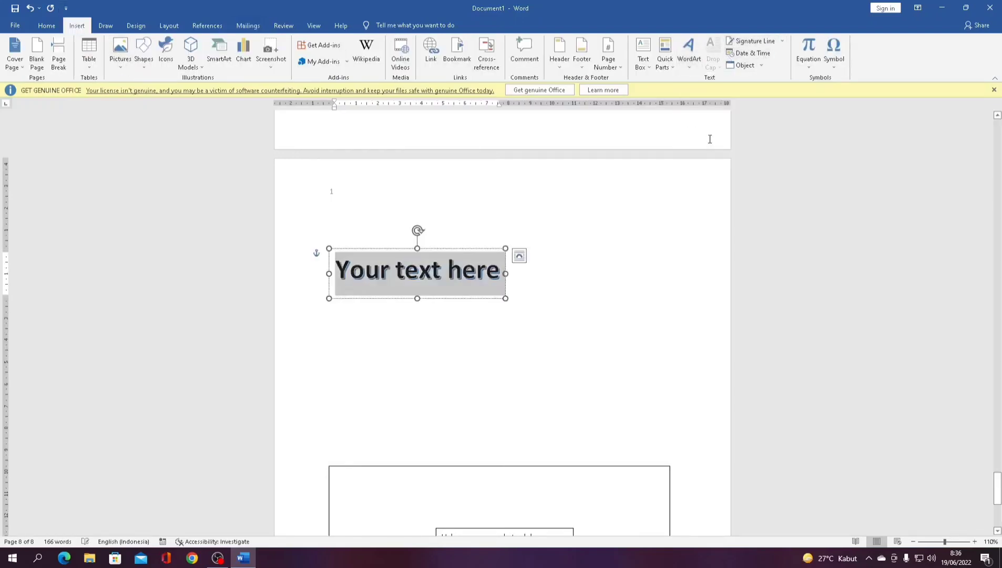
{"action": "type", "text": "S"}
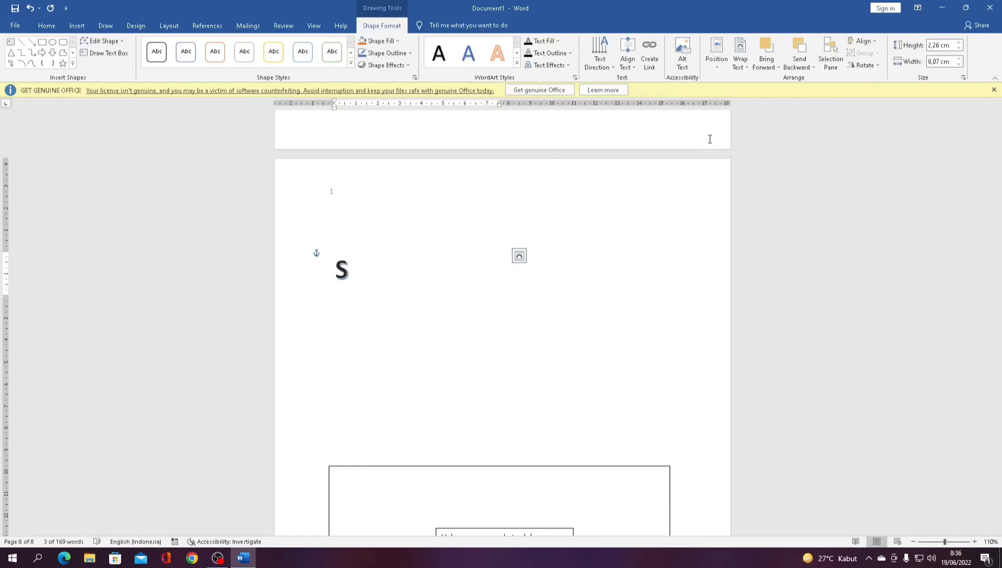
{"action": "type", "text": "elamat Anda SUk"}
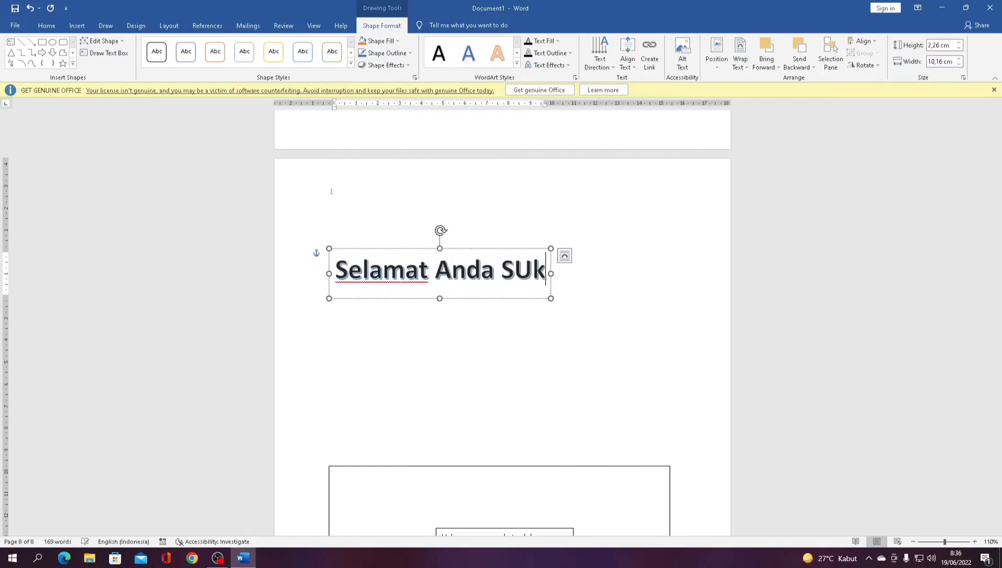
{"action": "key", "text": "BackSpace"}
{"action": "type", "text": "KSES"}
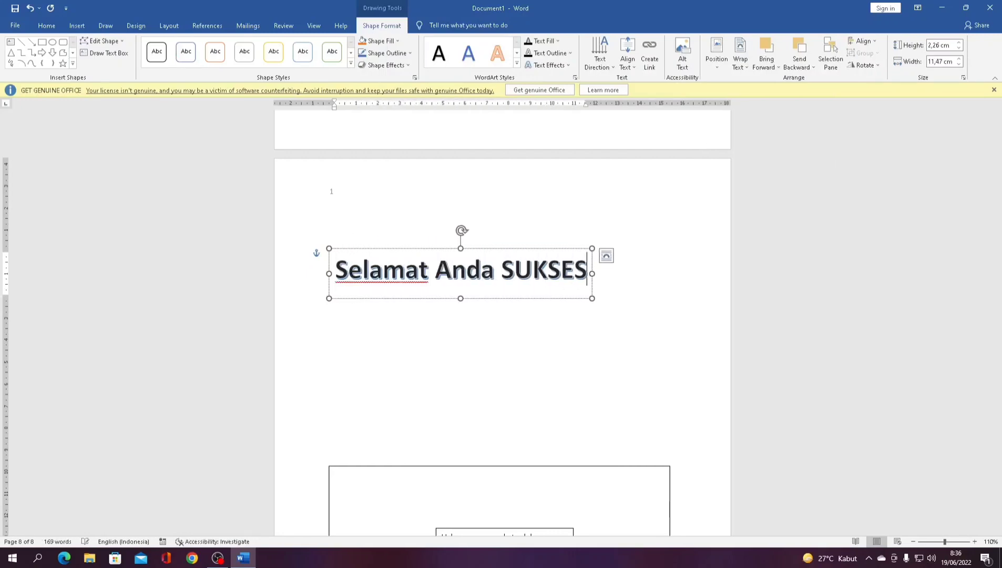
{"action": "left_click", "coordinate": [555, 307]}
{"action": "left_click", "coordinate": [534, 293]}
{"action": "left_click_drag", "start_coordinate": [529, 299], "coordinate": [571, 298]}
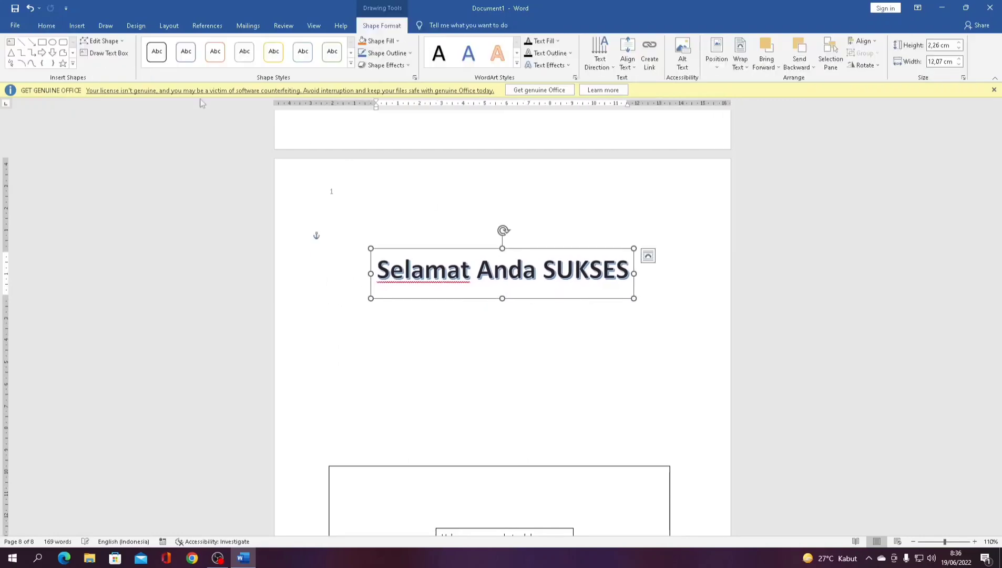
- Restyle the WordArt with an orange outline and put the caret on the empty line above the box
{"action": "left_click", "coordinate": [517, 64]}
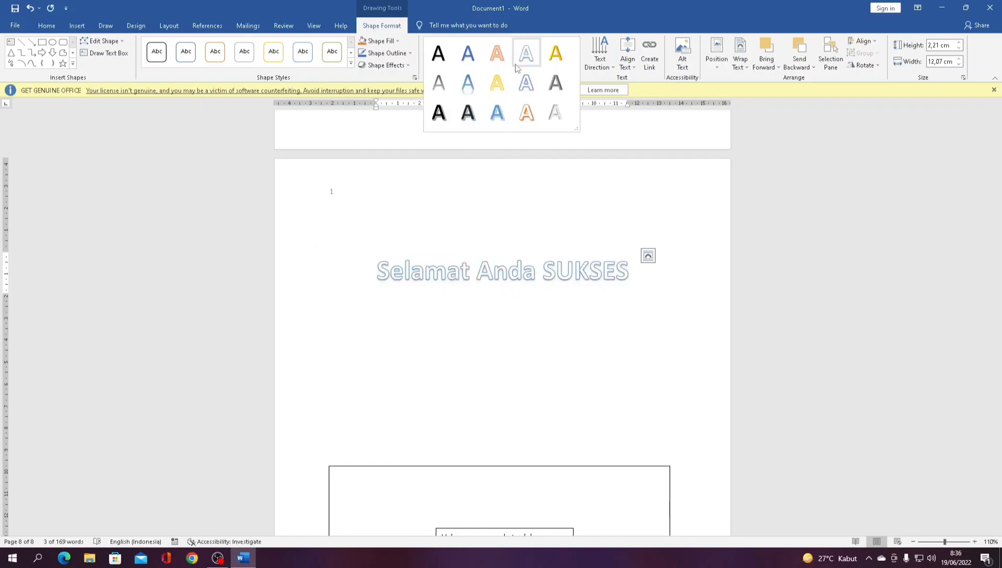
{"action": "left_click", "coordinate": [526, 111]}
{"action": "left_click", "coordinate": [549, 153]}
{"action": "scroll", "coordinate": [574, 179], "scroll_direction": "up", "scroll_amount": 10}
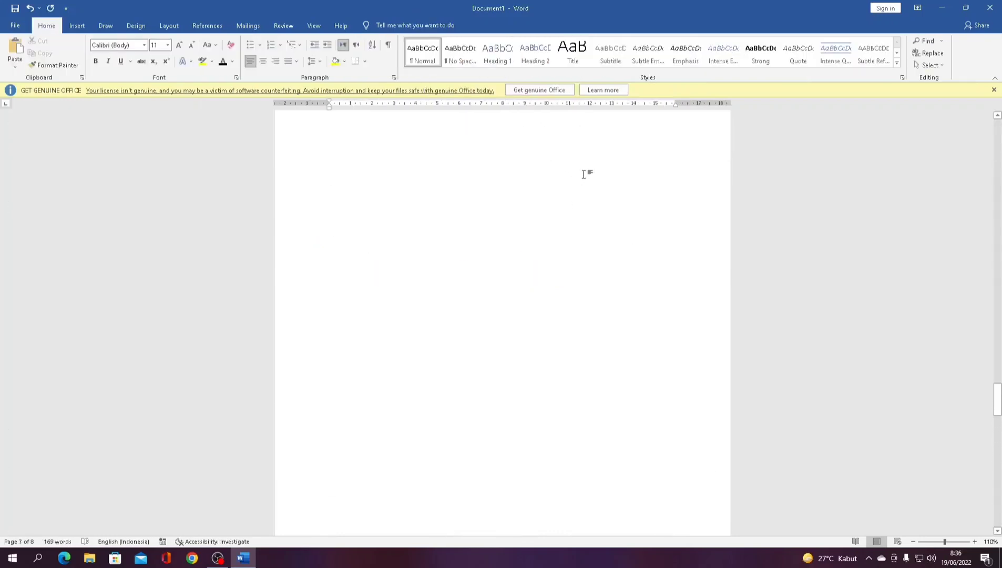
{"action": "left_click_drag", "start_coordinate": [995, 389], "coordinate": [987, 504]}
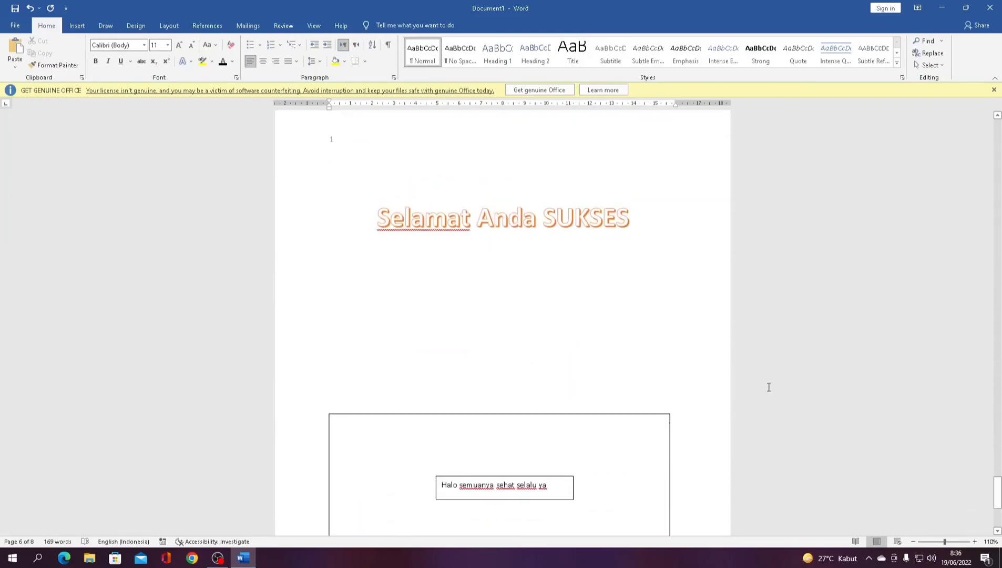
{"action": "left_click", "coordinate": [603, 363]}
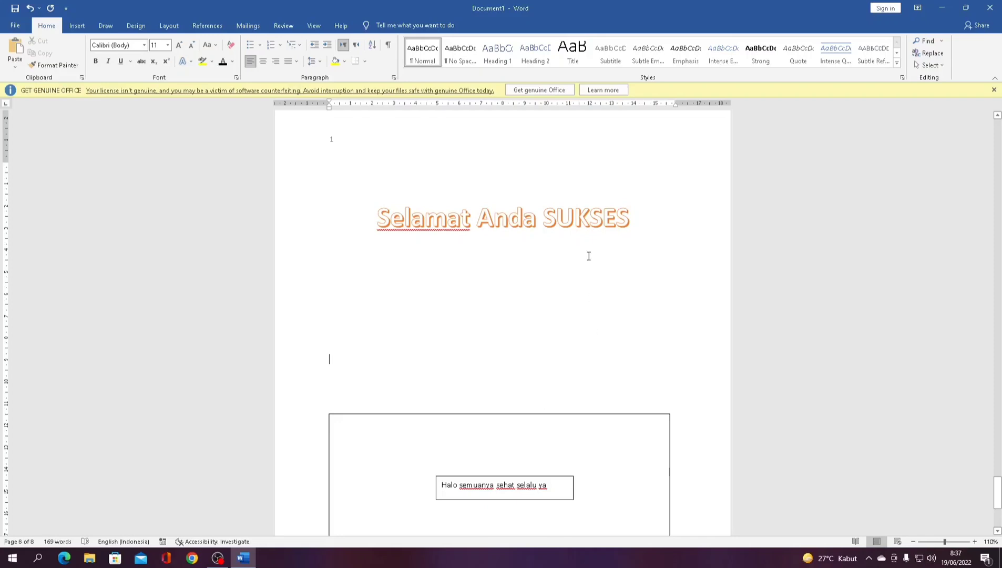
- Browse the Insert, Draw and Layout ribbon tools
{"action": "left_click", "coordinate": [77, 25]}
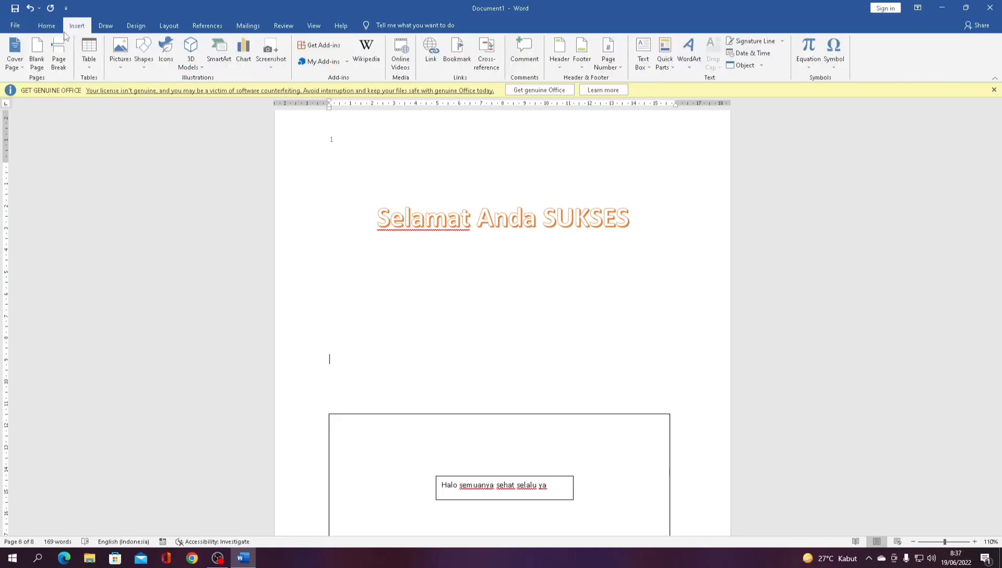
{"action": "left_click", "coordinate": [116, 29]}
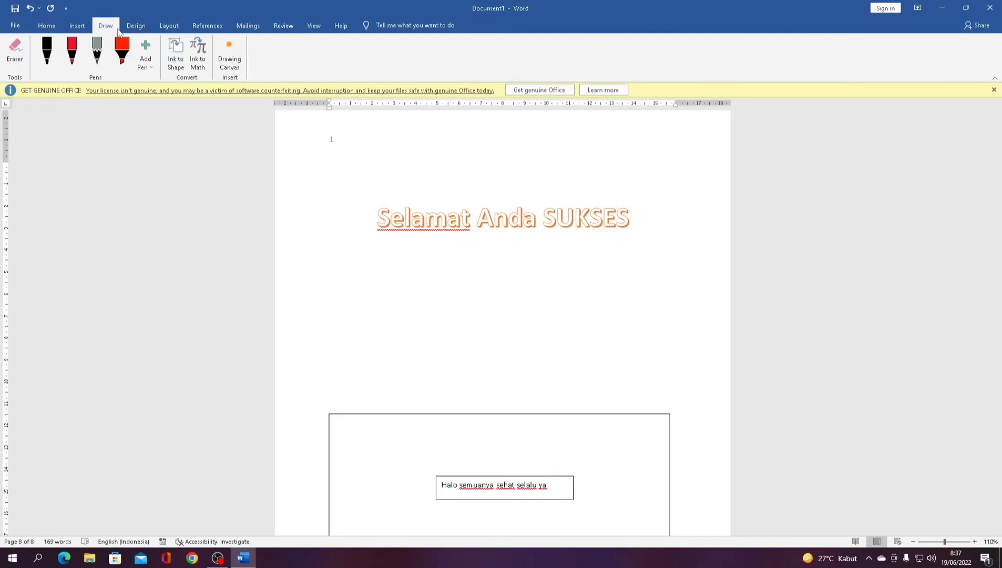
{"action": "left_click", "coordinate": [166, 28]}
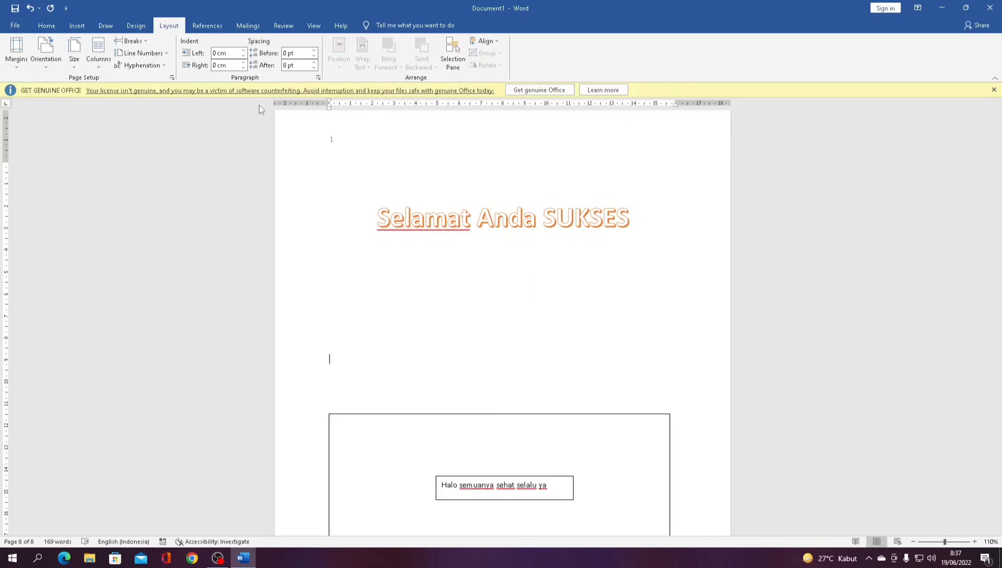
- Turn the pages to landscape orientation, then return them to portrait
{"action": "left_click", "coordinate": [37, 68]}
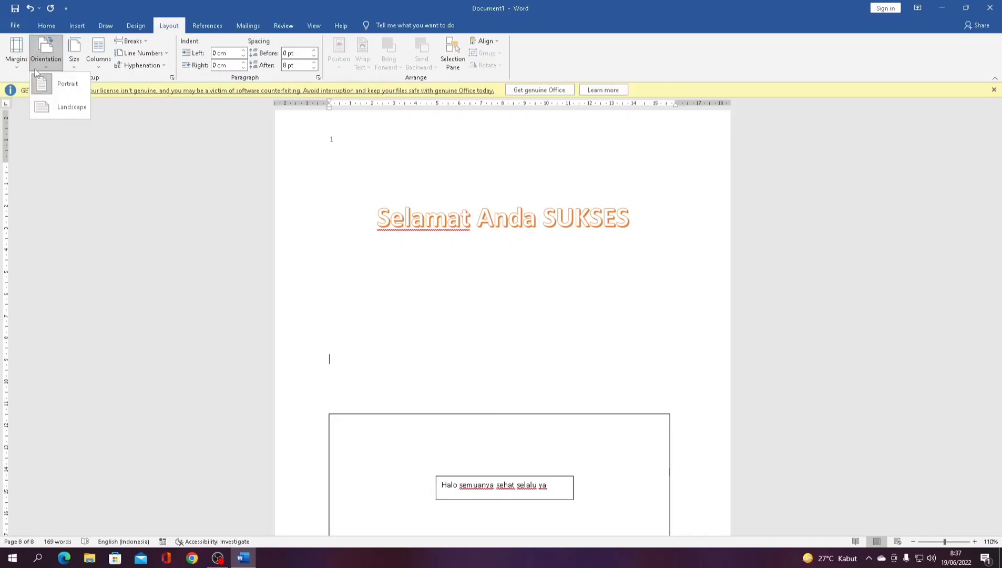
{"action": "left_click", "coordinate": [66, 104]}
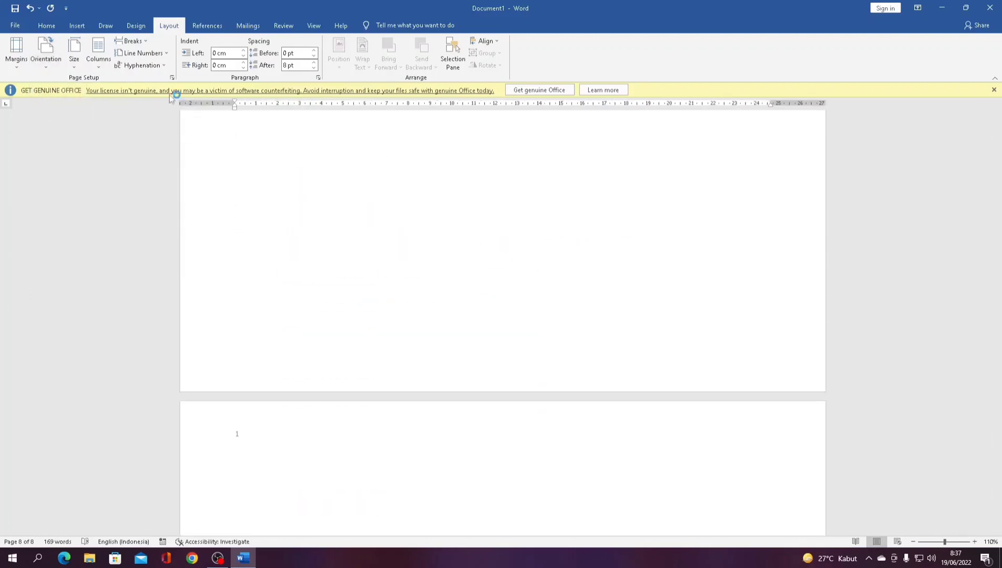
{"action": "left_click", "coordinate": [46, 52]}
{"action": "left_click", "coordinate": [66, 84]}
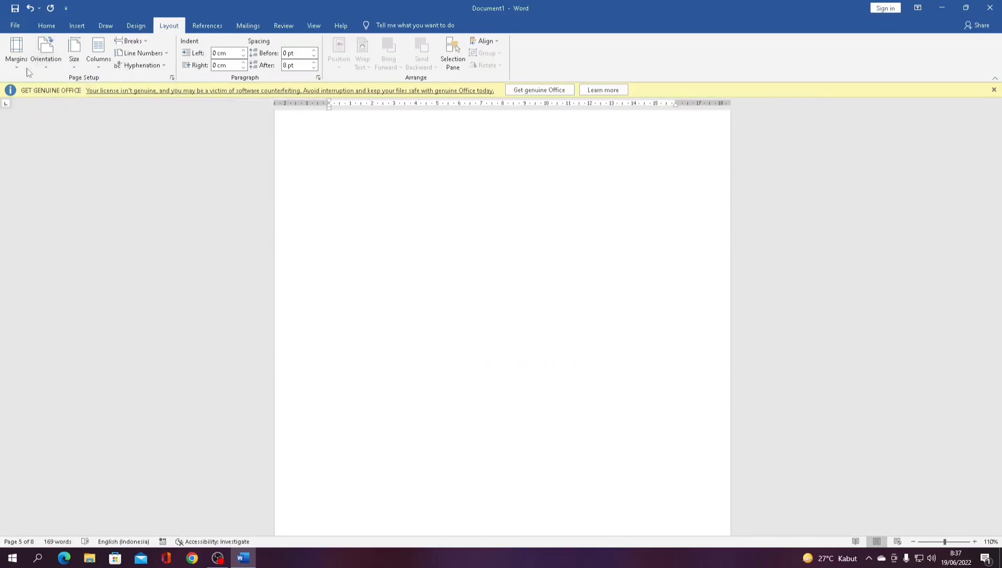
- Look through the paper size list and open More Paper Sizes, showing A4 at 21 × 29,7 cm
{"action": "left_click", "coordinate": [68, 64]}
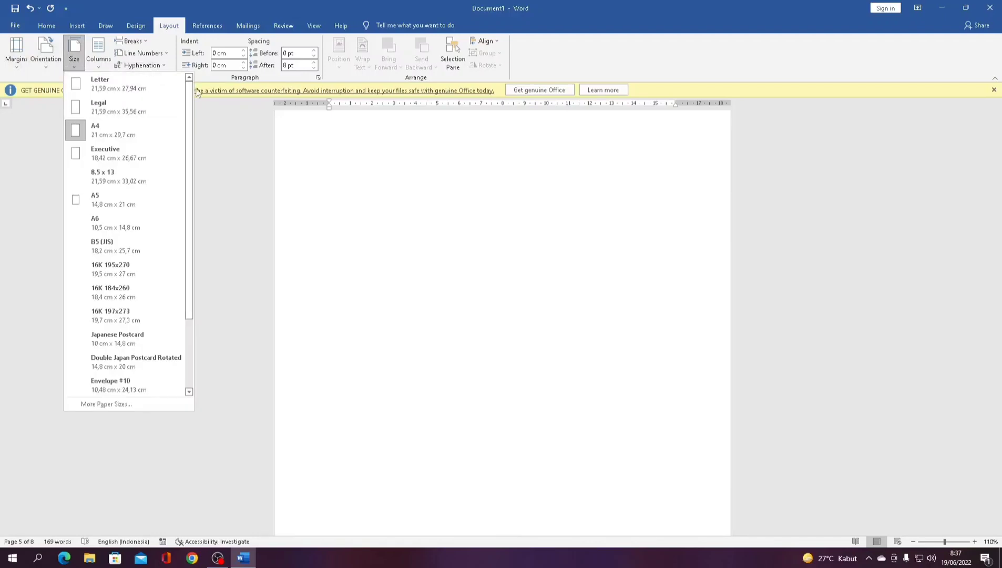
{"action": "scroll", "coordinate": [137, 128], "scroll_direction": "down", "scroll_amount": 5}
{"action": "scroll", "coordinate": [138, 128], "scroll_direction": "up", "scroll_amount": 5}
{"action": "scroll", "coordinate": [58, 329], "scroll_direction": "down", "scroll_amount": 6}
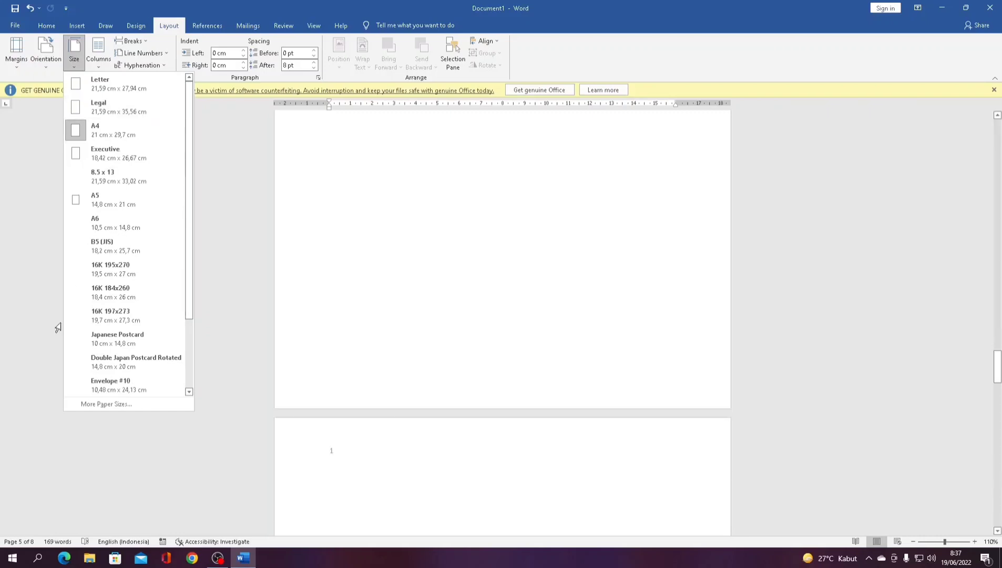
{"action": "scroll", "coordinate": [95, 326], "scroll_direction": "down", "scroll_amount": 3}
{"action": "left_click", "coordinate": [103, 404]}
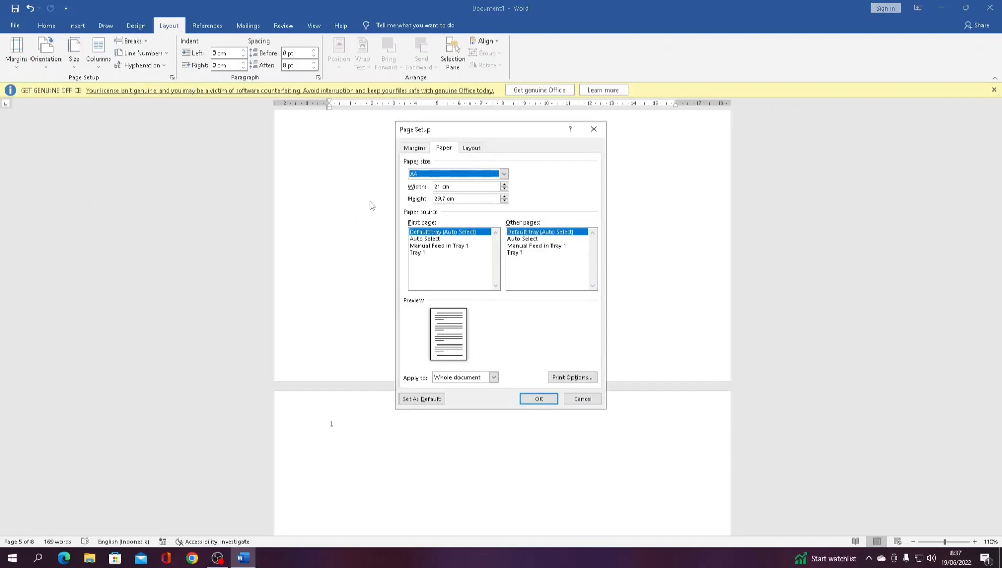
- Choose a custom paper size and replace the 29,7 cm height with 33 cm
{"action": "left_click", "coordinate": [504, 173]}
{"action": "scroll", "coordinate": [471, 213], "scroll_direction": "down", "scroll_amount": 1}
{"action": "scroll", "coordinate": [472, 213], "scroll_direction": "down", "scroll_amount": 4}
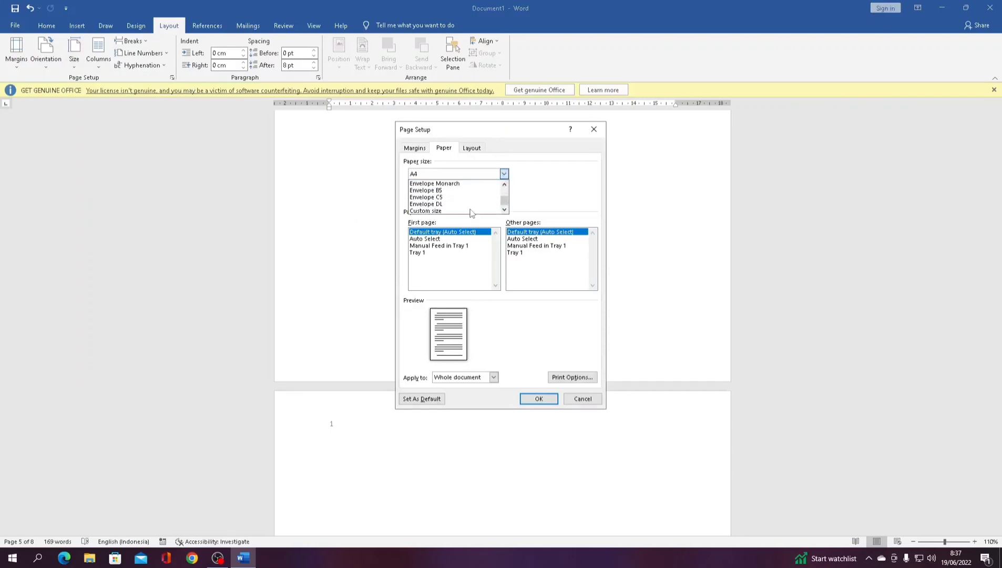
{"action": "left_click", "coordinate": [472, 211]}
{"action": "left_click_drag", "start_coordinate": [459, 198], "coordinate": [409, 201]}
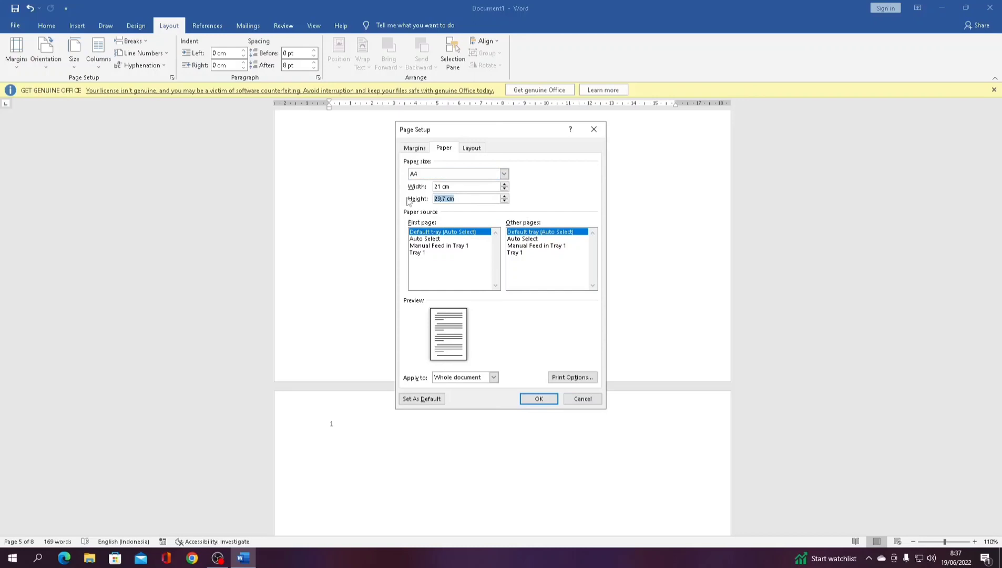
{"action": "type", "text": "33"}
{"action": "type", "text": " CM"}
{"action": "type", "text": "="}
- Try applying the 33 cm height, dismiss the invalid-measurement warning, and close Page Setup unapplied
{"action": "left_click", "coordinate": [423, 173]}
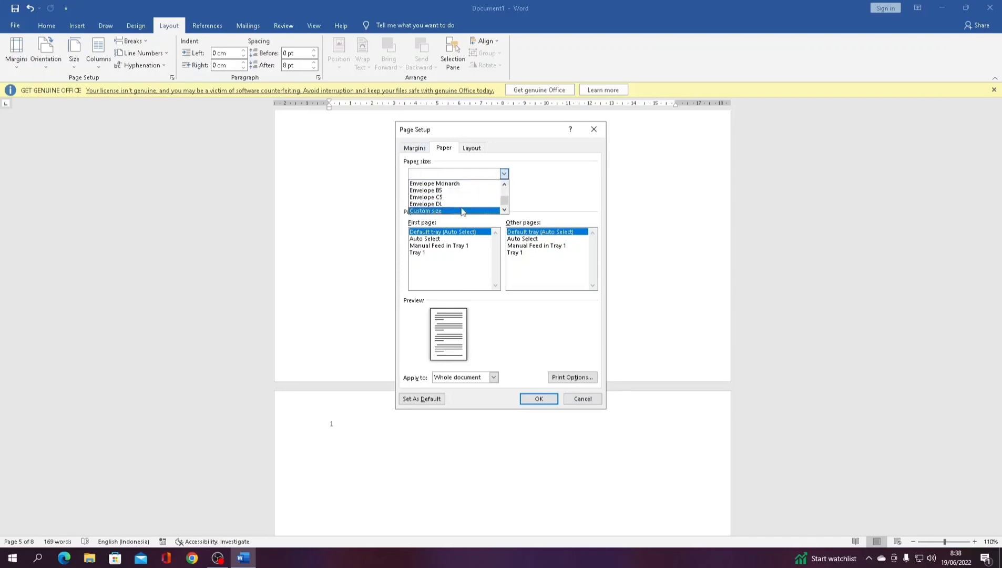
{"action": "left_click", "coordinate": [464, 211]}
{"action": "left_click", "coordinate": [537, 401]}
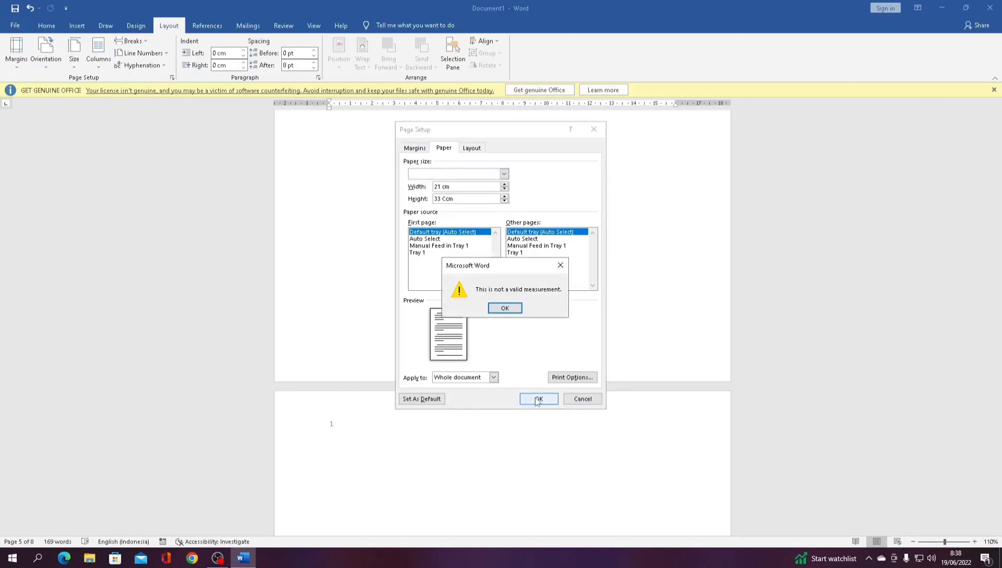
{"action": "left_click", "coordinate": [504, 309]}
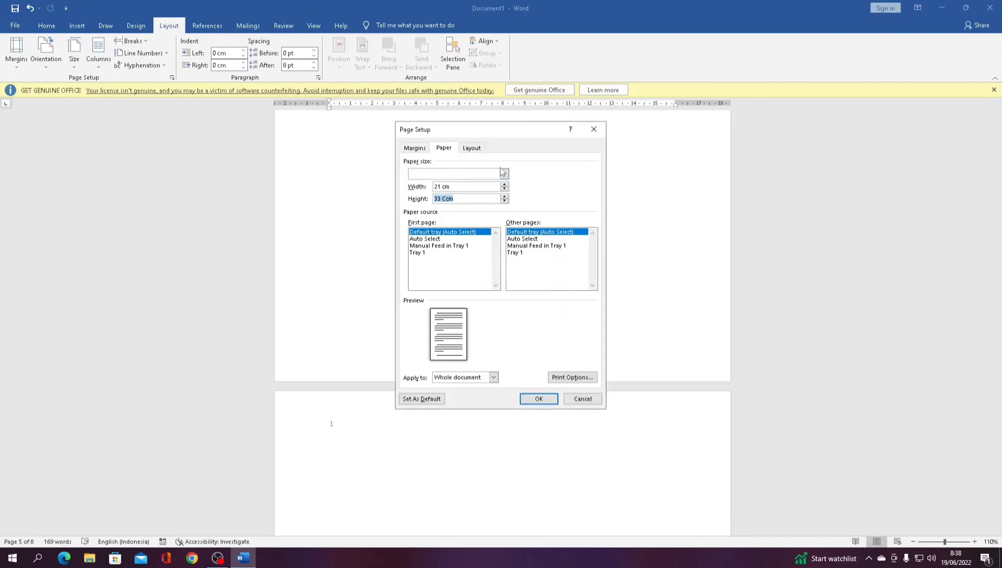
{"action": "left_click", "coordinate": [591, 130]}
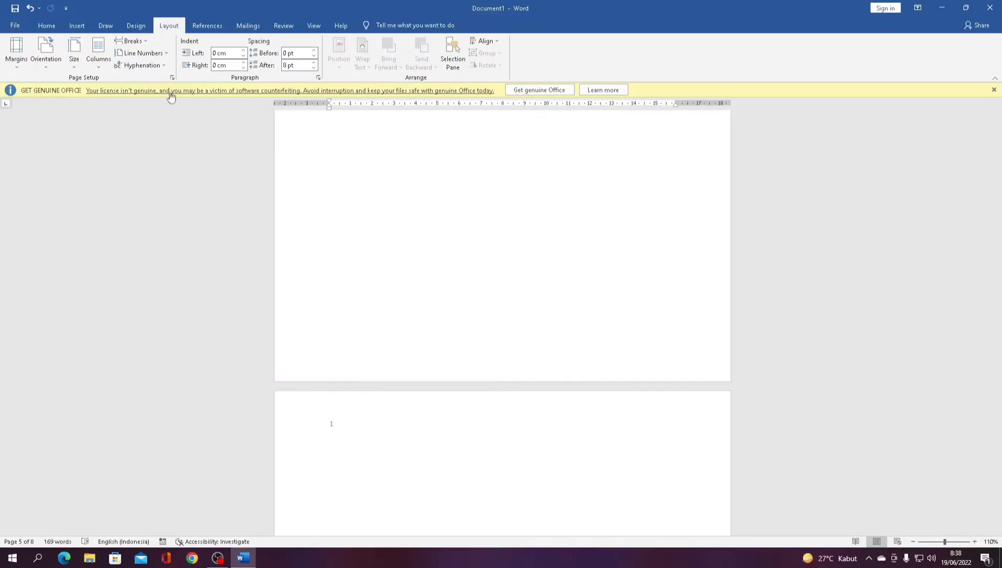
- Set custom margins of 4 cm top, left and right with a 3 cm bottom
{"action": "left_click", "coordinate": [16, 68]}
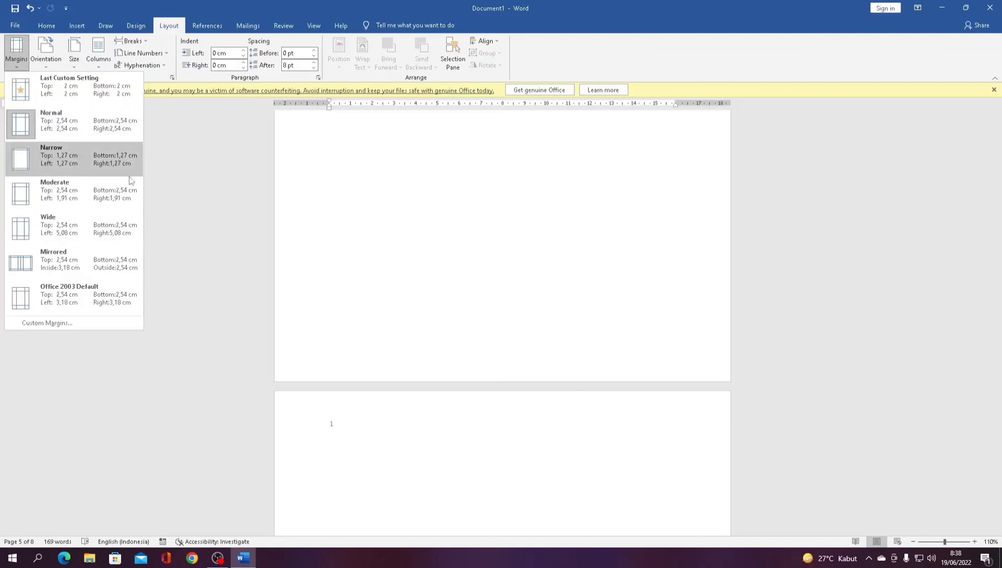
{"action": "left_click", "coordinate": [85, 326]}
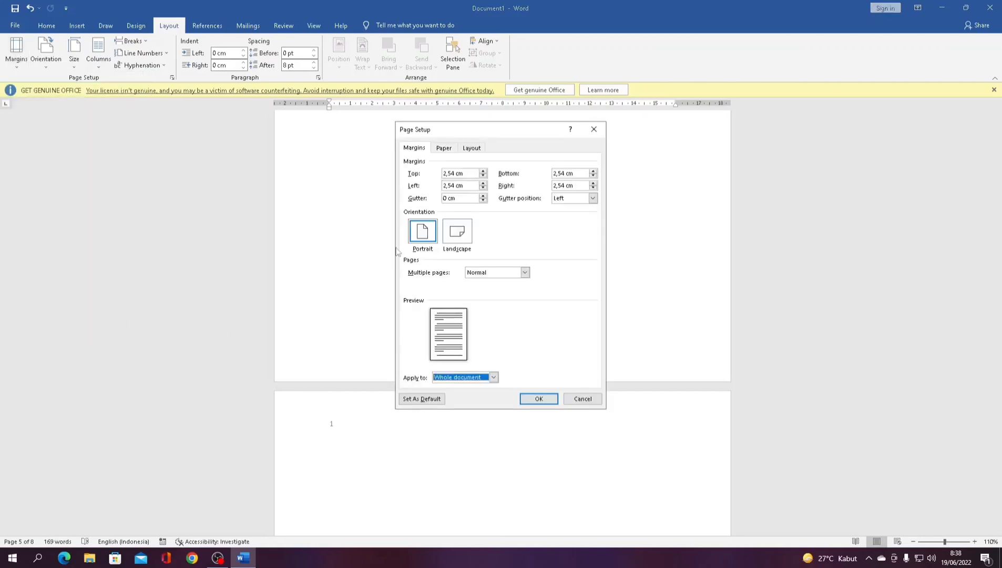
{"action": "type", "text": "4"}
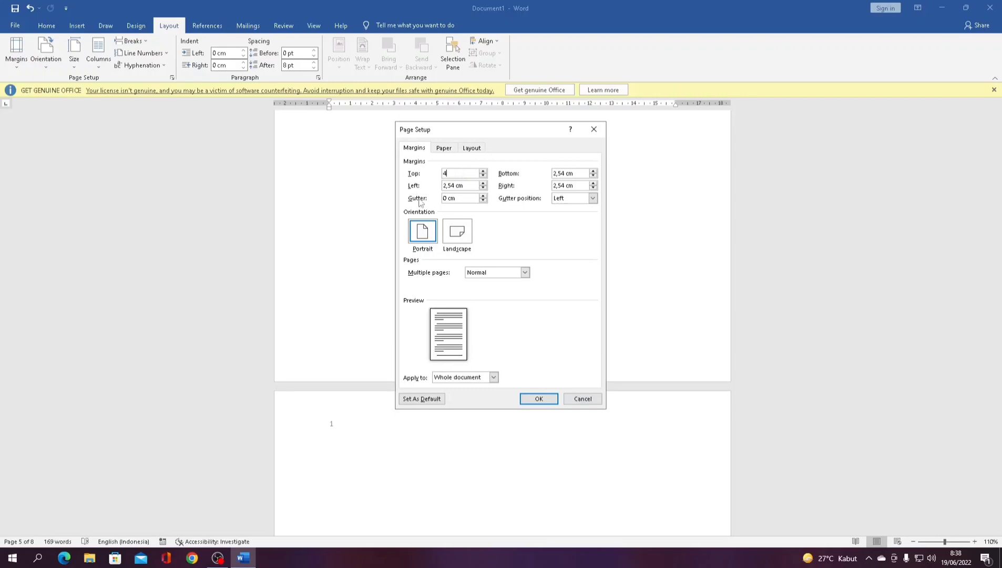
{"action": "key", "text": "Tab"}
{"action": "type", "text": "4"}
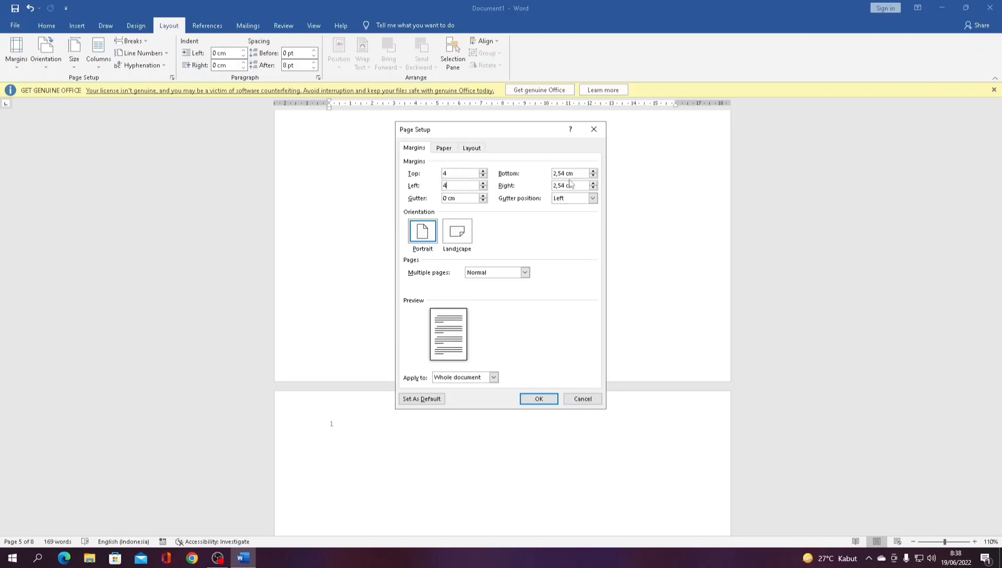
{"action": "double_click", "coordinate": [570, 174]}
{"action": "type", "text": "4"}
{"action": "key", "text": "Tab"}
{"action": "left_click", "coordinate": [554, 174]}
{"action": "type", "text": "3"}
{"action": "double_click", "coordinate": [581, 185]}
{"action": "type", "text": "4"}
{"action": "left_click", "coordinate": [538, 399]}
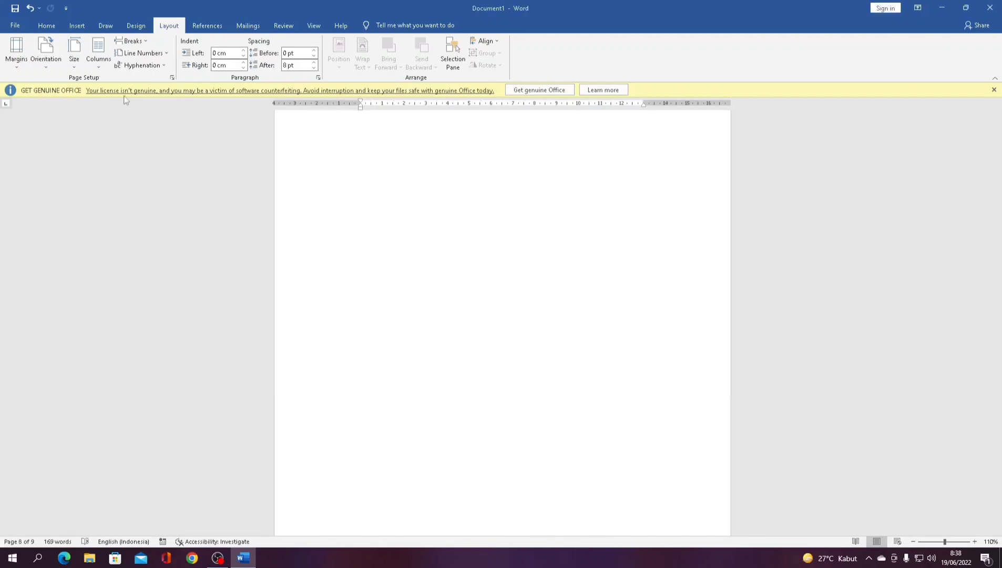
- Select the story paragraphs beginning 'Suatu saat kami' on page 1 and split them into three columns
{"action": "left_click", "coordinate": [96, 68]}
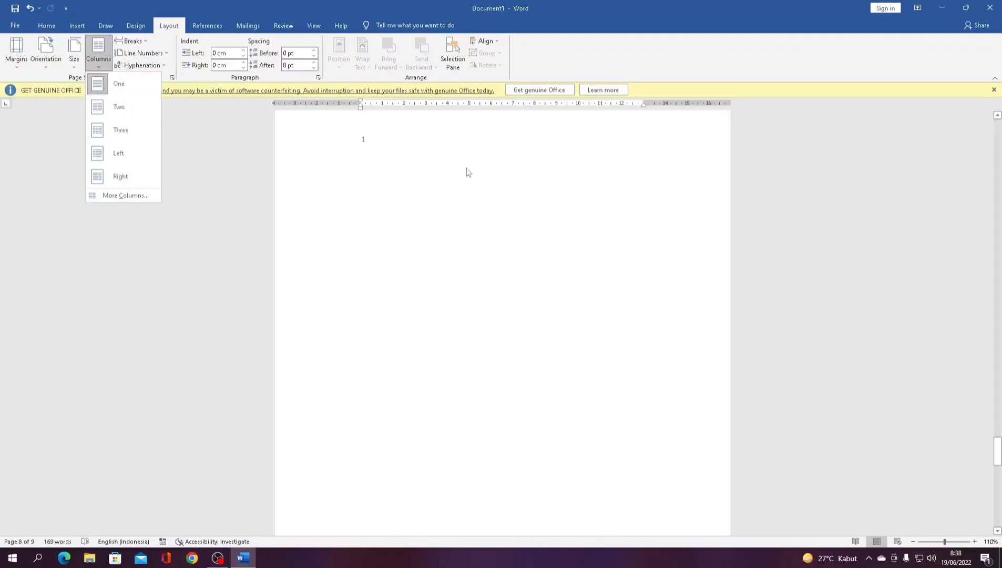
{"action": "scroll", "coordinate": [468, 172], "scroll_direction": "up", "scroll_amount": 3}
{"action": "left_click_drag", "start_coordinate": [998, 444], "coordinate": [998, 153]}
{"action": "scroll", "coordinate": [641, 276], "scroll_direction": "down", "scroll_amount": 2}
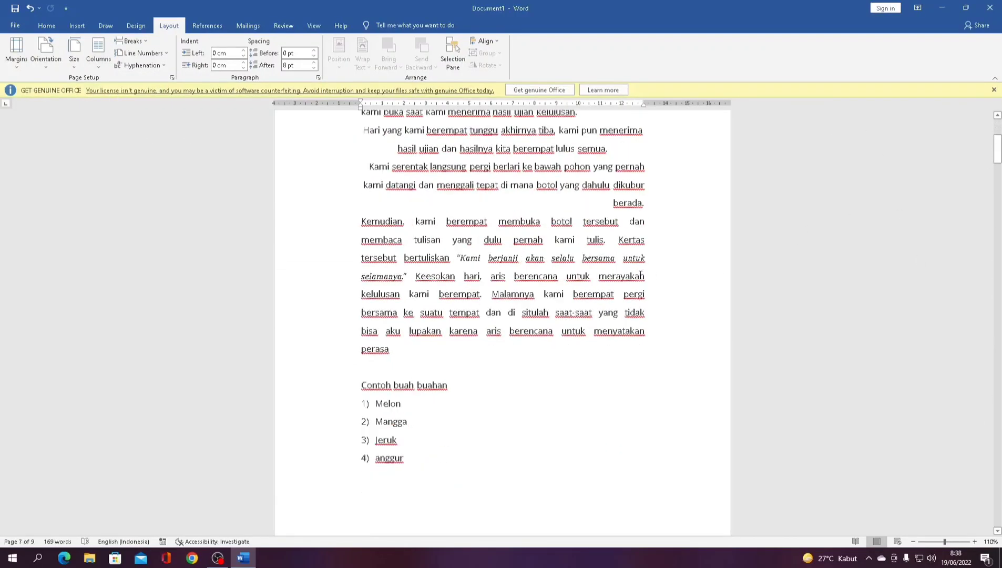
{"action": "scroll", "coordinate": [641, 276], "scroll_direction": "up", "scroll_amount": 2}
{"action": "left_click_drag", "start_coordinate": [361, 165], "coordinate": [645, 439]}
{"action": "left_click", "coordinate": [104, 68]}
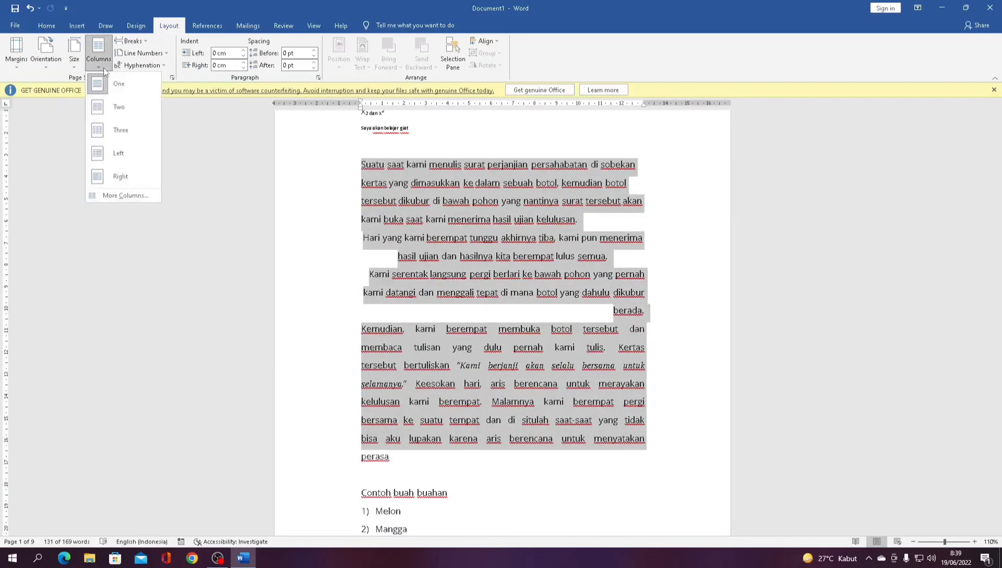
{"action": "left_click", "coordinate": [115, 126]}
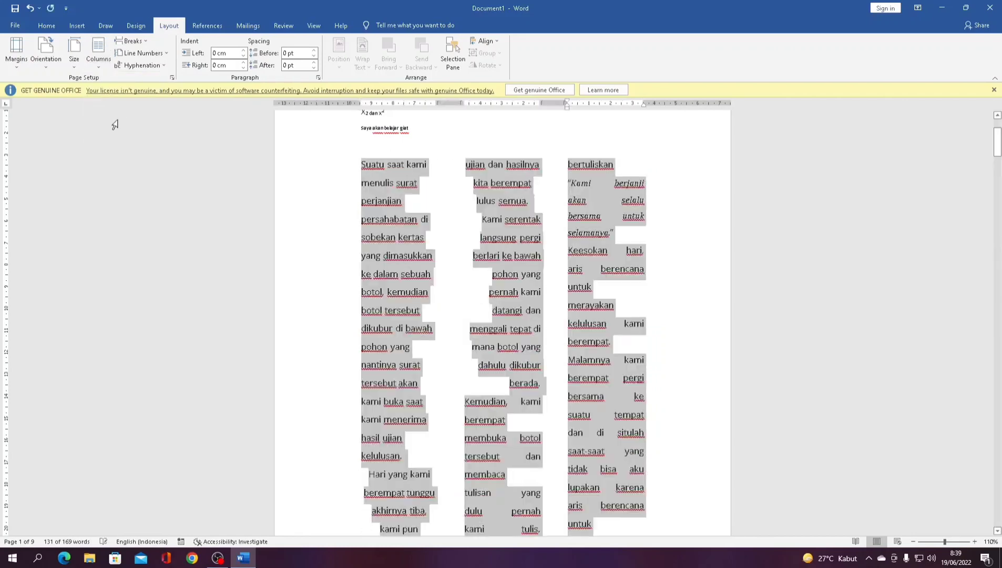
{"action": "left_click", "coordinate": [359, 163]}
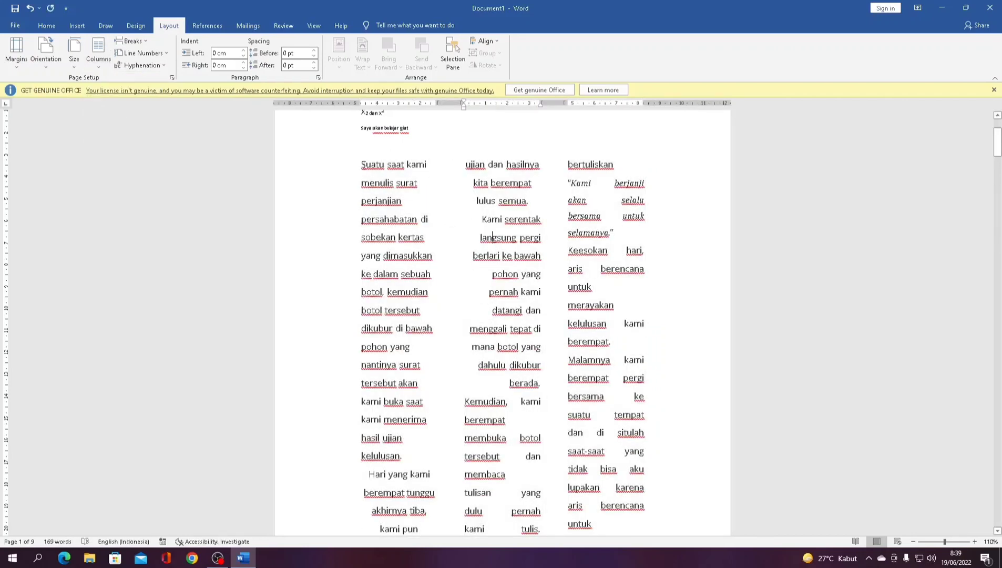
- Reselect and deselect the three-column story, scrolling to review its layout
{"action": "left_click_drag", "start_coordinate": [364, 165], "coordinate": [700, 502]}
{"action": "left_click", "coordinate": [441, 263]}
{"action": "scroll", "coordinate": [468, 246], "scroll_direction": "up", "scroll_amount": 2}
{"action": "scroll", "coordinate": [474, 245], "scroll_direction": "down", "scroll_amount": 7}
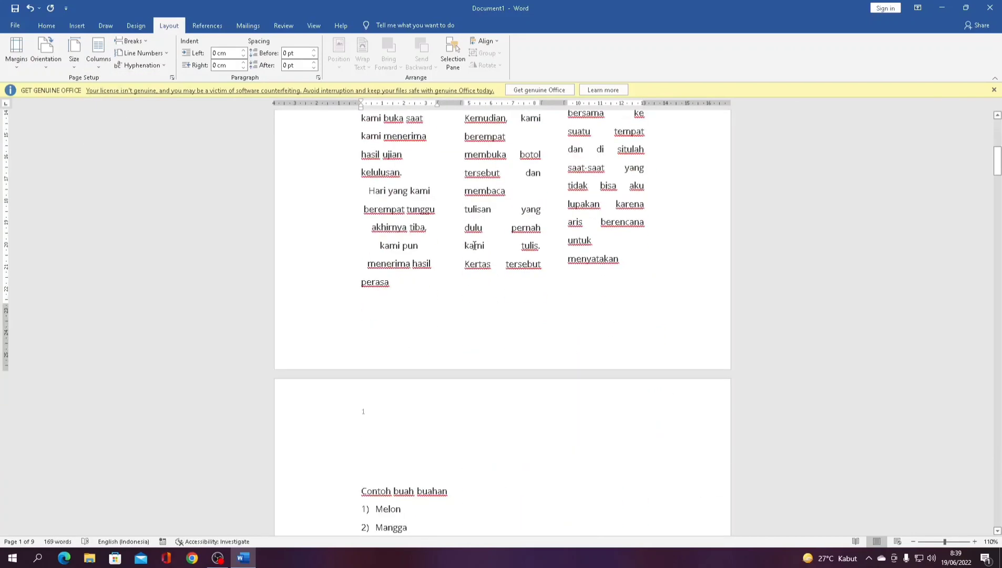
{"action": "scroll", "coordinate": [475, 245], "scroll_direction": "down", "scroll_amount": 2}
{"action": "scroll", "coordinate": [478, 243], "scroll_direction": "up", "scroll_amount": 6}
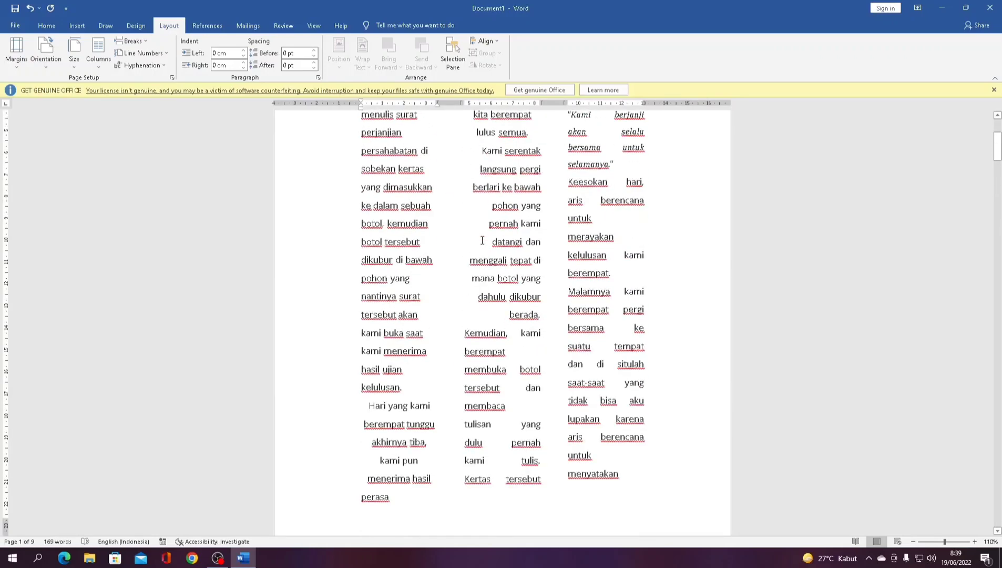
{"action": "scroll", "coordinate": [482, 240], "scroll_direction": "up", "scroll_amount": 3}
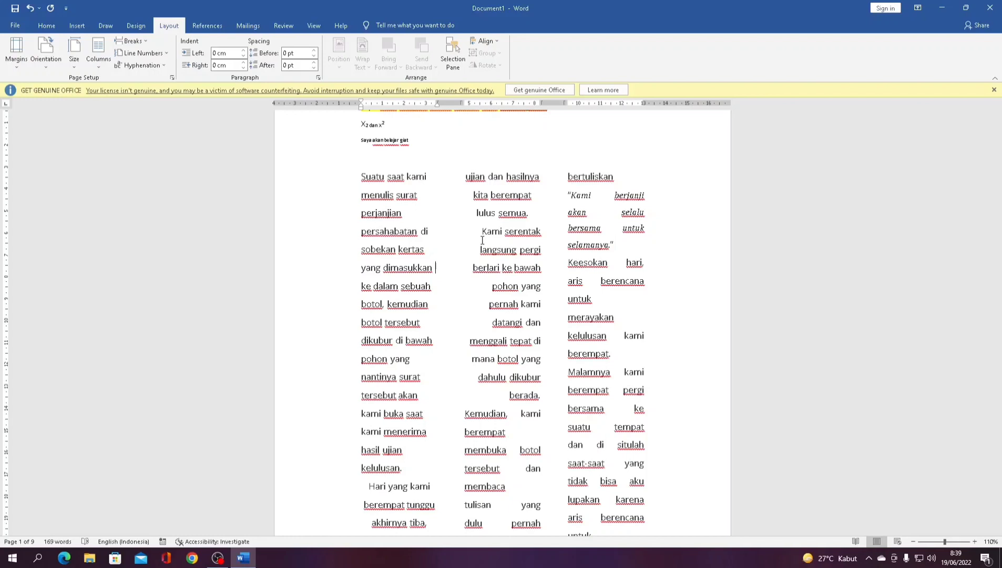
- Browse the References and Mailings tools, ending on the Review commands for commenting
{"action": "left_click", "coordinate": [224, 29]}
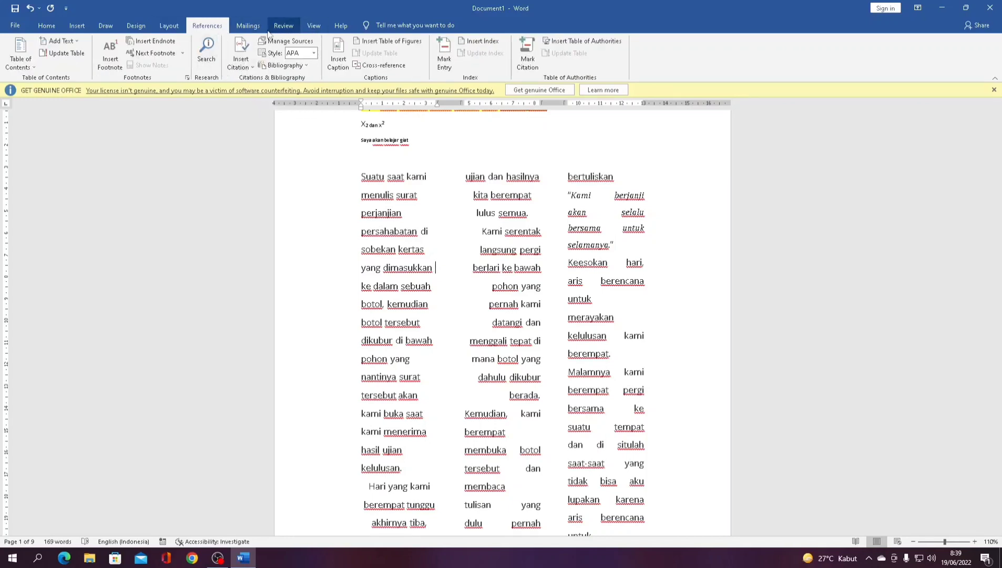
{"action": "left_click", "coordinate": [247, 26]}
{"action": "left_click", "coordinate": [207, 26]}
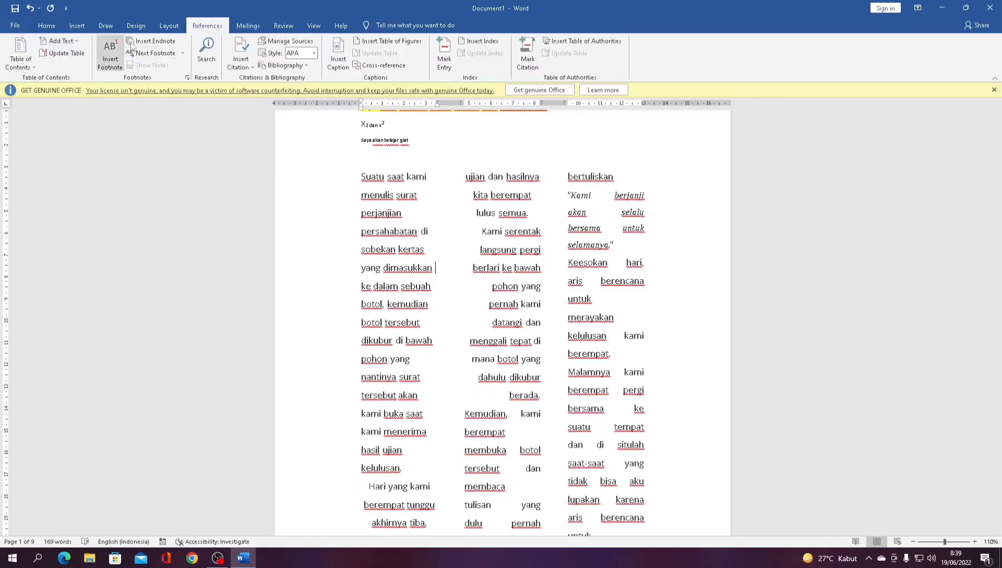
{"action": "left_click", "coordinate": [245, 31]}
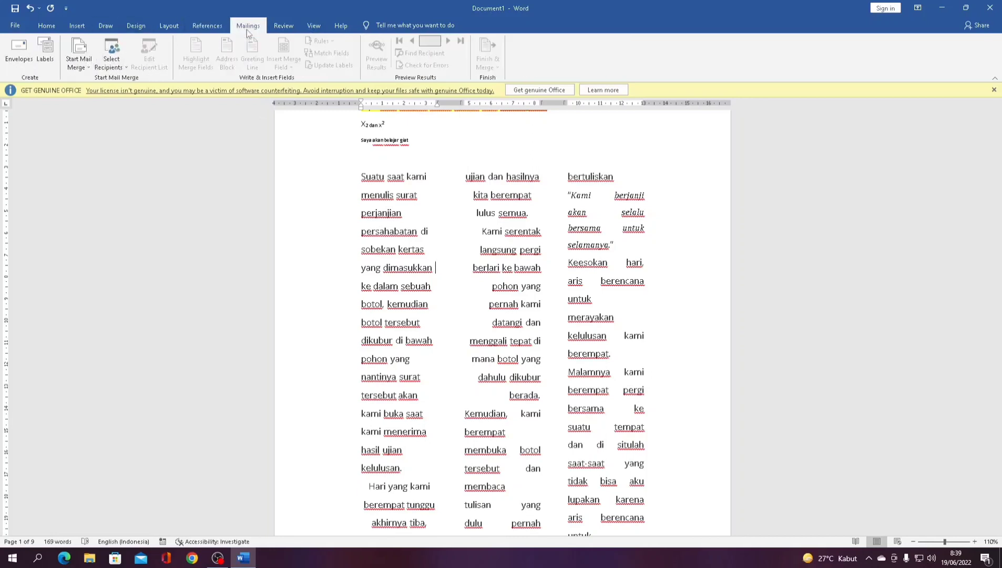
{"action": "left_click", "coordinate": [275, 28]}
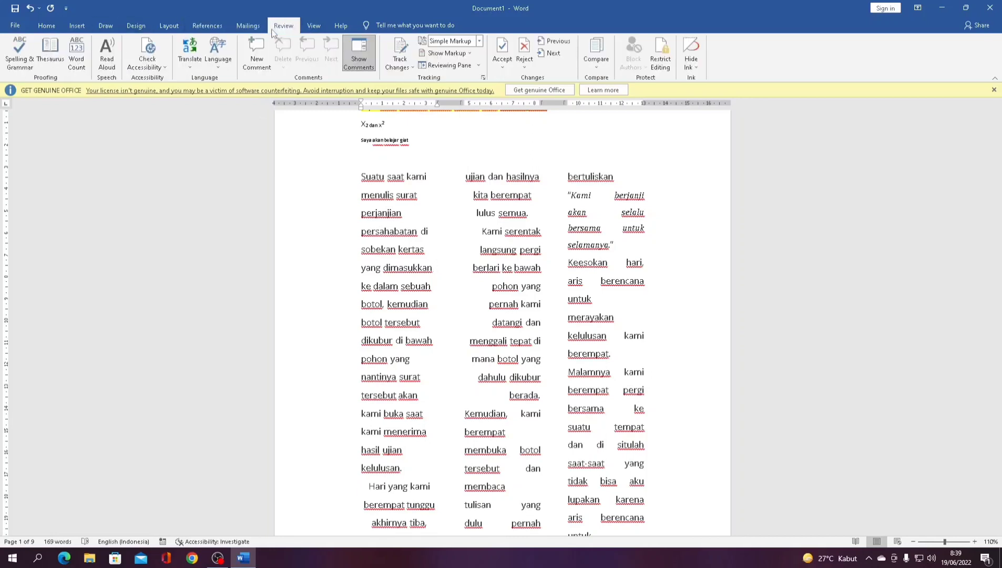
{"action": "scroll", "coordinate": [409, 168], "scroll_direction": "up", "scroll_amount": 2}
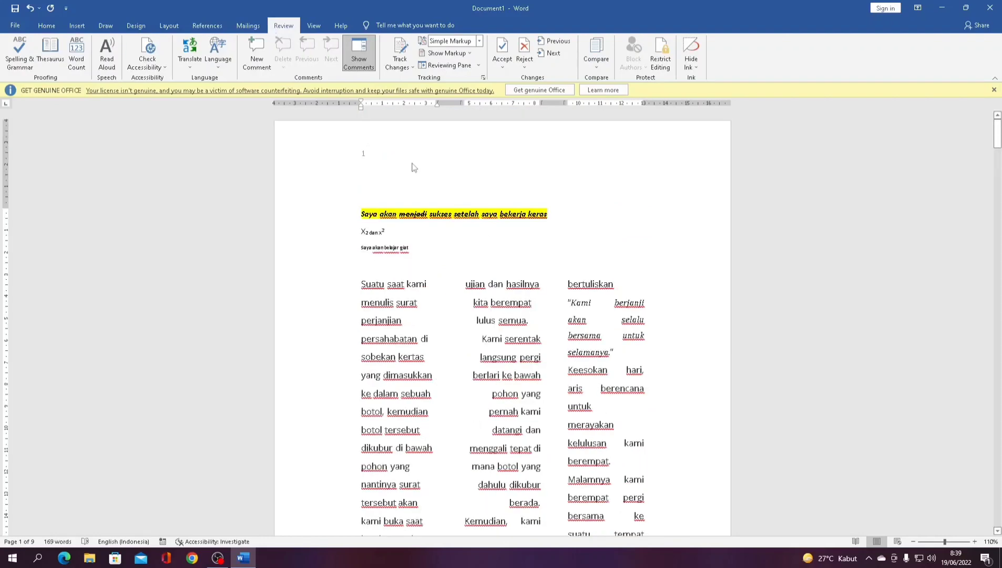
{"action": "scroll", "coordinate": [412, 166], "scroll_direction": "down", "scroll_amount": 2}
{"action": "scroll", "coordinate": [412, 165], "scroll_direction": "up", "scroll_amount": 2}
{"action": "left_click_drag", "start_coordinate": [360, 277], "coordinate": [424, 321]}
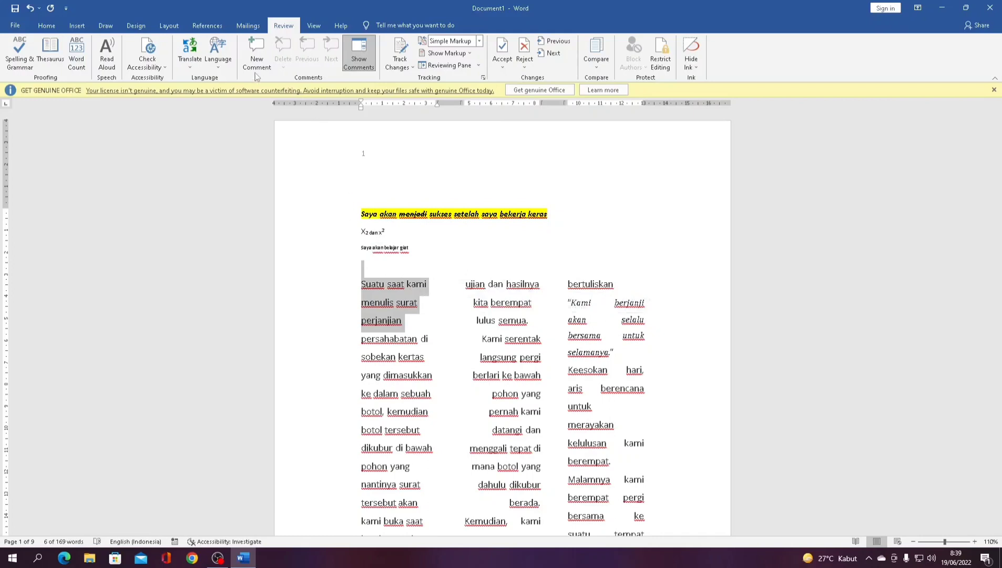
{"action": "left_click", "coordinate": [256, 53]}
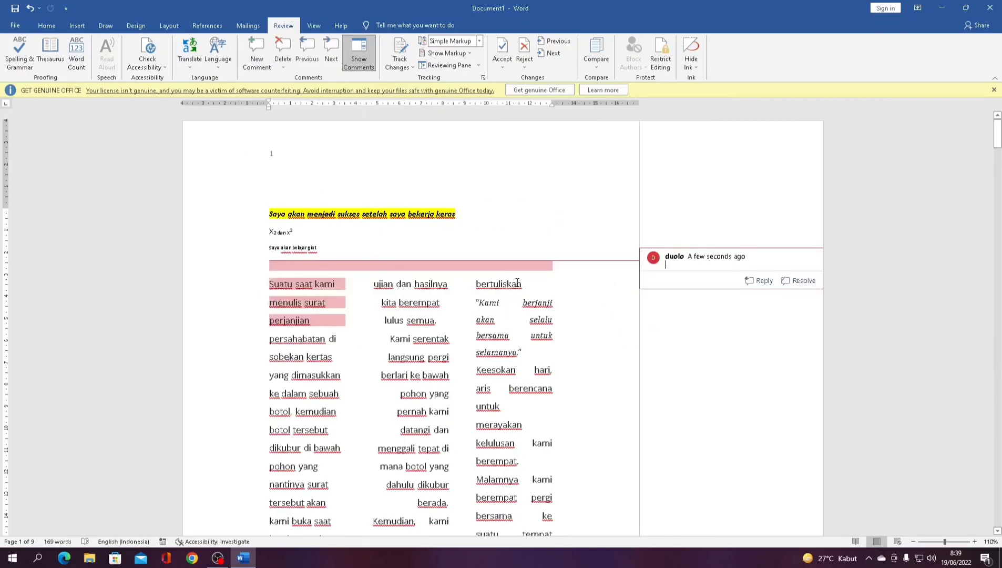
{"action": "type", "text": "kurangi"}
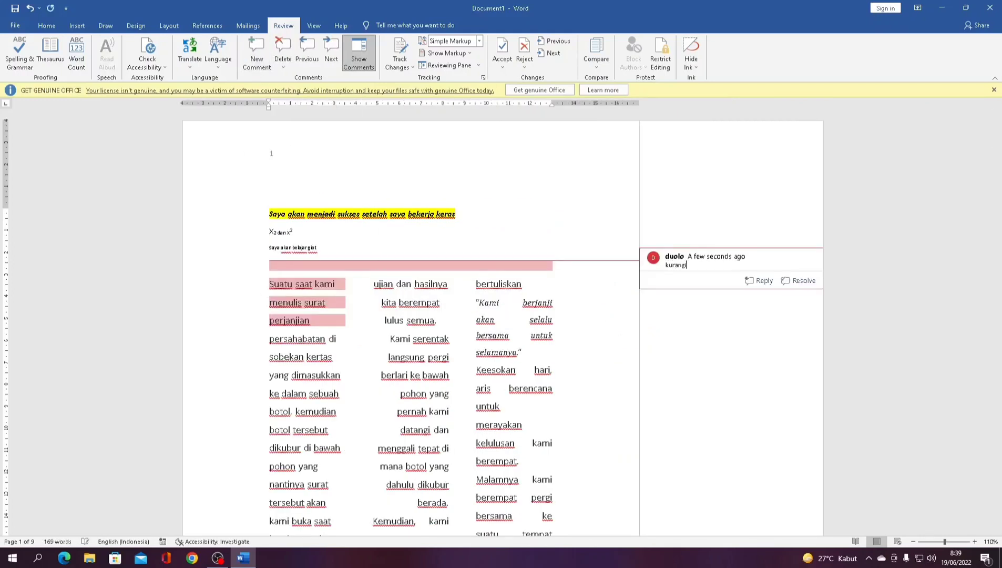
{"action": "key", "text": "BackSpace"}
{"action": "key", "text": "BackSpace"}
{"action": "key", "text": "BackSpace"}
{"action": "key", "text": "BackSpace"}
{"action": "key", "text": "BackSpace"}
{"action": "type", "text": "hapus kata"}
{"action": "left_click", "coordinate": [667, 335]}
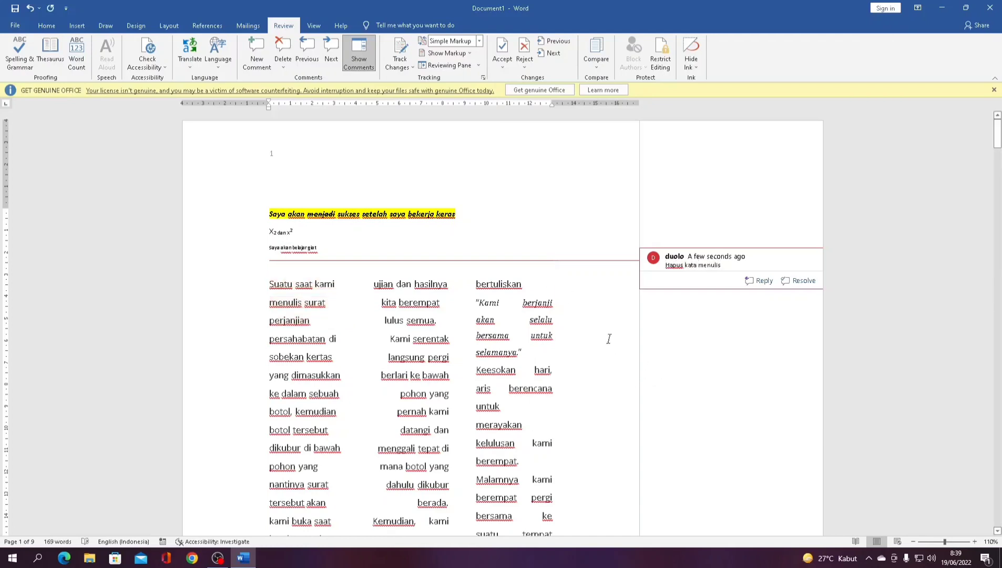
{"action": "left_click", "coordinate": [667, 263]}
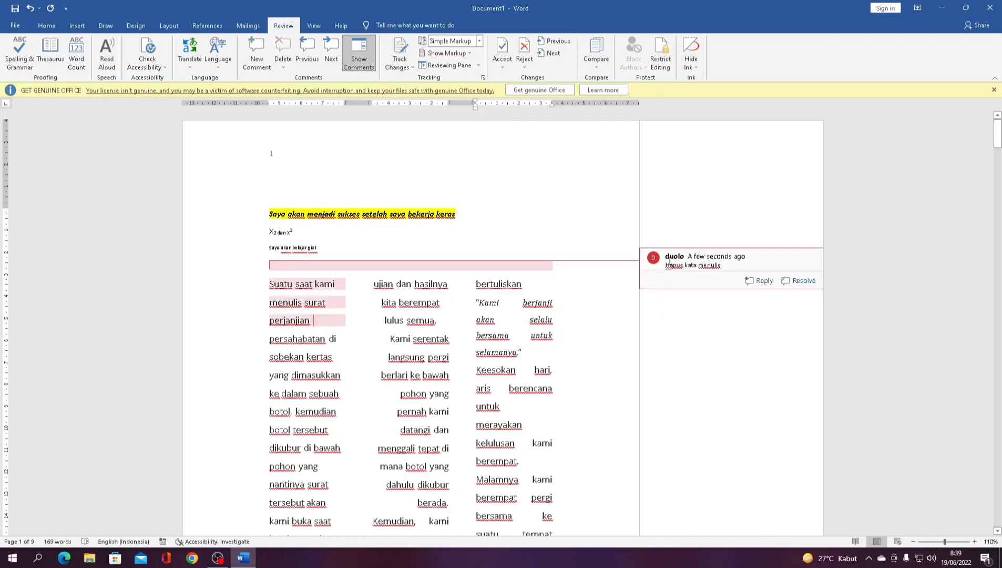
{"action": "left_click", "coordinate": [327, 326]}
{"action": "mouse_move", "coordinate": [323, 289]}
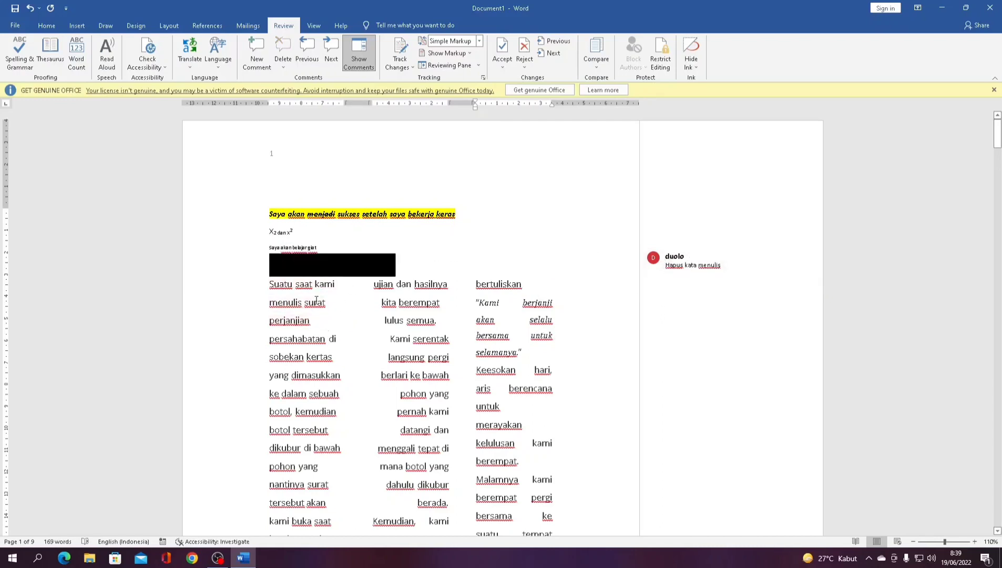
{"action": "left_click", "coordinate": [283, 67]}
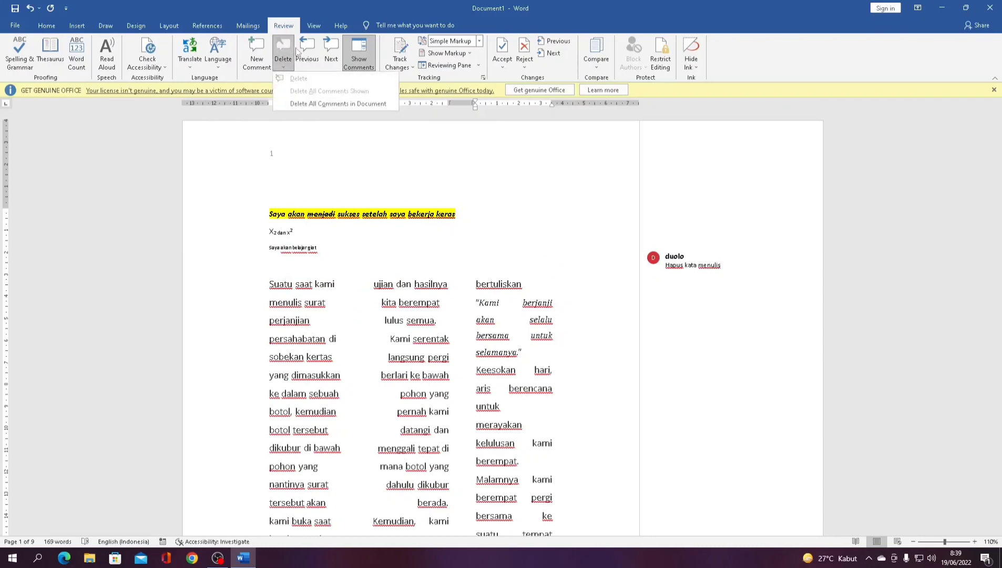
{"action": "left_click", "coordinate": [304, 106]}
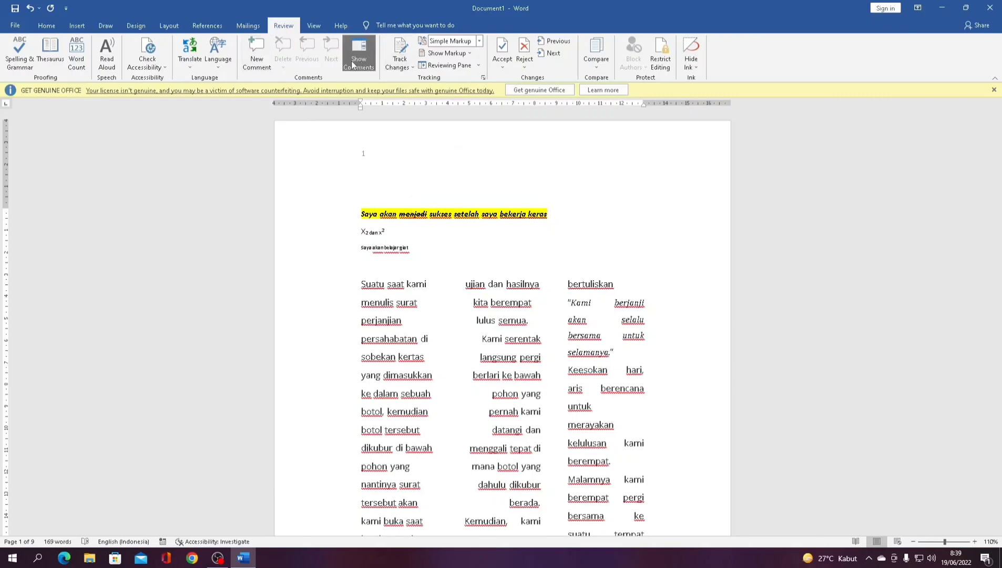
- Toggle page gridlines on and off, then open Word Options from the File menu
{"action": "left_click", "coordinate": [312, 27]}
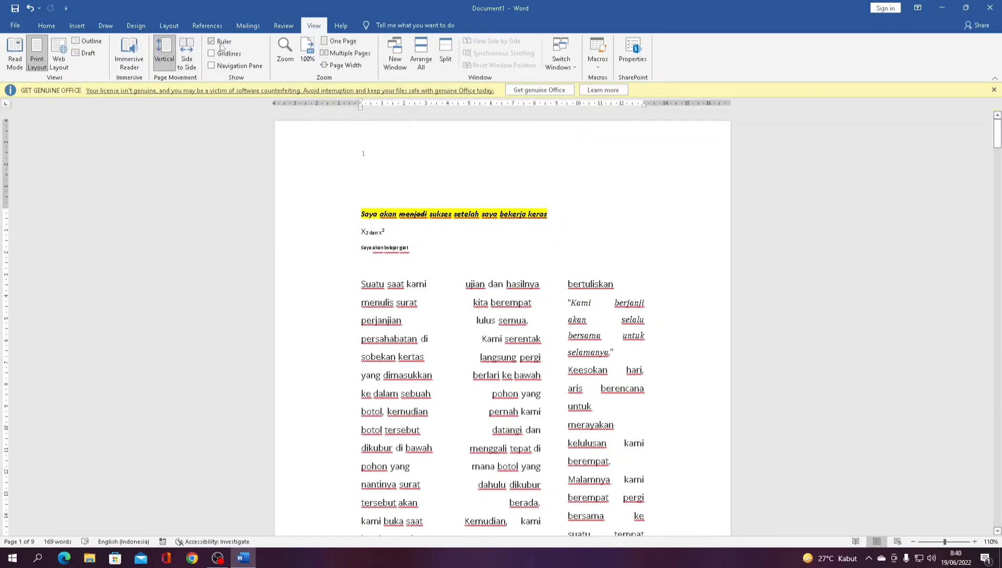
{"action": "left_click", "coordinate": [226, 54]}
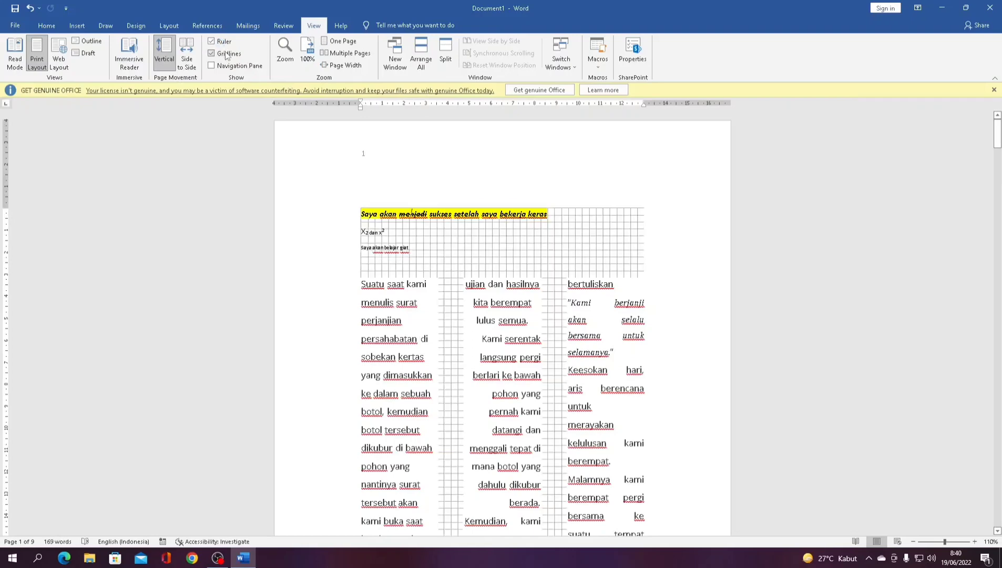
{"action": "scroll", "coordinate": [501, 296], "scroll_direction": "down", "scroll_amount": 3}
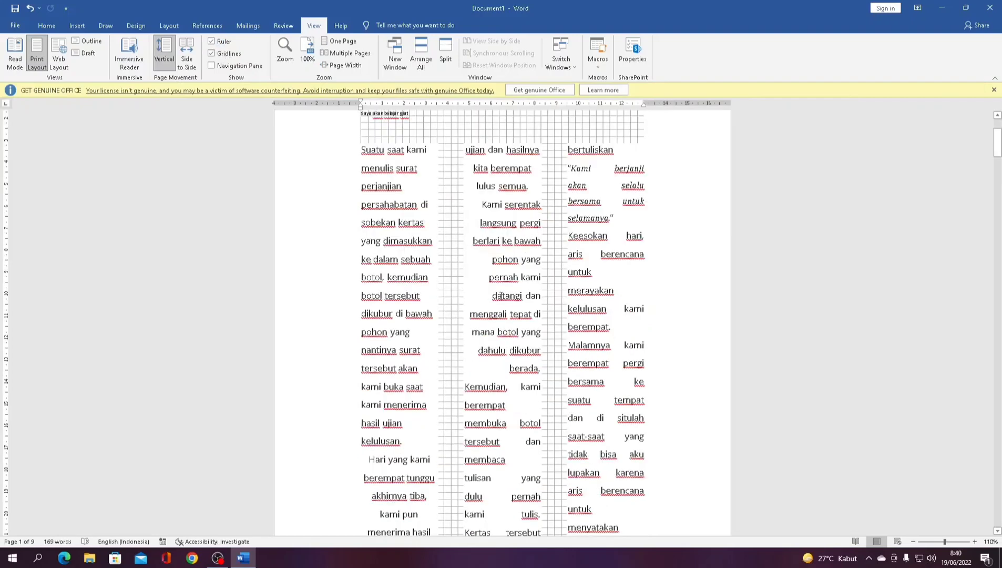
{"action": "left_click", "coordinate": [231, 55]}
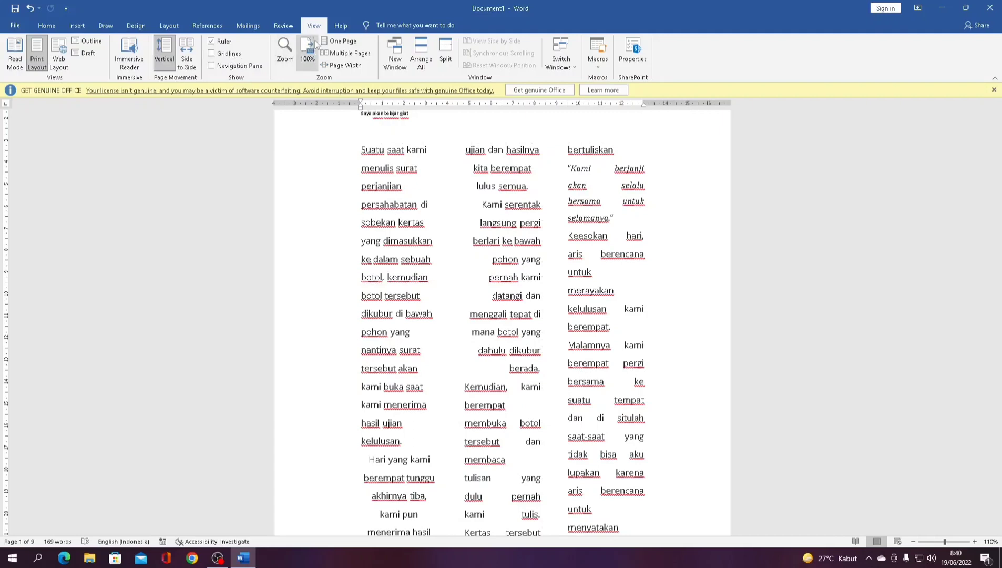
{"action": "left_click", "coordinate": [28, 27]}
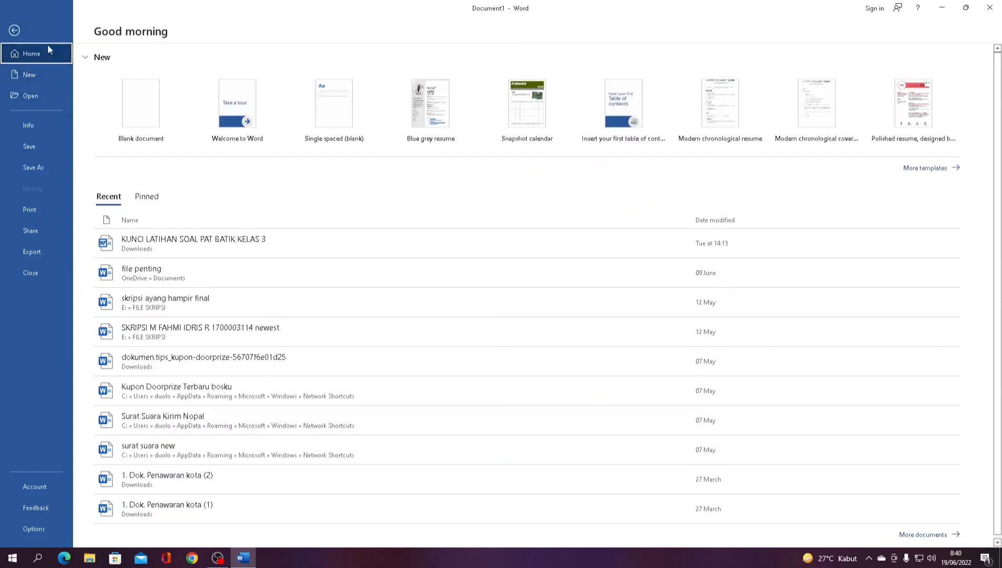
{"action": "left_click", "coordinate": [71, 529]}
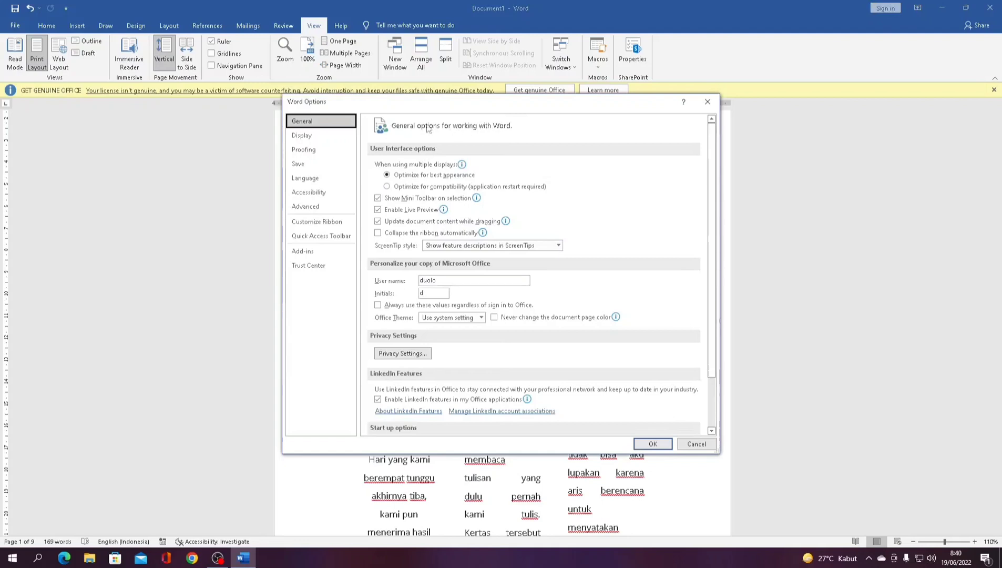
- Browse Display, Proofing and Language options, then select the 1-minute AutoRecover interval under Save
{"action": "left_click", "coordinate": [338, 136]}
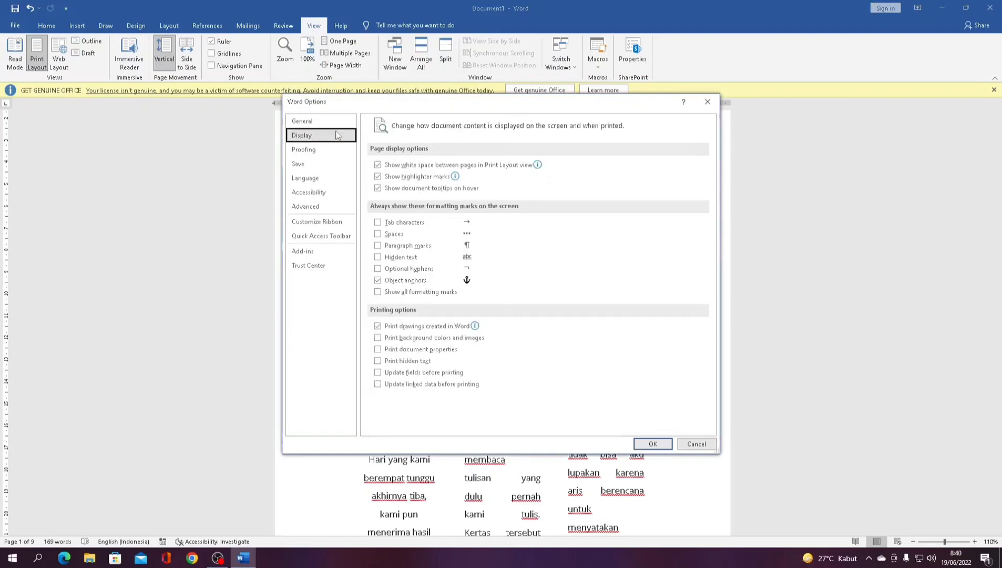
{"action": "left_click", "coordinate": [329, 153]}
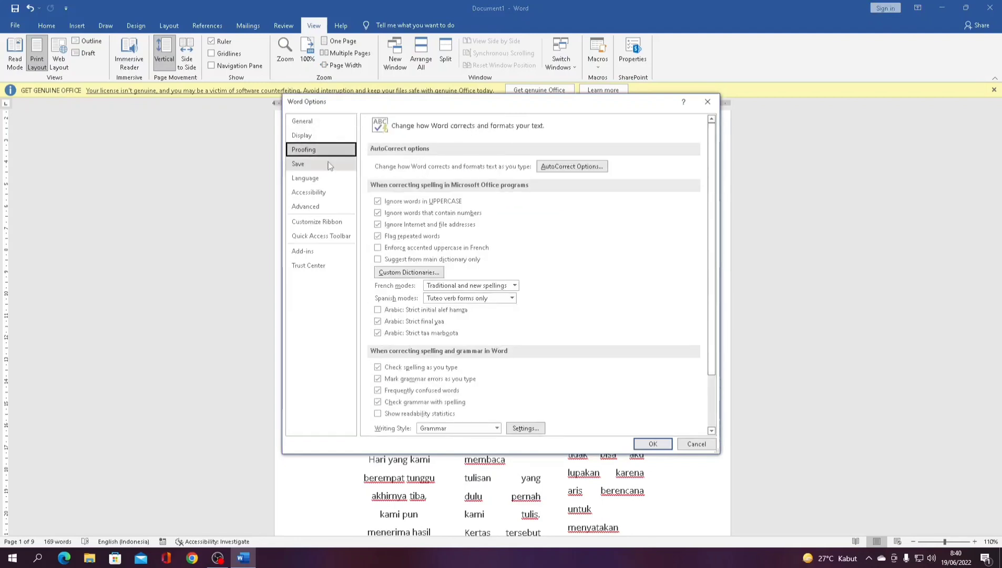
{"action": "left_click", "coordinate": [331, 179]}
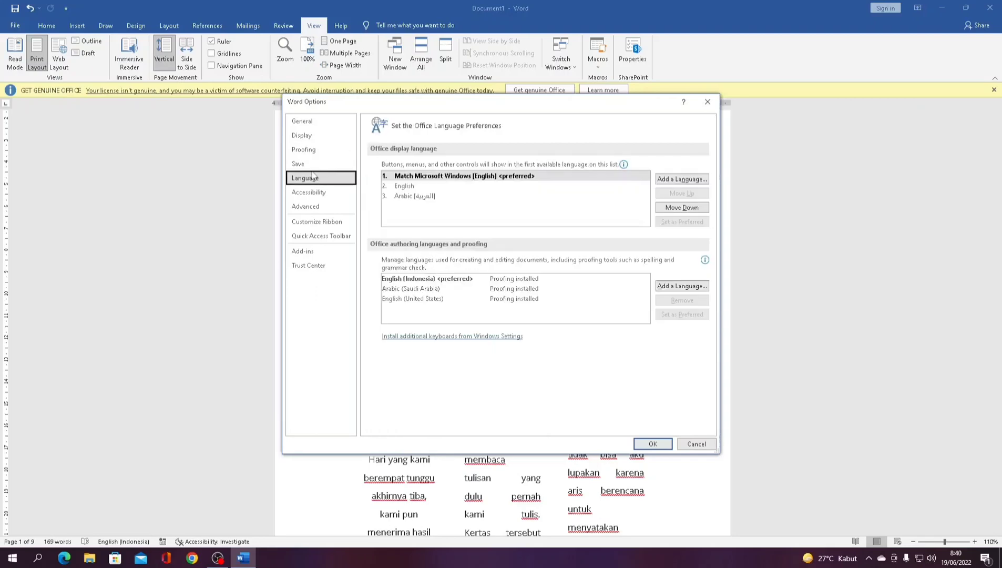
{"action": "left_click", "coordinate": [300, 165]}
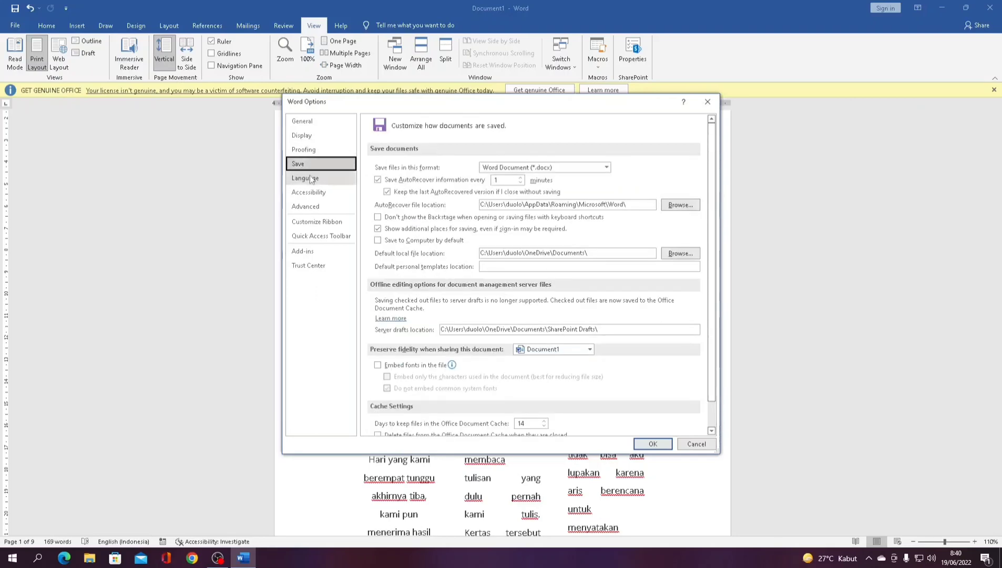
{"action": "left_click", "coordinate": [311, 179]}
{"action": "left_click", "coordinate": [315, 163]}
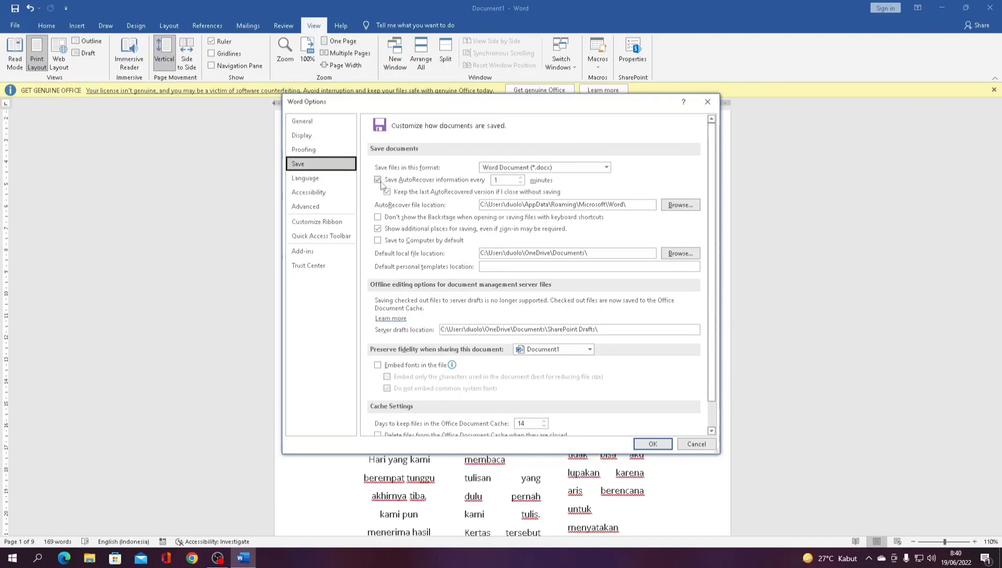
{"action": "left_click", "coordinate": [506, 180]}
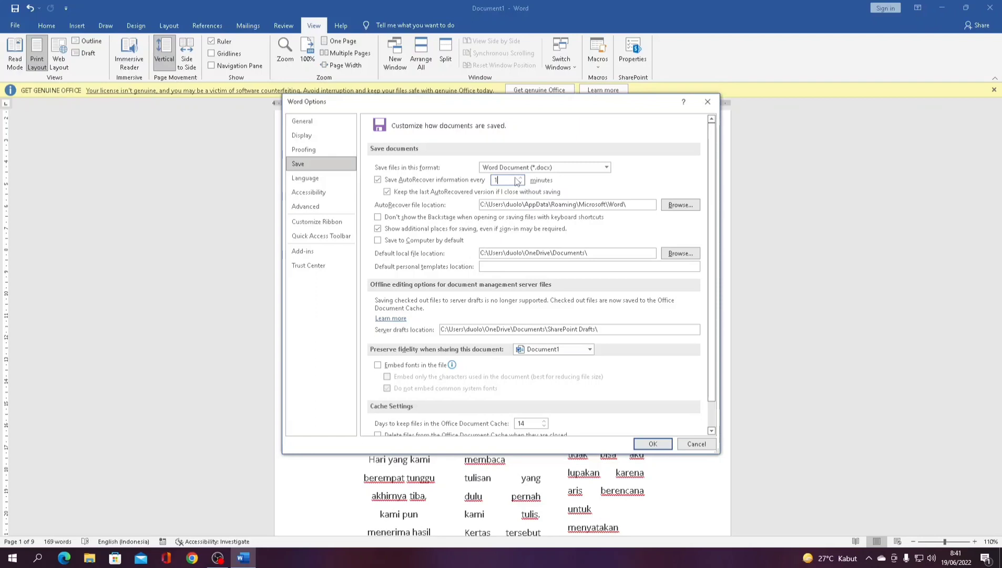
- Try adding a display language under Language, decline the language pack prompt, and close Word Options
{"action": "left_click", "coordinate": [322, 178]}
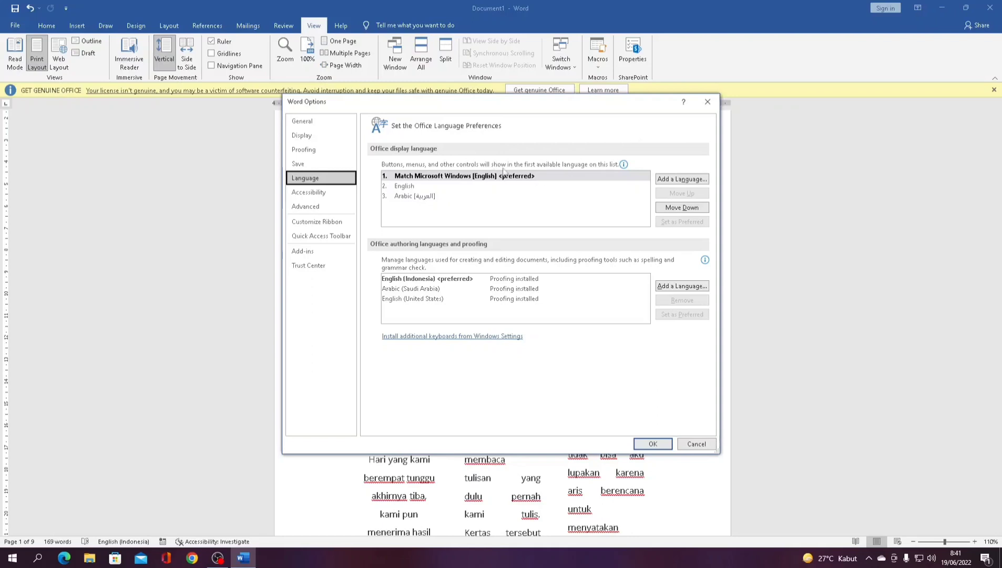
{"action": "left_click", "coordinate": [686, 181]}
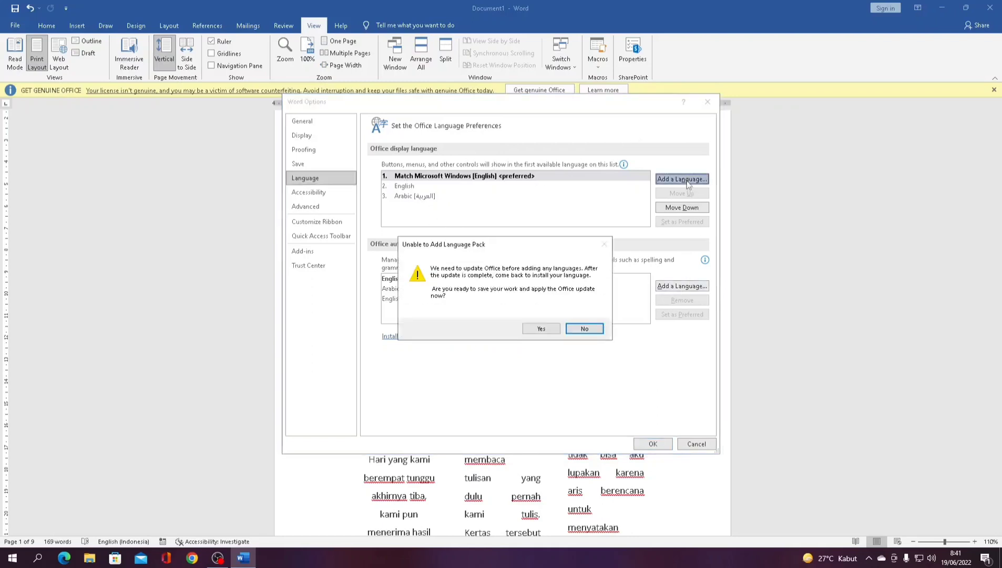
{"action": "left_click", "coordinate": [583, 329]}
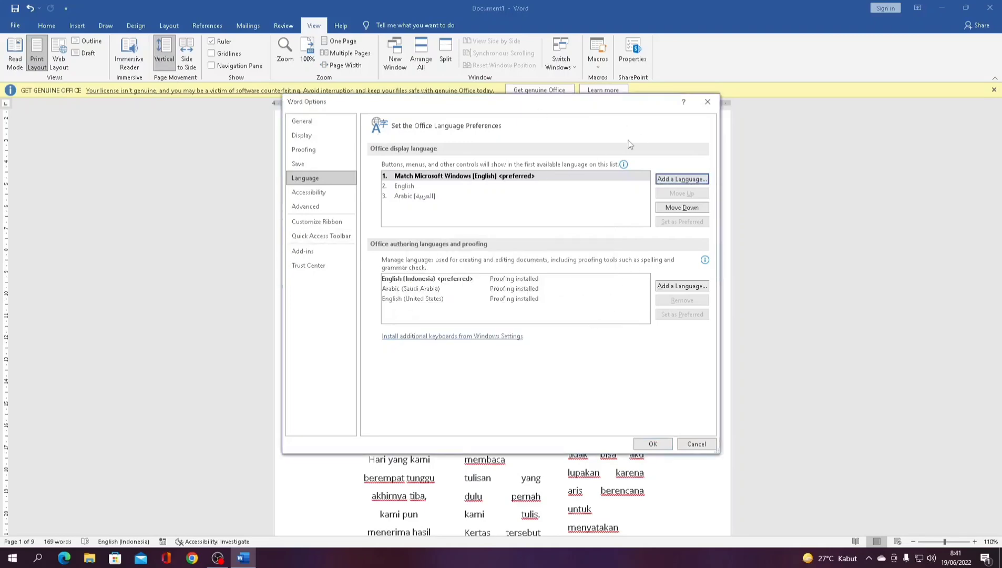
{"action": "left_click", "coordinate": [702, 107]}
- Create a new blank document from File > New
{"action": "left_click", "coordinate": [15, 25]}
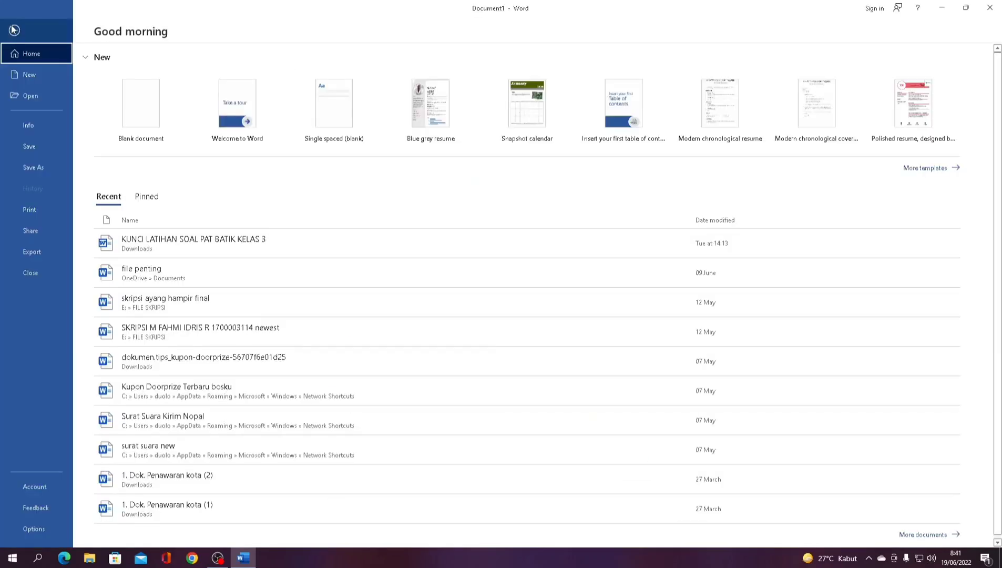
{"action": "left_click", "coordinate": [36, 77]}
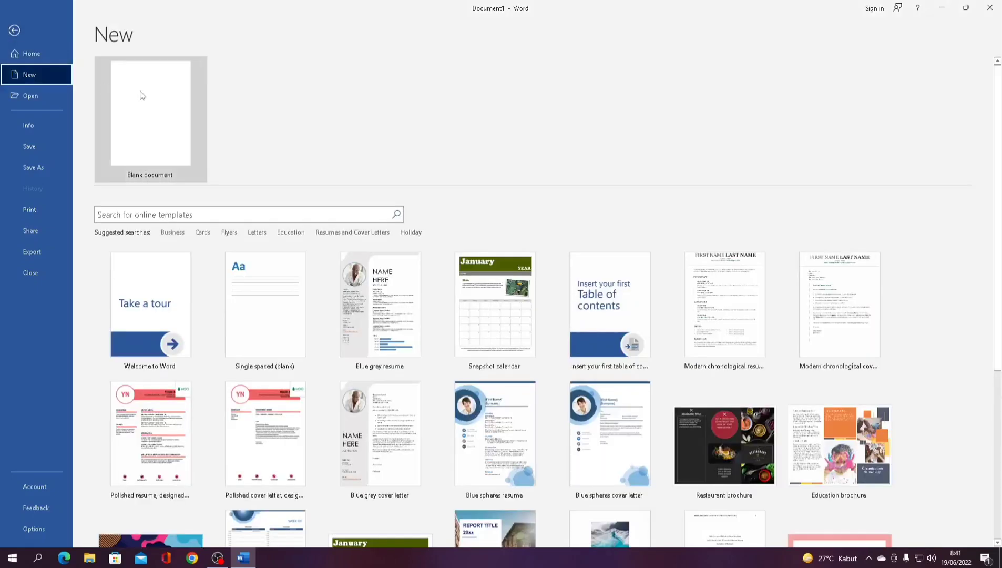
{"action": "left_click", "coordinate": [141, 95]}
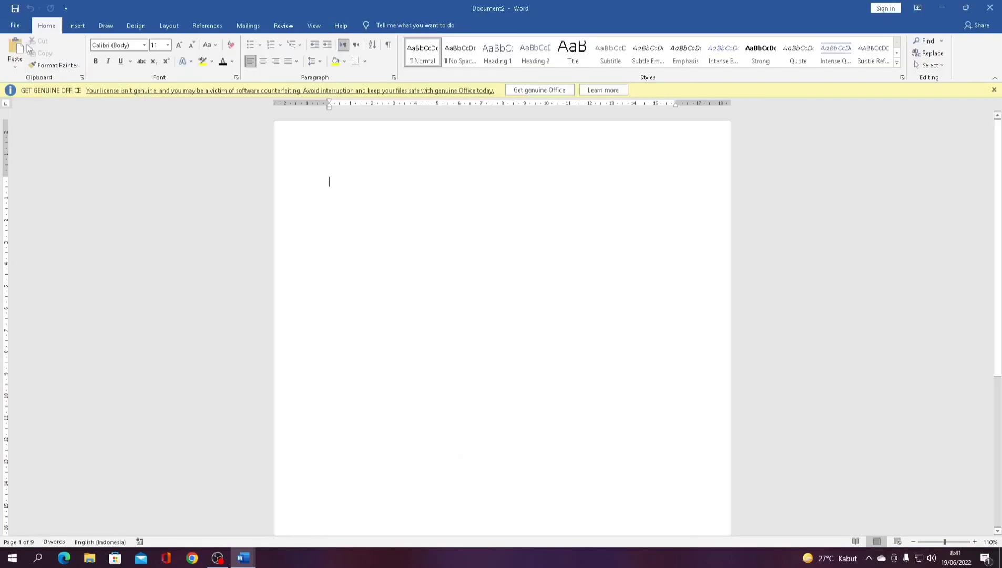
- Browse the Open, Info and Save As pages, cancel the Browse dialog, and reach Print
{"action": "left_click", "coordinate": [15, 25]}
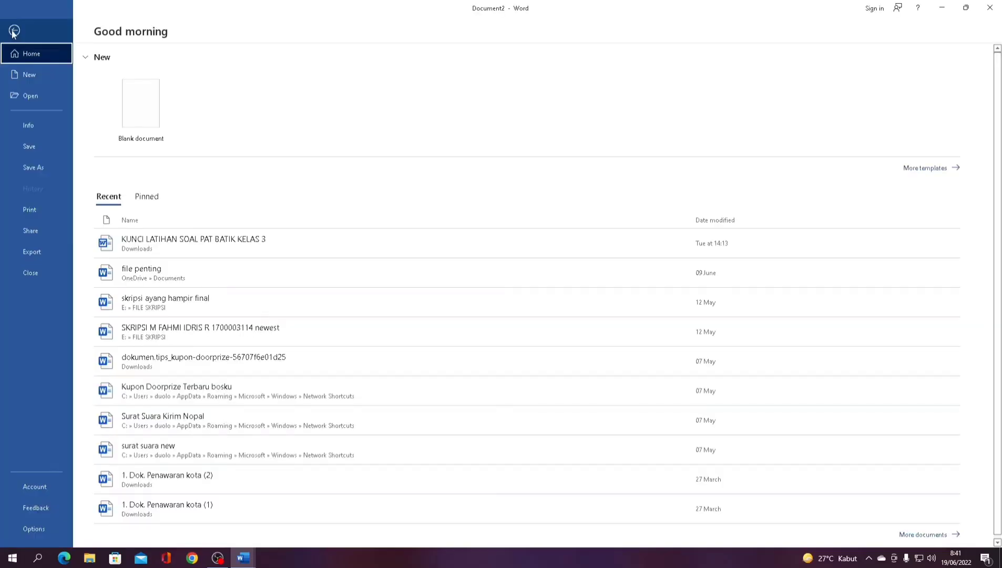
{"action": "left_click", "coordinate": [44, 96]}
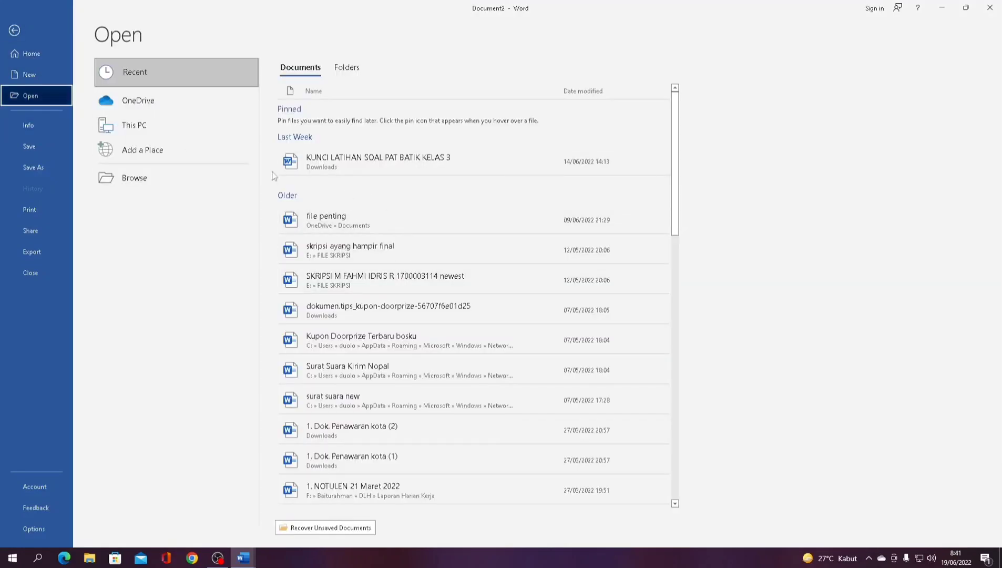
{"action": "left_click", "coordinate": [42, 133]}
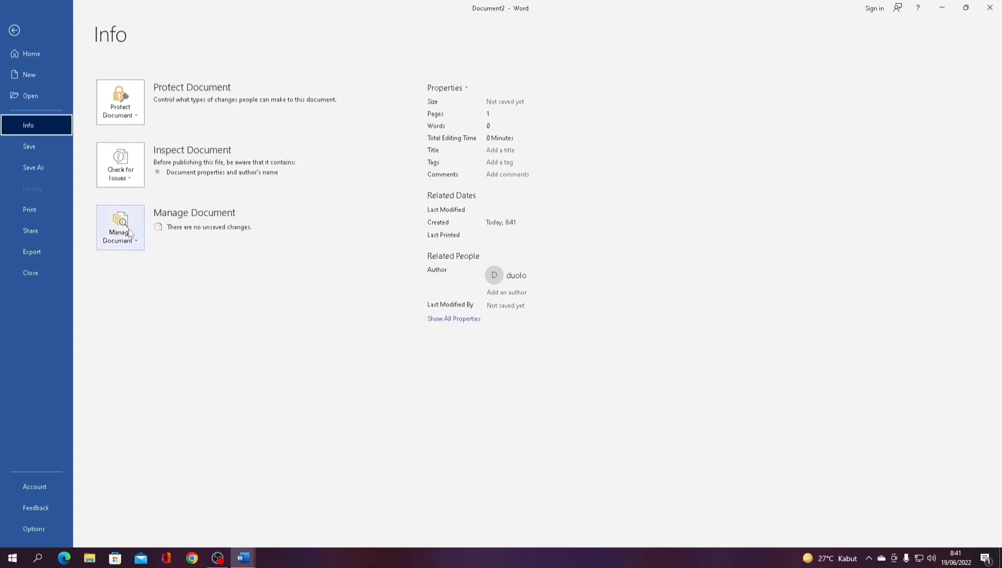
{"action": "left_click", "coordinate": [70, 153]}
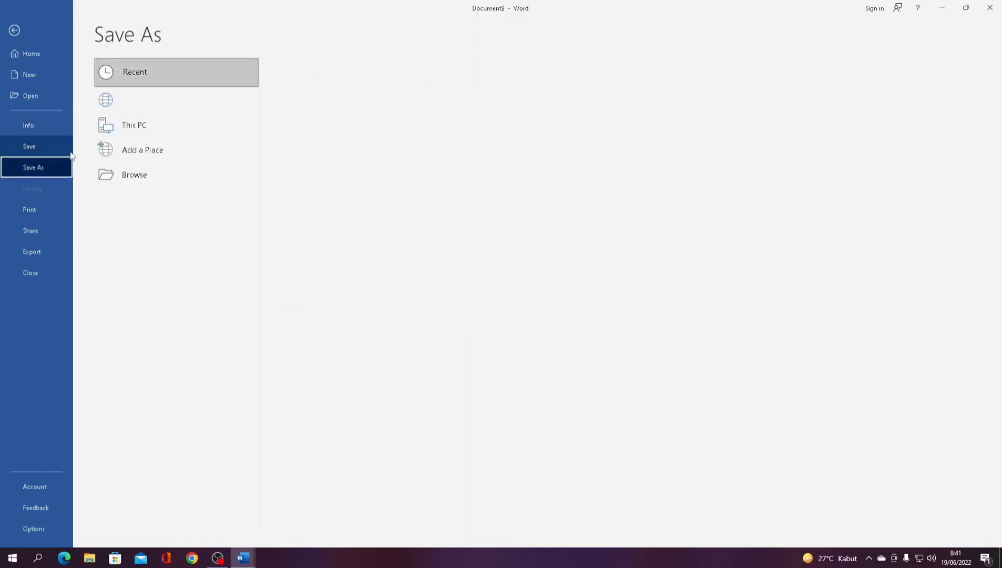
{"action": "left_click", "coordinate": [143, 174]}
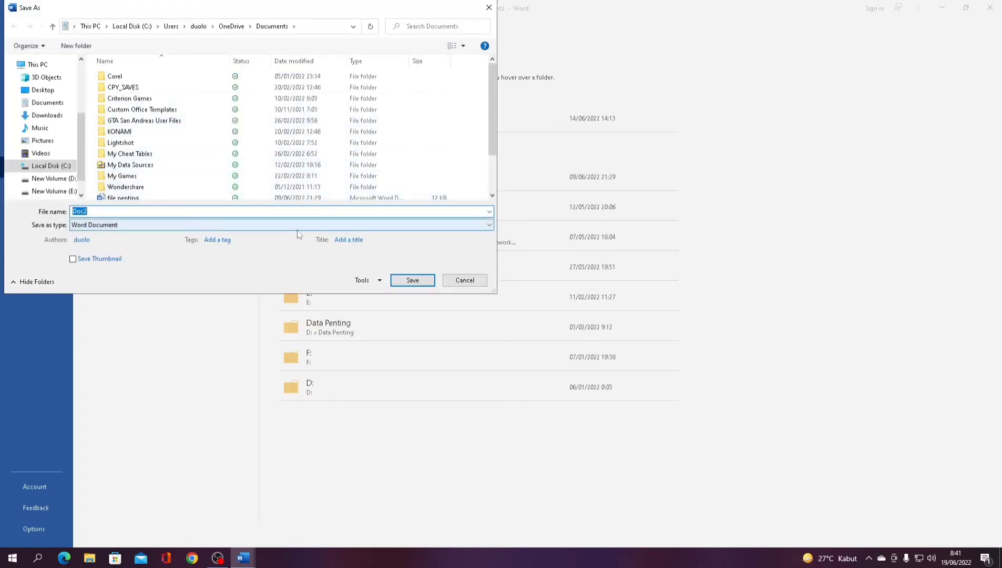
{"action": "left_click", "coordinate": [489, 7]}
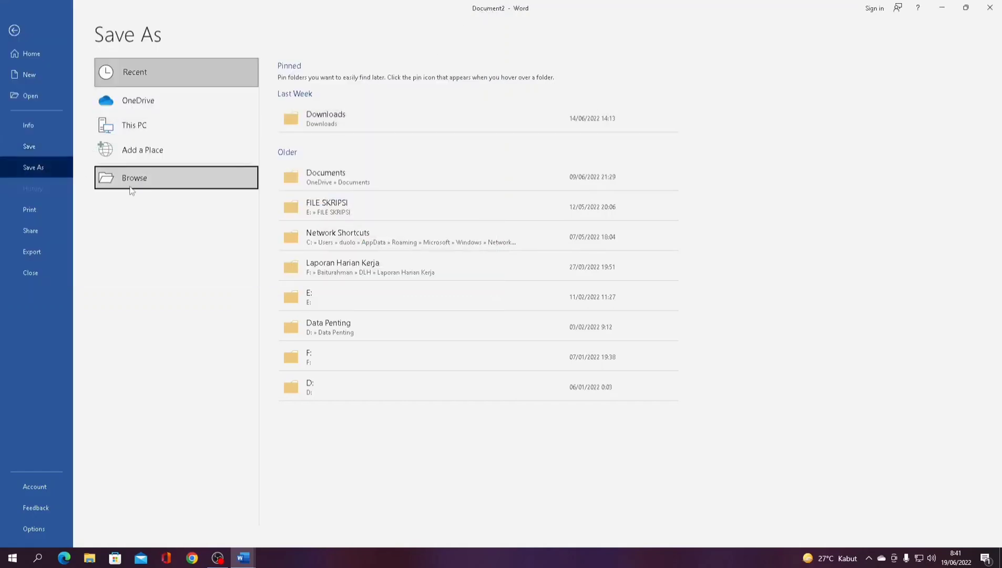
{"action": "left_click", "coordinate": [40, 156]}
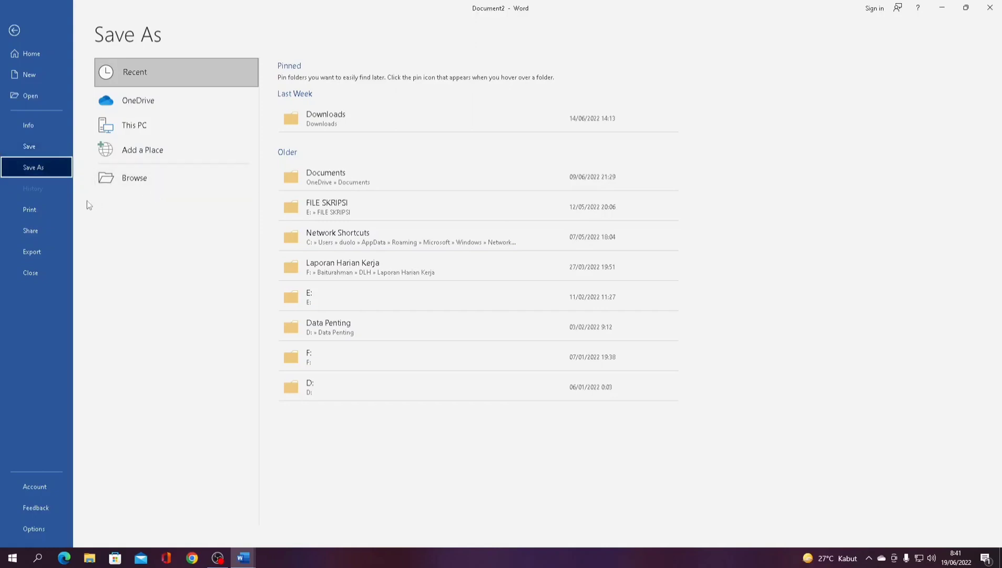
{"action": "left_click", "coordinate": [57, 210]}
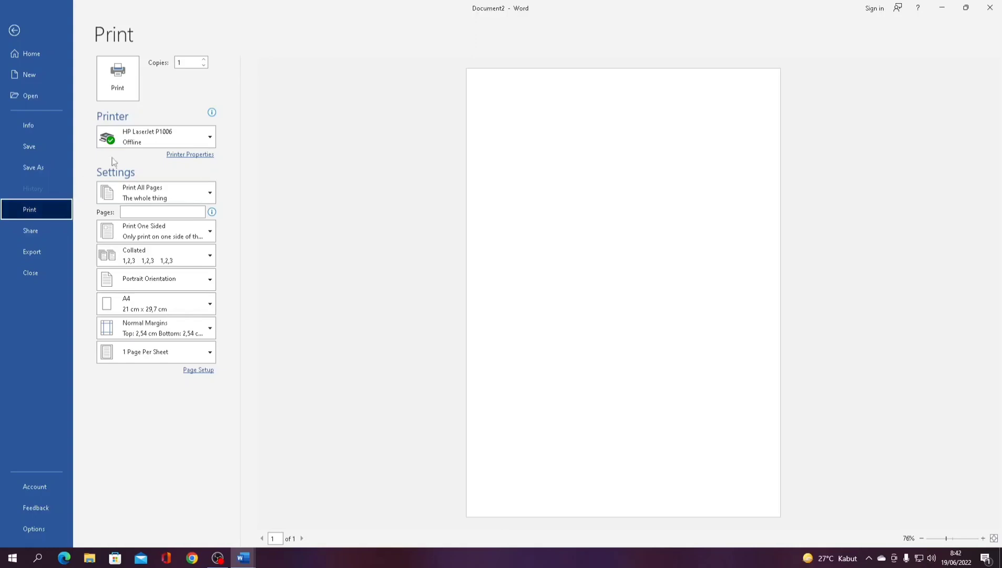
- Keep the HP LaserJet P1006 printer, switch paper from A4 to Letter, and keep Normal margins
{"action": "left_click", "coordinate": [139, 139]}
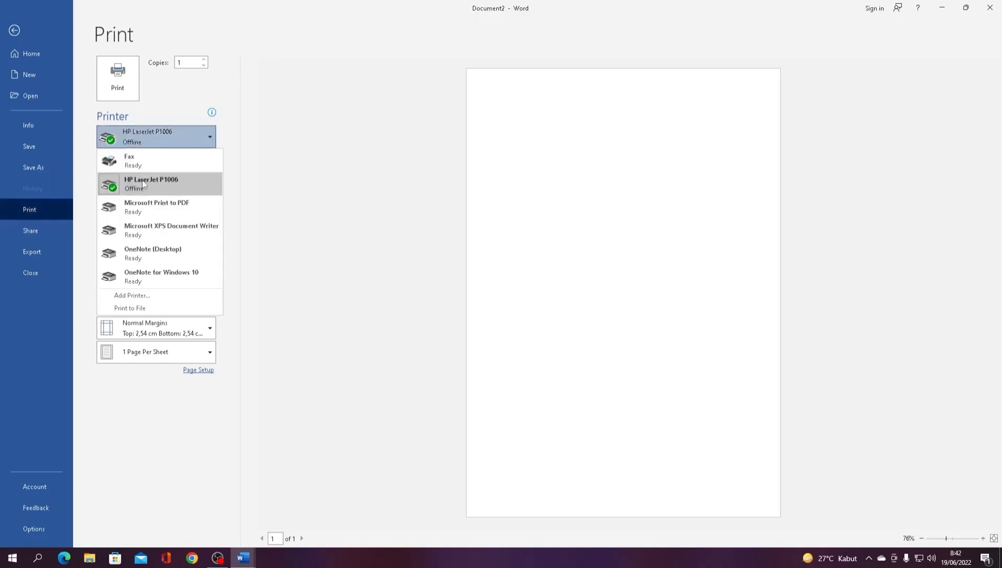
{"action": "left_click", "coordinate": [152, 131]}
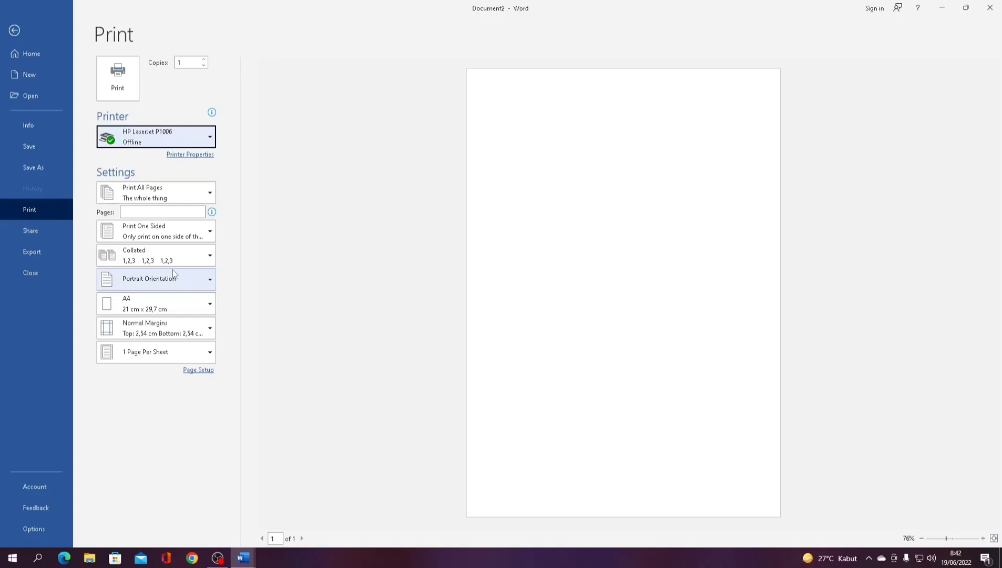
{"action": "left_click", "coordinate": [158, 309]}
{"action": "scroll", "coordinate": [149, 254], "scroll_direction": "down", "scroll_amount": 5}
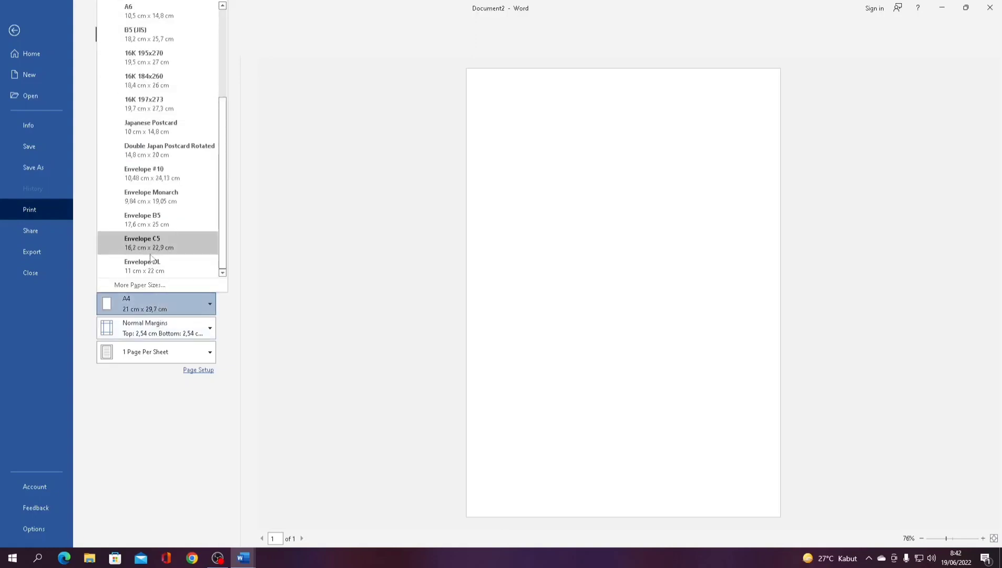
{"action": "scroll", "coordinate": [158, 231], "scroll_direction": "up", "scroll_amount": 5}
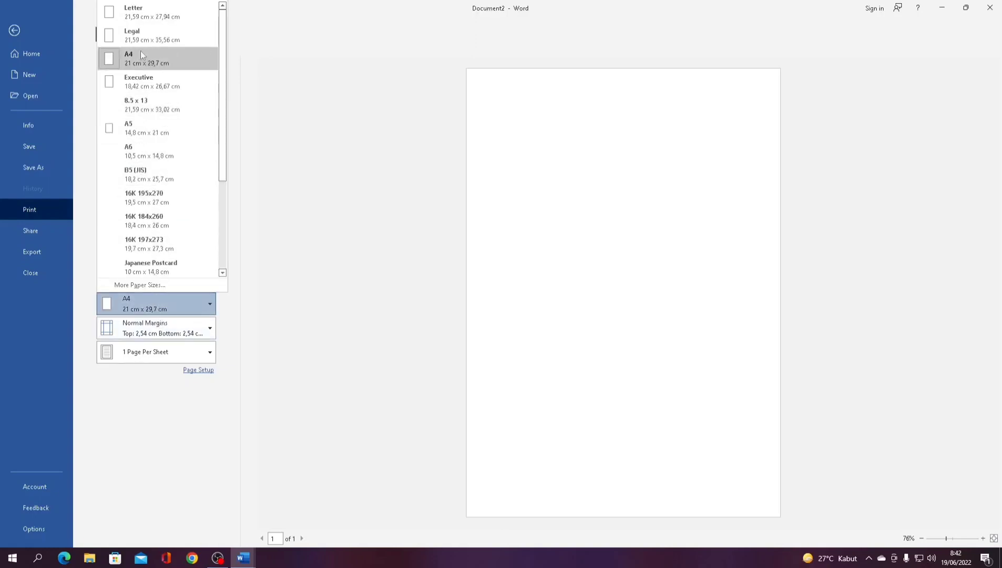
{"action": "left_click", "coordinate": [151, 16]}
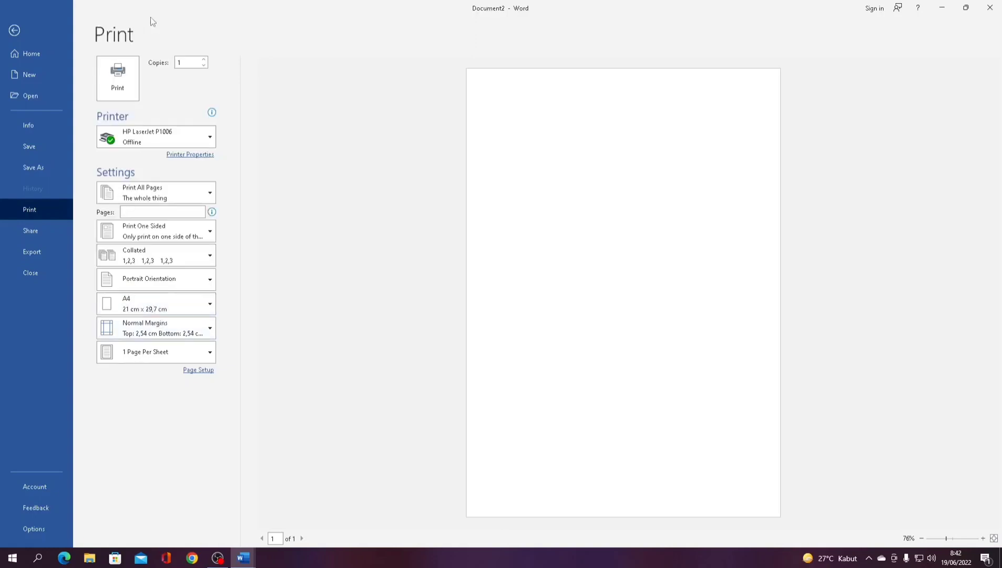
{"action": "left_click", "coordinate": [102, 338]}
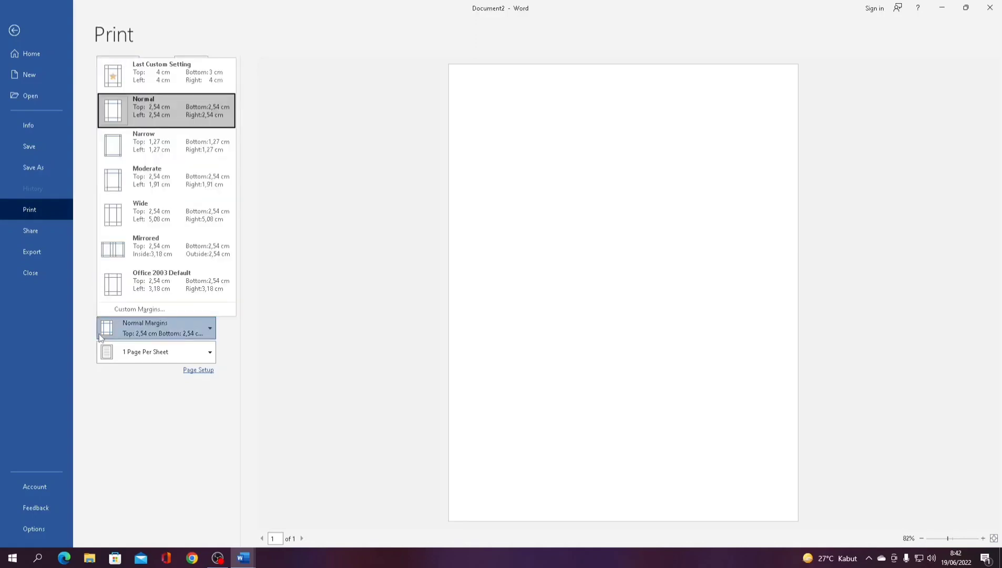
{"action": "left_click", "coordinate": [238, 321]}
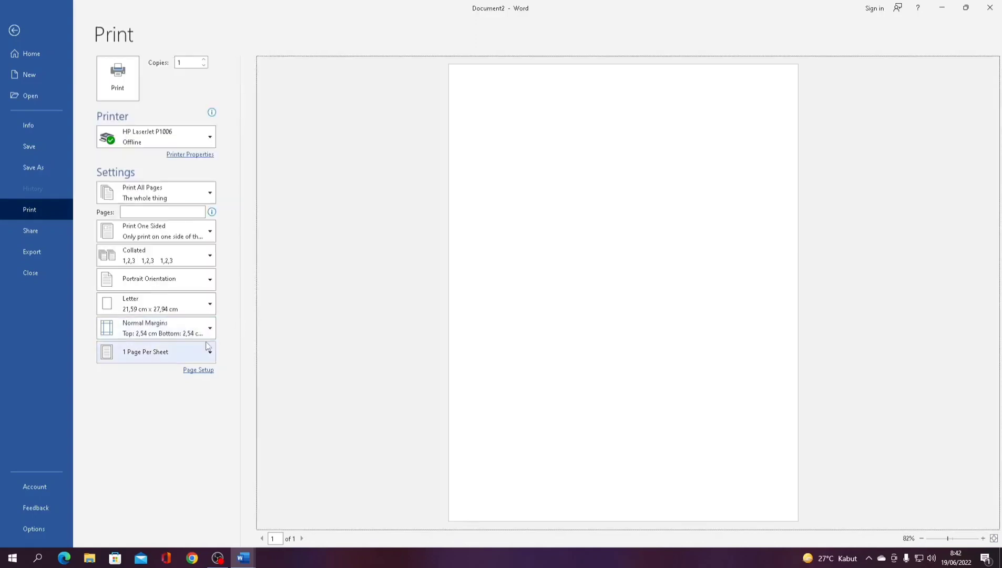
- Set 4 pages per sheet and keep printing all pages
{"action": "left_click", "coordinate": [206, 347]}
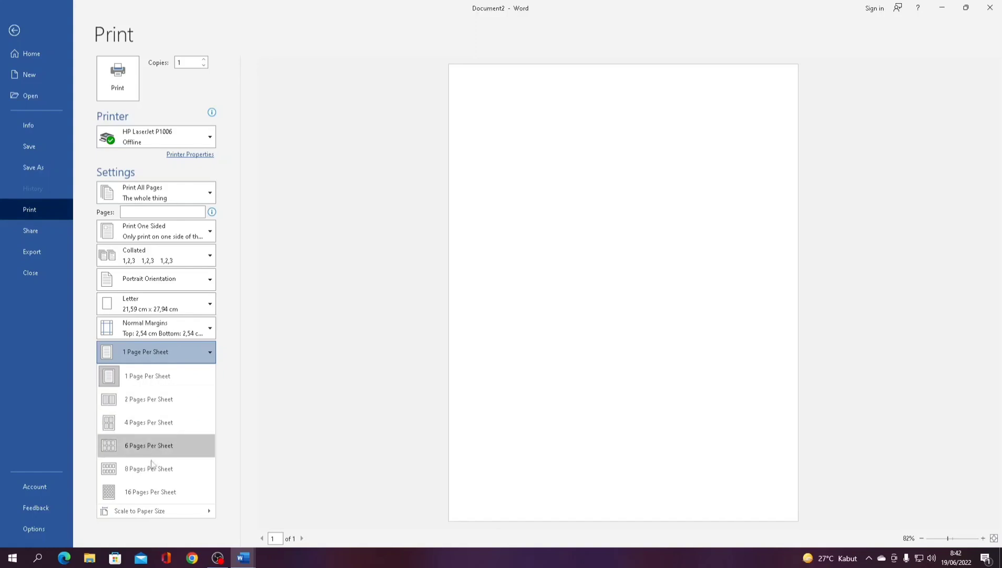
{"action": "left_click", "coordinate": [164, 424]}
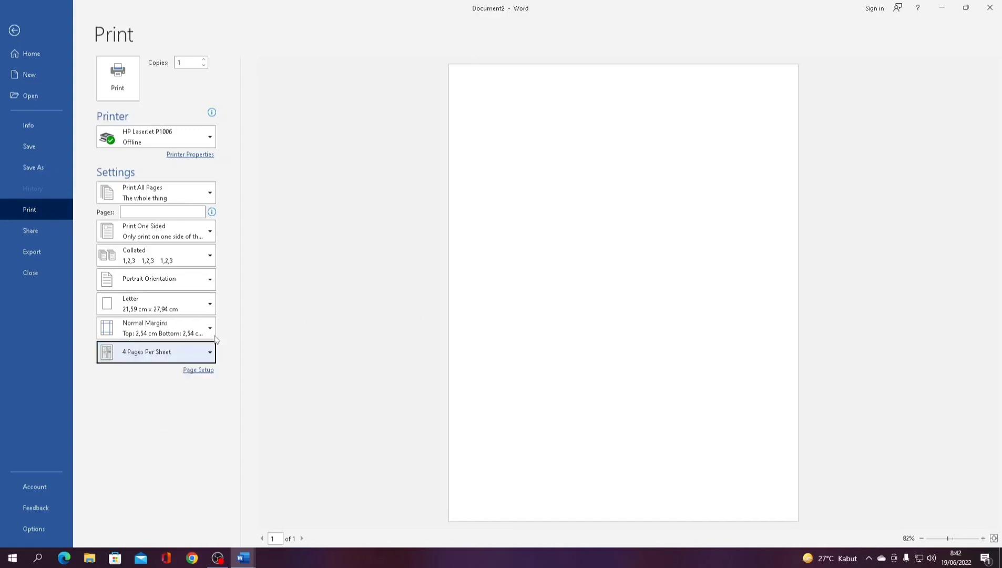
{"action": "left_click", "coordinate": [188, 352]}
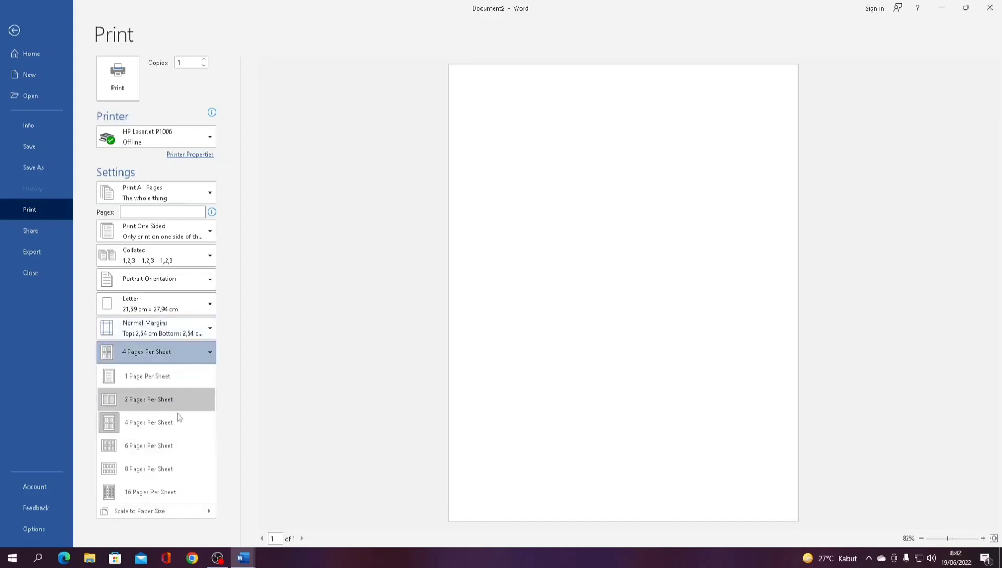
{"action": "left_click", "coordinate": [157, 213]}
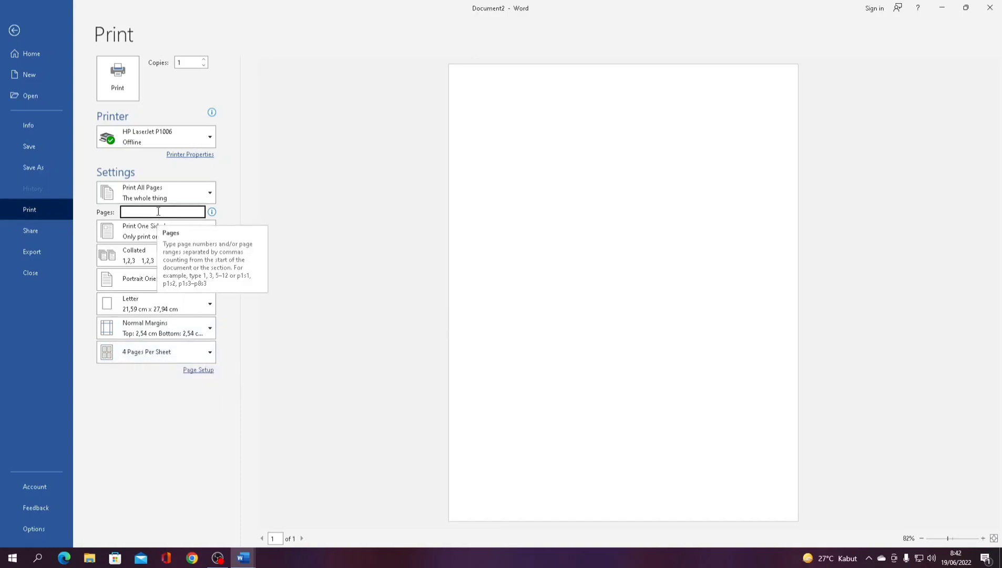
{"action": "left_click", "coordinate": [152, 196]}
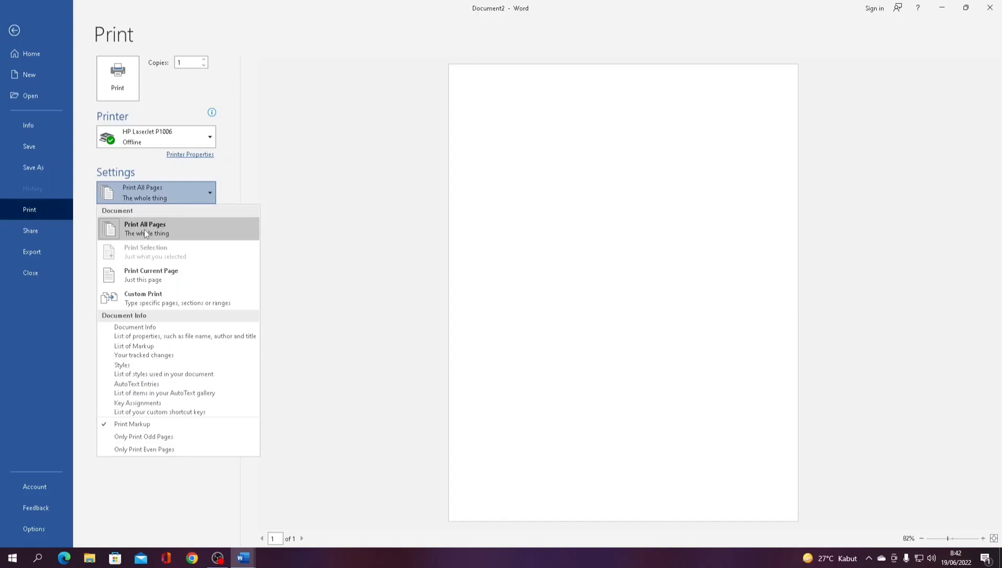
{"action": "left_click", "coordinate": [322, 196]}
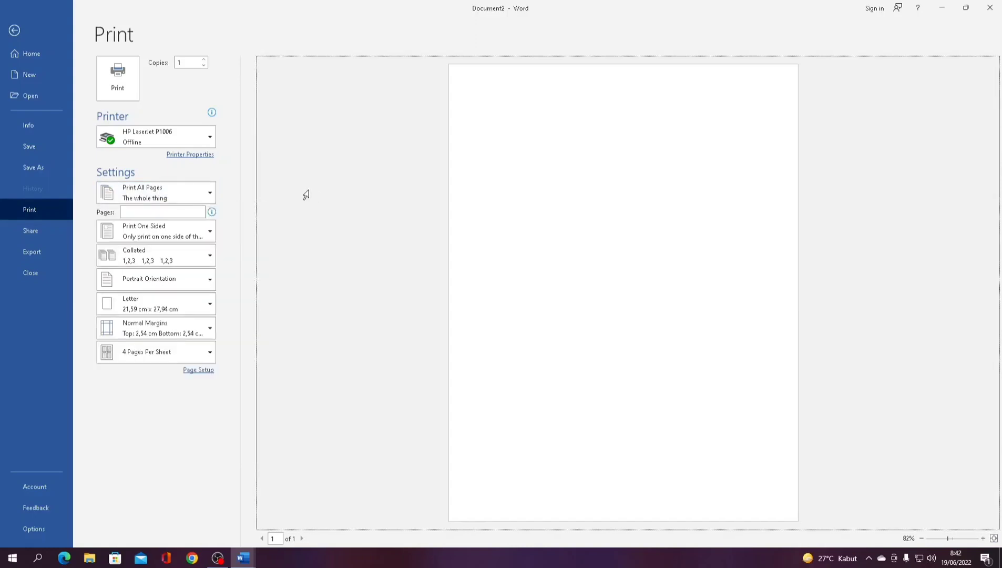
{"action": "left_click", "coordinate": [201, 156]}
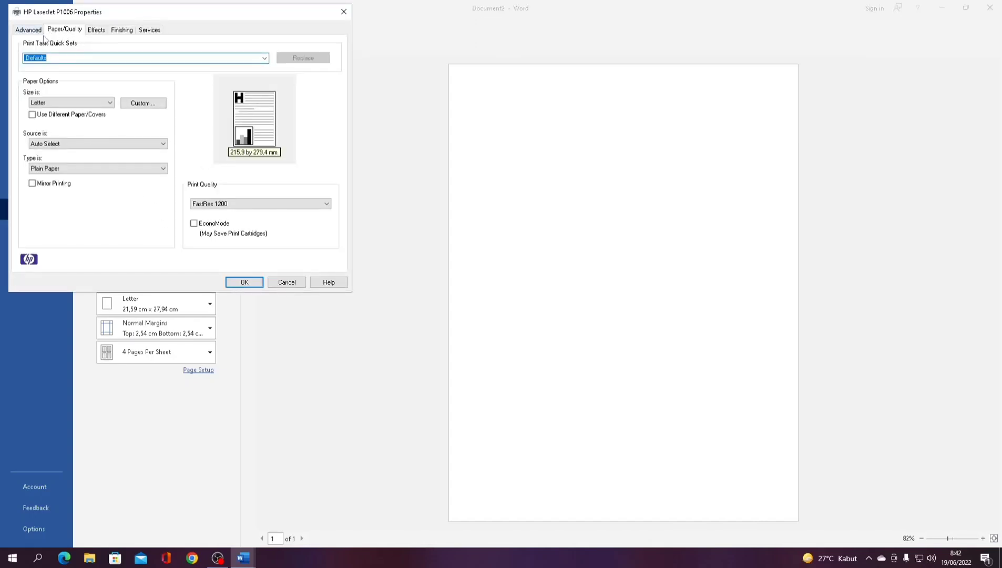
- Define a custom paper size named F4 with width 76,2
{"action": "left_click", "coordinate": [126, 105]}
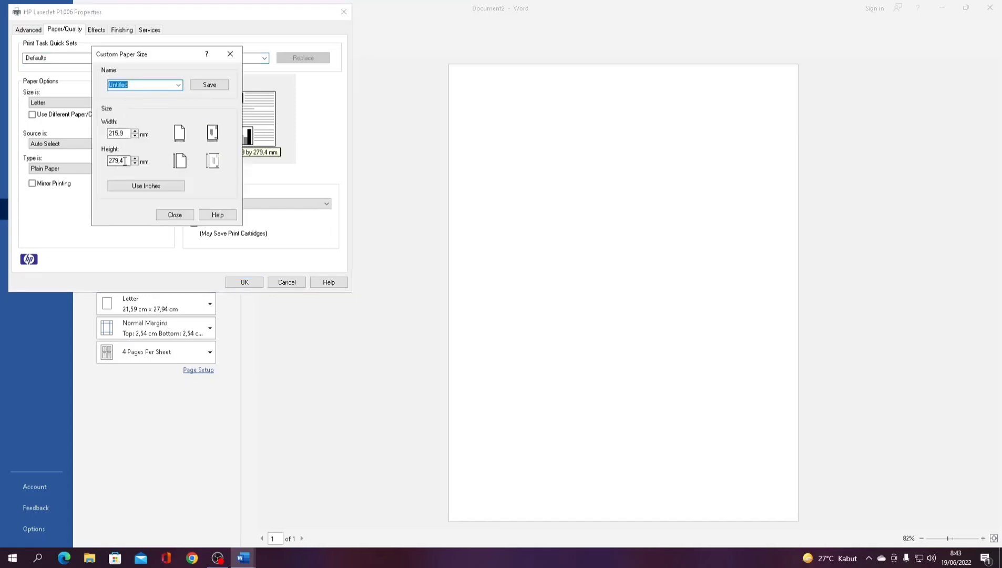
{"action": "left_click", "coordinate": [178, 85]}
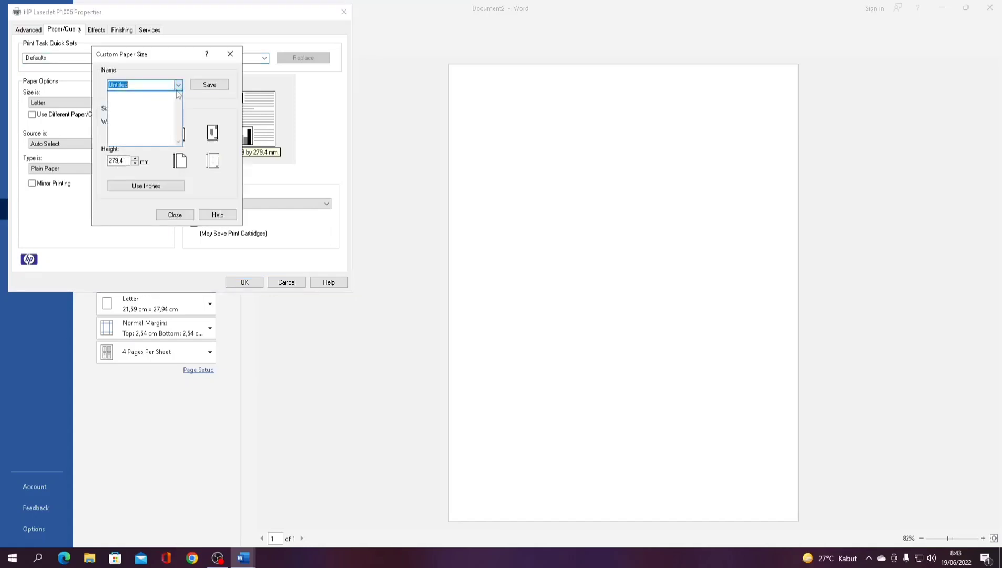
{"action": "left_click", "coordinate": [75, 88]}
{"action": "type", "text": "F4"}
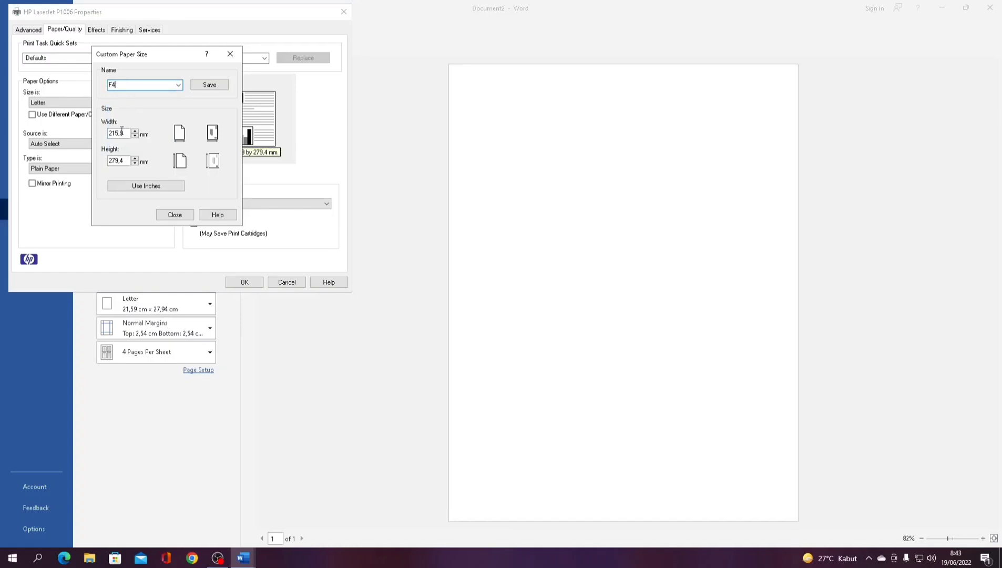
{"action": "key", "text": "Tab"}
{"action": "type", "text": "76,2"}
{"action": "key", "text": "Tab"}
{"action": "type", "text": "33"}
{"action": "left_click_drag", "start_coordinate": [126, 133], "coordinate": [83, 144]}
- Toggle the units between inches and millimetres, leaving F4 at 76,2 × 127,0 mm
{"action": "left_click", "coordinate": [156, 187]}
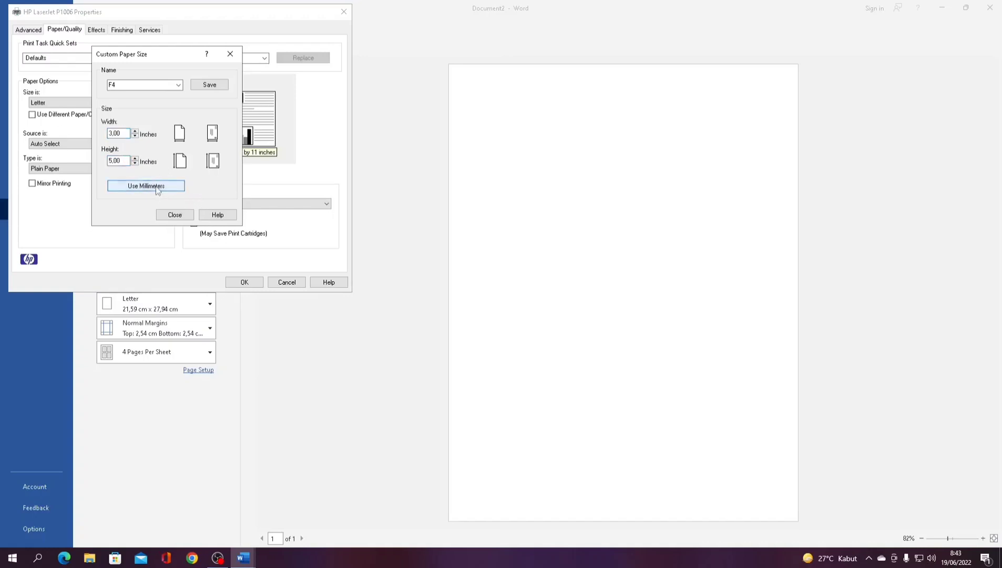
{"action": "left_click", "coordinate": [156, 187]}
{"action": "left_click", "coordinate": [157, 187]}
{"action": "left_click", "coordinate": [156, 187]}
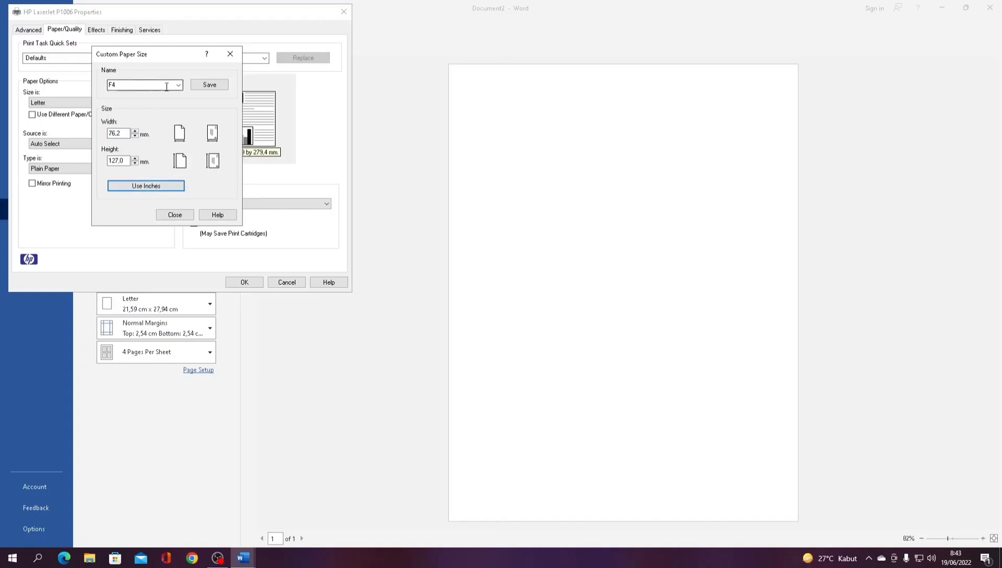
{"action": "left_click", "coordinate": [216, 158]}
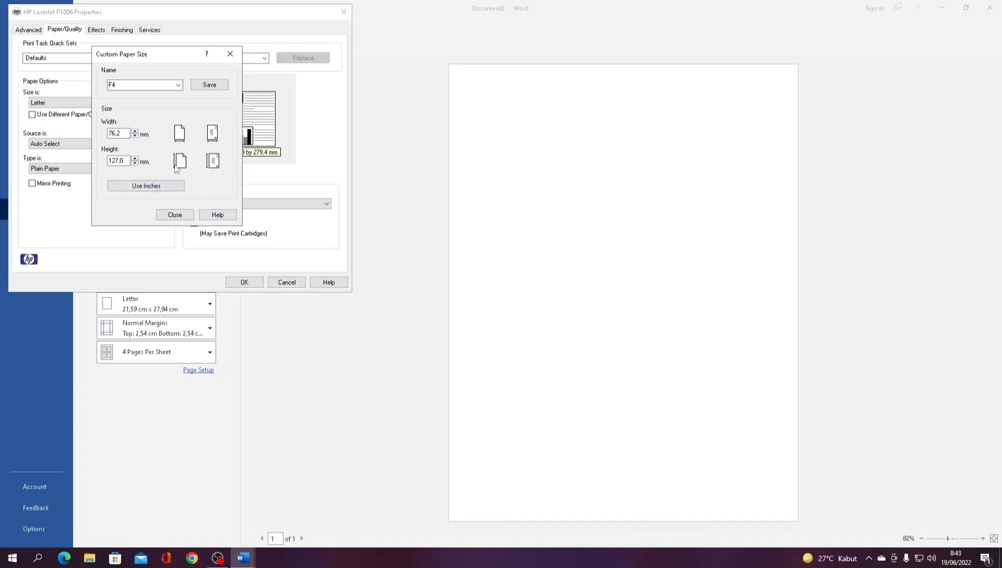
- Close the custom size settings and turn on Print All Text as Black
{"action": "left_click", "coordinate": [175, 214]}
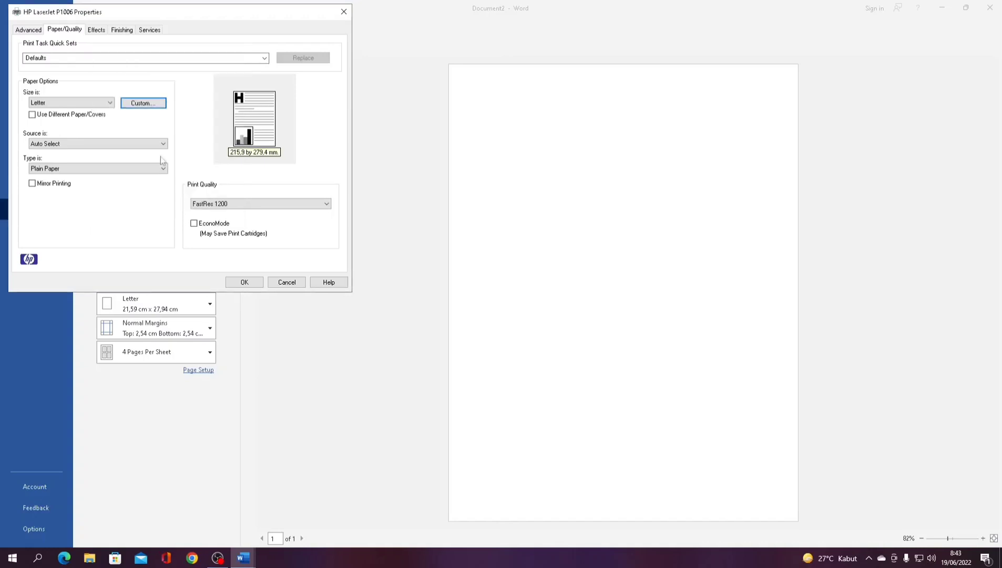
{"action": "left_click", "coordinate": [33, 35]}
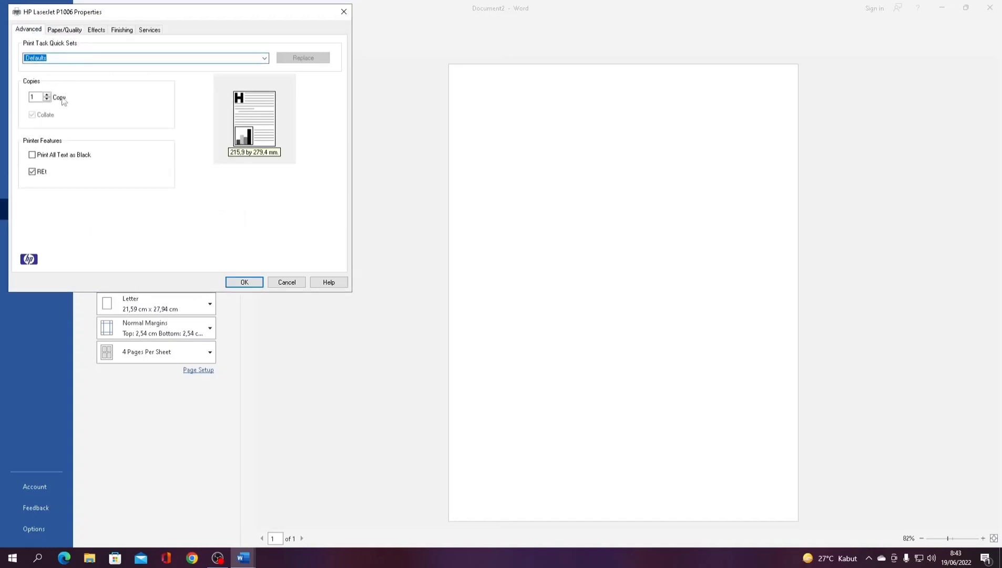
{"action": "left_click", "coordinate": [32, 155]}
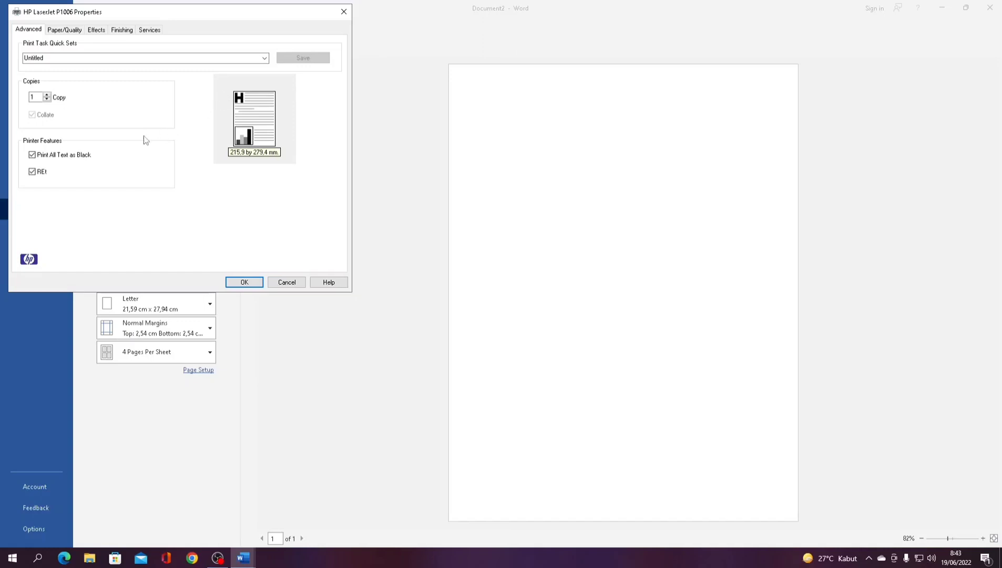
- Review paper type, print quality and quick sets on Paper/Quality, keeping Letter paper
{"action": "left_click", "coordinate": [59, 31]}
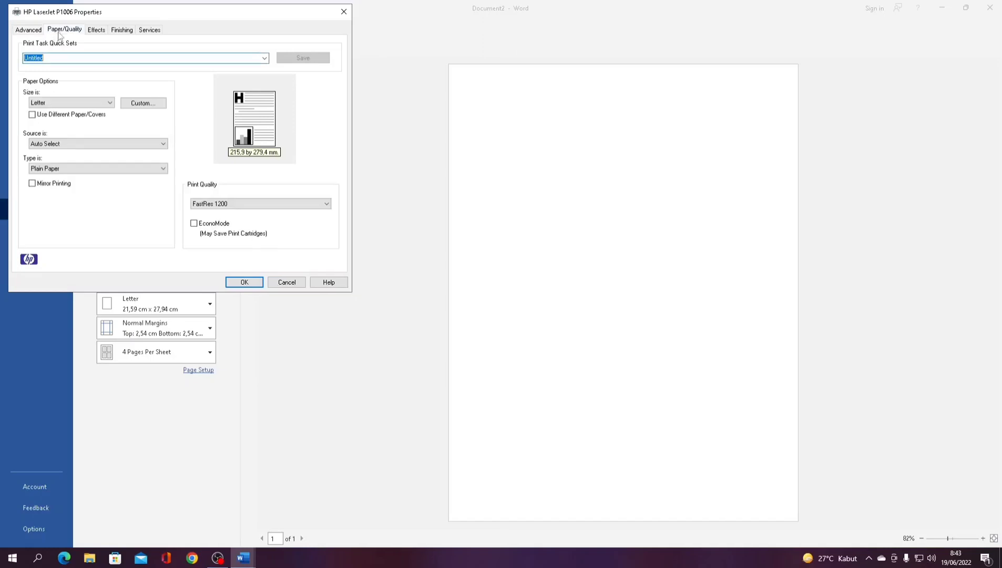
{"action": "left_click", "coordinate": [114, 169]}
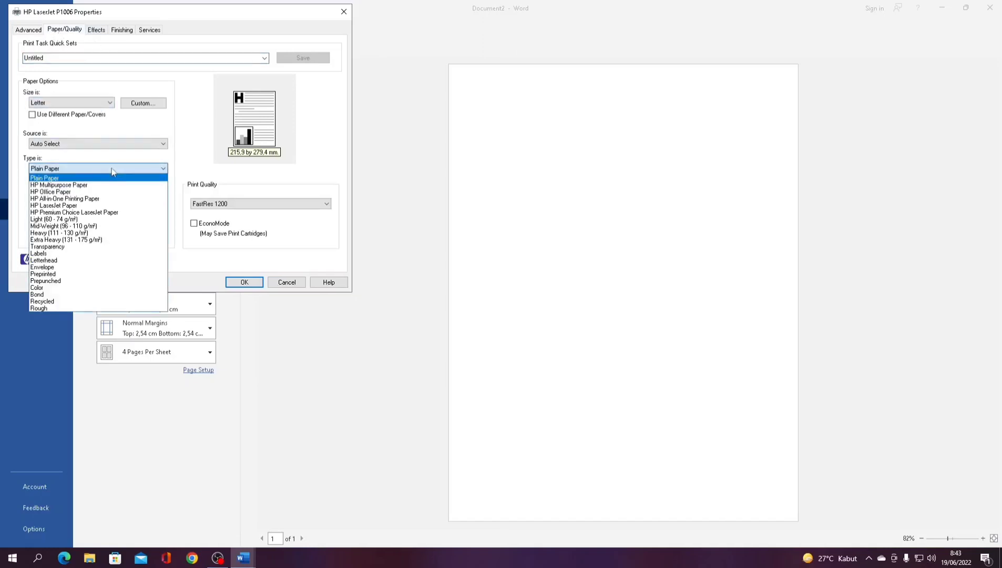
{"action": "left_click", "coordinate": [113, 169]}
{"action": "left_click", "coordinate": [113, 169]}
{"action": "left_click", "coordinate": [112, 169]}
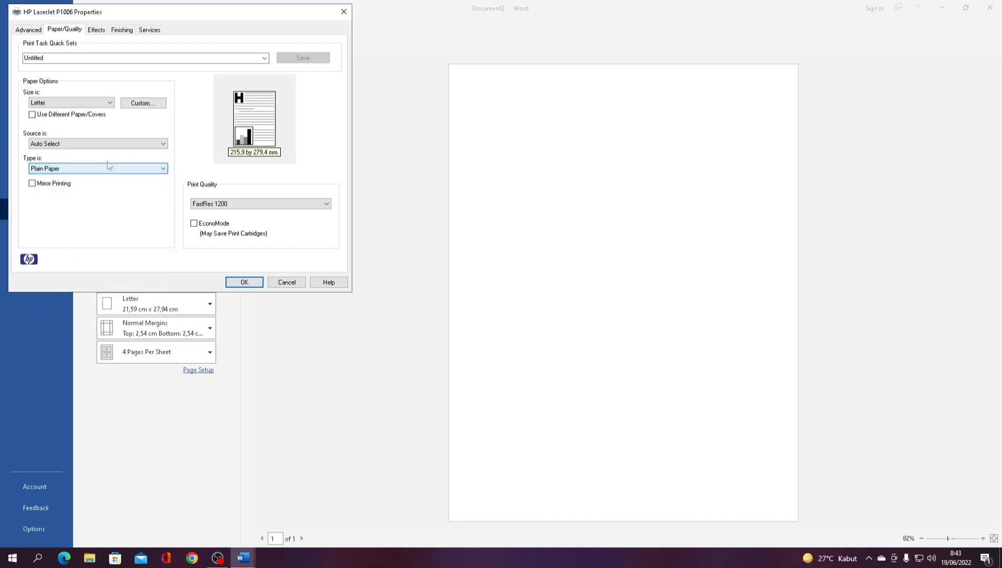
{"action": "left_click", "coordinate": [84, 103]}
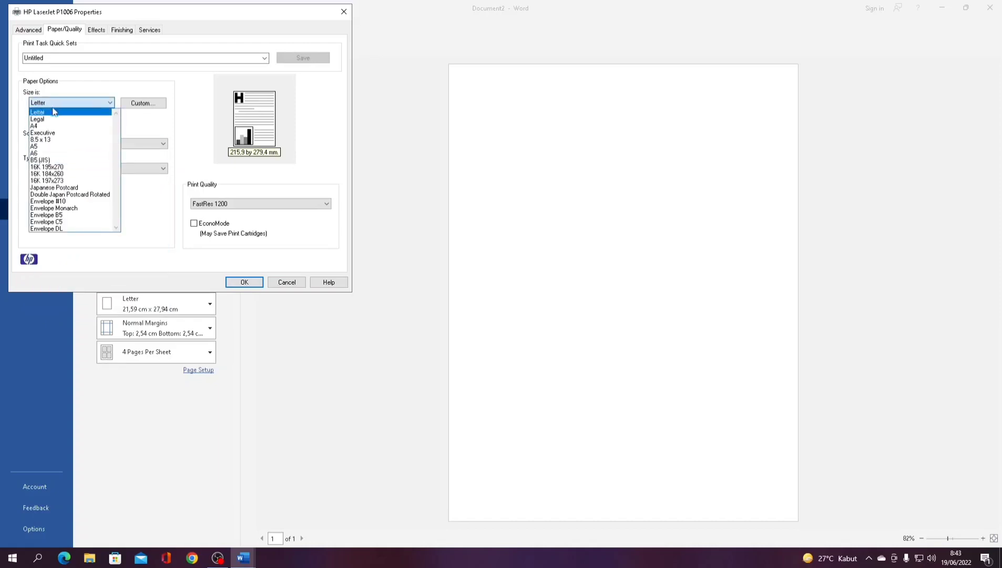
{"action": "left_click", "coordinate": [143, 128]}
{"action": "left_click", "coordinate": [202, 205]}
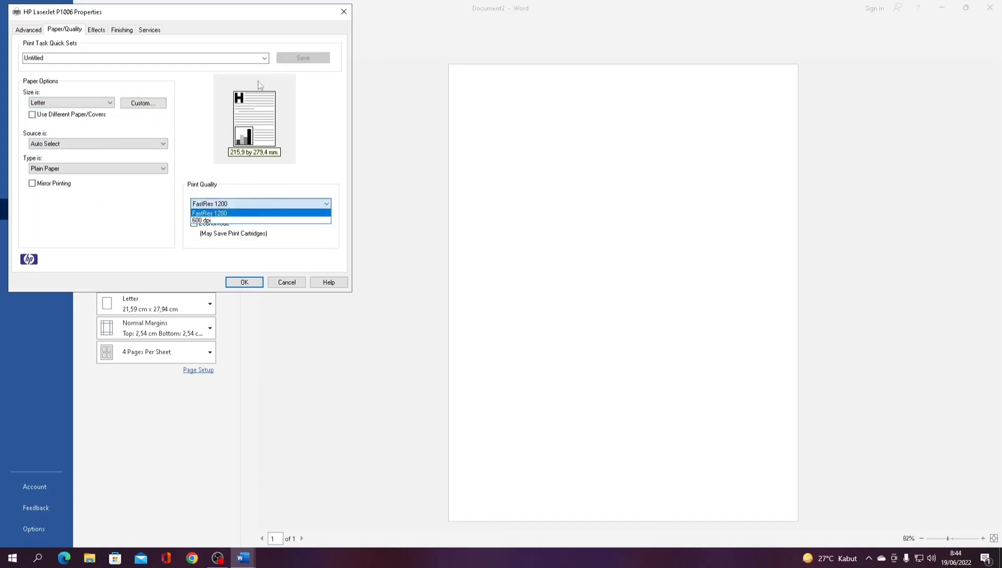
{"action": "left_click", "coordinate": [264, 59]}
{"action": "left_click", "coordinate": [264, 59]}
{"action": "left_click", "coordinate": [265, 59]}
- Try a specific target paper size, revert to actual size, browse the remaining tabs, and apply
{"action": "left_click", "coordinate": [105, 29]}
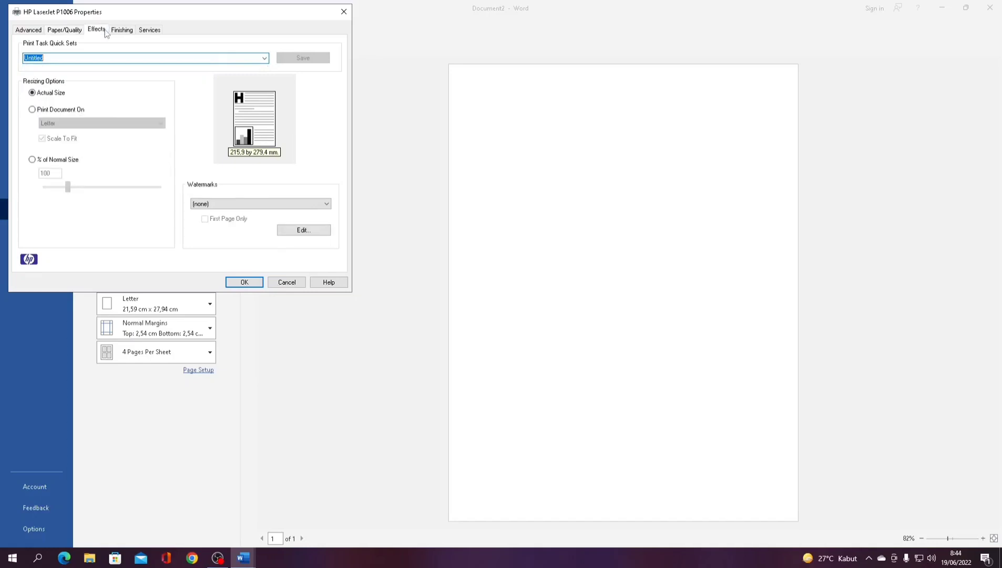
{"action": "left_click", "coordinate": [62, 110]}
{"action": "left_click", "coordinate": [72, 125]}
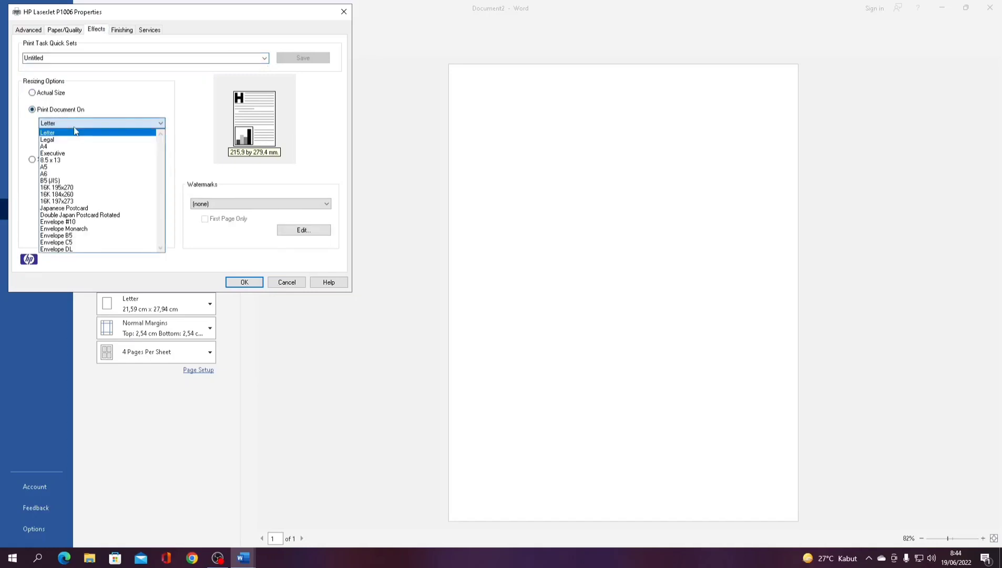
{"action": "left_click", "coordinate": [62, 94]}
{"action": "left_click", "coordinate": [62, 94]}
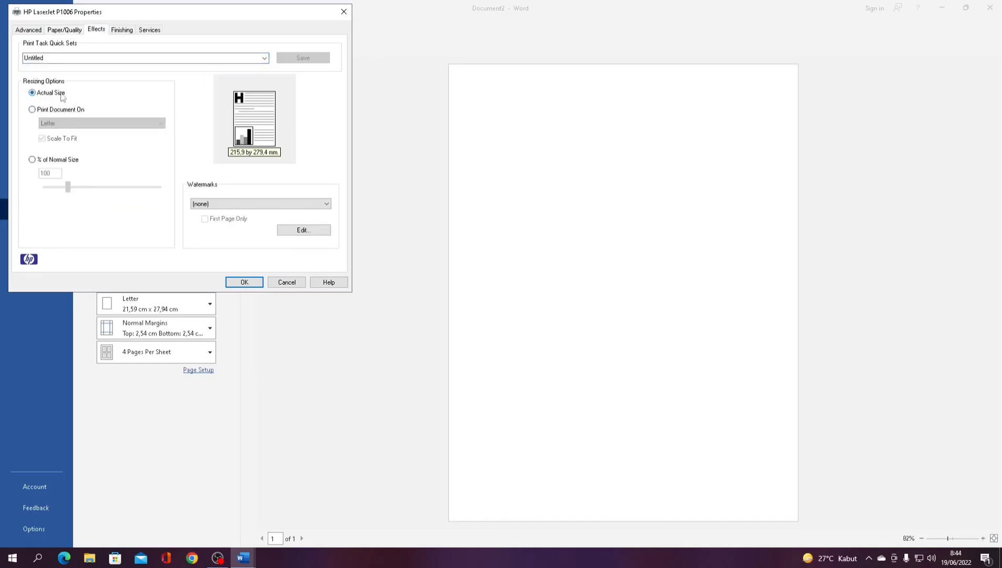
{"action": "left_click", "coordinate": [119, 32]}
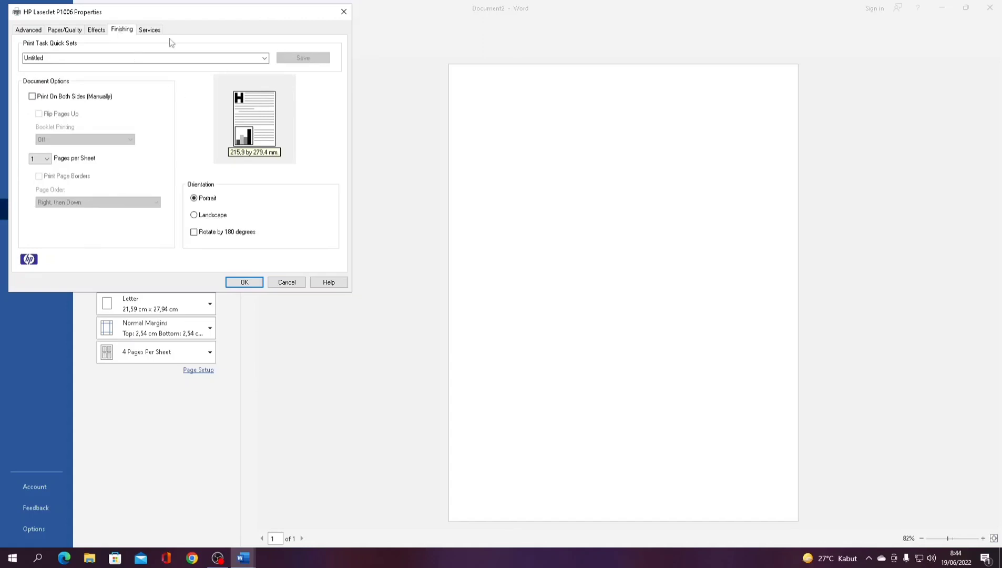
{"action": "left_click", "coordinate": [155, 29]}
{"action": "left_click", "coordinate": [26, 30]}
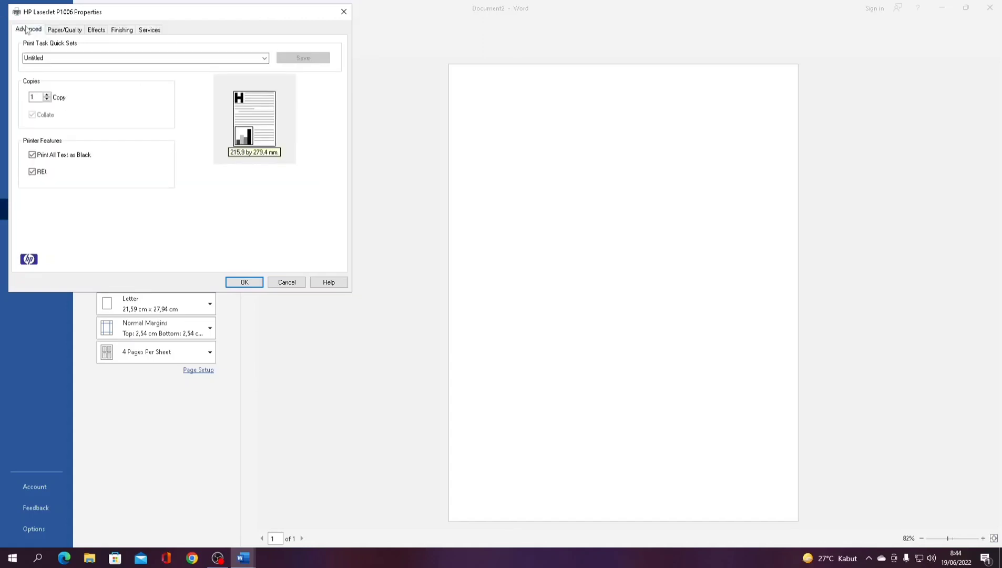
{"action": "left_click", "coordinate": [287, 283]}
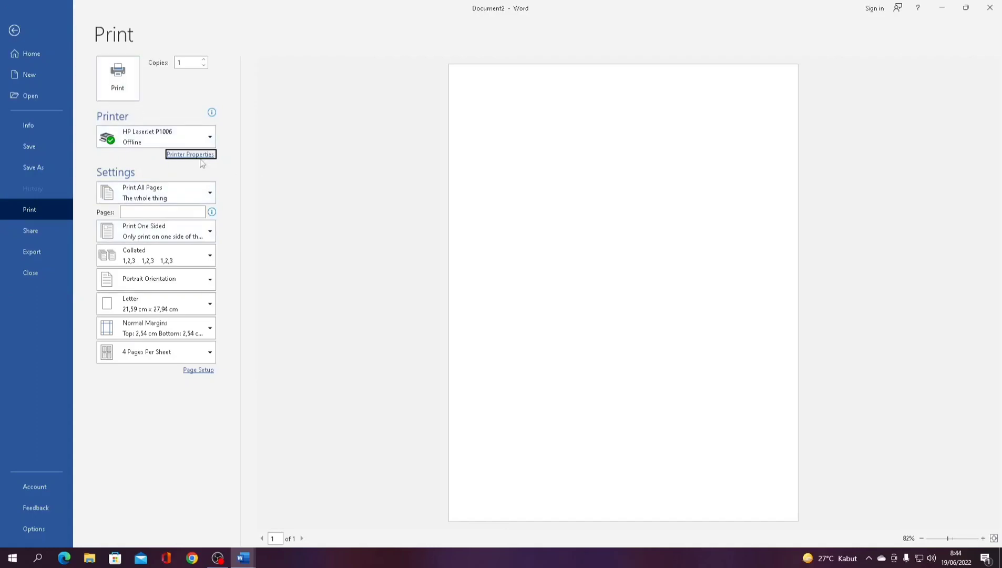
- Set Copies to 100 and Pages to 1, then return to blank Document2
{"action": "left_click", "coordinate": [186, 60]}
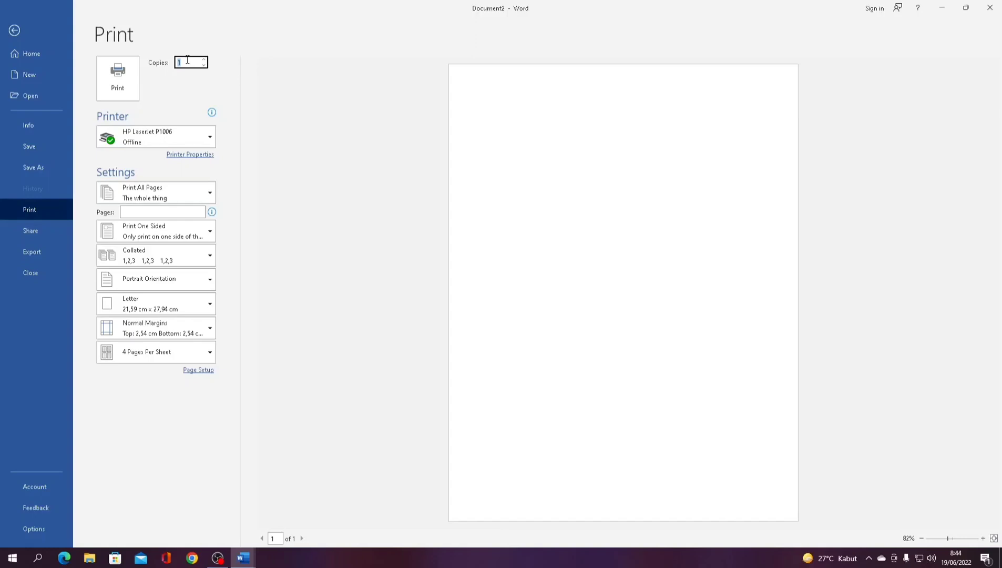
{"action": "key", "text": "BackSpace"}
{"action": "left_click", "coordinate": [148, 211]}
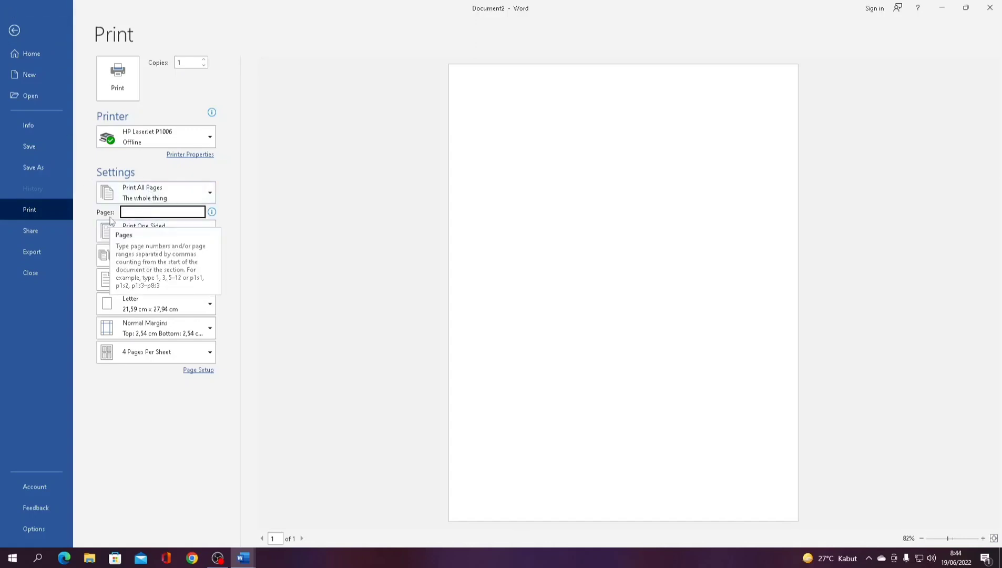
{"action": "type", "text": "1"}
{"action": "left_click", "coordinate": [315, 231]}
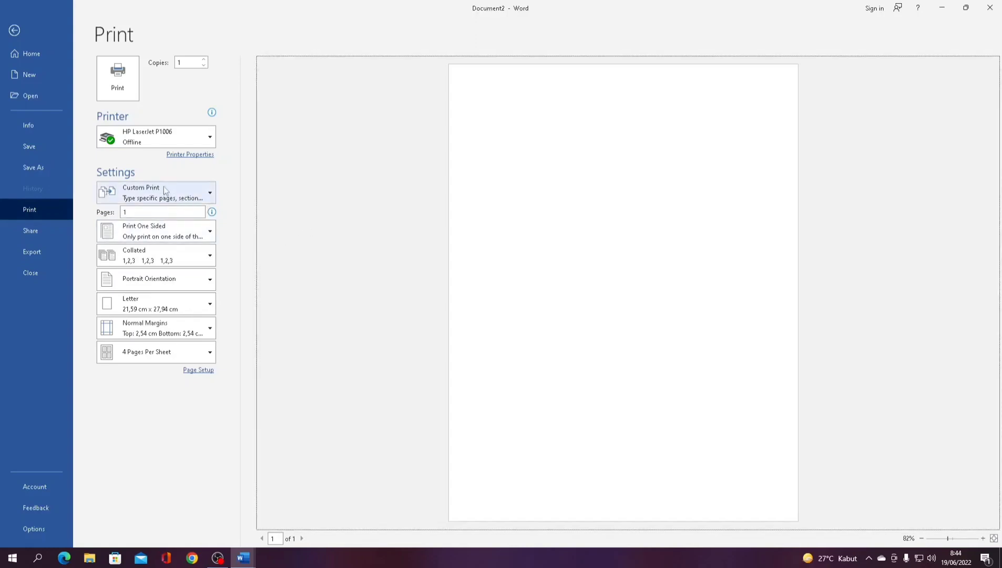
{"action": "left_click", "coordinate": [186, 63]}
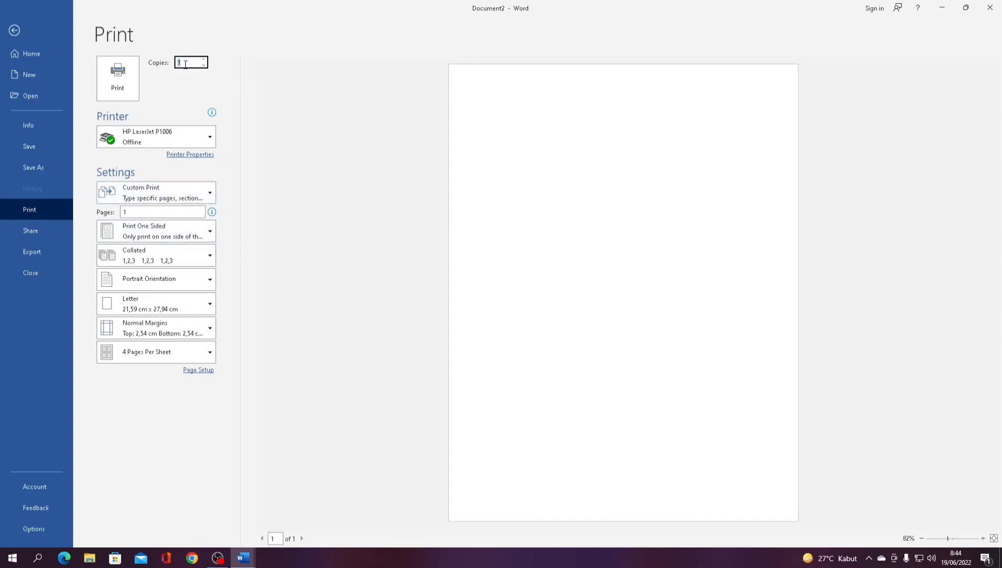
{"action": "type", "text": "100"}
{"action": "mouse_move", "coordinate": [167, 131]}
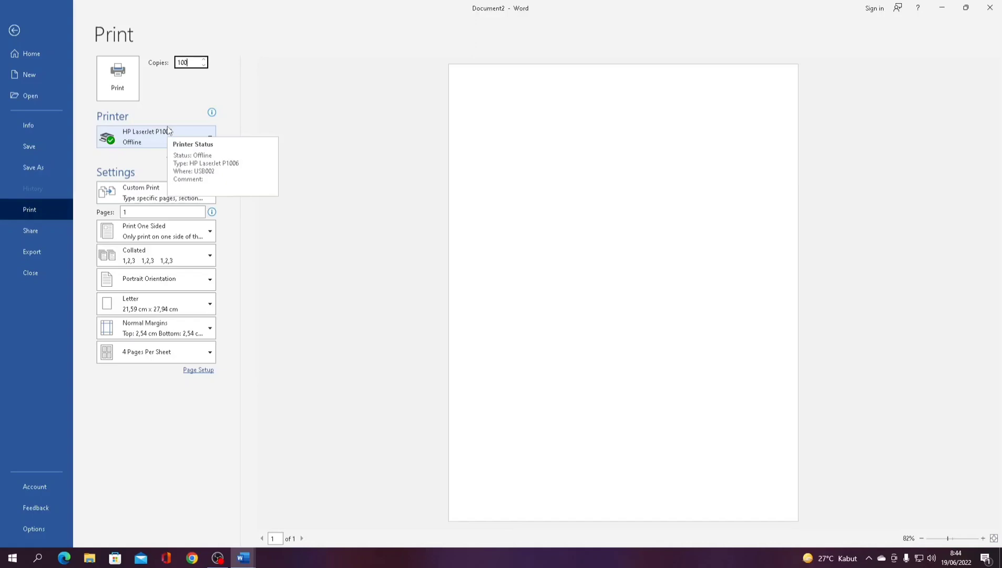
{"action": "left_click", "coordinate": [187, 85]}
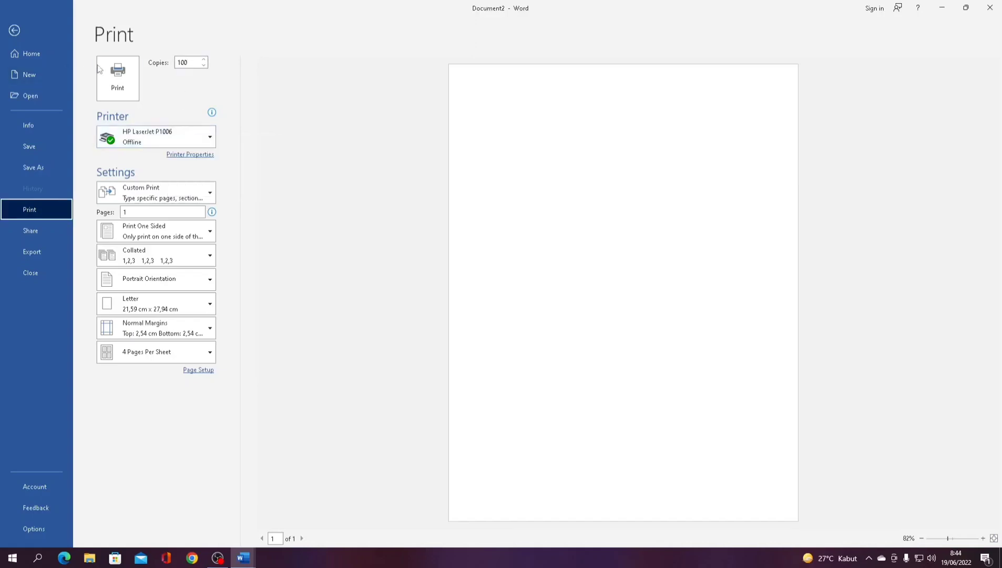
{"action": "left_click", "coordinate": [135, 212]}
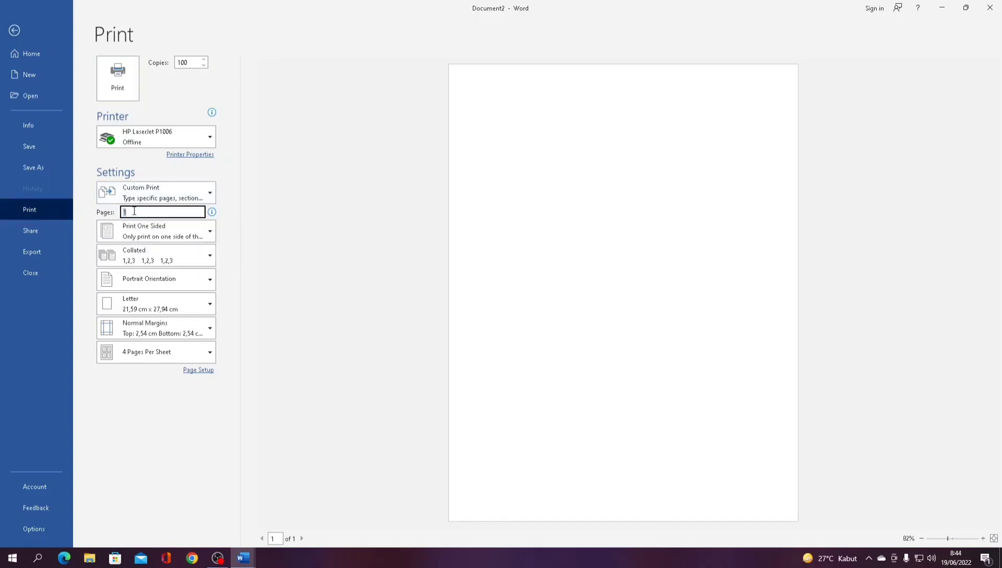
{"action": "left_click", "coordinate": [134, 211]}
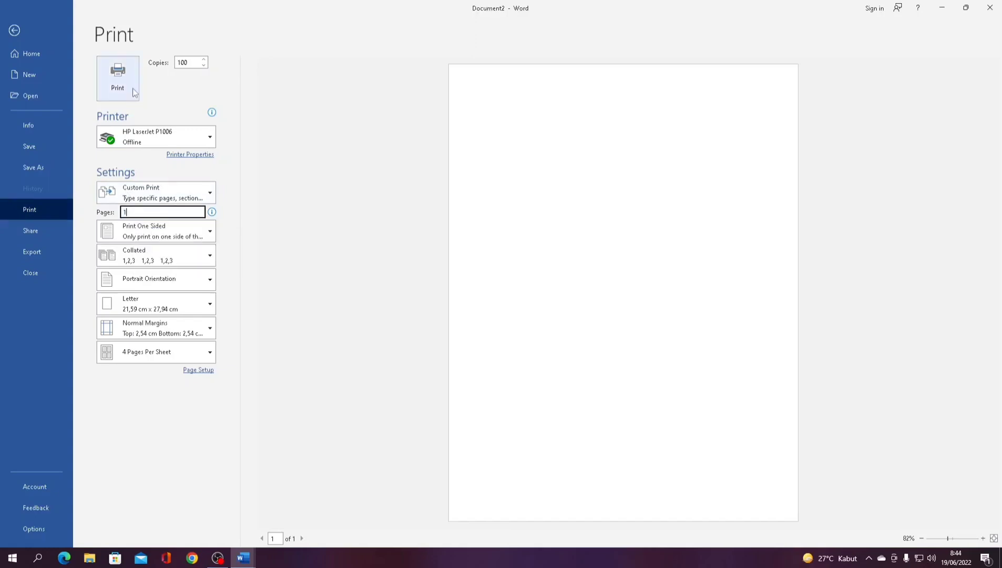
{"action": "left_click", "coordinate": [19, 34]}
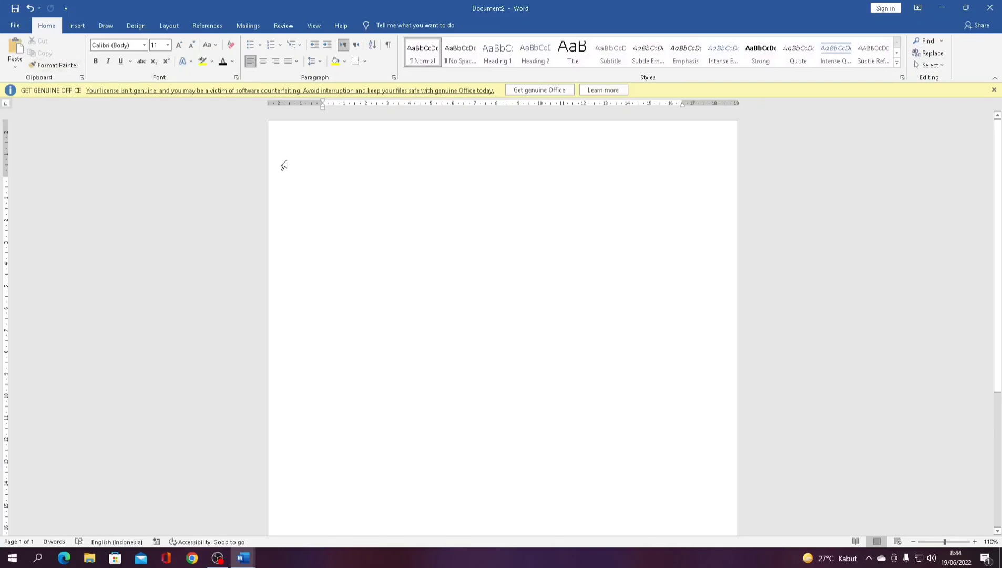
{"action": "left_click", "coordinate": [284, 166]}
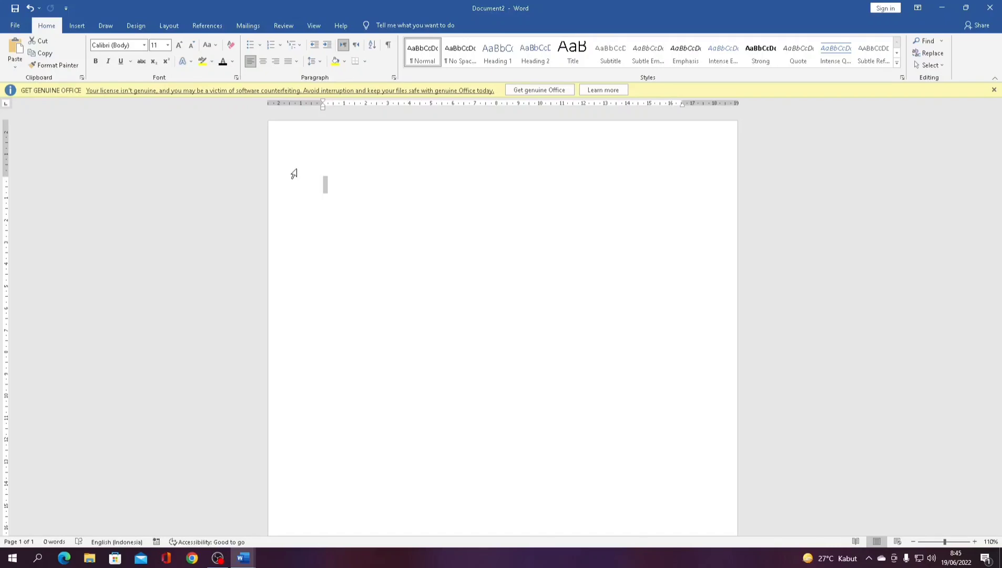
{"action": "left_click", "coordinate": [386, 148]}
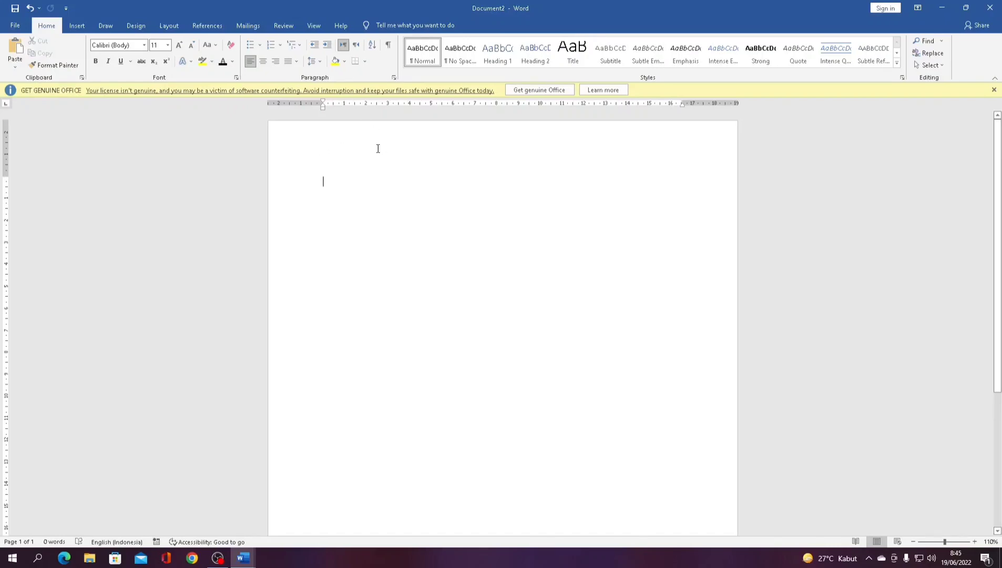
{"action": "scroll", "coordinate": [379, 164], "scroll_direction": "down", "scroll_amount": 2}
{"action": "scroll", "coordinate": [380, 163], "scroll_direction": "up", "scroll_amount": 2}
{"action": "scroll", "coordinate": [380, 166], "scroll_direction": "down", "scroll_amount": 2}
{"action": "scroll", "coordinate": [380, 167], "scroll_direction": "up", "scroll_amount": 2}
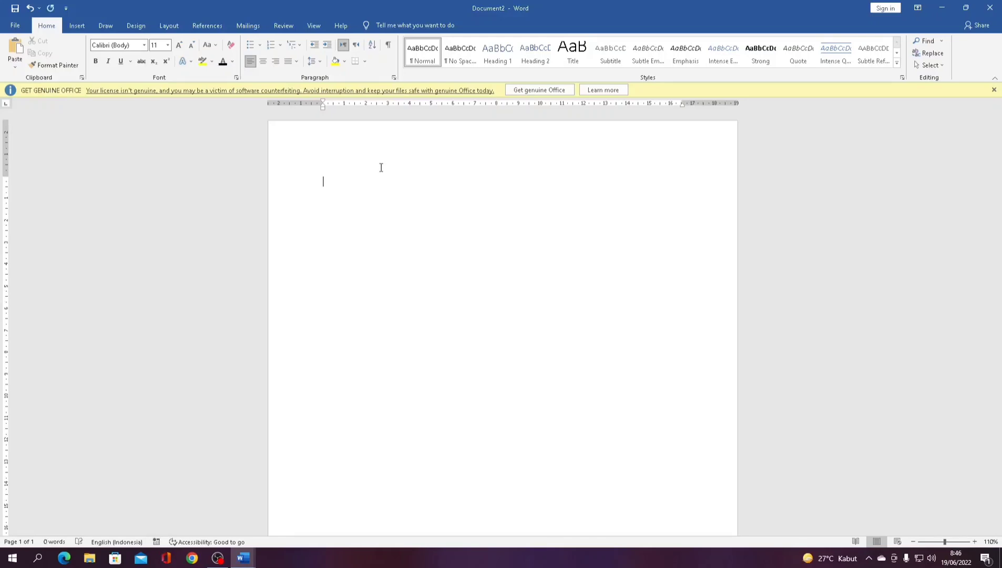
- Type the Nama line with the student's name and the Kelas line with class V B
{"action": "type", "text": "Nama"}
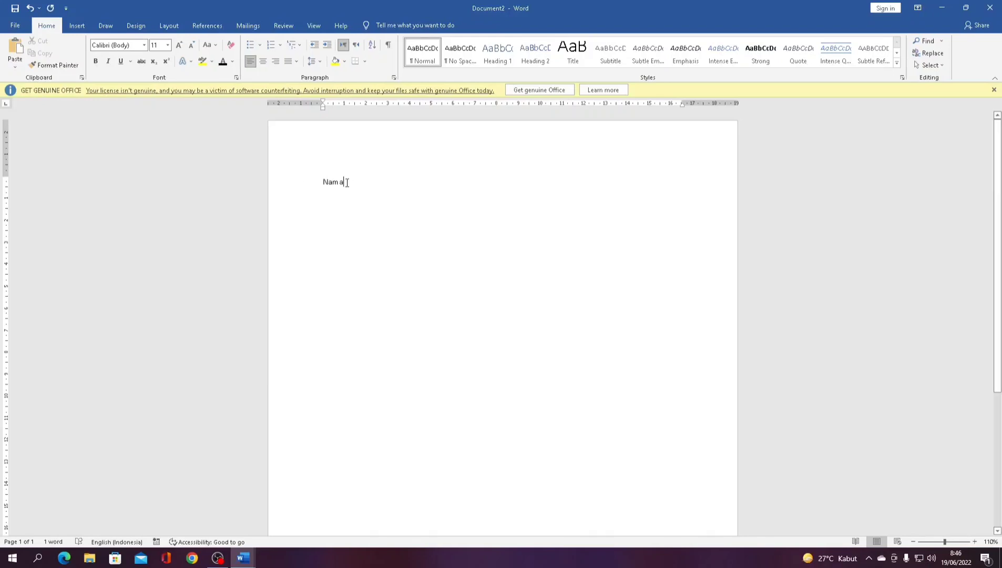
{"action": "key", "text": "Tab"}
{"action": "key", "text": "Tab"}
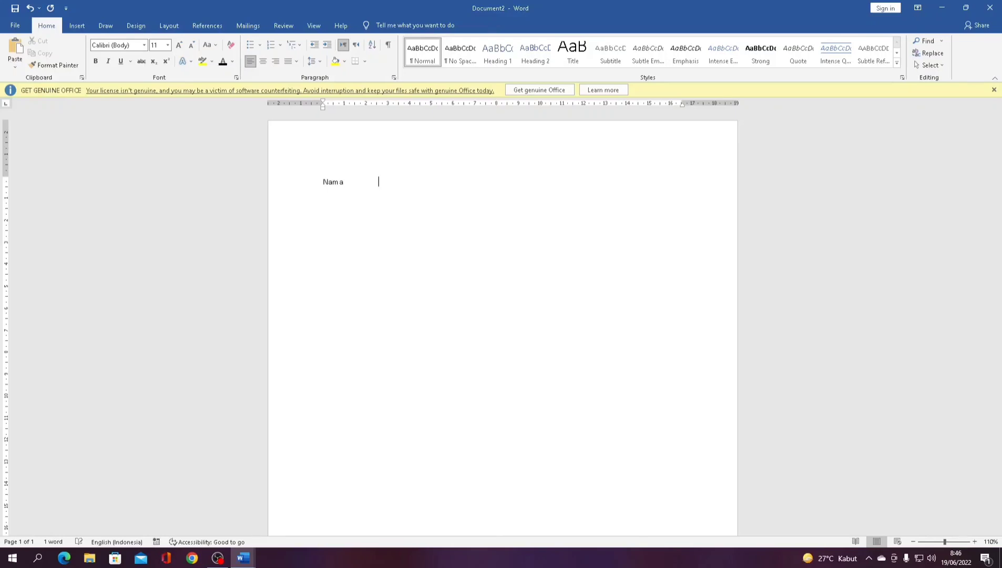
{"action": "key", "text": "Return"}
{"action": "type", "text": "Kelas"}
{"action": "key", "text": "Tab"}
{"action": "key", "text": "Tab"}
{"action": "type", "text": ": V NB"}
{"action": "key", "text": "BackSpace"}
{"action": "key", "text": "BackSpace"}
{"action": "type", "text": "B"}
{"action": "key", "text": "Return"}
- Add the No Absen line with number 21, then the title 'Gunung yang Indah'
{"action": "type", "text": "No A"}
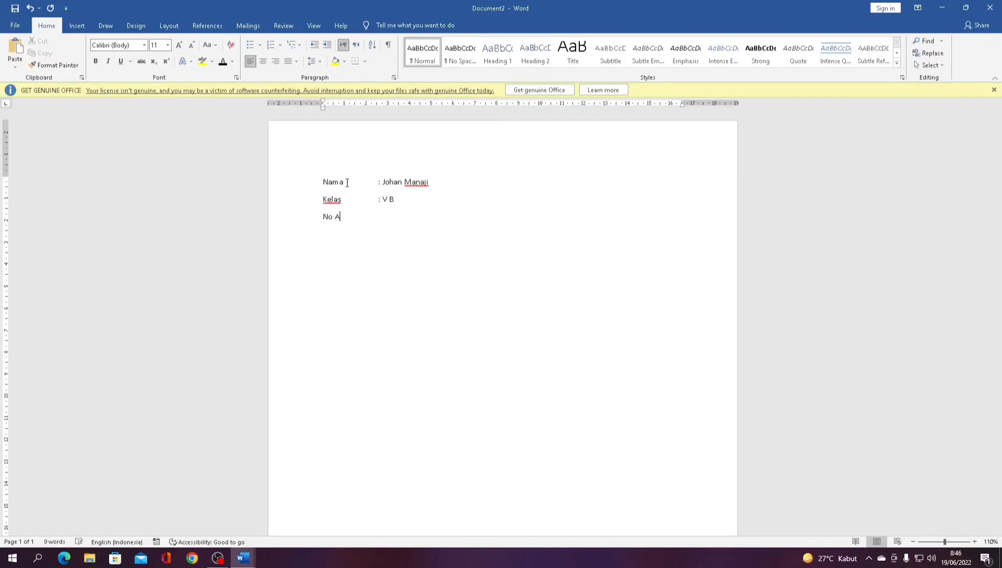
{"action": "type", "text": "bsen"}
{"action": "key", "text": "Tab"}
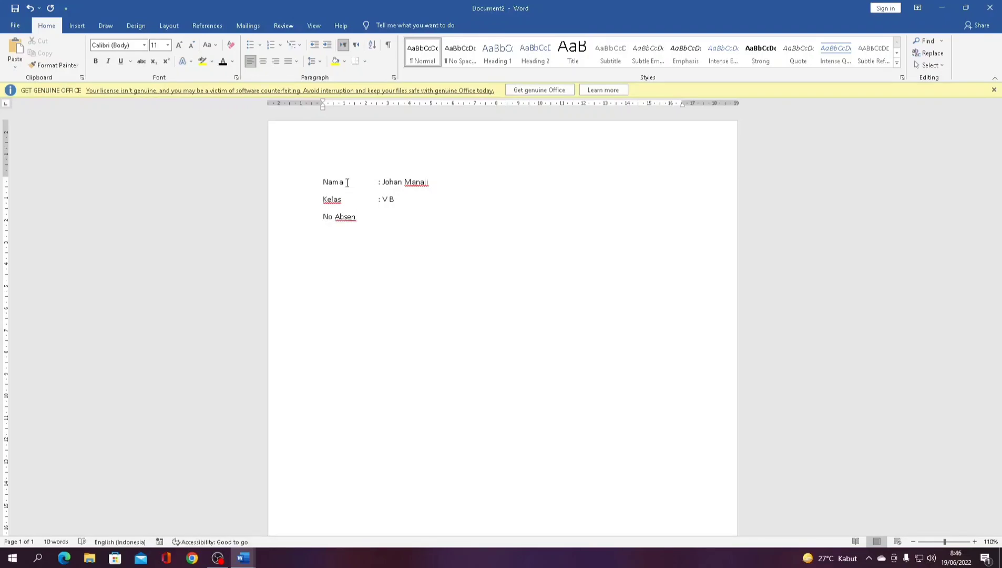
{"action": "type", "text": ": 21"}
{"action": "key", "text": "Return"}
{"action": "type", "text": "Gunung yang l"}
{"action": "type", "text": "ndah"}
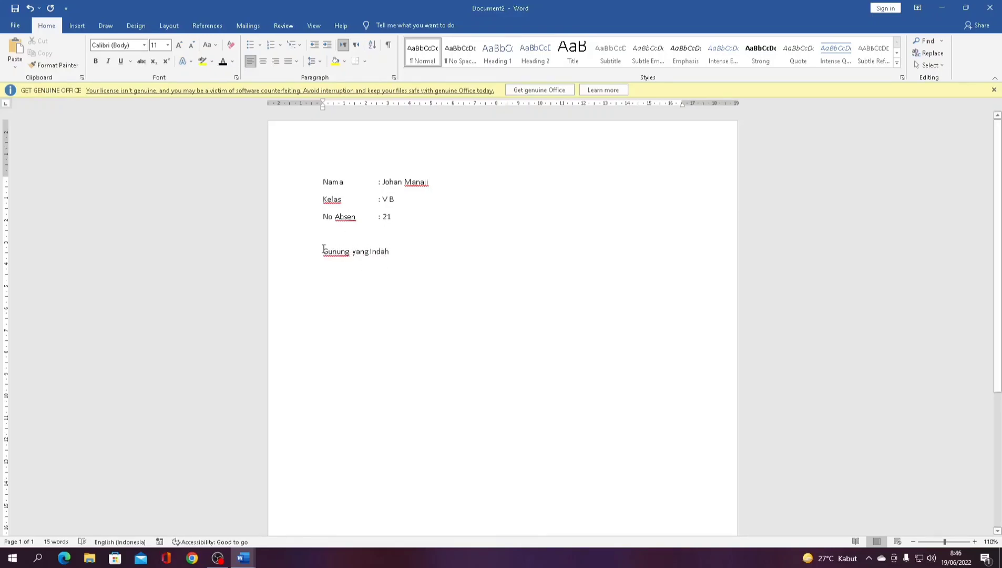
- Center and bold 'Gunung yang Indah', then add a left-aligned empty line after it
{"action": "left_click_drag", "start_coordinate": [322, 251], "coordinate": [328, 253]}
{"action": "left_click_drag", "start_coordinate": [419, 258], "coordinate": [318, 259]}
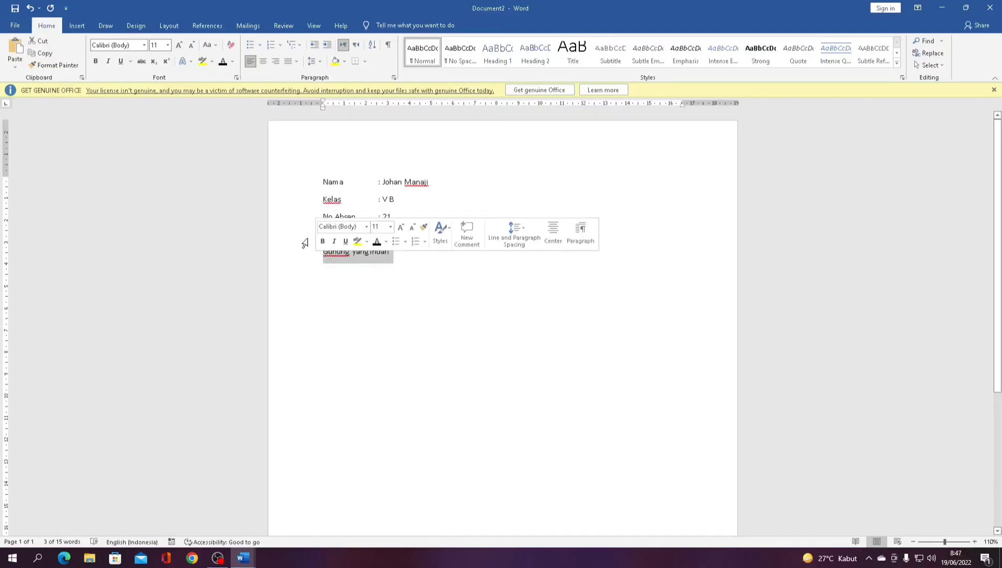
{"action": "left_click", "coordinate": [264, 63]}
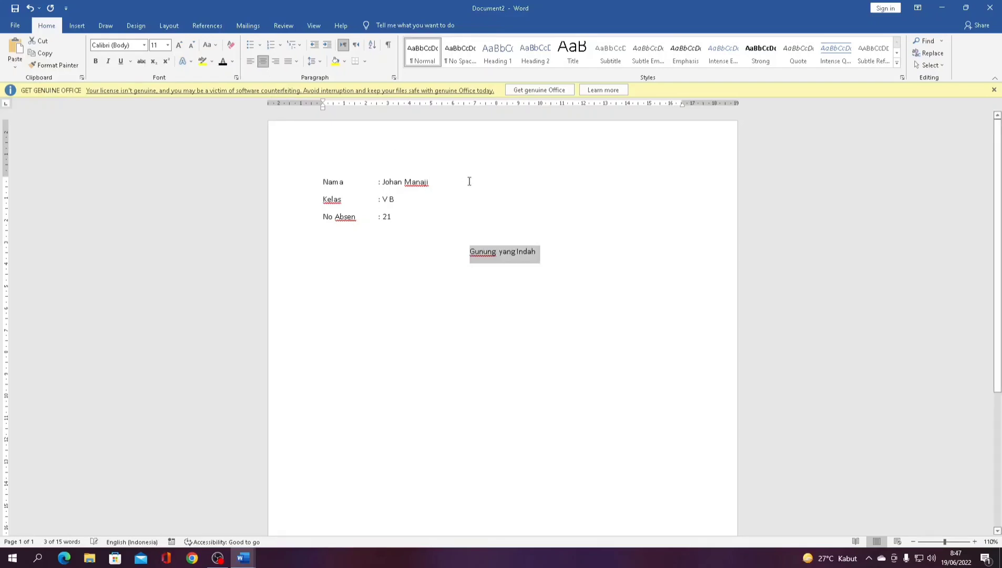
{"action": "left_click_drag", "start_coordinate": [555, 247], "coordinate": [447, 249]}
{"action": "key", "text": "ctrl+b"}
{"action": "left_click", "coordinate": [506, 254]}
{"action": "left_click", "coordinate": [538, 251]}
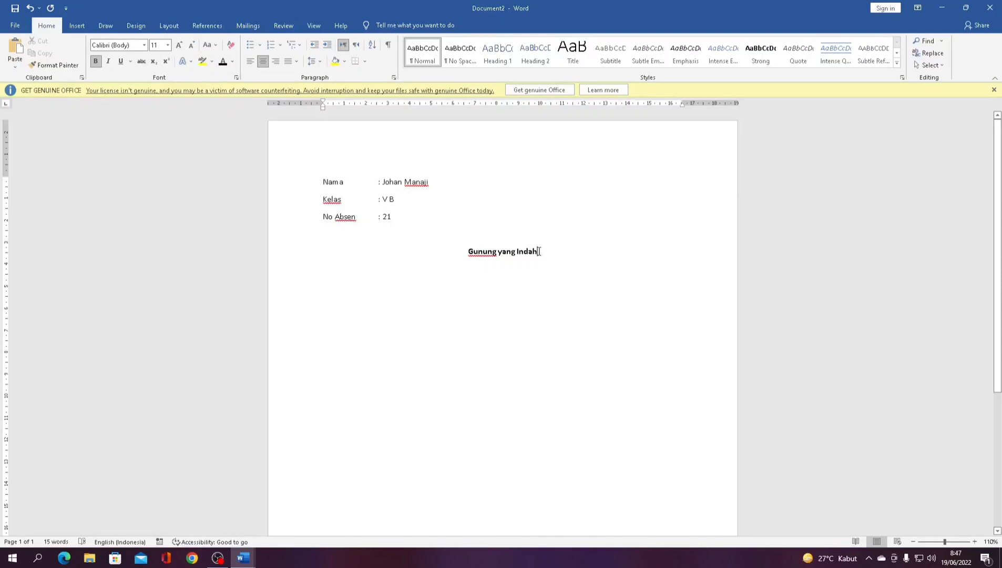
{"action": "key", "text": "Return"}
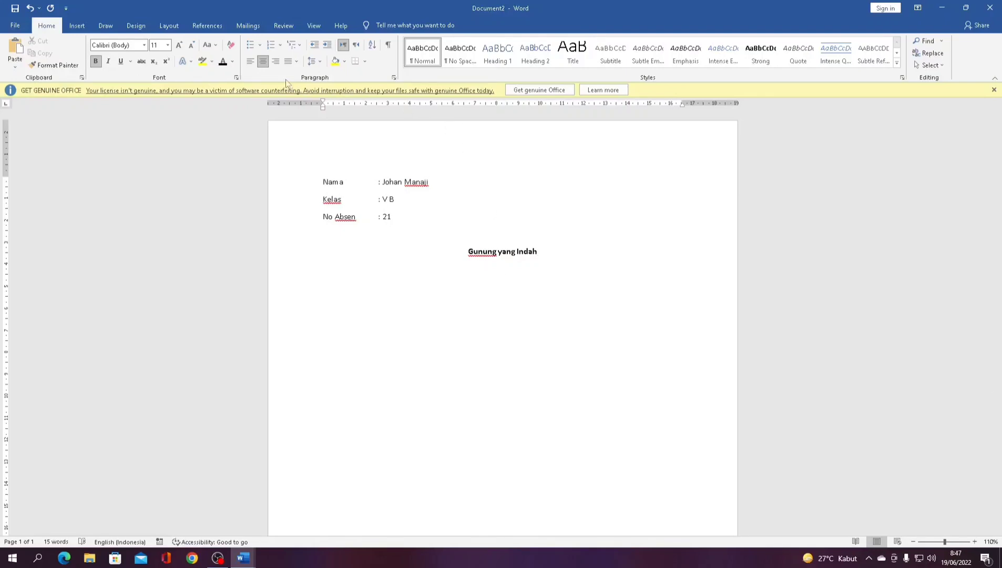
{"action": "left_click", "coordinate": [250, 61]}
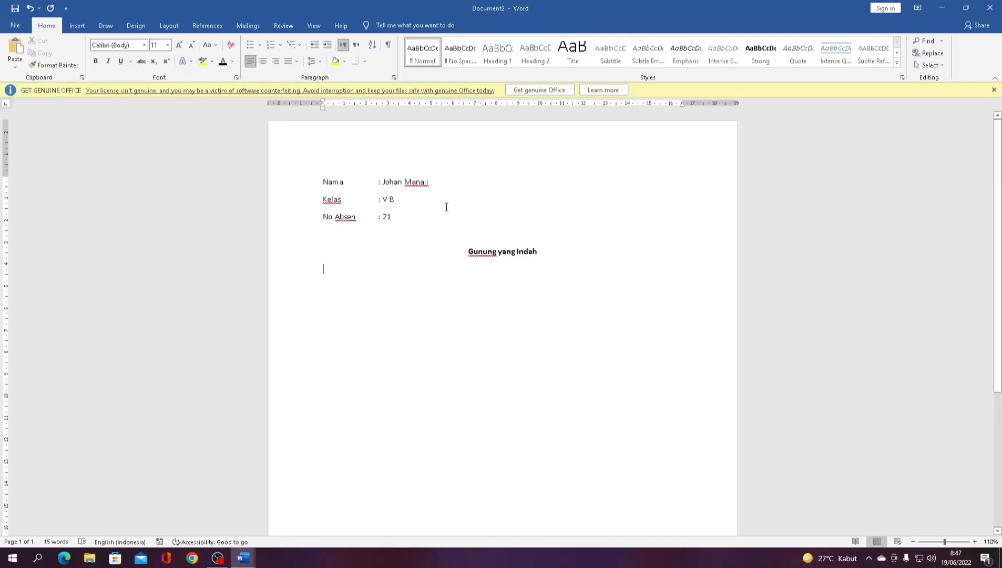
- Type the first three lines, from 'Pagi yang cerah dan indah' to 'melihat pemandangan gunung yang indah'
{"action": "type", "text": "Pagi"}
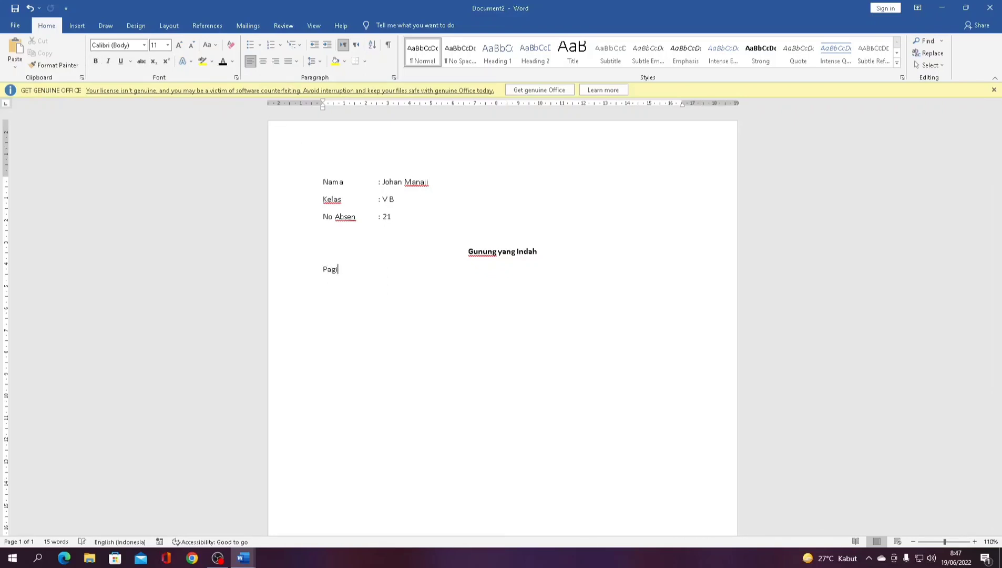
{"action": "type", "text": " yang cerah dan indah"}
{"action": "key", "text": "Return"}
{"action": "type", "text": "Ketika akud"}
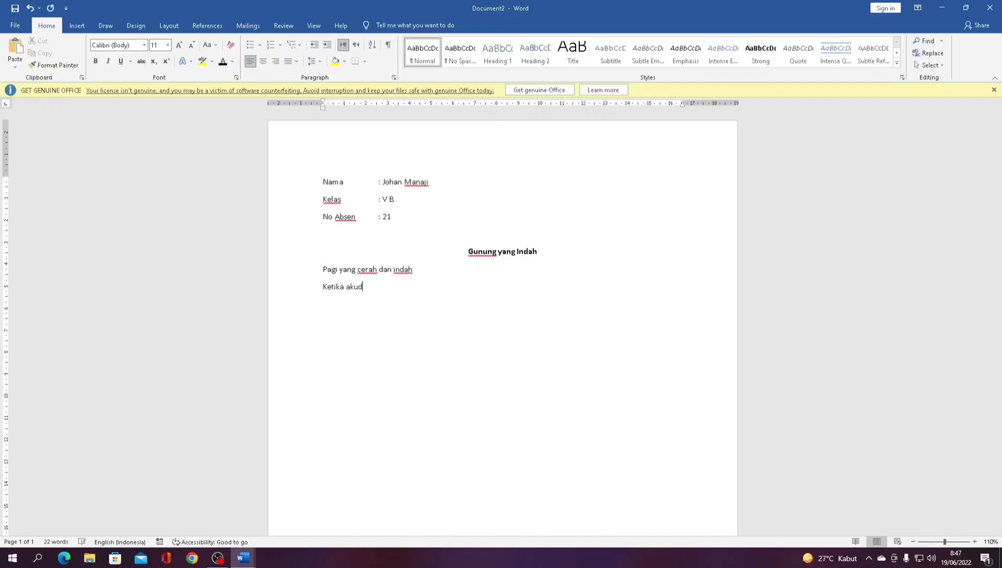
{"action": "key", "text": "BackSpace"}
{"action": "type", "text": "duduk di tepi sawah"}
{"action": "key", "text": "Return"}
{"action": "type", "text": "melihat pemandangan gur"}
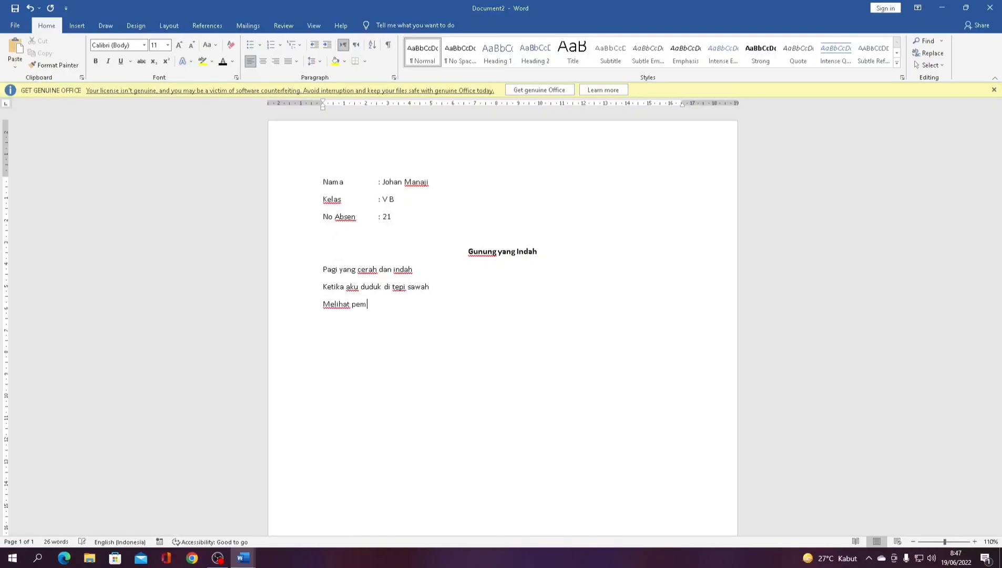
{"action": "key", "text": "BackSpace"}
{"action": "type", "text": "nung yang indah"}
{"action": "key", "text": "Return"}
- Add lines four to six, ending 'memikirkan kabarmu yang tak indah', then type 'Hiburanku hanya gunung yang indah'
{"action": "type", "text": "ditemani seca"}
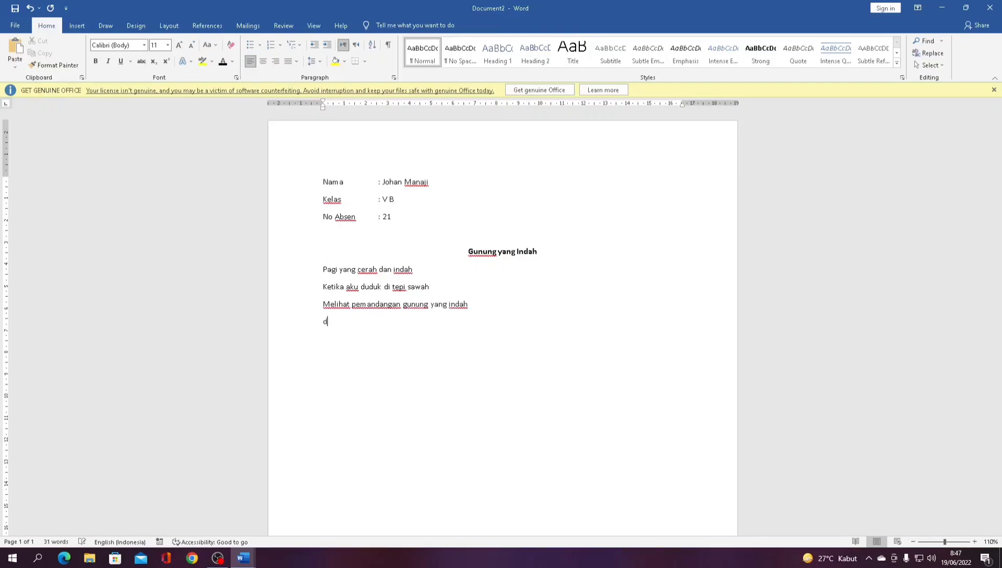
{"action": "type", "text": "ngkir opi"}
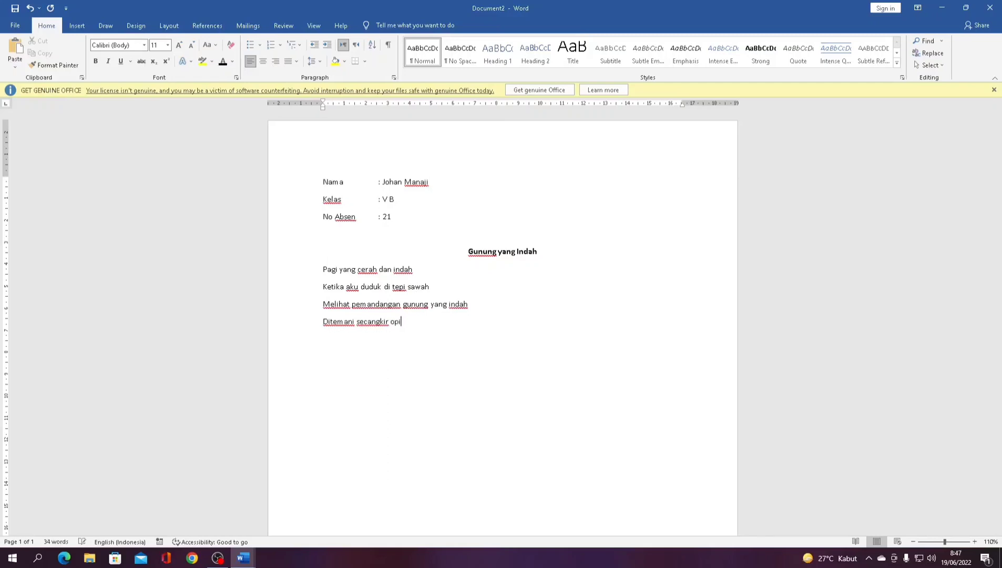
{"action": "key", "text": "BackSpace"}
{"action": "key", "text": "BackSpace"}
{"action": "type", "text": "kopi mewah"}
{"action": "key", "text": "Return"}
{"action": "type", "text": "Aku duduk termenung "}
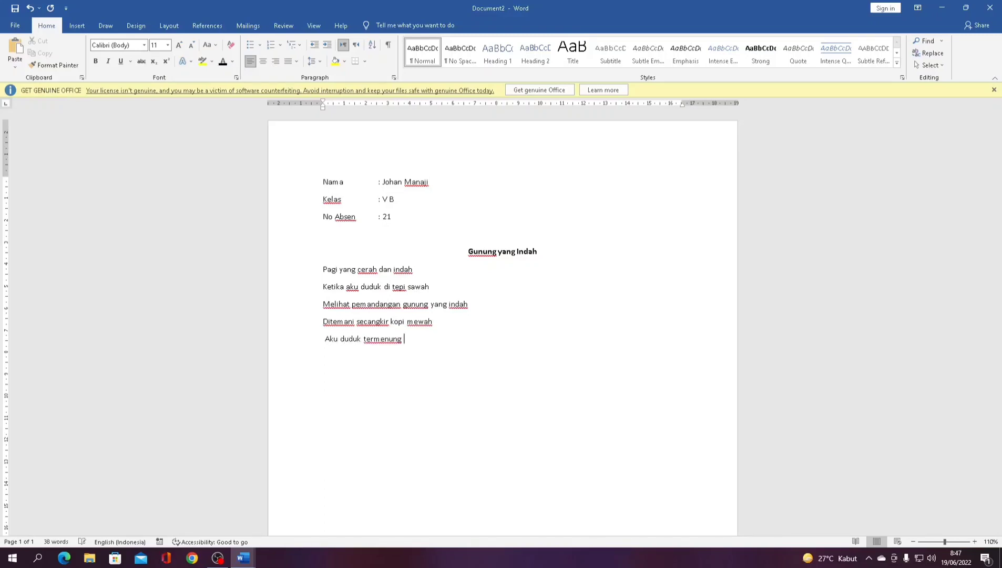
{"action": "type", "text": "resah"}
{"action": "key", "text": "Return"}
{"action": "type", "text": "memikirkan kabarmu"}
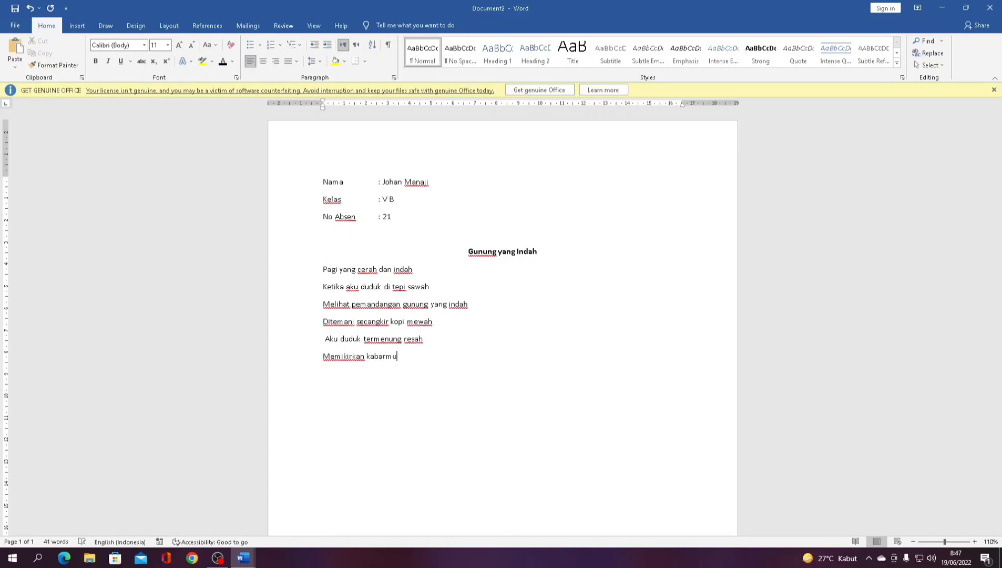
{"action": "type", "text": " yang tak indah"}
{"action": "key", "text": "Return"}
{"action": "type", "text": "Hiburanku han"}
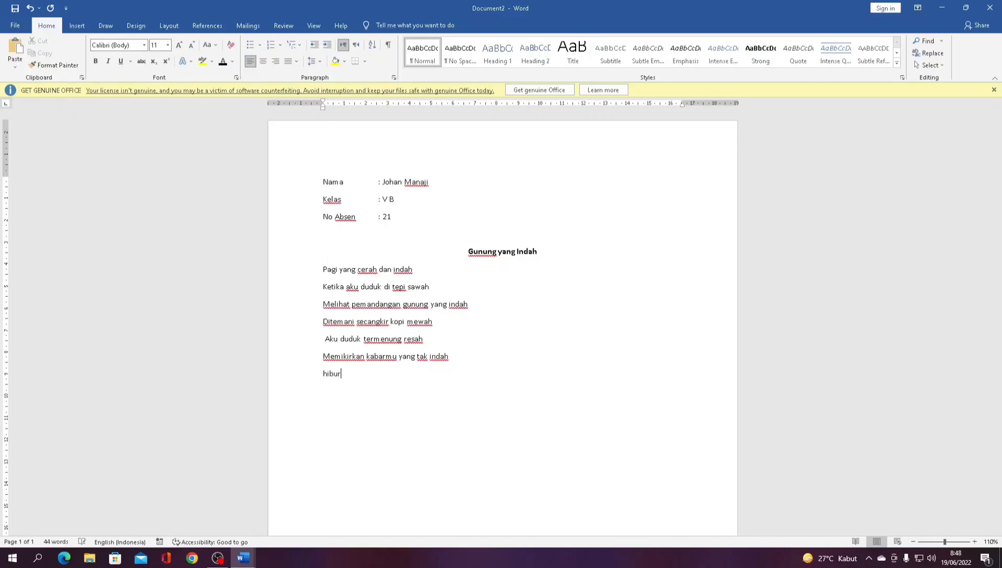
{"action": "type", "text": "ya gunung yang indah"}
- Type the rest of the second stanza, ending with 'Jadi lebih istimewah'
{"action": "key", "text": "Return"}
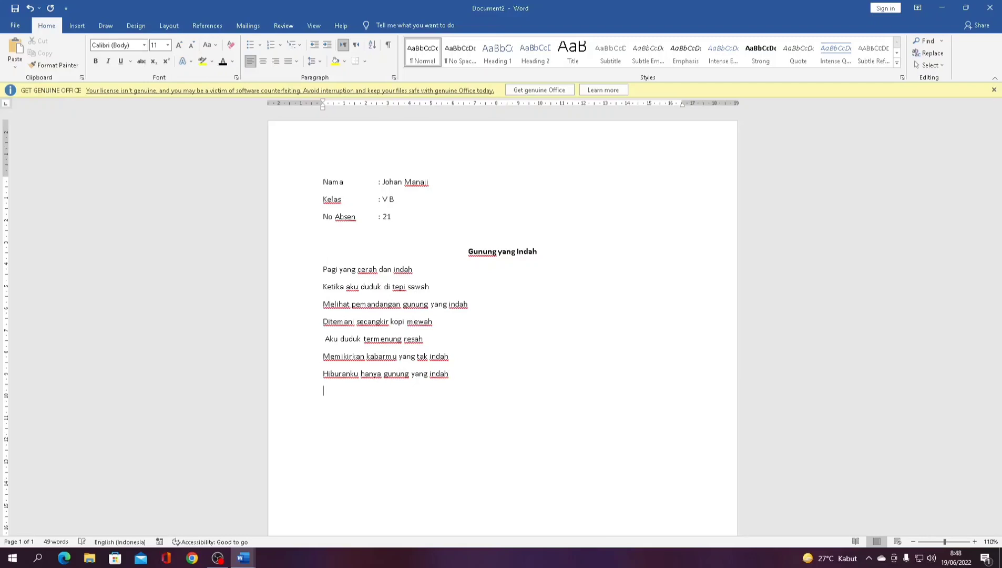
{"action": "type", "text": "menjualan"}
{"action": "key", "text": "BackSpace"}
{"action": "key", "text": "BackSpace"}
{"action": "key", "text": "BackSpace"}
{"action": "key", "text": "BackSpace"}
{"action": "type", "text": "lang tinggi dengan "}
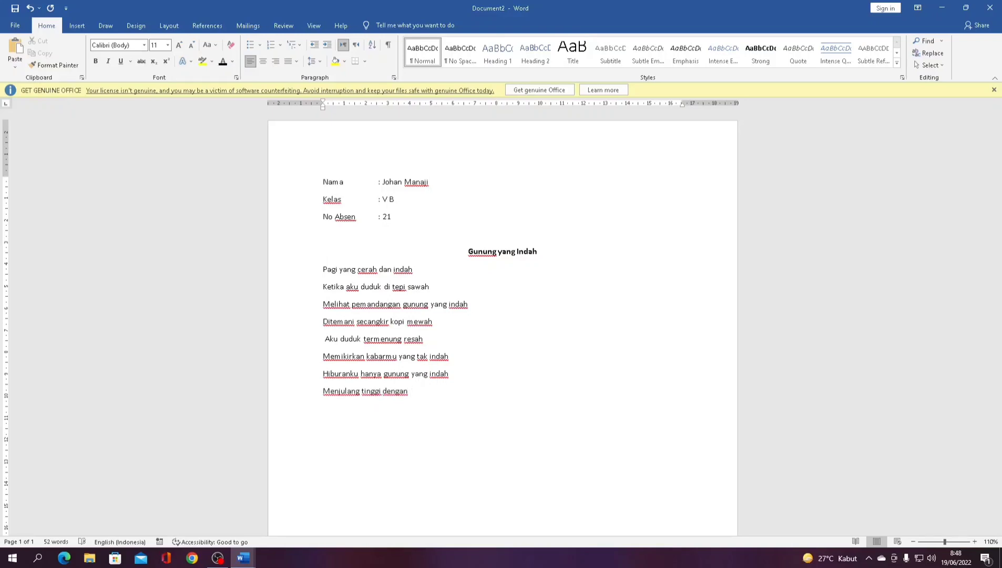
{"action": "type", "text": "megah"}
{"action": "key", "text": "Return"}
{"action": "type", "text": "udara sejuk yang membuat sehat"}
{"action": "key", "text": "Return"}
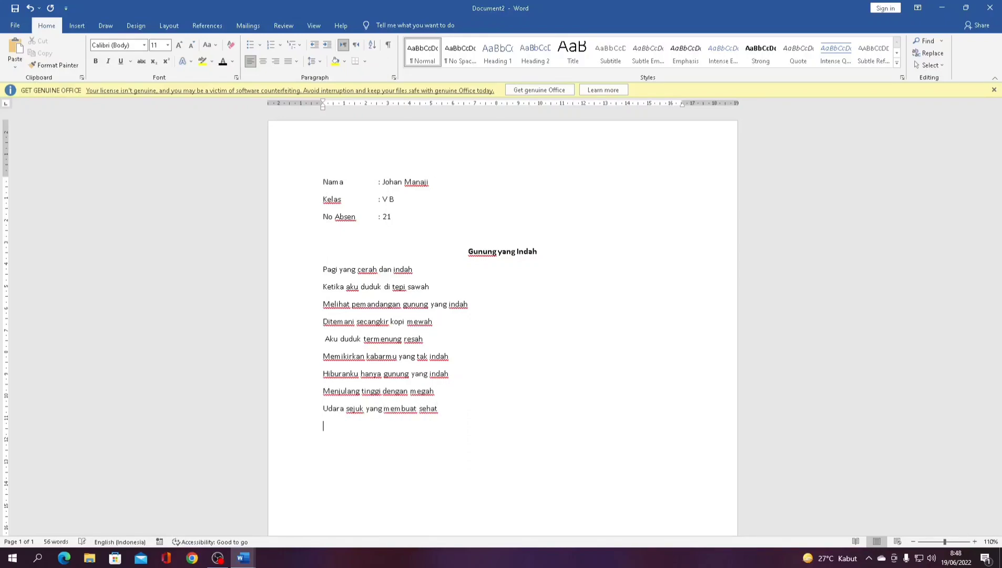
{"action": "key", "text": "BackSpace"}
{"action": "key", "text": "BackSpace"}
{"action": "key", "text": "BackSpace"}
{"action": "key", "text": "BackSpace"}
{"action": "key", "text": "BackSpace"}
{"action": "key", "text": "BackSpace"}
{"action": "key", "text": "BackSpace"}
{"action": "key", "text": "BackSpace"}
{"action": "key", "text": "BackSpace"}
{"action": "key", "text": "BackSpace"}
{"action": "key", "text": "BackSpace"}
{"action": "key", "text": "BackSpace"}
{"action": "key", "text": "BackSpace"}
{"action": "key", "text": "BackSpace"}
{"action": "key", "text": "BackSpace"}
{"action": "key", "text": "BackSpace"}
{"action": "key", "text": "BackSpace"}
{"action": "key", "text": "BackSpace"}
{"action": "type", "text": "membuat nafas terengah"}
{"action": "key", "text": "Return"}
{"action": "type", "text": "Jadi lebih "}
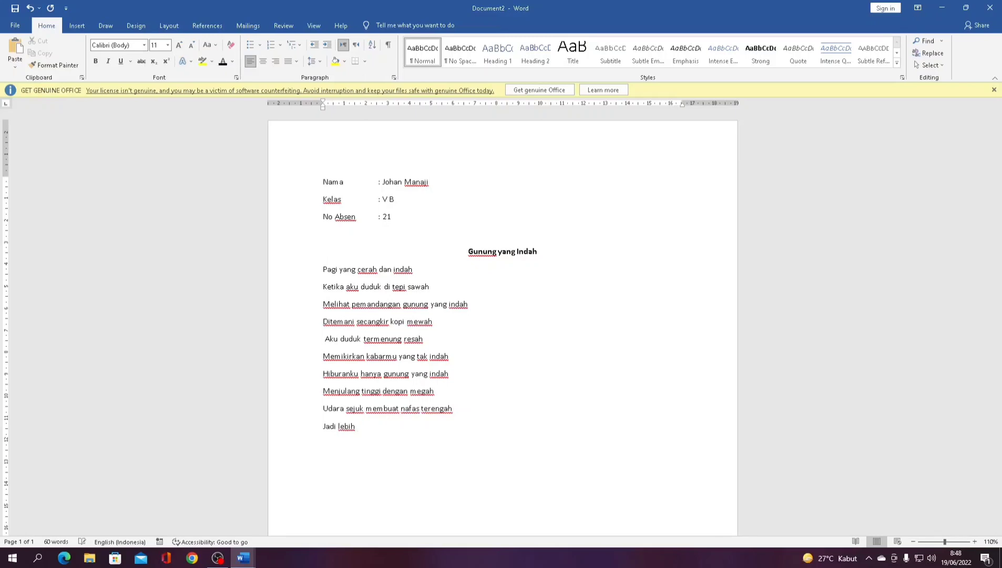
{"action": "type", "text": "istimewah"}
{"action": "key", "text": "Return"}
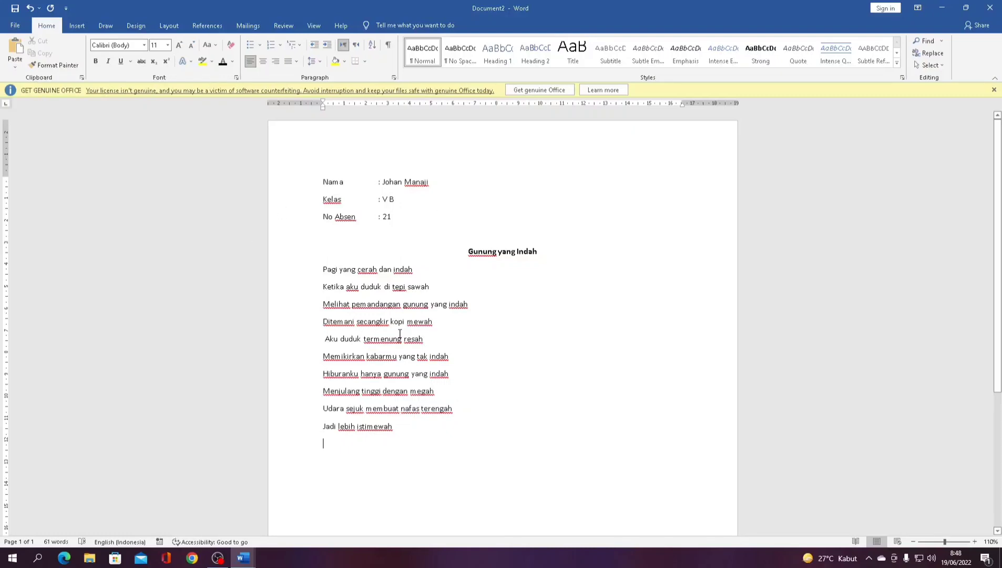
- Insert a blank line before 'Hiburanku' and center the four-line second stanza
{"action": "left_click", "coordinate": [325, 374]}
{"action": "key", "text": "Return"}
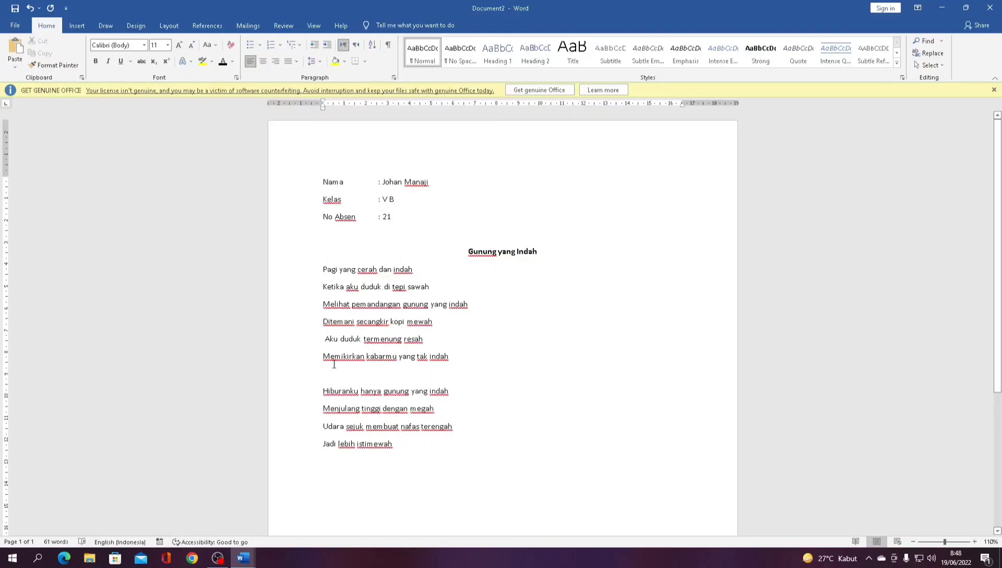
{"action": "left_click_drag", "start_coordinate": [323, 391], "coordinate": [437, 451]}
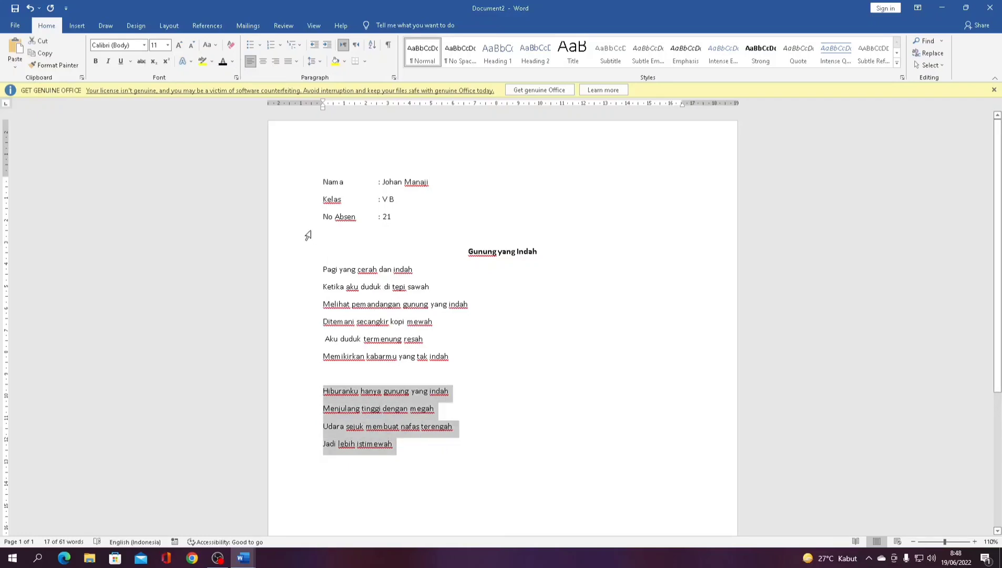
{"action": "left_click", "coordinate": [277, 61]}
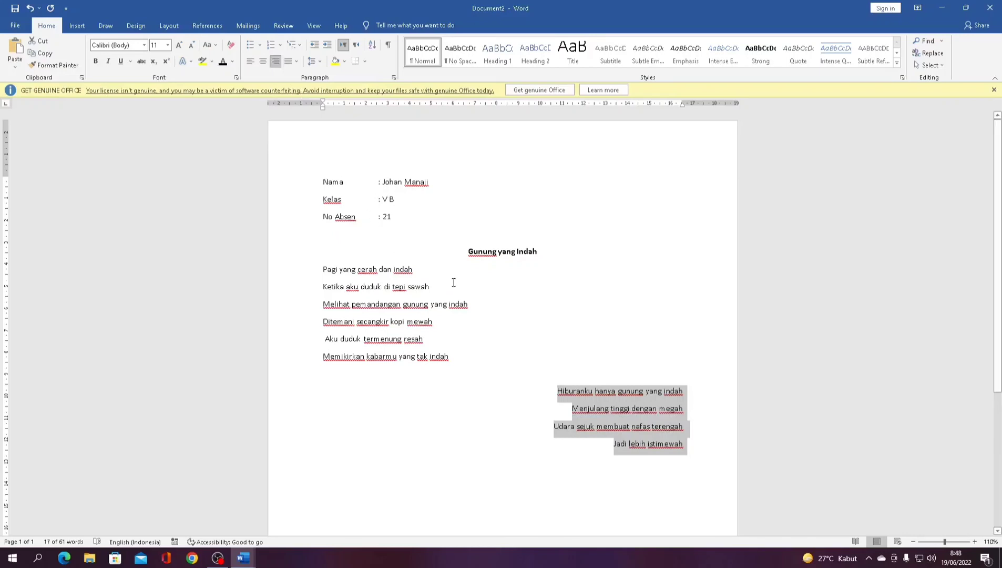
{"action": "left_click", "coordinate": [264, 63]}
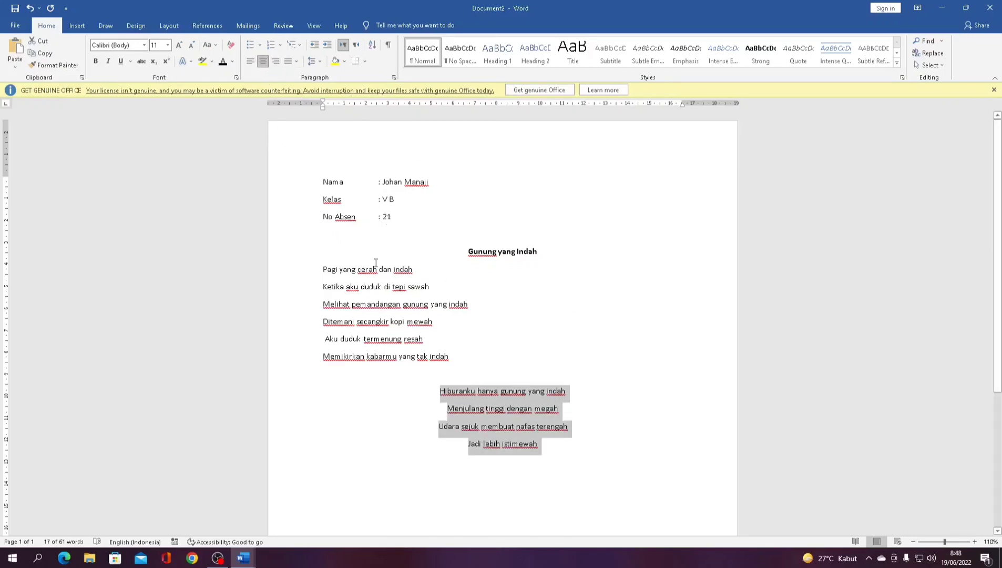
- Insert a left-aligned blank line below the centred stanza
{"action": "left_click_drag", "start_coordinate": [323, 269], "coordinate": [568, 445]}
{"action": "left_click", "coordinate": [573, 447]}
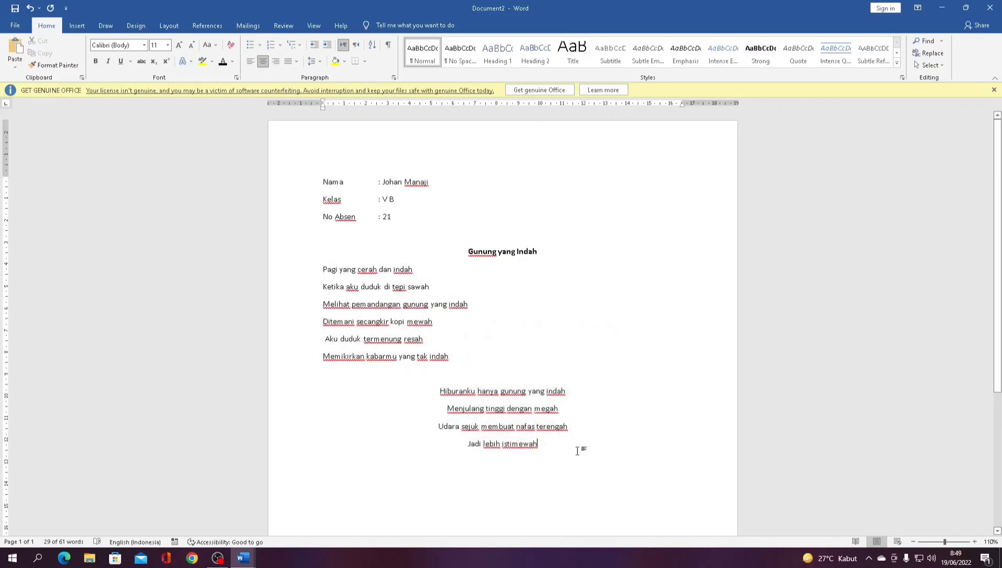
{"action": "key", "text": "Return"}
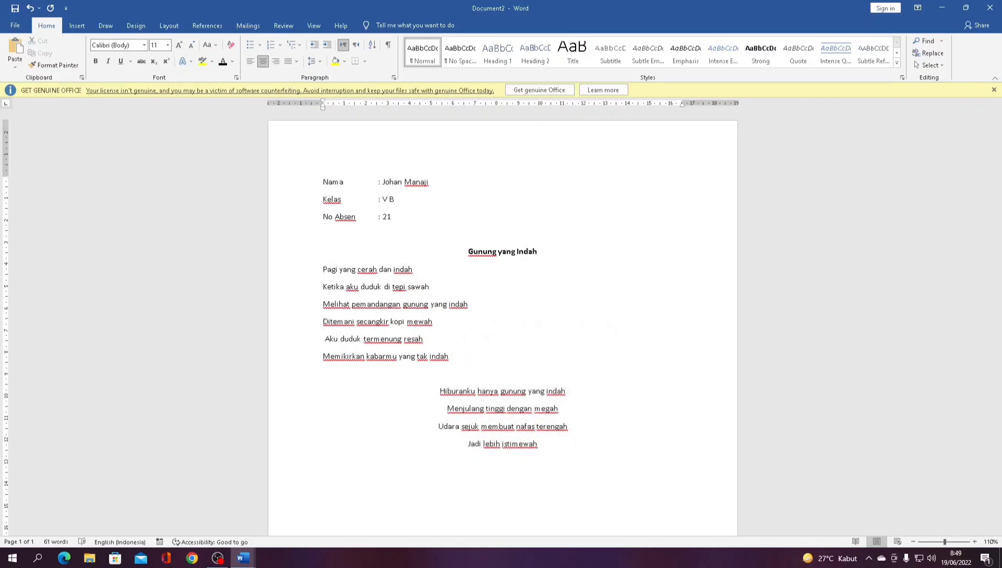
{"action": "left_click", "coordinate": [250, 61]}
- Copy the four-line second stanza and paste it onto a new left-aligned line beneath it
{"action": "left_click_drag", "start_coordinate": [441, 393], "coordinate": [508, 465]}
{"action": "key", "text": "ctrl+c"}
{"action": "left_click", "coordinate": [439, 403]}
{"action": "left_click", "coordinate": [551, 443]}
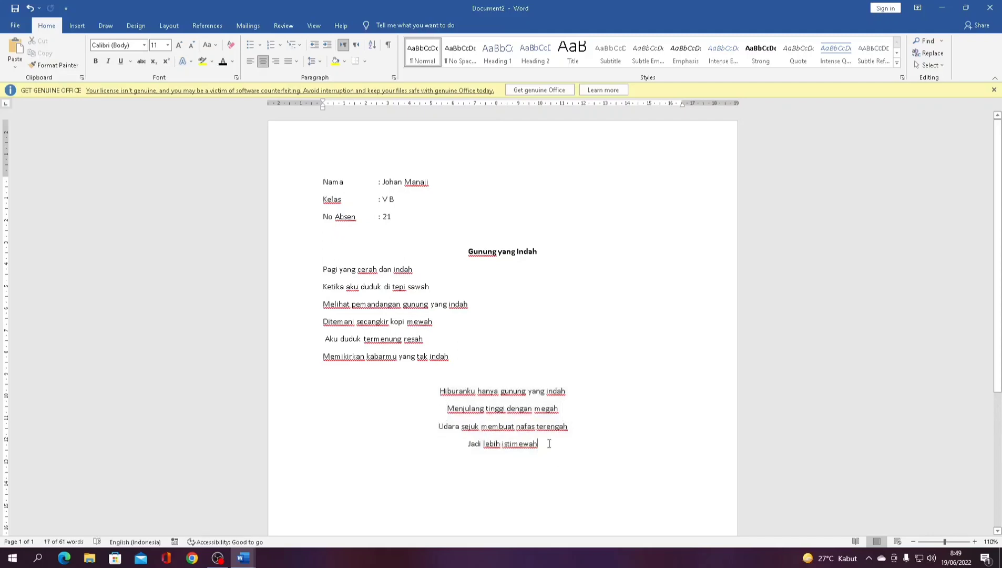
{"action": "key", "text": "Return"}
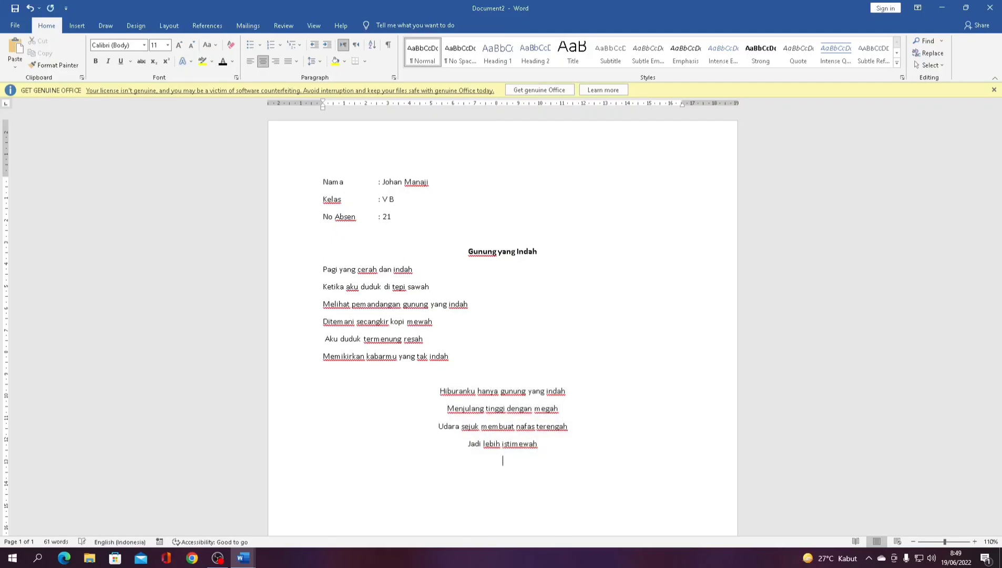
{"action": "left_click", "coordinate": [251, 61]}
{"action": "key", "text": "ctrl+v"}
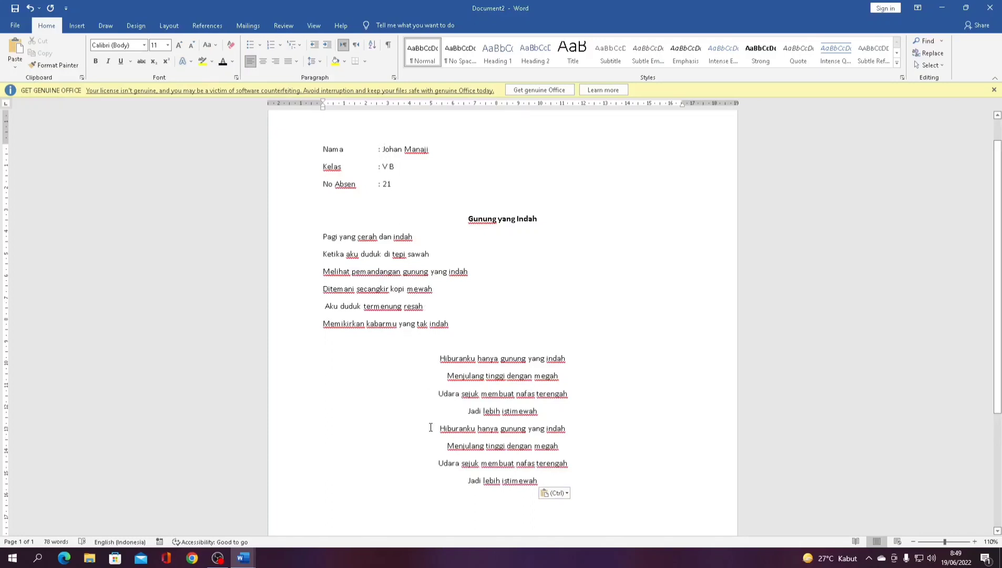
- Left-align all lines of the pasted stanza copy
{"action": "left_click_drag", "start_coordinate": [436, 427], "coordinate": [547, 486]}
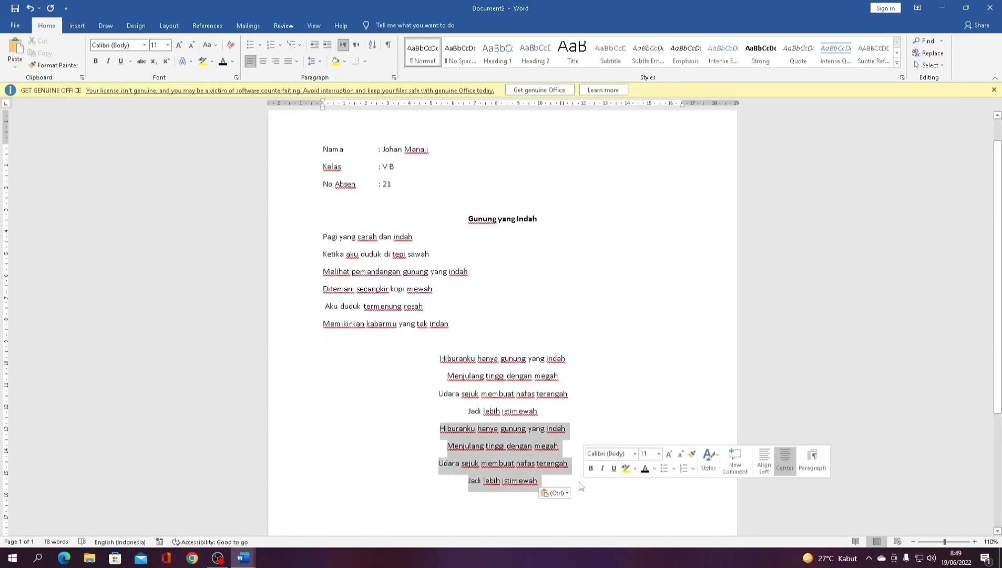
{"action": "left_click", "coordinate": [251, 61]}
{"action": "left_click", "coordinate": [421, 242]}
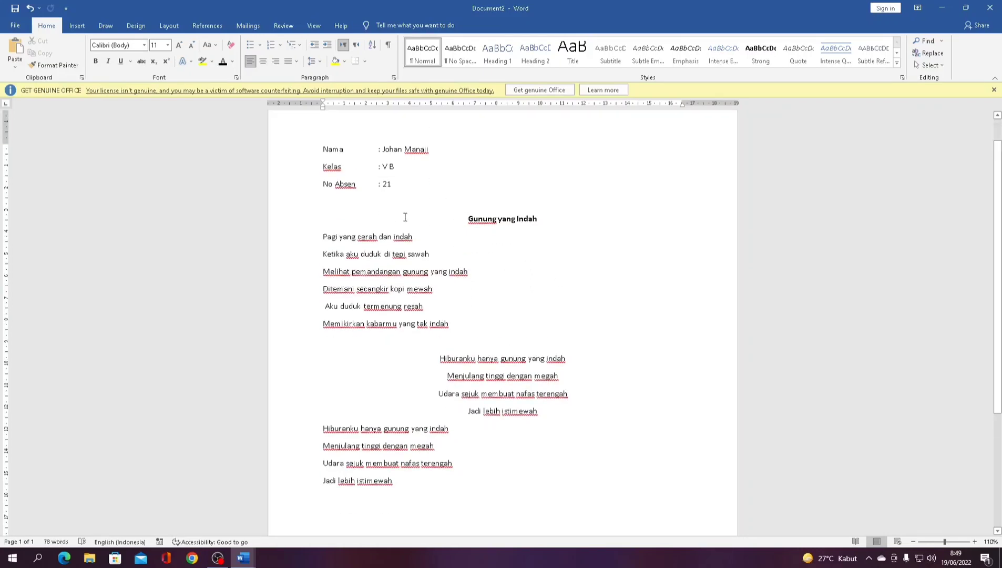
{"action": "scroll", "coordinate": [405, 218], "scroll_direction": "down", "scroll_amount": 1}
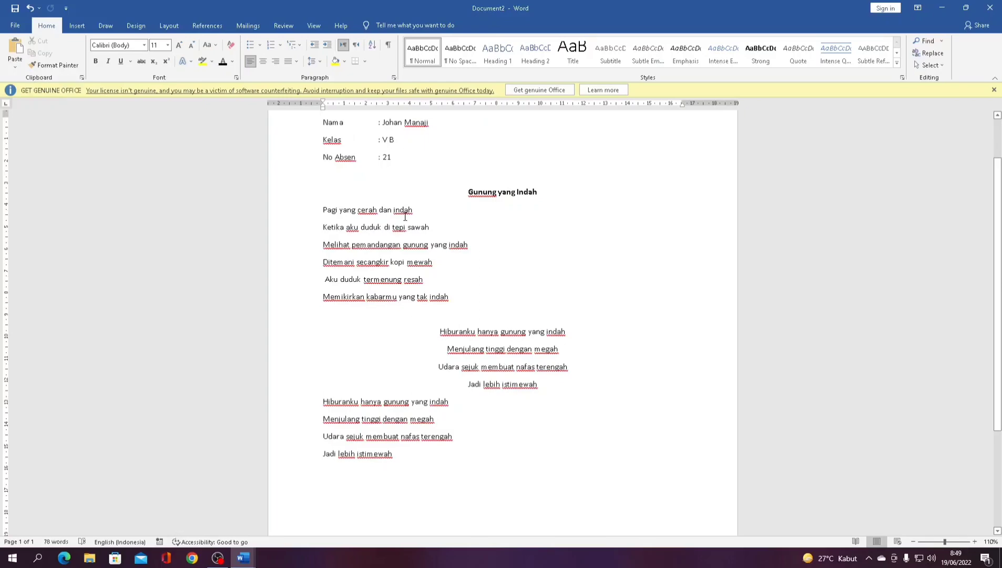
{"action": "scroll", "coordinate": [412, 202], "scroll_direction": "up", "scroll_amount": 2}
{"action": "scroll", "coordinate": [429, 242], "scroll_direction": "down", "scroll_amount": 4}
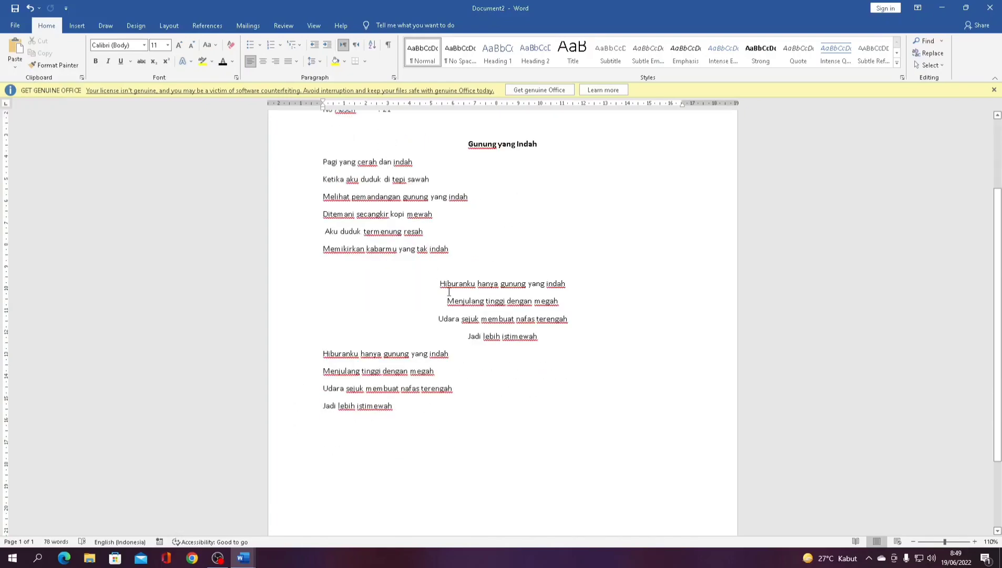
- Add blank lines under the title 'Gunung yang Indah', then select the poem lines
{"action": "scroll", "coordinate": [484, 289], "scroll_direction": "up", "scroll_amount": 4}
{"action": "left_click", "coordinate": [472, 235]}
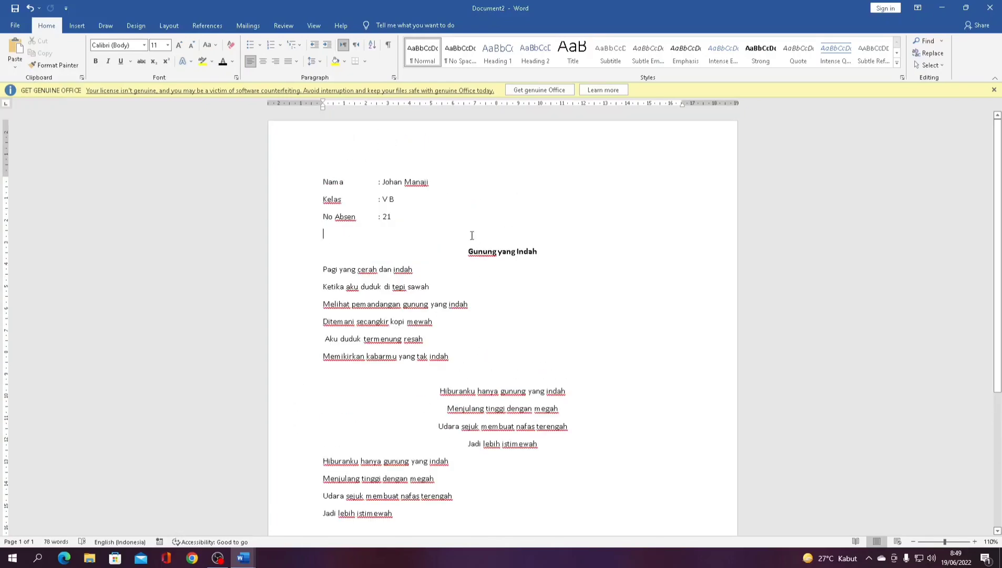
{"action": "key", "text": "Down"}
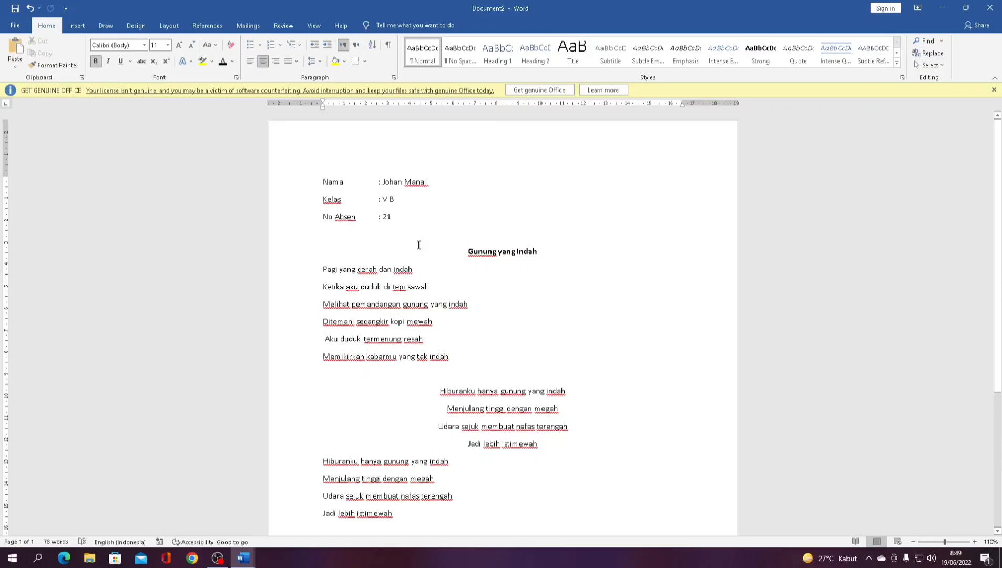
{"action": "left_click", "coordinate": [541, 253]}
{"action": "key", "text": "Return"}
{"action": "key", "text": "Return"}
{"action": "key", "text": "Return"}
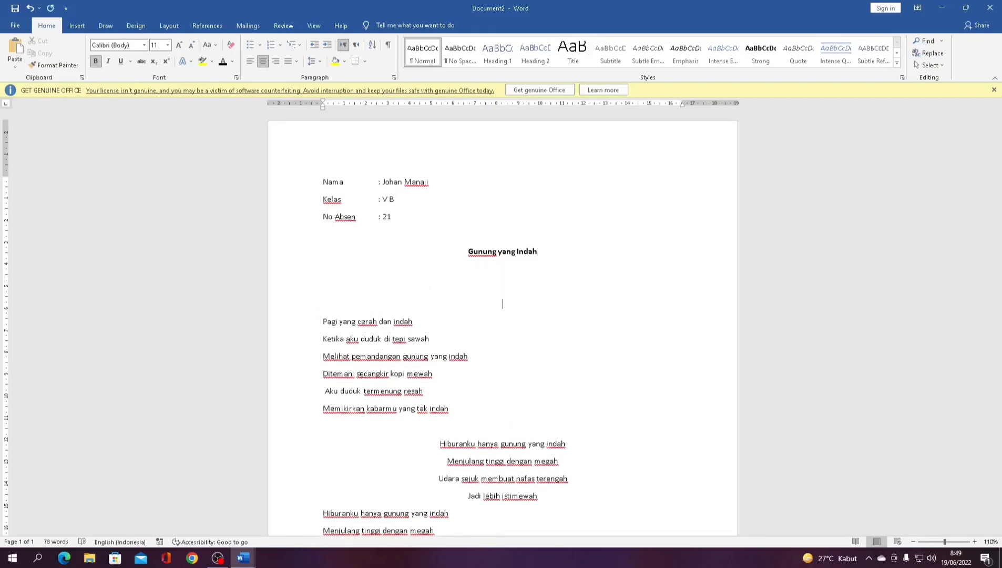
{"action": "key", "text": "BackSpace"}
{"action": "key", "text": "BackSpace"}
{"action": "key", "text": "Return"}
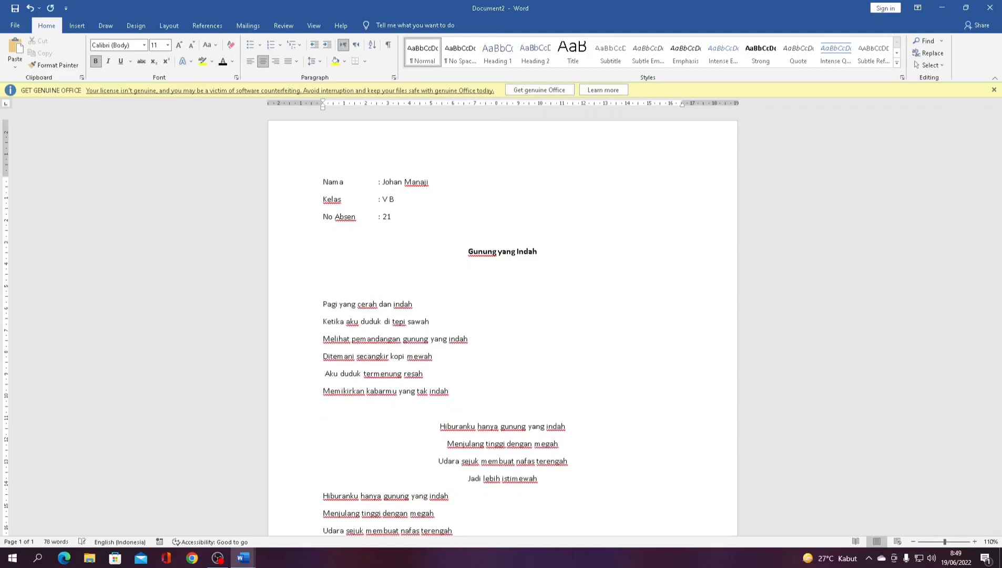
{"action": "scroll", "coordinate": [510, 231], "scroll_direction": "down", "scroll_amount": 3}
{"action": "left_click_drag", "start_coordinate": [314, 226], "coordinate": [481, 472]}
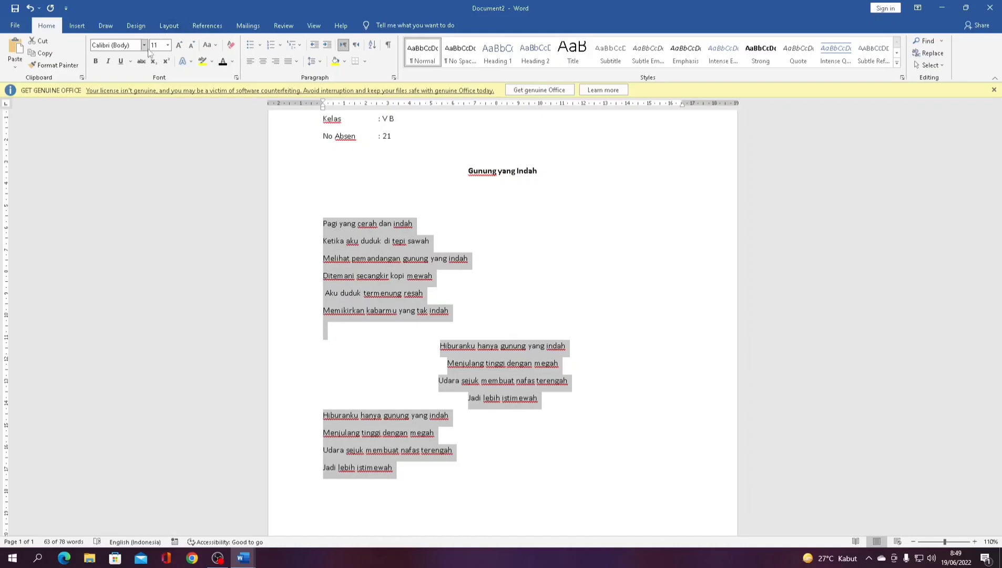
- Apply the Bahnschrift SemiBold font to the selected poem
{"action": "left_click", "coordinate": [143, 45]}
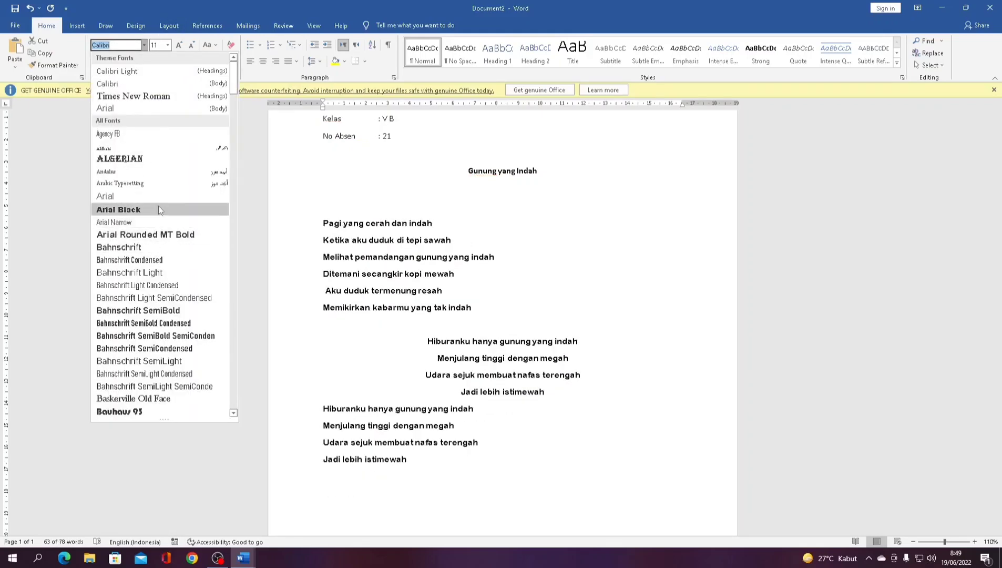
{"action": "key", "text": "Escape"}
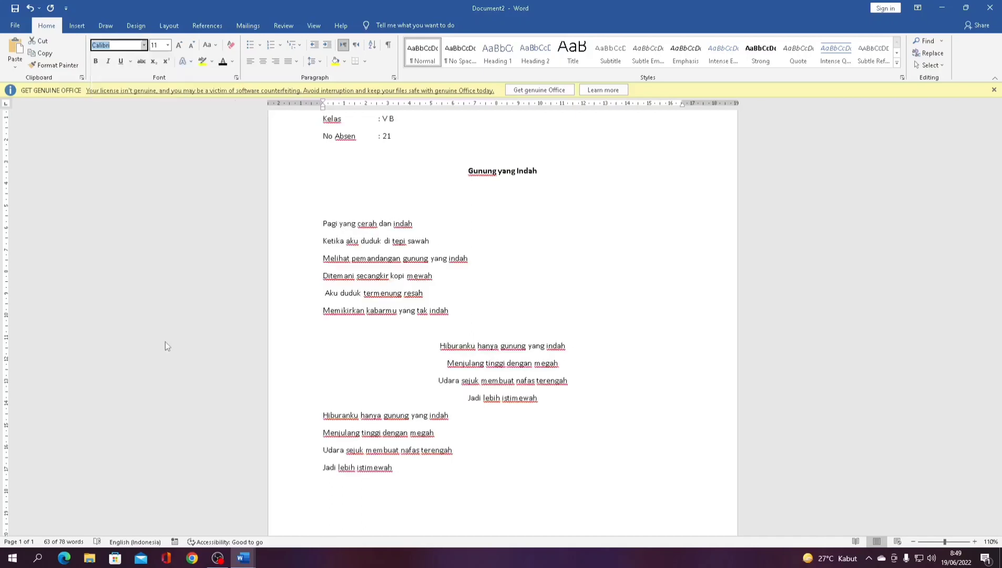
{"action": "left_click", "coordinate": [325, 295]}
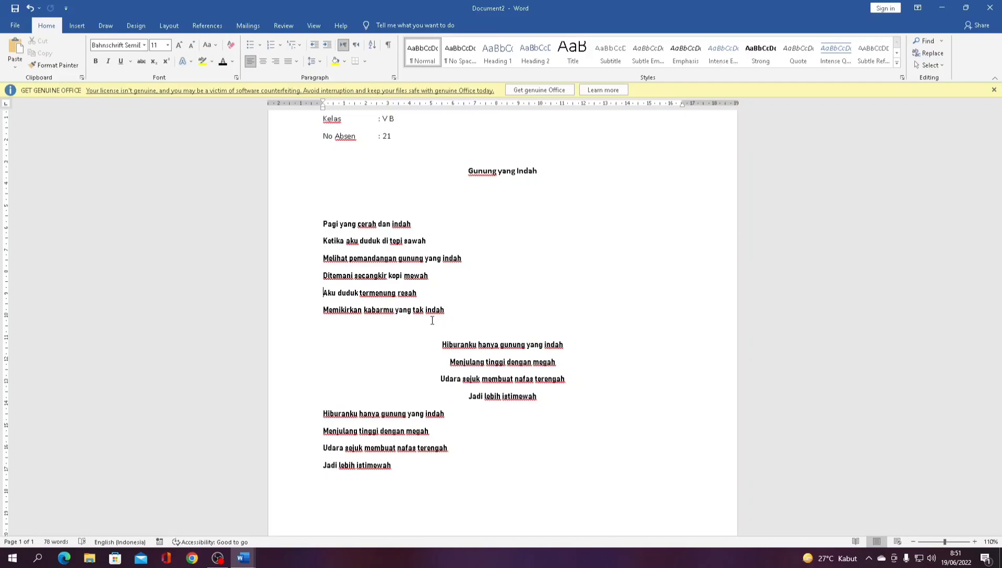
{"action": "left_click", "coordinate": [218, 557]}
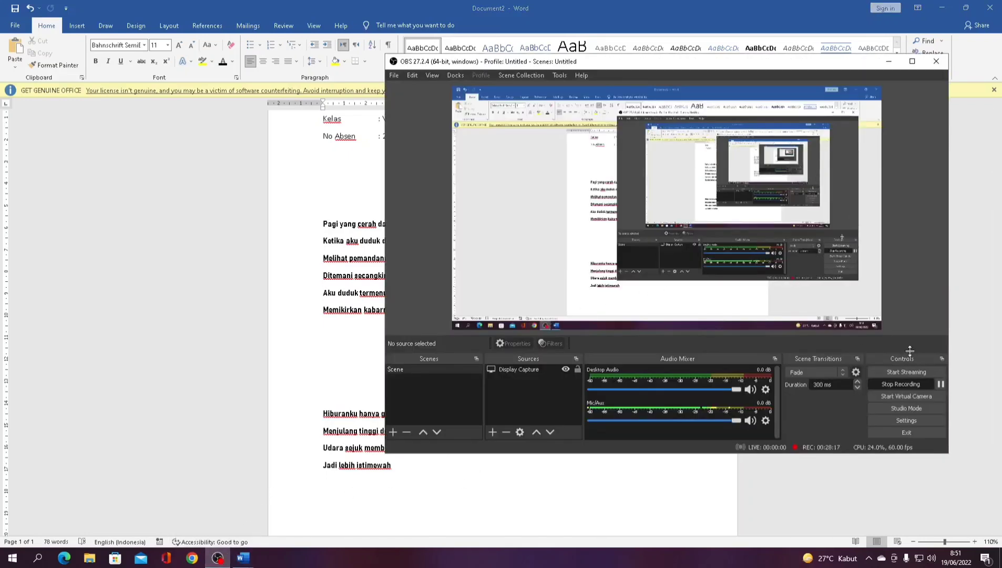
{"action": "left_click", "coordinate": [890, 61]}
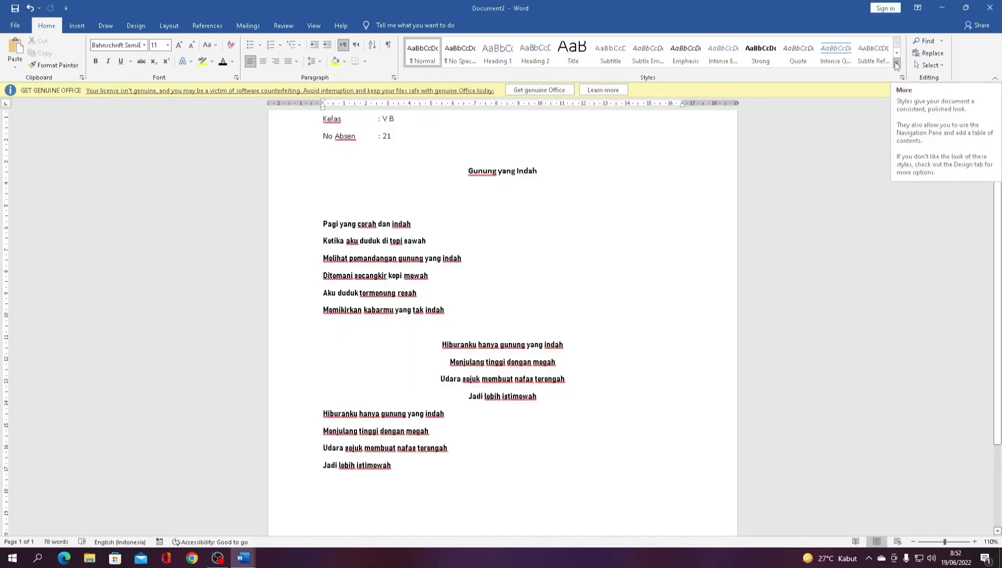
{"action": "left_click", "coordinate": [689, 213]}
{"action": "scroll", "coordinate": [581, 214], "scroll_direction": "down", "scroll_amount": 1}
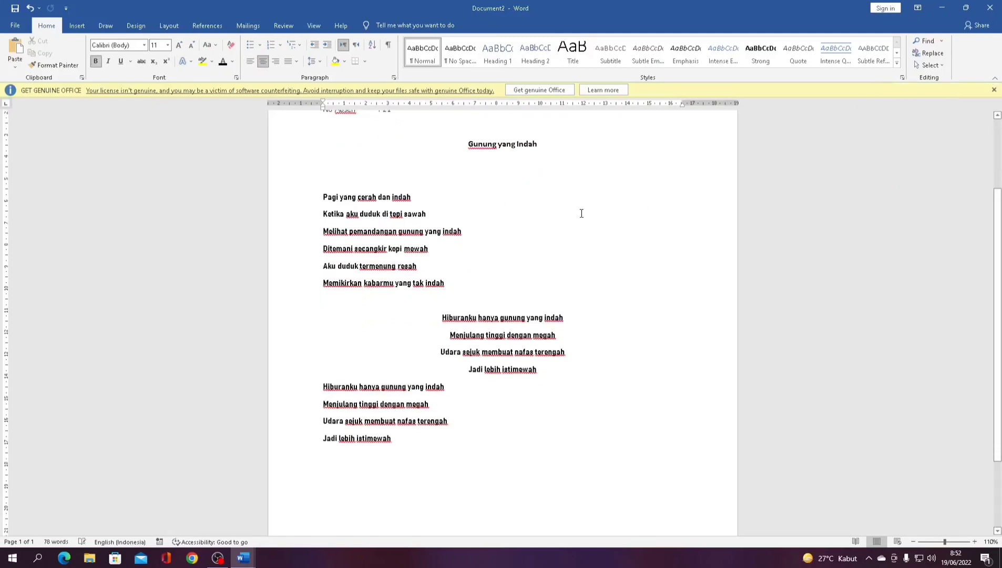
{"action": "scroll", "coordinate": [582, 213], "scroll_direction": "down", "scroll_amount": 3}
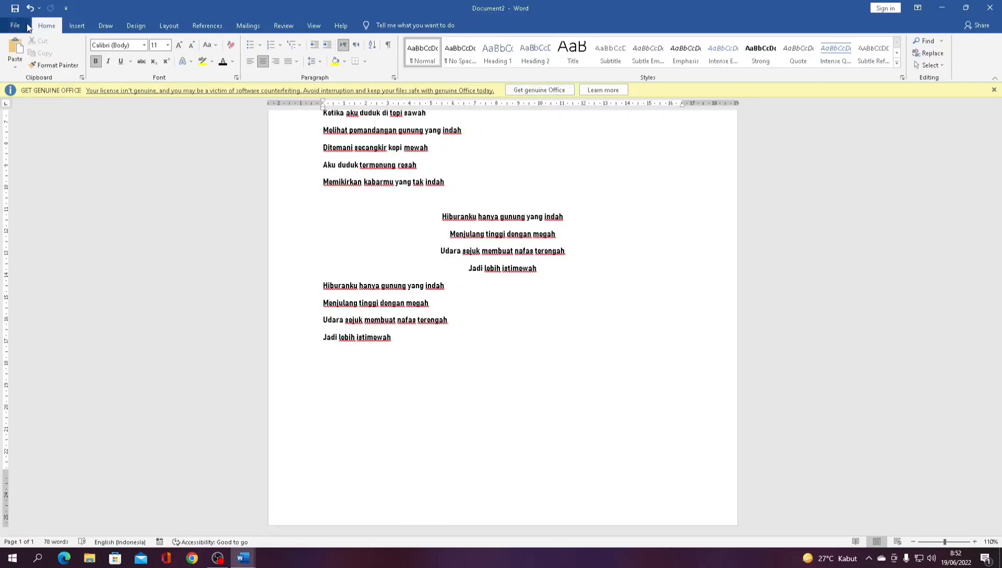
- In Save As, name the file 'puisi tugas bahasa indonesia'
{"action": "left_click", "coordinate": [25, 25]}
{"action": "left_click", "coordinate": [29, 146]}
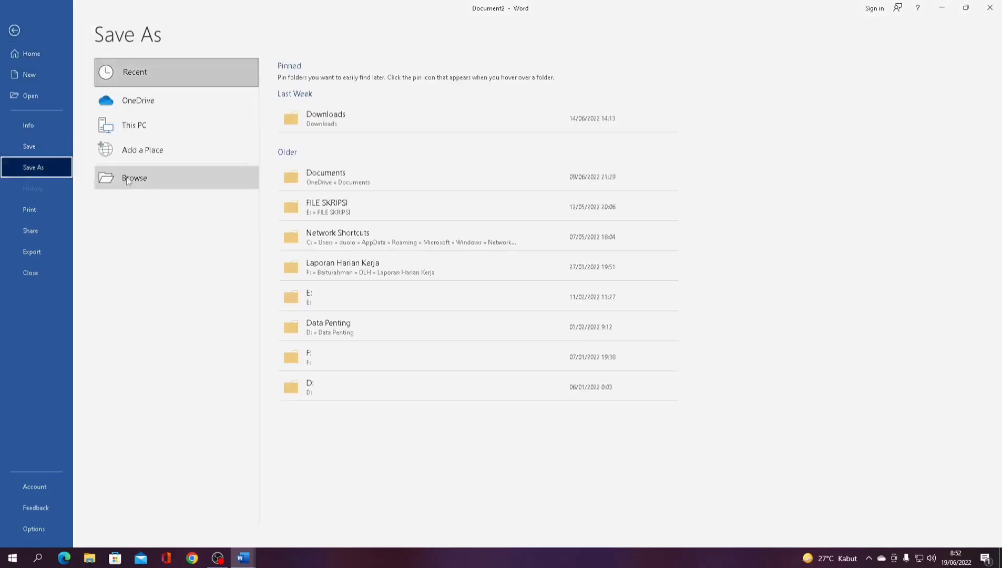
{"action": "left_click", "coordinate": [130, 178]}
{"action": "scroll", "coordinate": [95, 181], "scroll_direction": "down", "scroll_amount": 2}
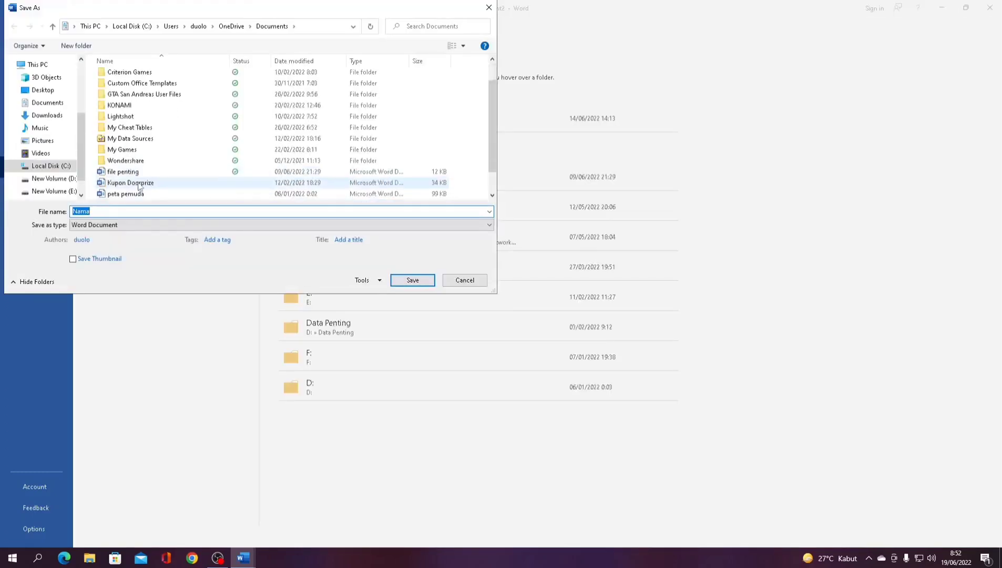
{"action": "type", "text": "contoh p"}
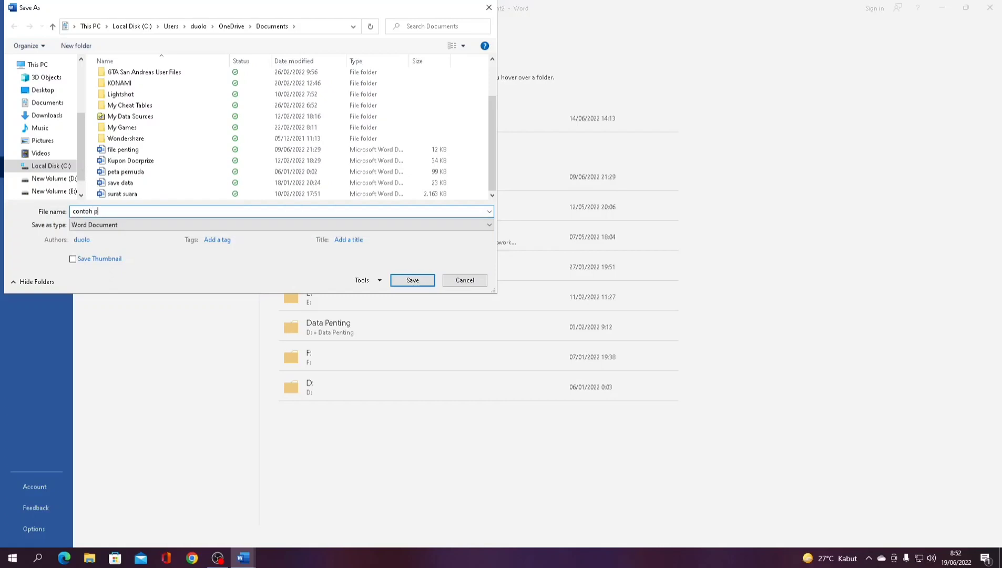
{"action": "key", "text": "ctrl+a"}
{"action": "key", "text": "BackSpace"}
{"action": "type", "text": "puisi tugas bahasa indonesia"}
- Set the file type to Word 97-2003 Document and save
{"action": "left_click", "coordinate": [99, 230]}
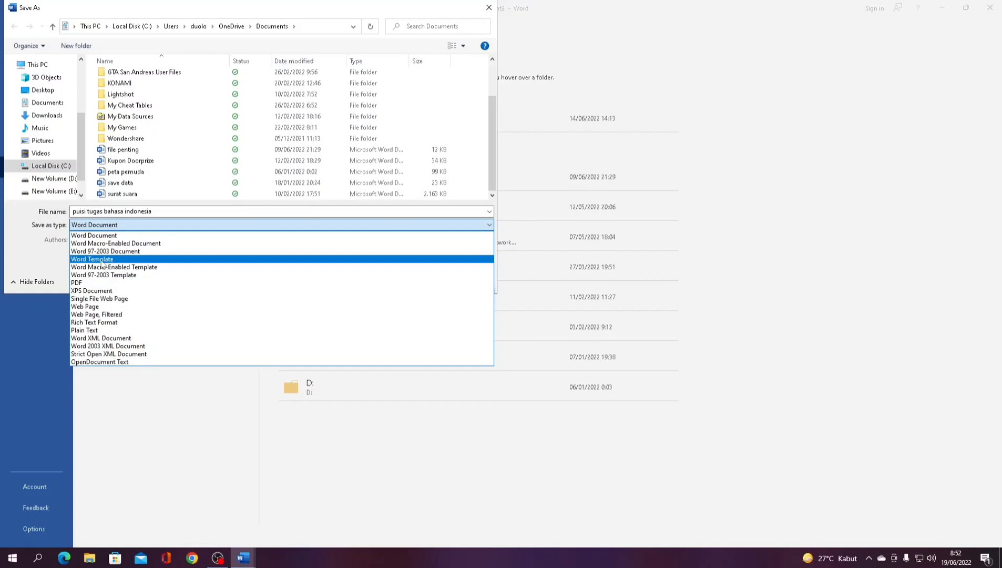
{"action": "left_click", "coordinate": [112, 252]}
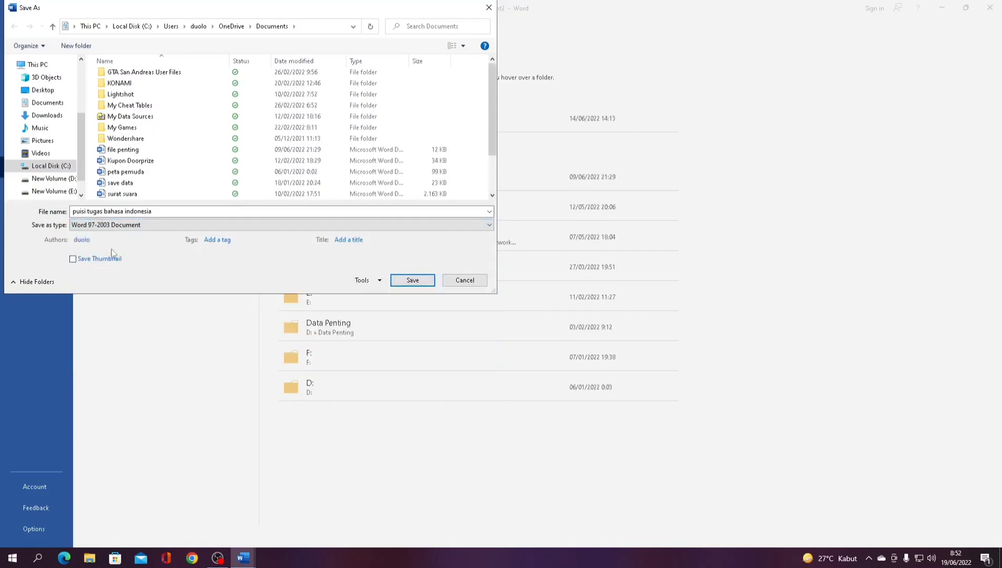
{"action": "left_click", "coordinate": [116, 226]}
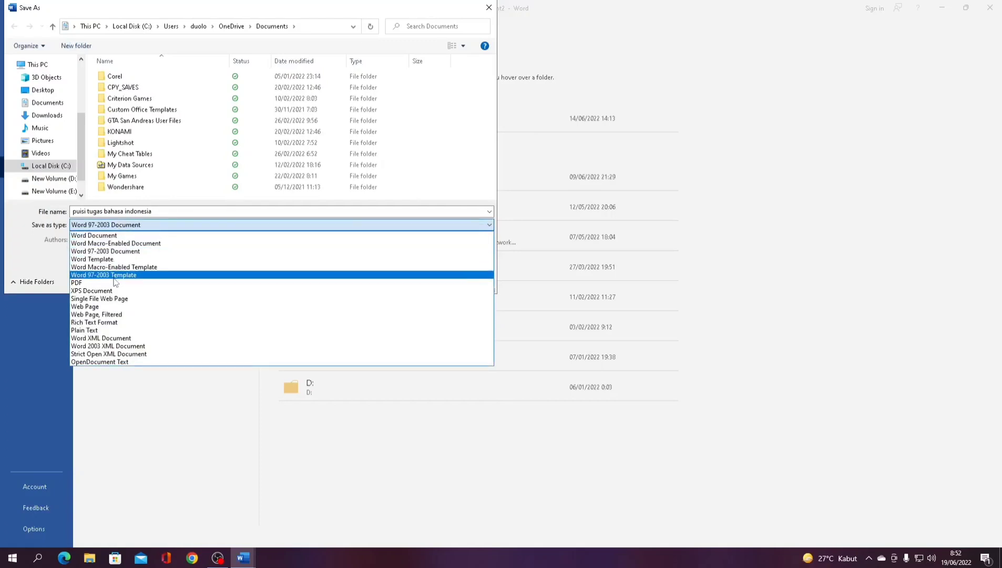
{"action": "left_click", "coordinate": [113, 235]}
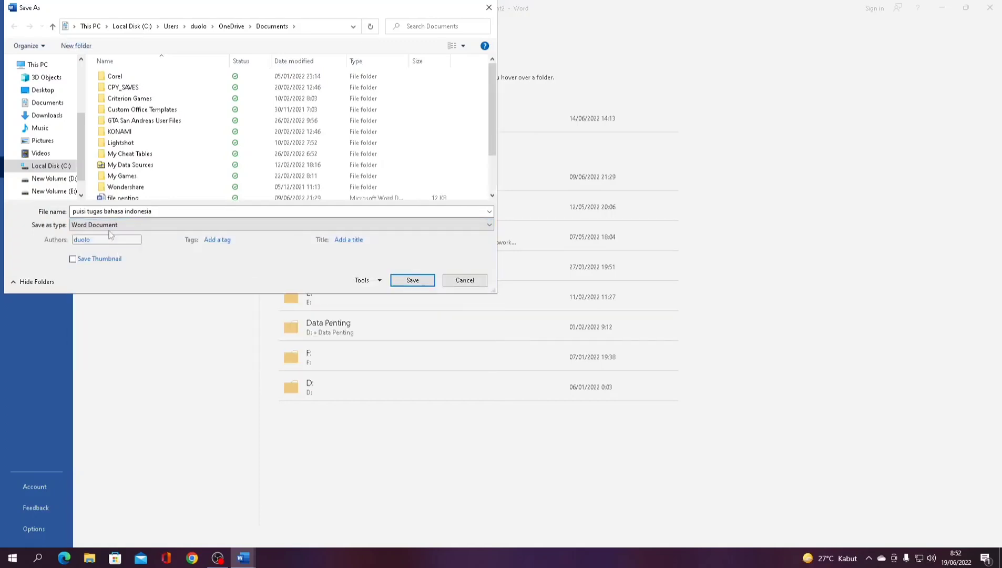
{"action": "left_click", "coordinate": [112, 225]}
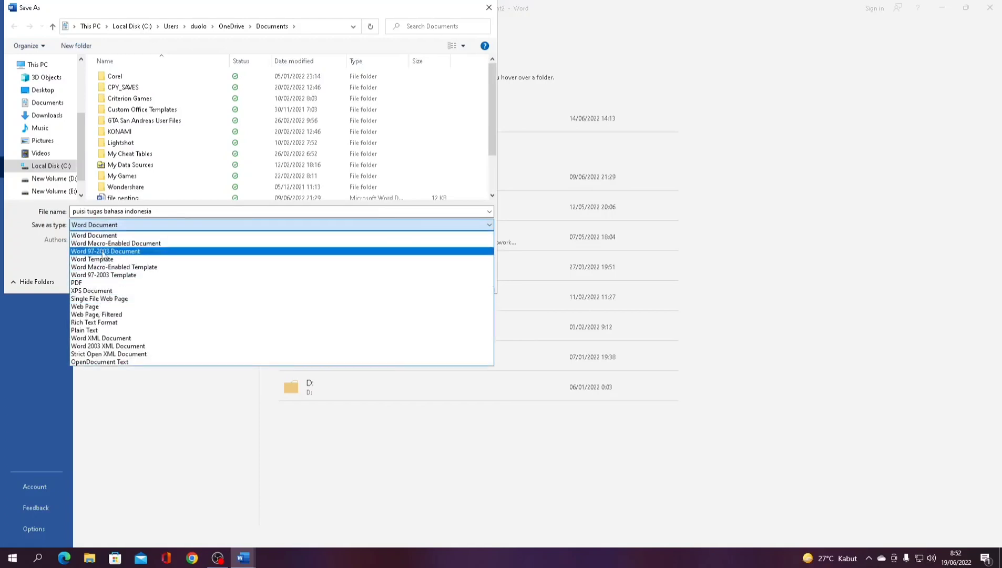
{"action": "left_click", "coordinate": [105, 252]}
{"action": "left_click", "coordinate": [415, 281]}
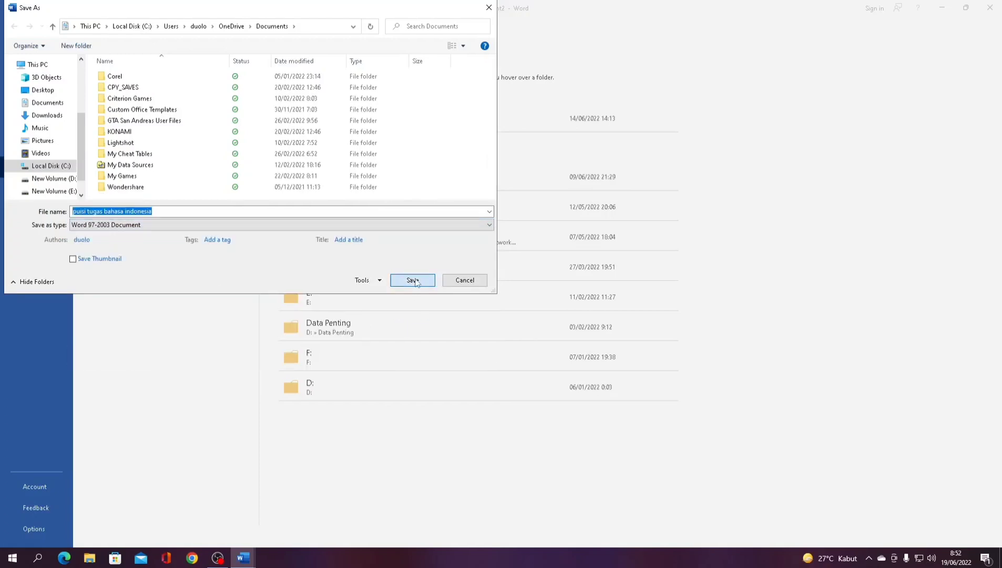
{"action": "left_click", "coordinate": [366, 8]}
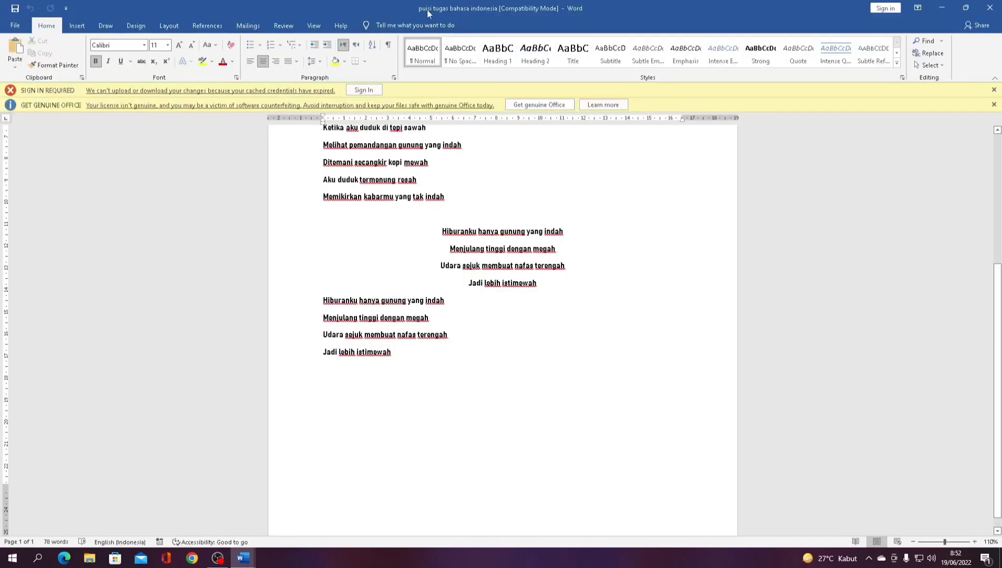
- Reopen the Save As browser, dismissing the sign-in prompt and error message
{"action": "left_click", "coordinate": [15, 25]}
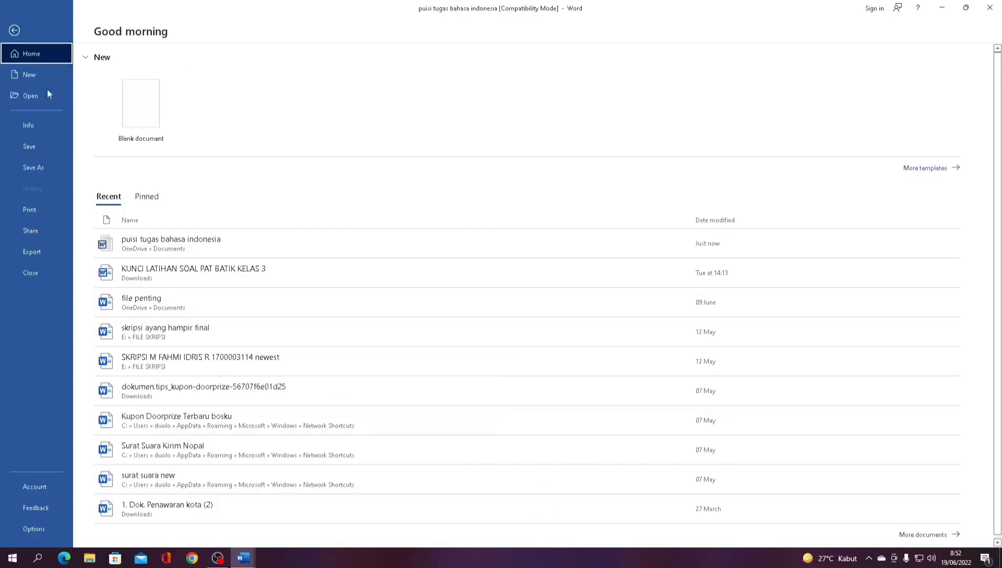
{"action": "left_click", "coordinate": [38, 171]}
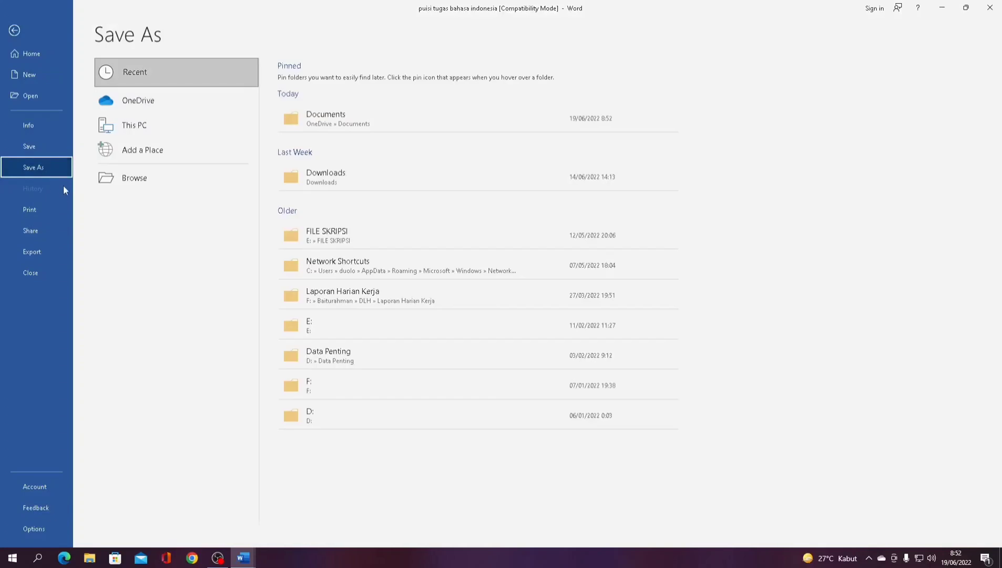
{"action": "left_click", "coordinate": [155, 171]}
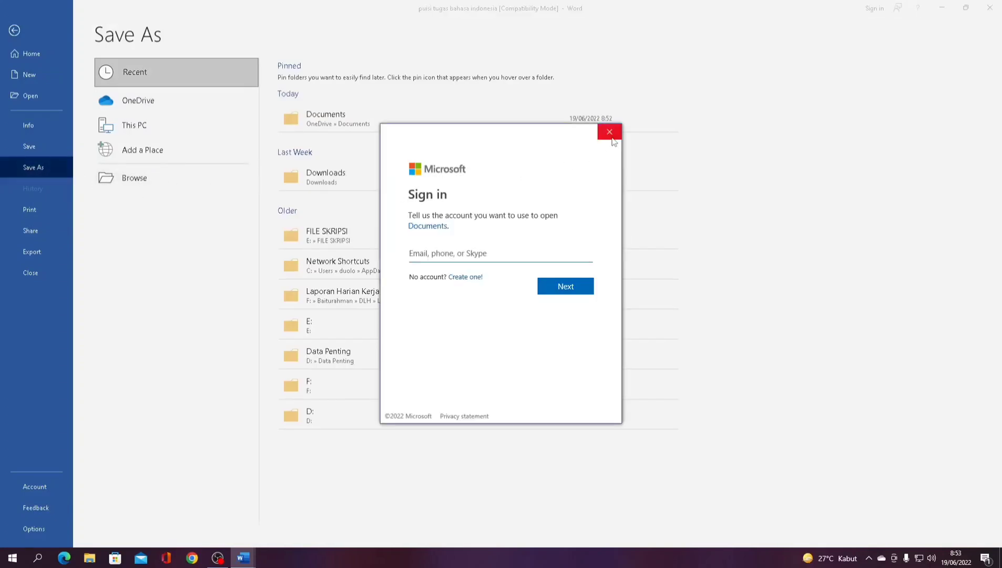
{"action": "left_click", "coordinate": [609, 130]}
{"action": "left_click", "coordinate": [505, 308]}
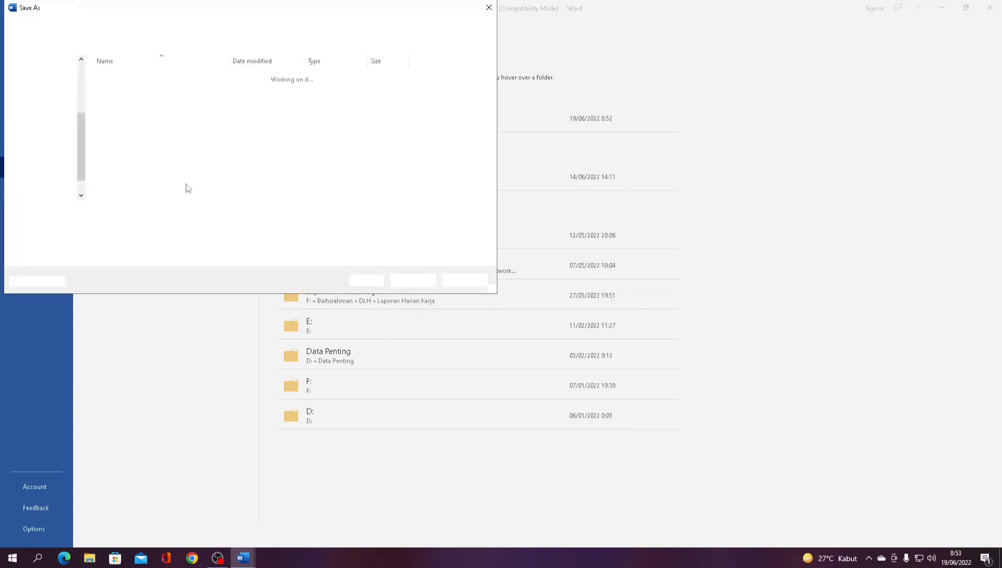
- Save as Word Document named 'puisi tugas bahasa indonesia jaga jaga', accepting the format upgrade
{"action": "left_click", "coordinate": [184, 225]}
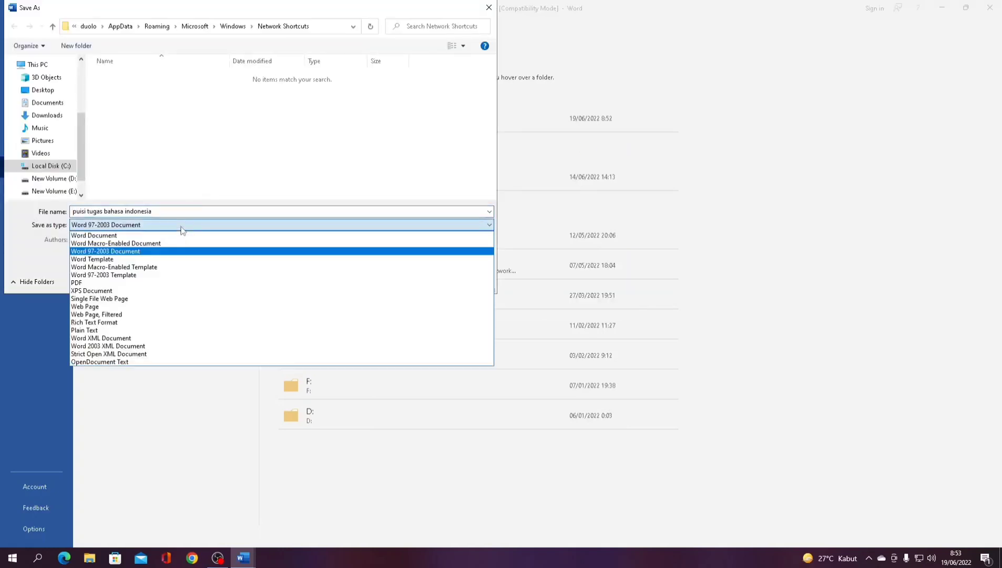
{"action": "left_click", "coordinate": [171, 238]}
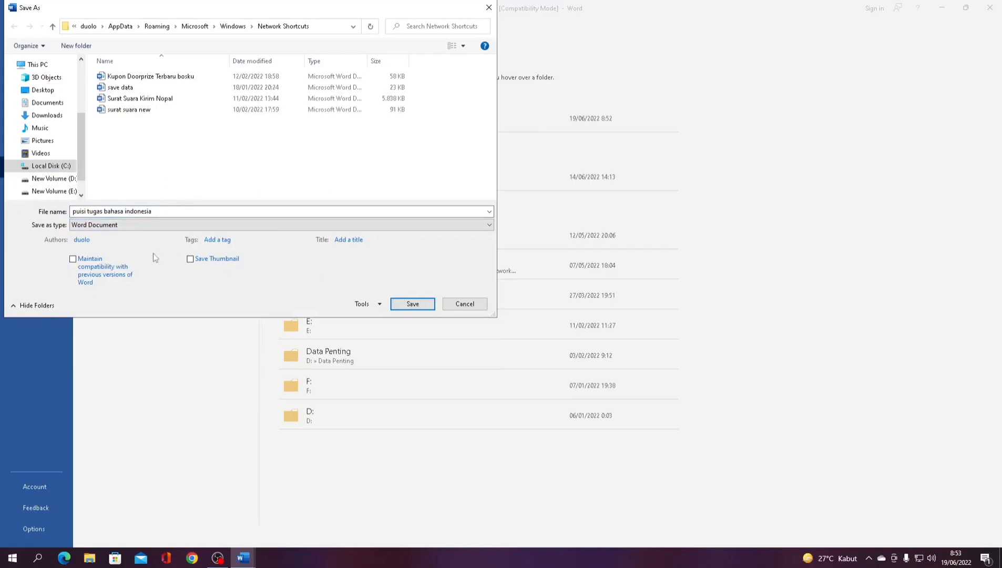
{"action": "left_click", "coordinate": [178, 212]}
{"action": "type", "text": "jaga jaga"}
{"action": "left_click", "coordinate": [401, 304]}
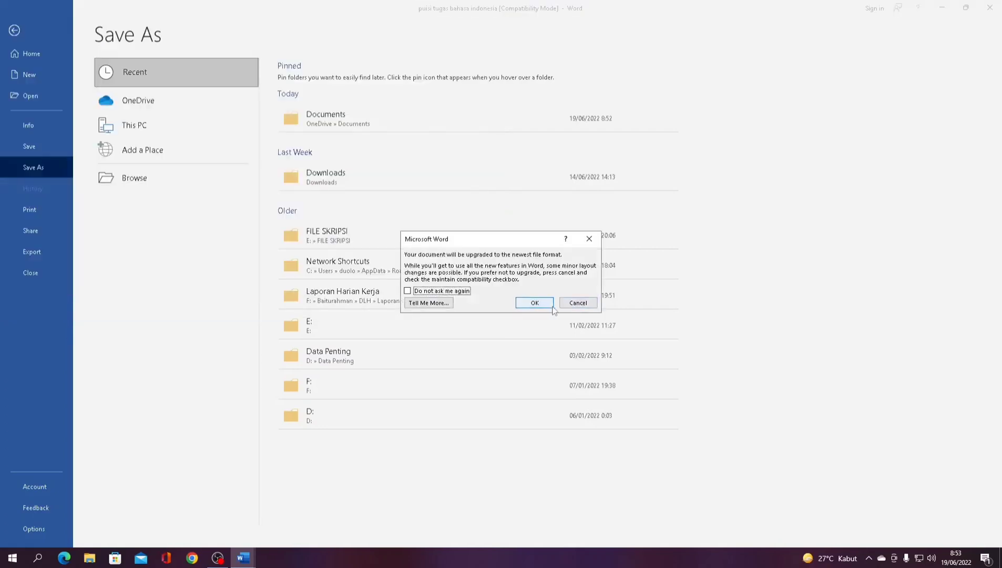
{"action": "left_click", "coordinate": [535, 303]}
{"action": "scroll", "coordinate": [548, 306], "scroll_direction": "up", "scroll_amount": 3}
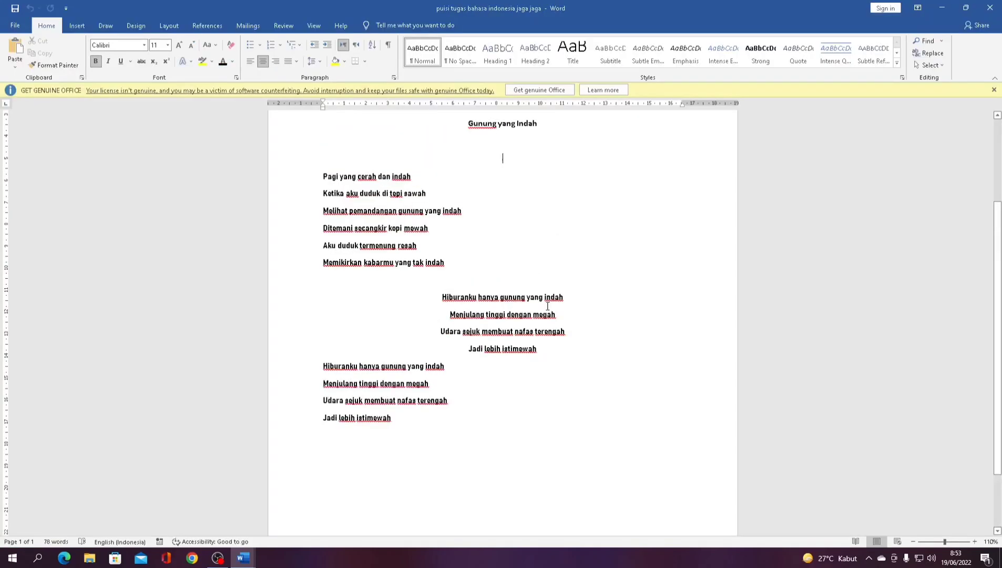